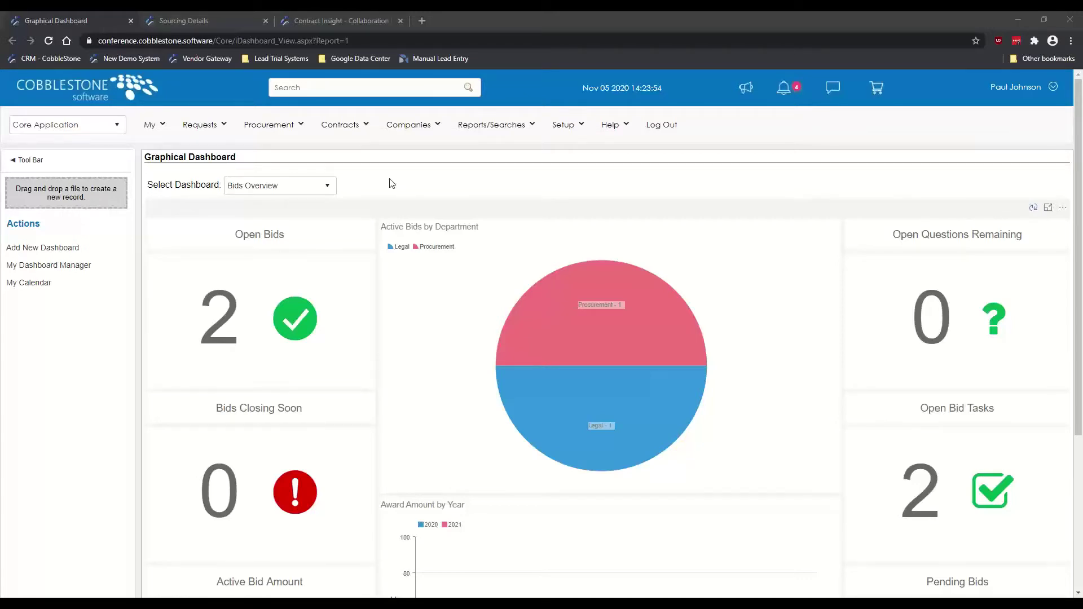
Step: Show the e-Sourcing submenu under the dashboard's Procurement menu
{"action": "left_click", "coordinate": [267, 149]}
{"action": "left_click", "coordinate": [268, 128]}
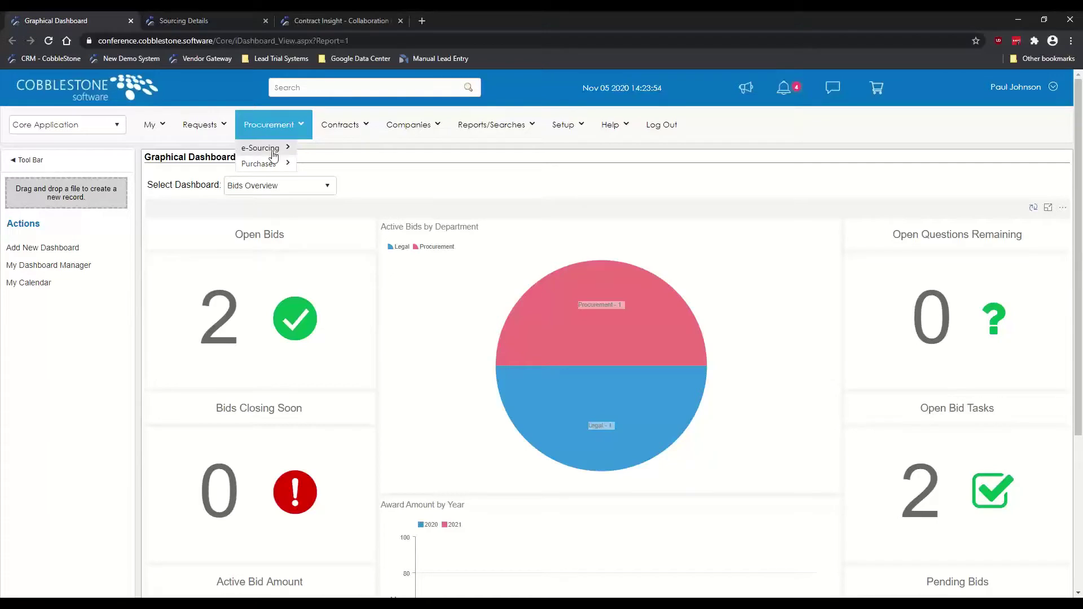
{"action": "mouse_move", "coordinate": [274, 155]}
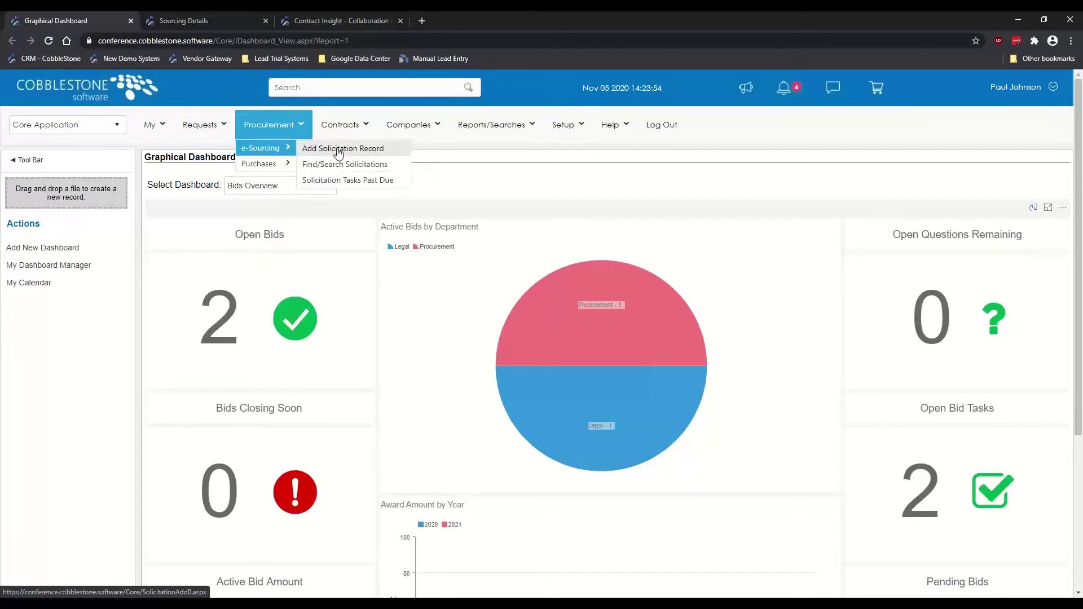
Step: Add a new solicitation record of type Request for Proposal (RFP) and continue to its form
{"action": "left_click", "coordinate": [339, 153]}
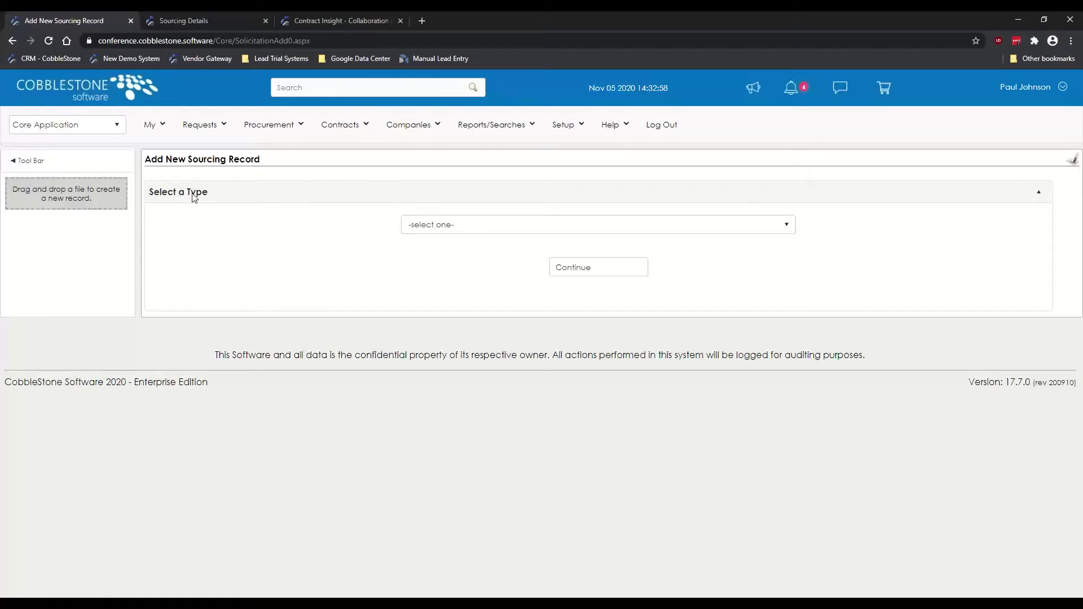
{"action": "left_click", "coordinate": [788, 228]}
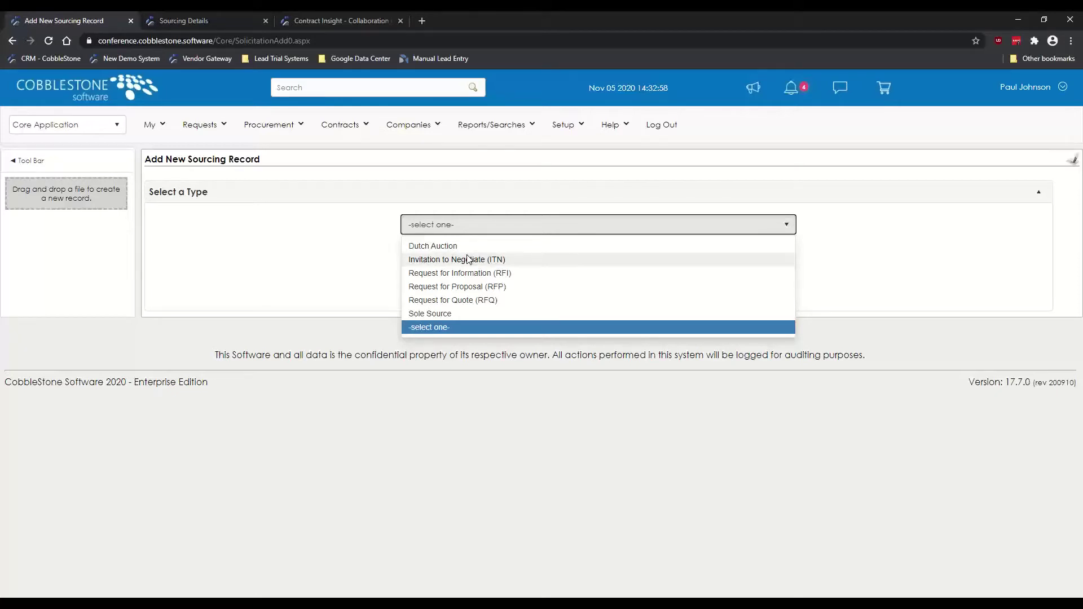
{"action": "left_click", "coordinate": [472, 286]}
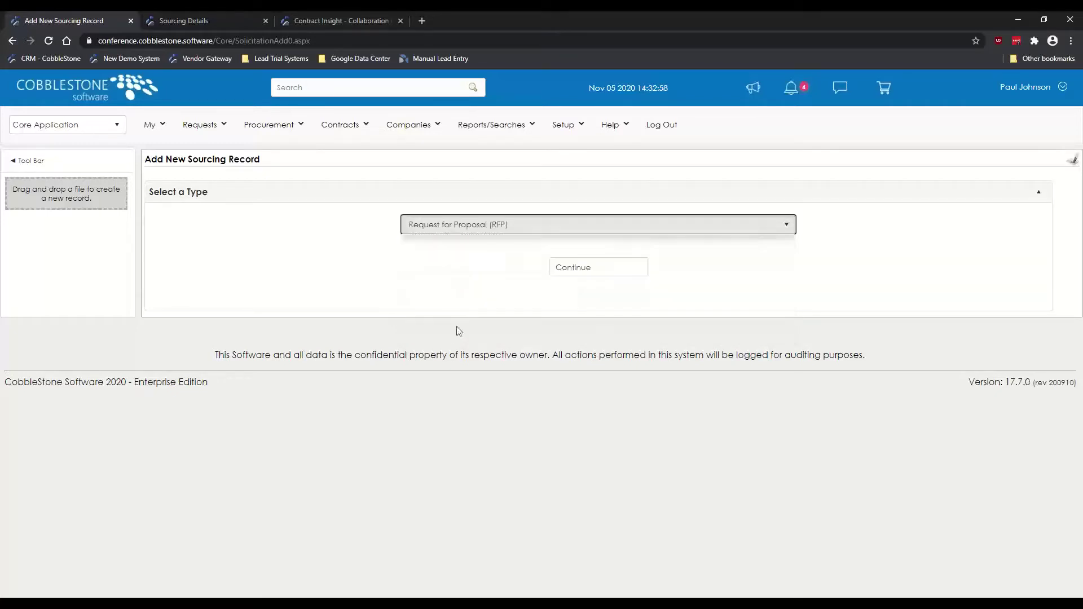
{"action": "left_click", "coordinate": [570, 270]}
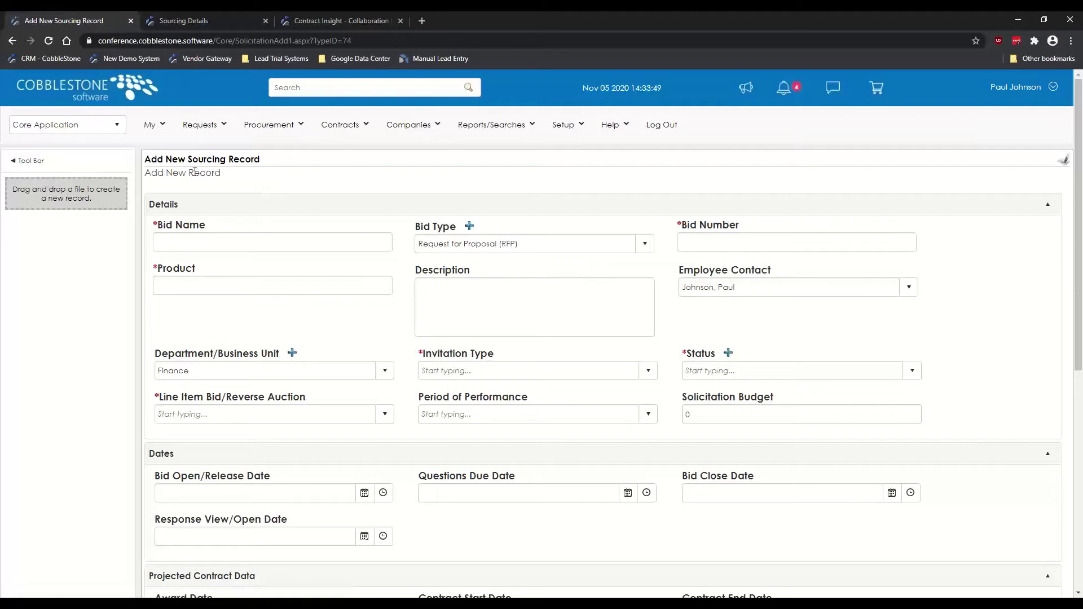
{"action": "scroll", "coordinate": [135, 237], "scroll_direction": "down", "scroll_amount": 1}
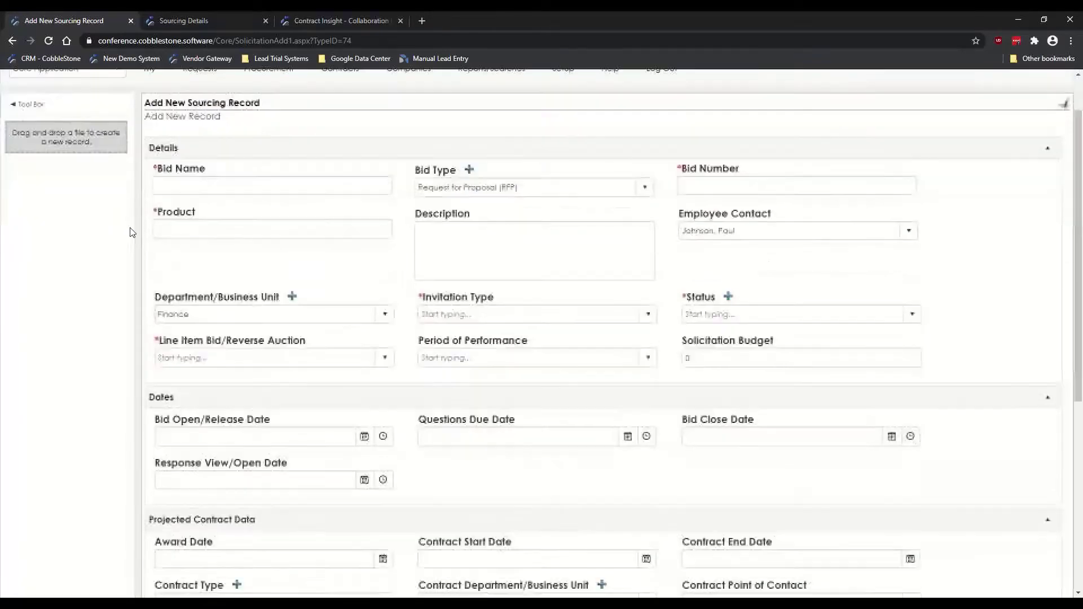
{"action": "scroll", "coordinate": [136, 244], "scroll_direction": "up", "scroll_amount": 1}
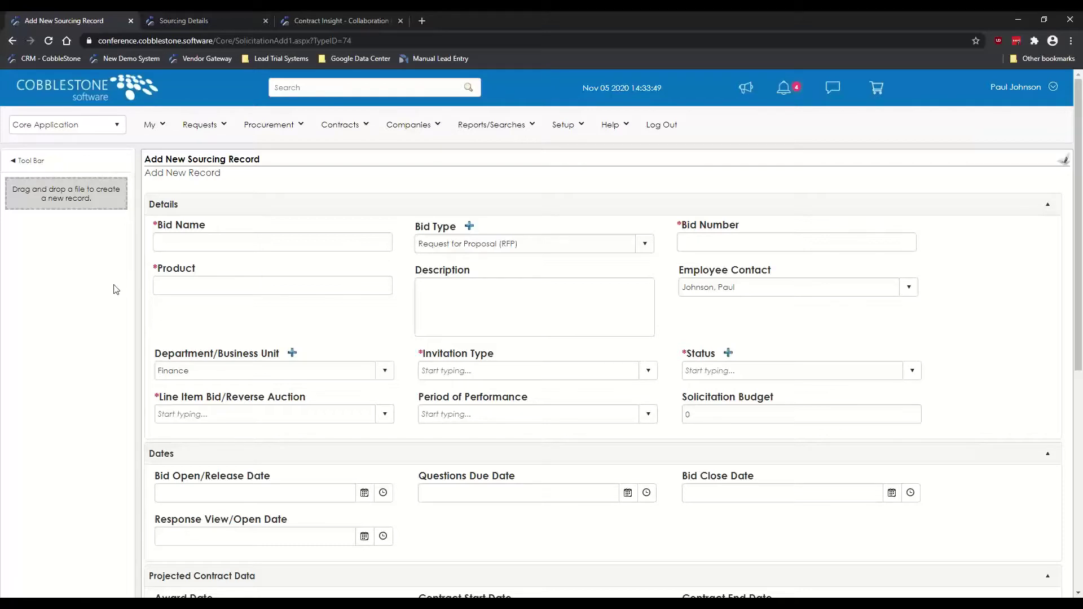
{"action": "scroll", "coordinate": [115, 282], "scroll_direction": "down", "scroll_amount": 2}
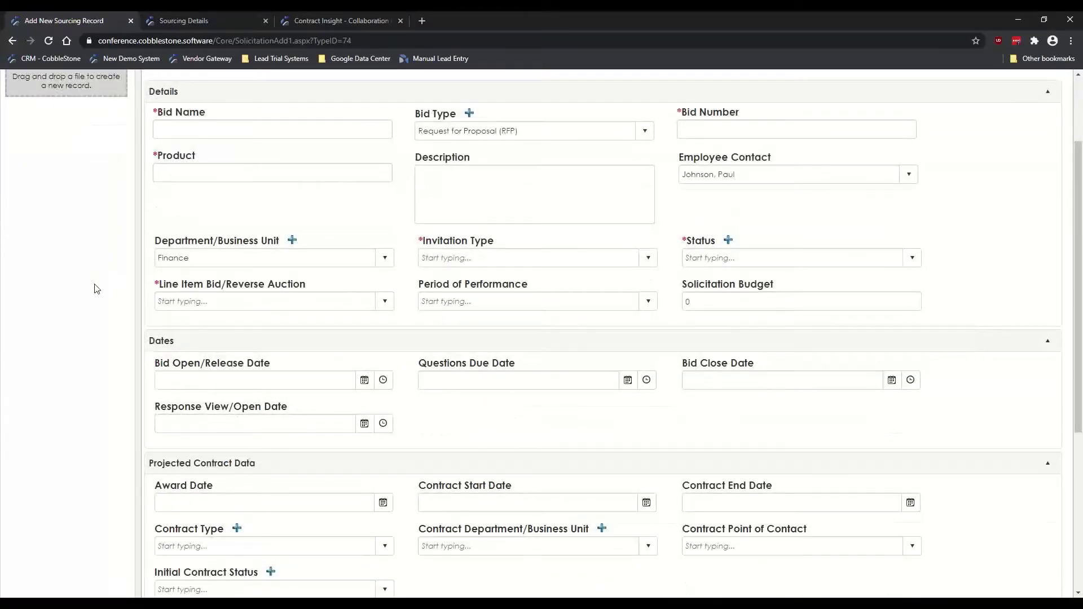
{"action": "scroll", "coordinate": [124, 282], "scroll_direction": "down", "scroll_amount": 3}
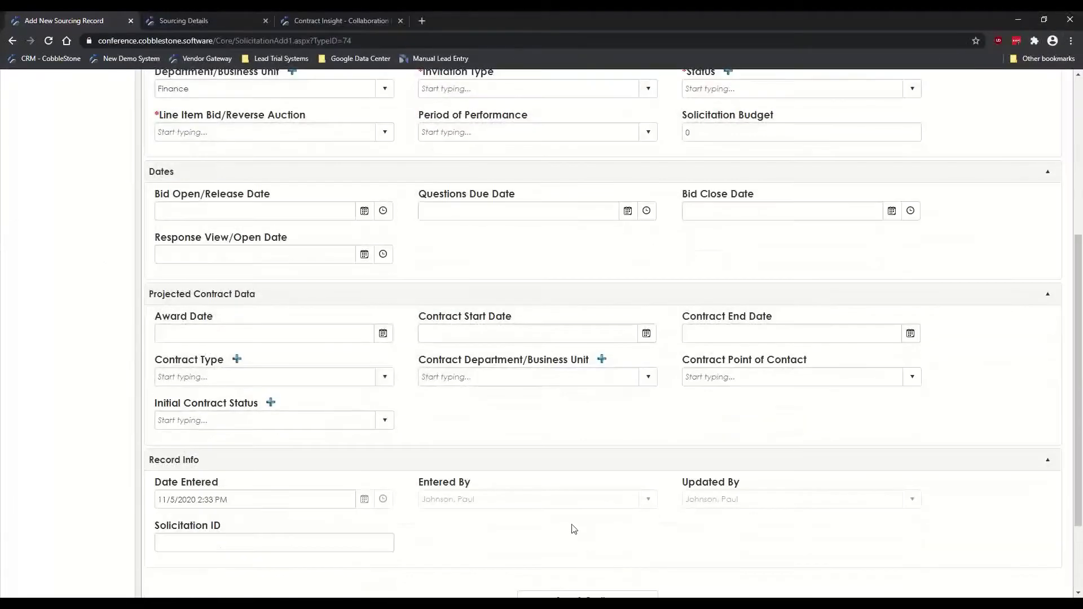
{"action": "scroll", "coordinate": [573, 528], "scroll_direction": "down", "scroll_amount": 2}
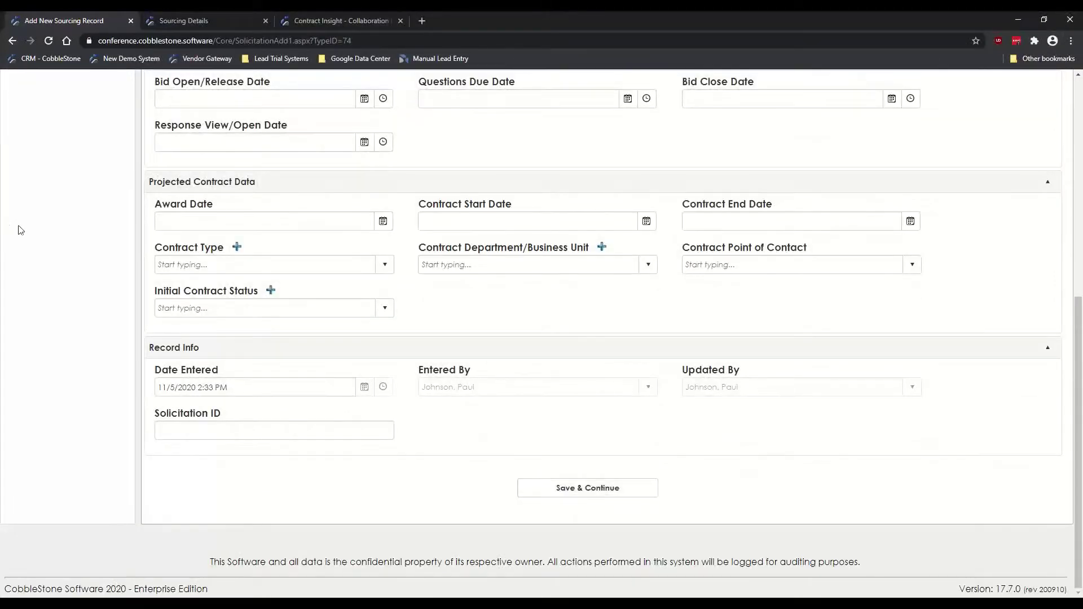
{"action": "scroll", "coordinate": [125, 255], "scroll_direction": "up", "scroll_amount": 7}
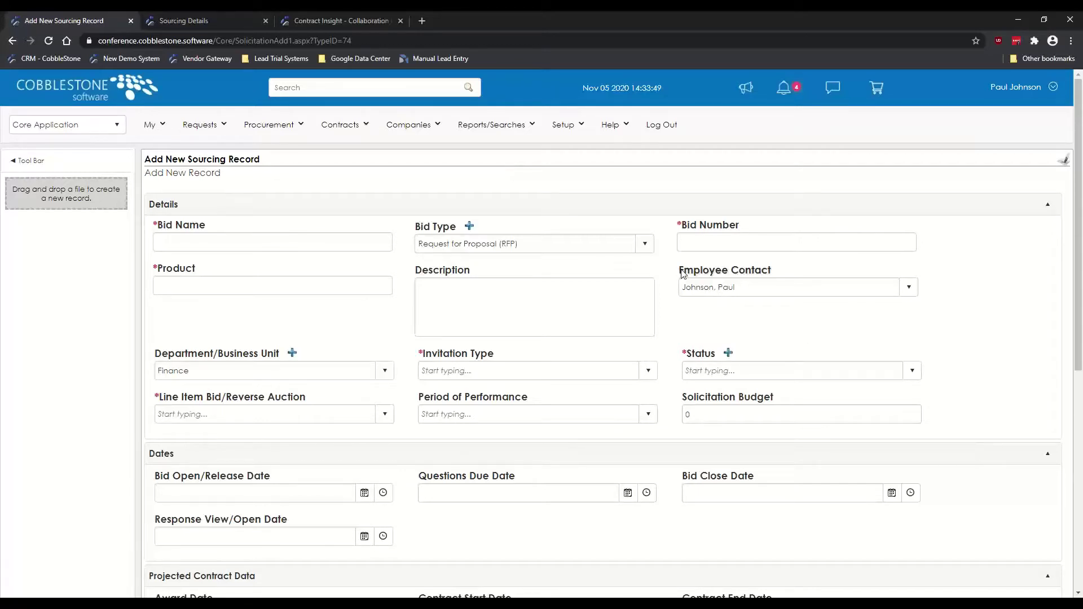
{"action": "left_click_drag", "start_coordinate": [678, 271], "coordinate": [771, 276]}
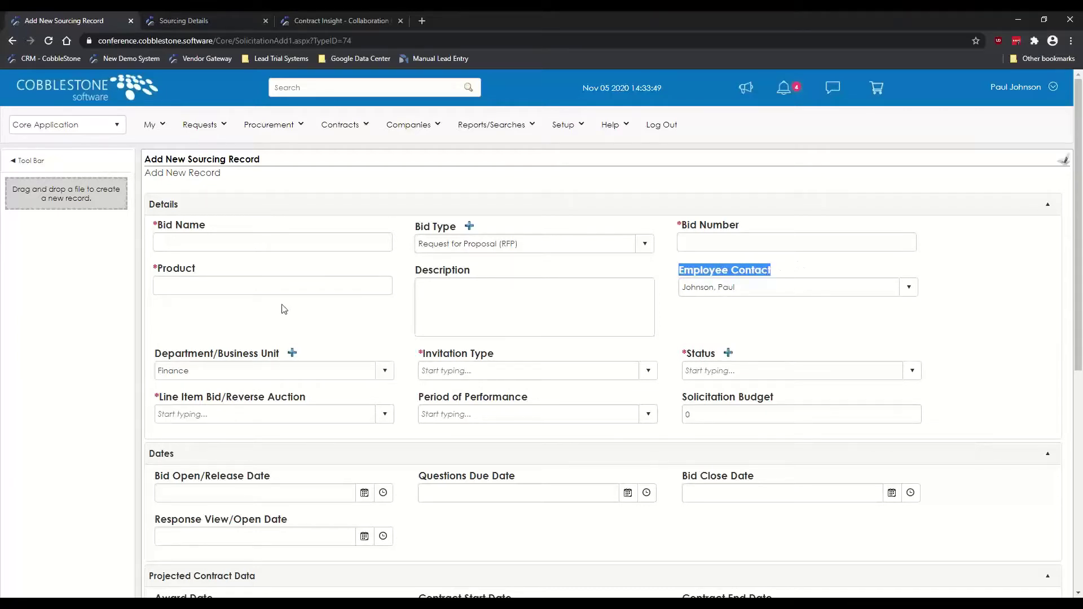
{"action": "left_click", "coordinate": [190, 333]}
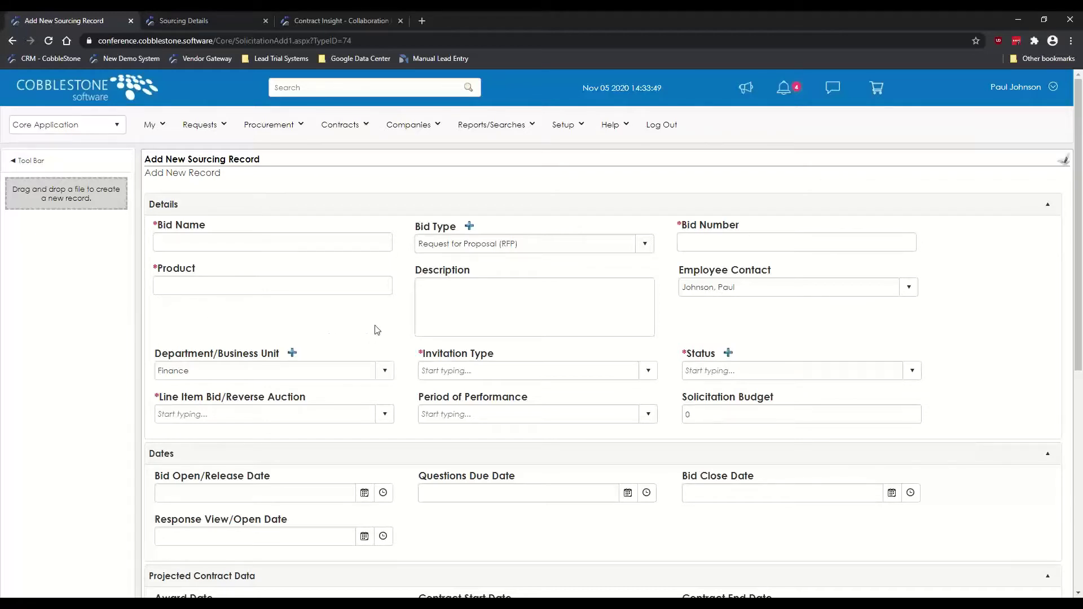
{"action": "scroll", "coordinate": [421, 319], "scroll_direction": "down", "scroll_amount": 1}
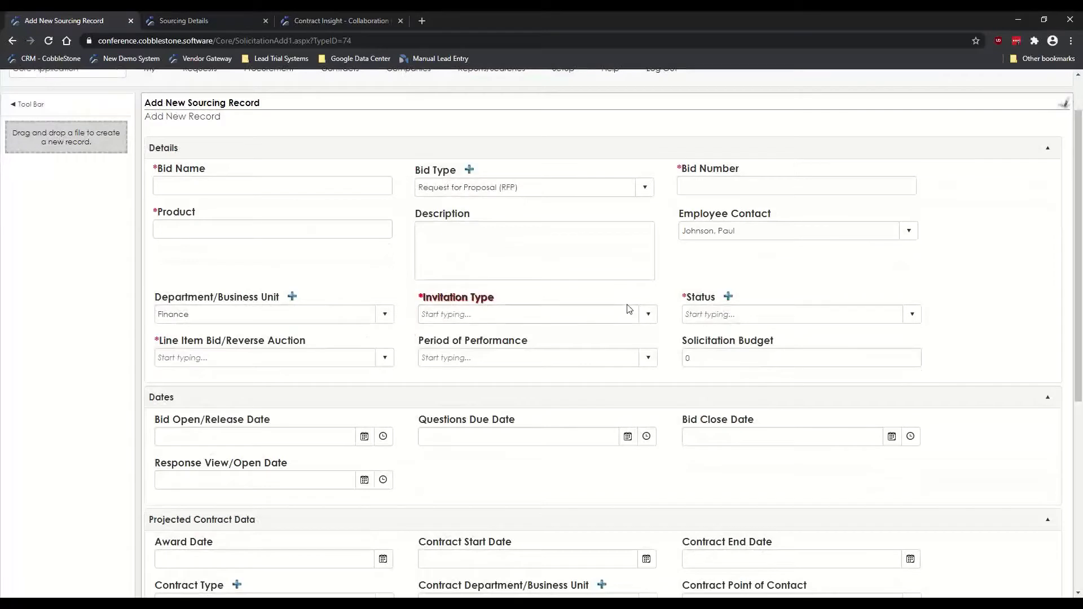
Step: Choose Invite Only in the Invitation Type dropdown
{"action": "left_click", "coordinate": [648, 315]}
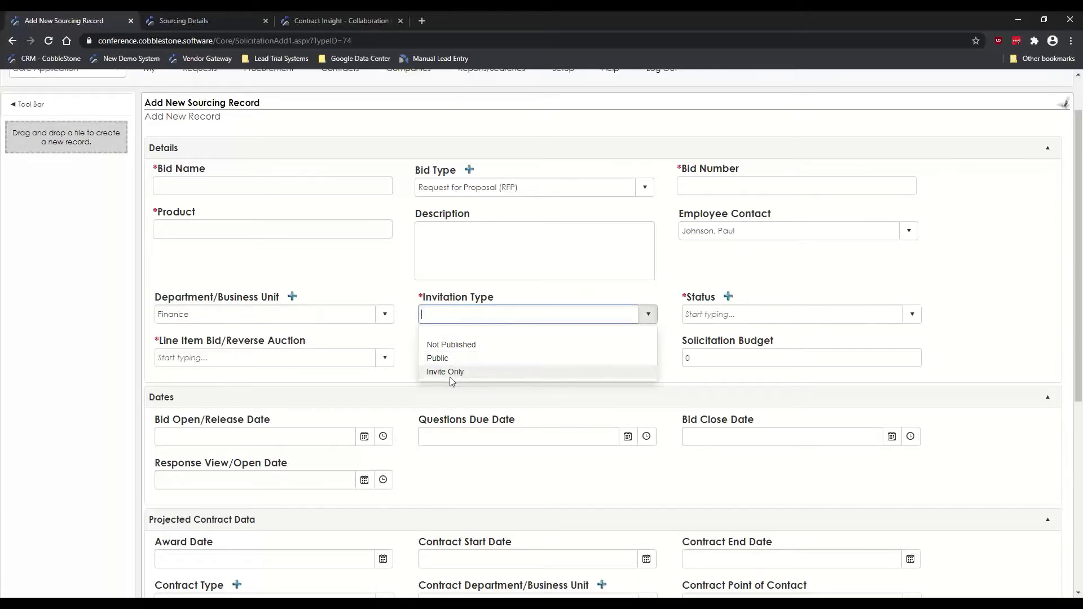
{"action": "left_click", "coordinate": [404, 282]}
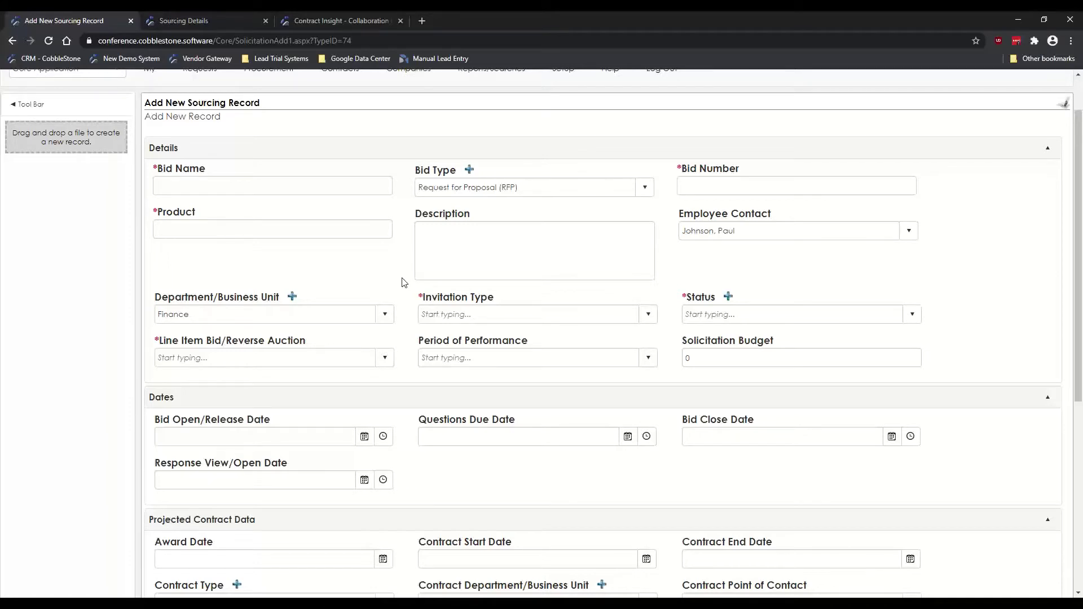
{"action": "left_click", "coordinate": [466, 314]}
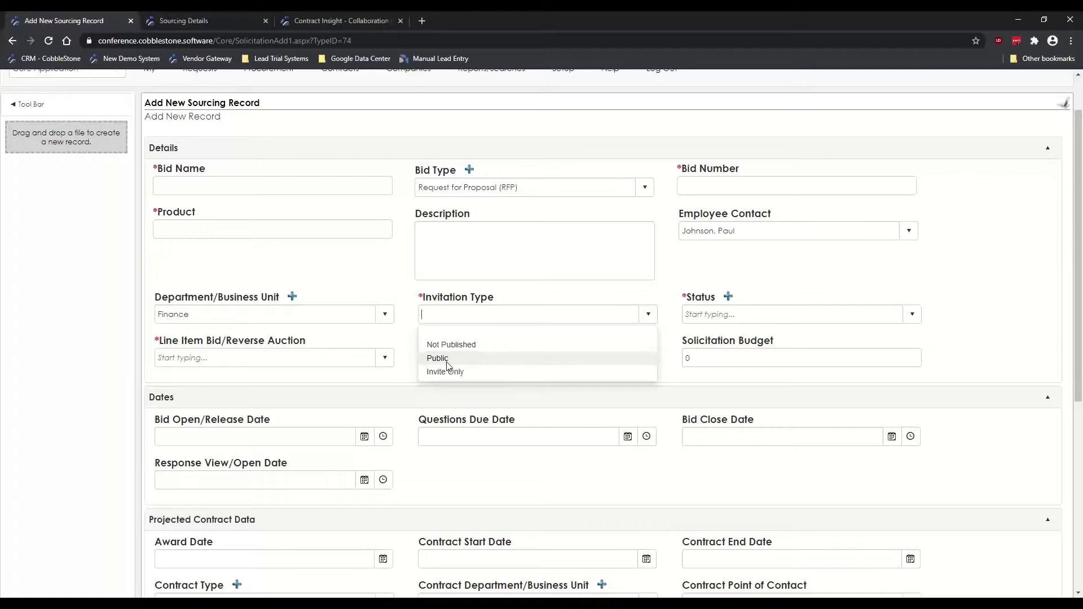
{"action": "left_click", "coordinate": [446, 372]}
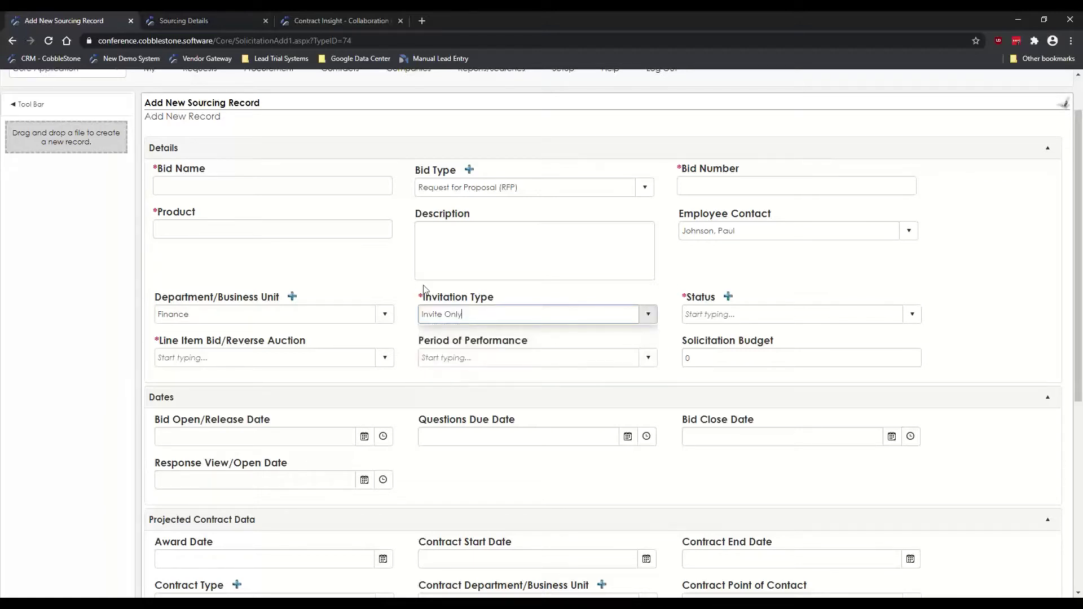
{"action": "left_click", "coordinate": [381, 266]}
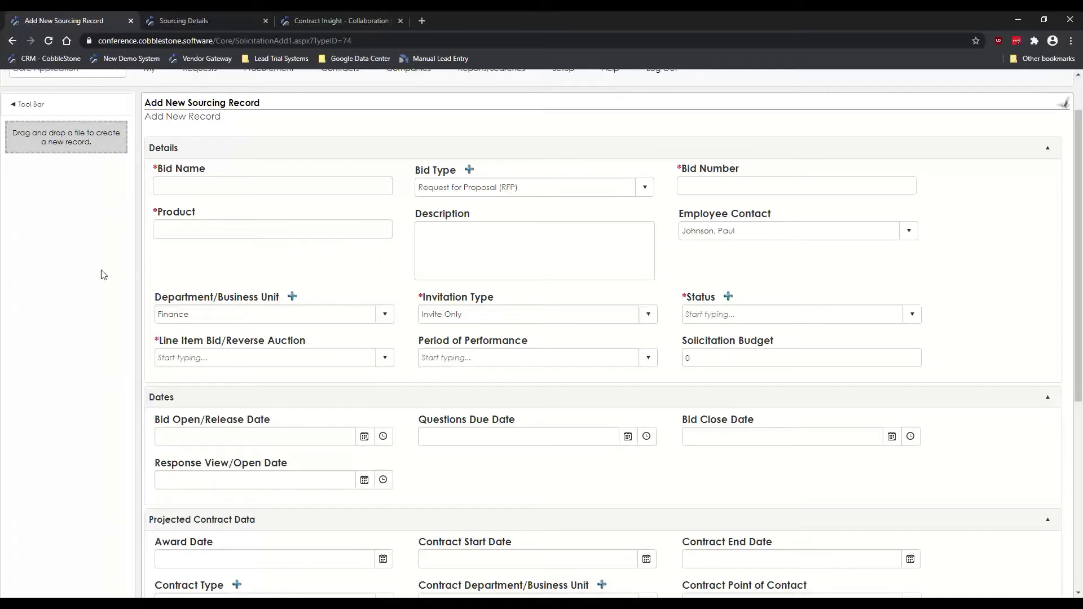
{"action": "scroll", "coordinate": [196, 291], "scroll_direction": "down", "scroll_amount": 1}
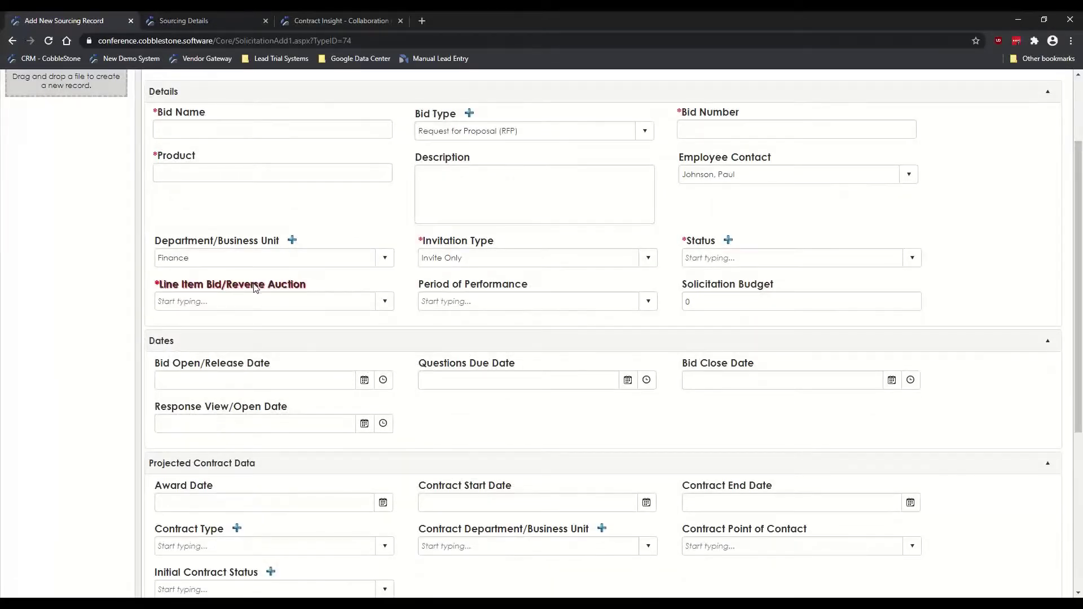
Step: Highlight the Line Item Bid/Reverse Auction field and set it to No
{"action": "left_click_drag", "start_coordinate": [310, 285], "coordinate": [159, 287]}
{"action": "left_click", "coordinate": [129, 288]}
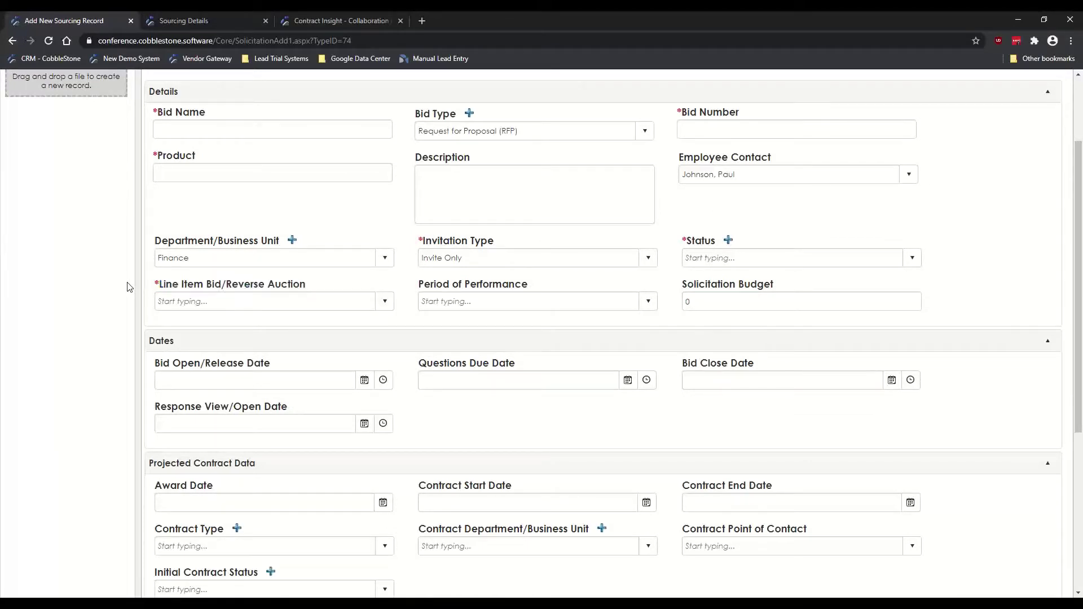
{"action": "left_click", "coordinate": [386, 302]}
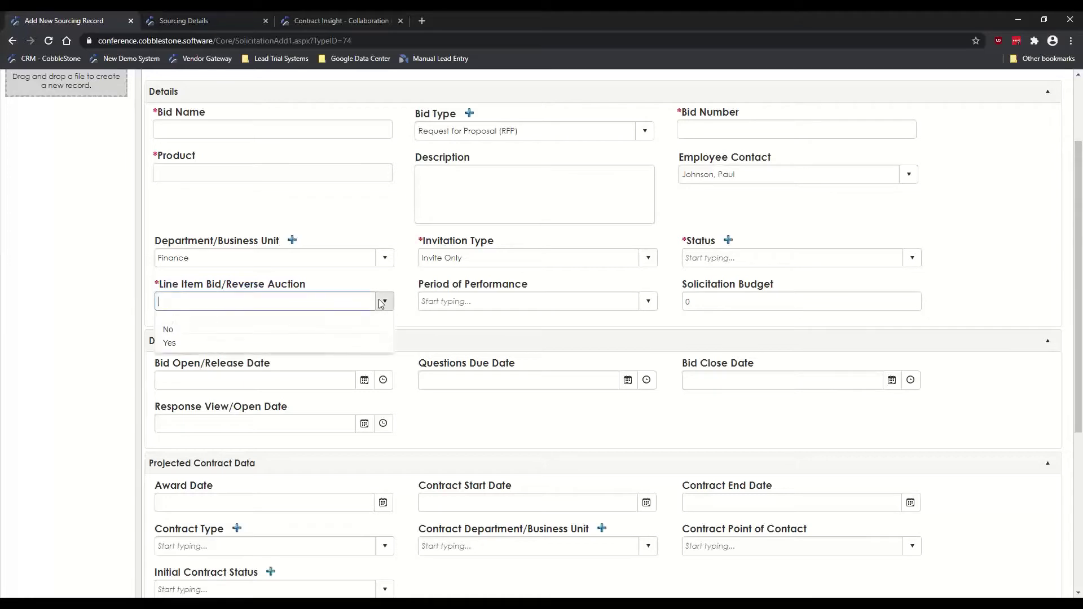
{"action": "left_click", "coordinate": [172, 332]}
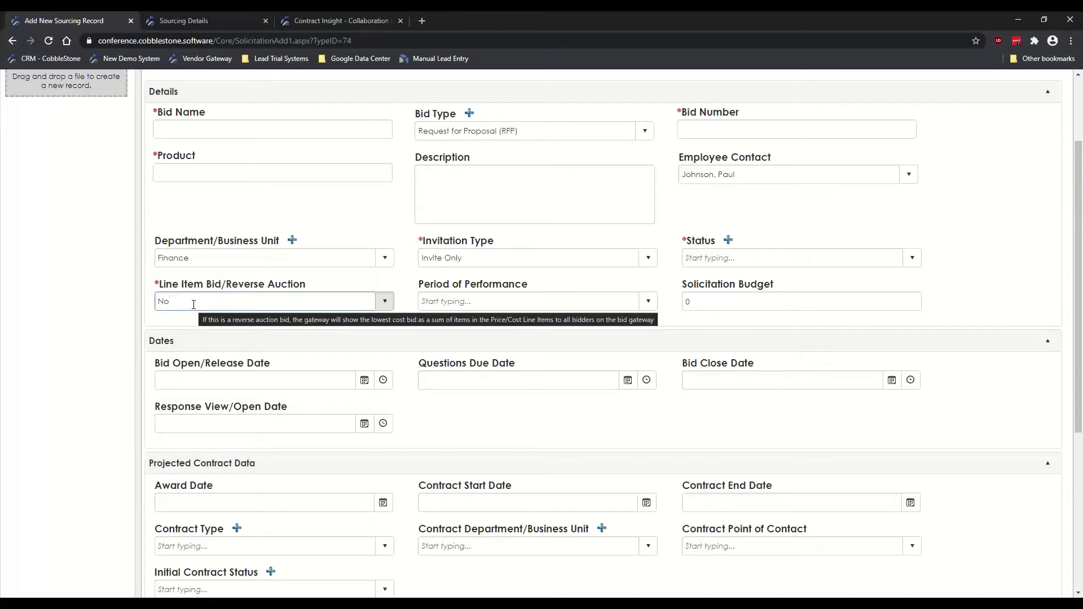
{"action": "scroll", "coordinate": [89, 282], "scroll_direction": "down", "scroll_amount": 2}
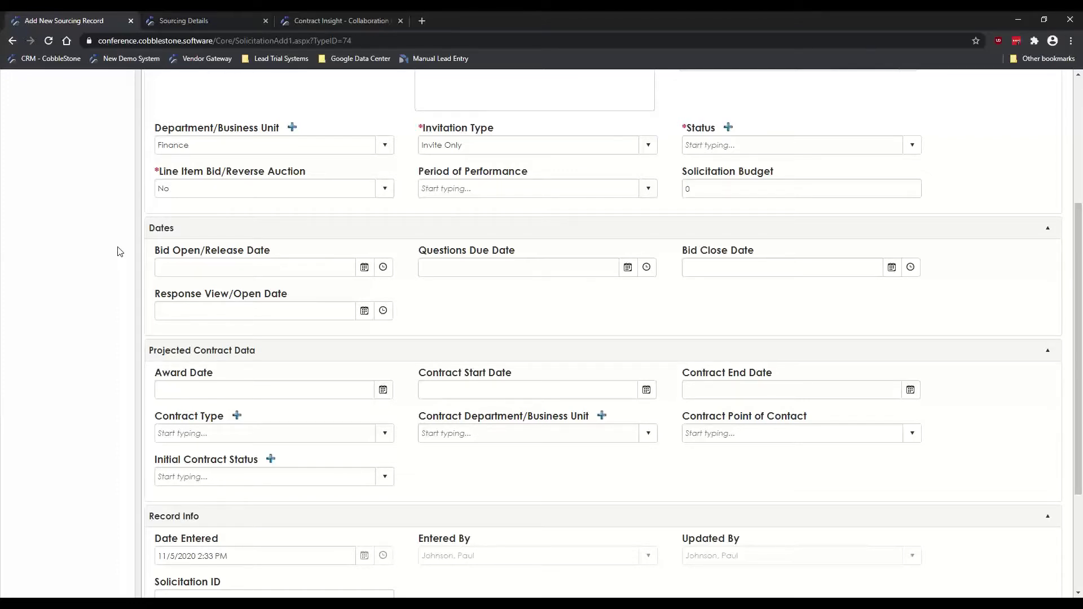
{"action": "scroll", "coordinate": [119, 252], "scroll_direction": "up", "scroll_amount": 1}
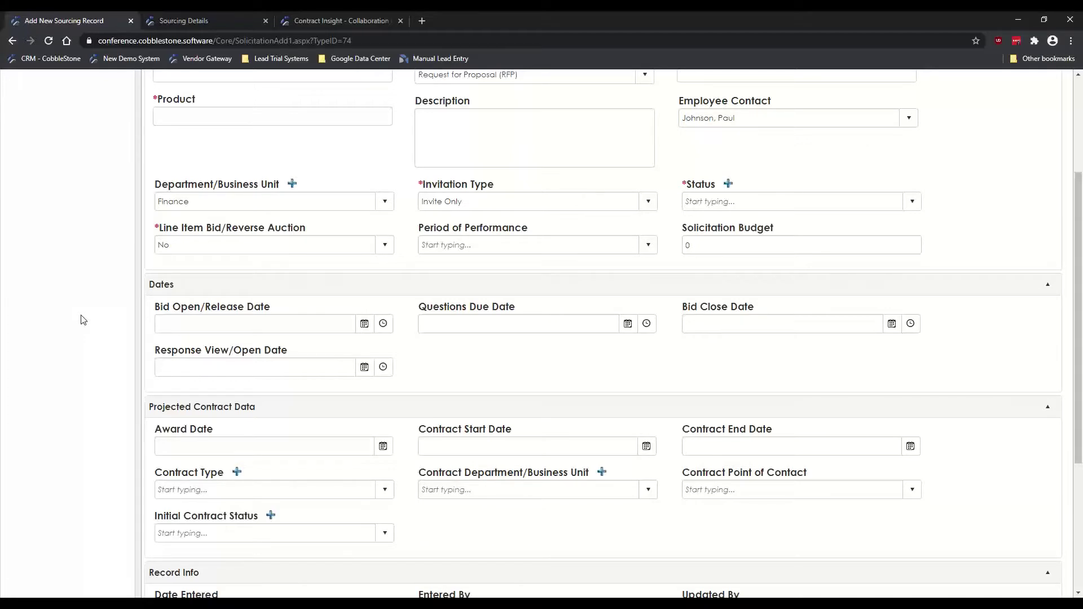
{"action": "left_click_drag", "start_coordinate": [155, 349], "coordinate": [279, 350]}
{"action": "left_click", "coordinate": [163, 348]}
{"action": "left_click", "coordinate": [174, 350]}
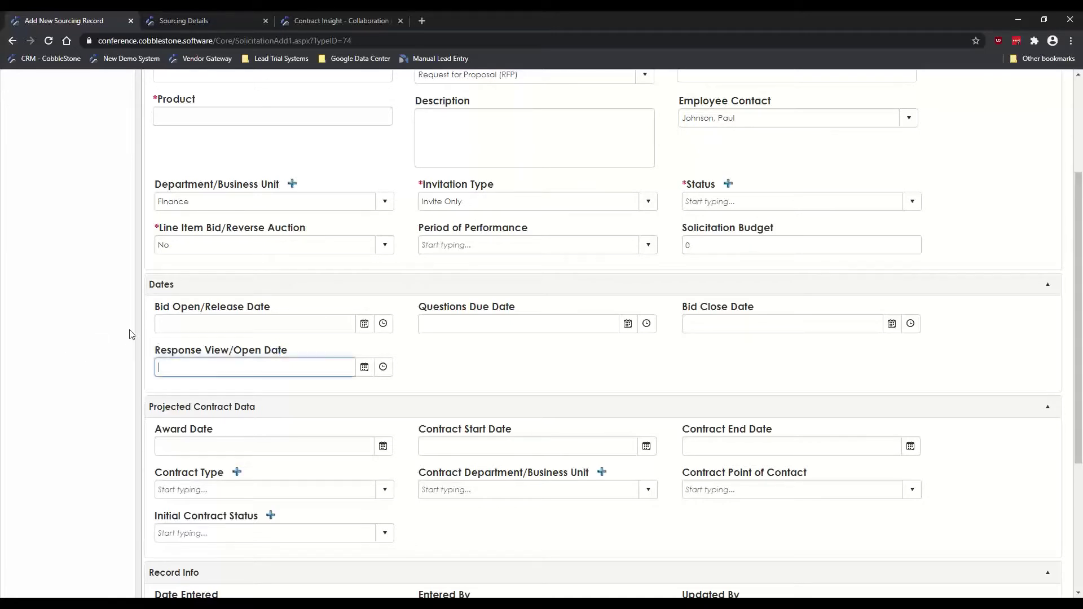
{"action": "left_click", "coordinate": [129, 330]}
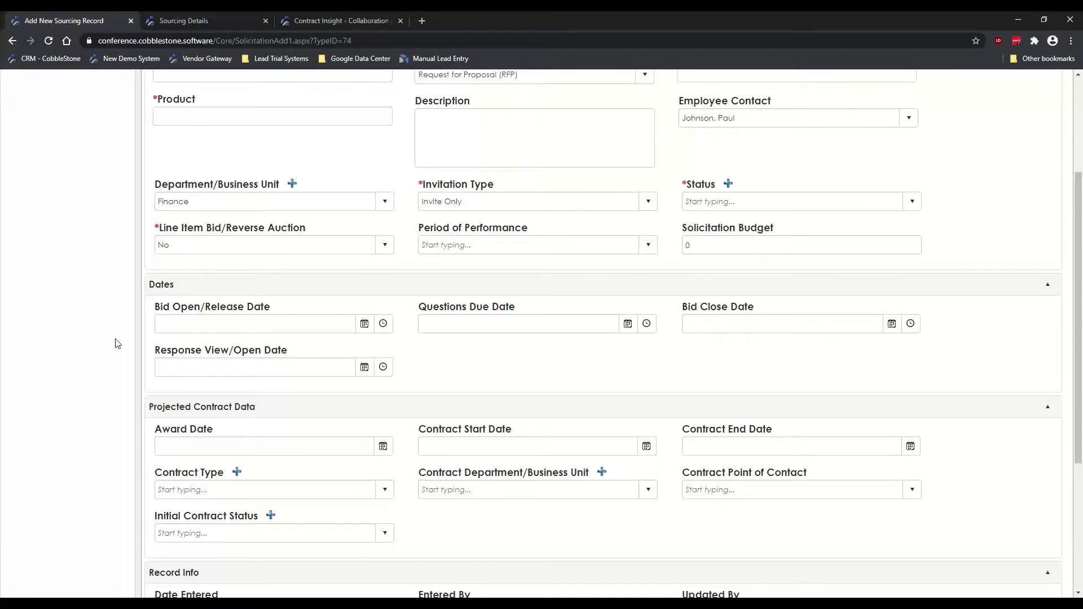
{"action": "scroll", "coordinate": [108, 364], "scroll_direction": "down", "scroll_amount": 2}
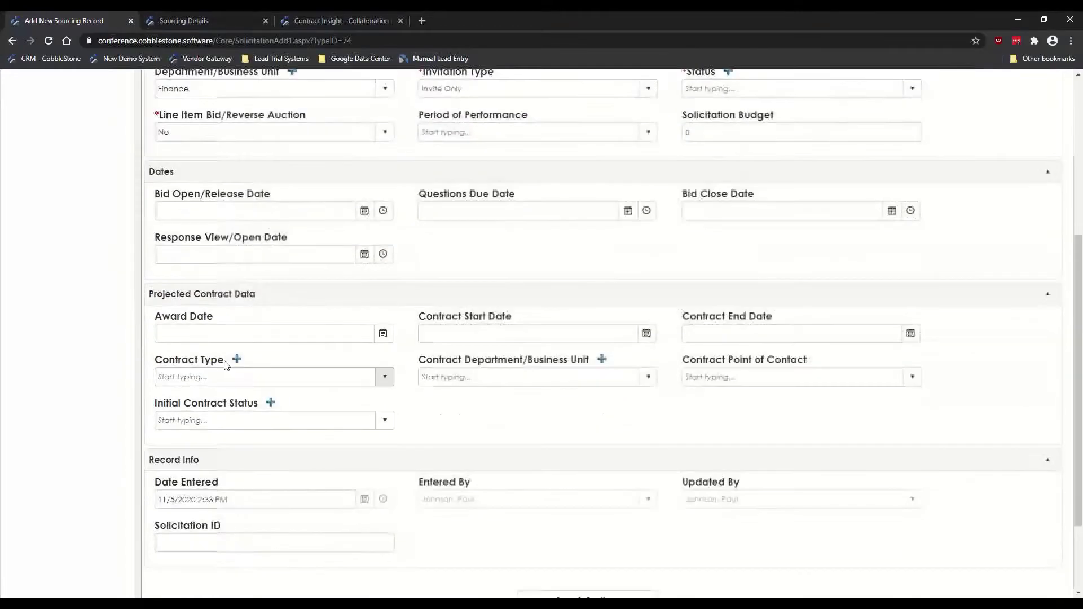
{"action": "left_click_drag", "start_coordinate": [154, 294], "coordinate": [252, 294]}
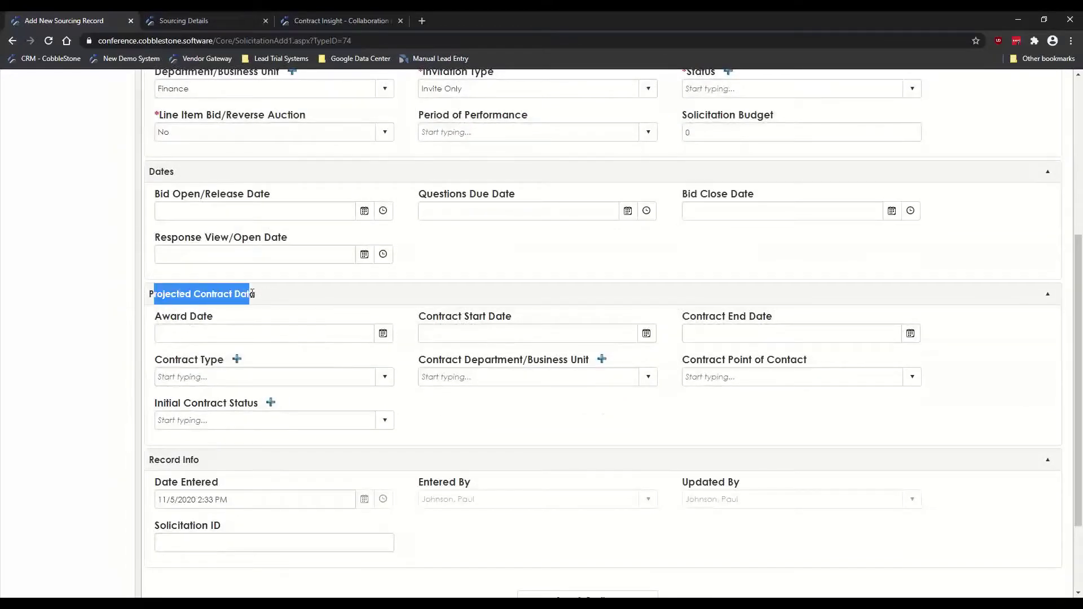
{"action": "left_click", "coordinate": [111, 308]}
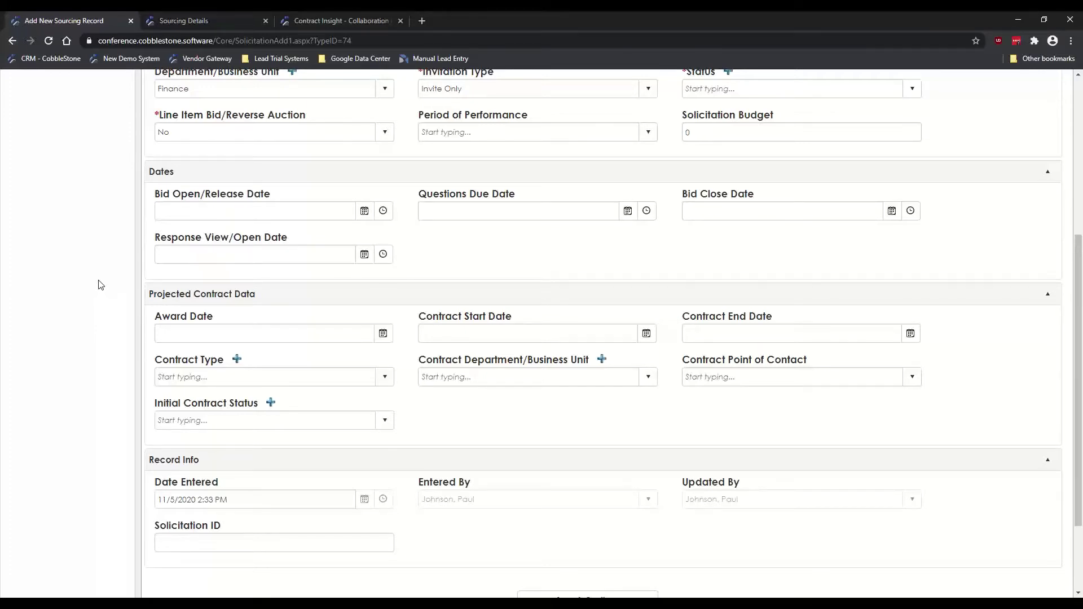
{"action": "scroll", "coordinate": [101, 287], "scroll_direction": "up", "scroll_amount": 4}
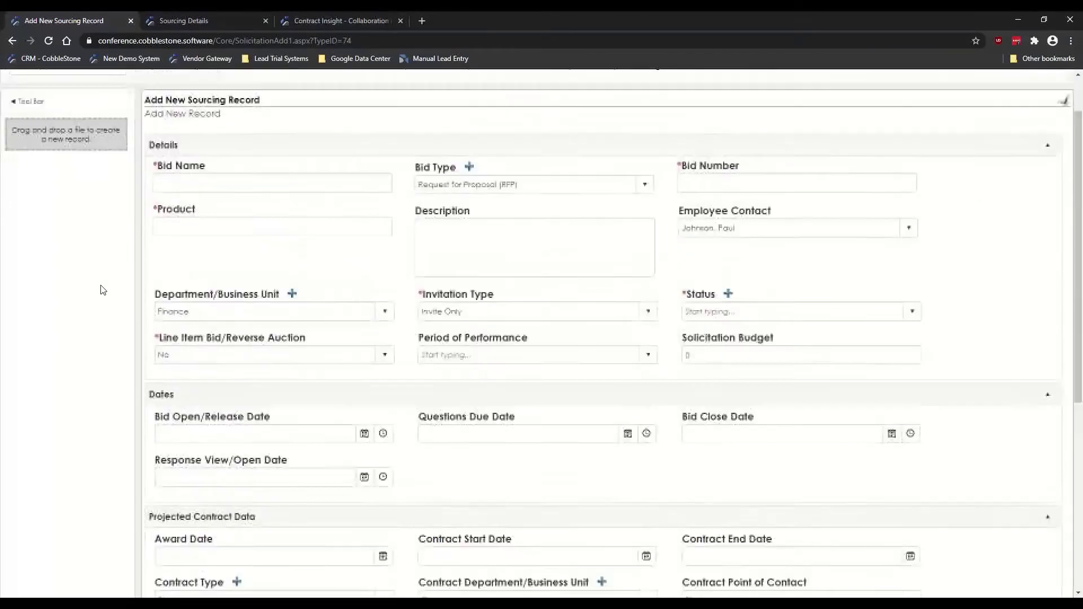
{"action": "scroll", "coordinate": [103, 290], "scroll_direction": "up", "scroll_amount": 1}
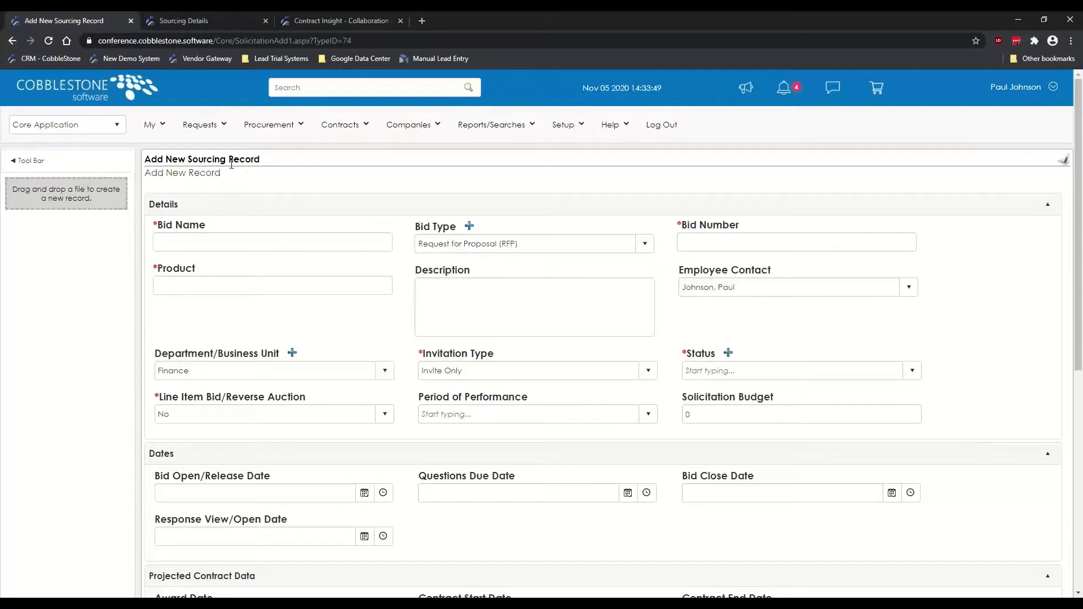
Step: Close the blank record and highlight bid 1689's RFP bid type and Invite Only invitation type
{"action": "left_click", "coordinate": [132, 21]}
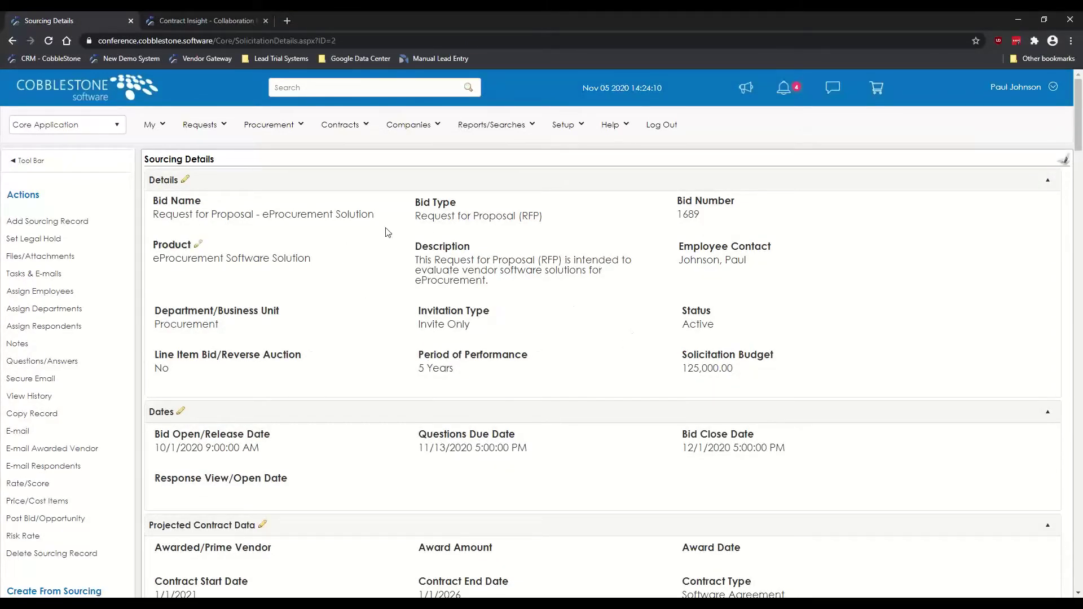
{"action": "left_click_drag", "start_coordinate": [415, 216], "coordinate": [545, 221]}
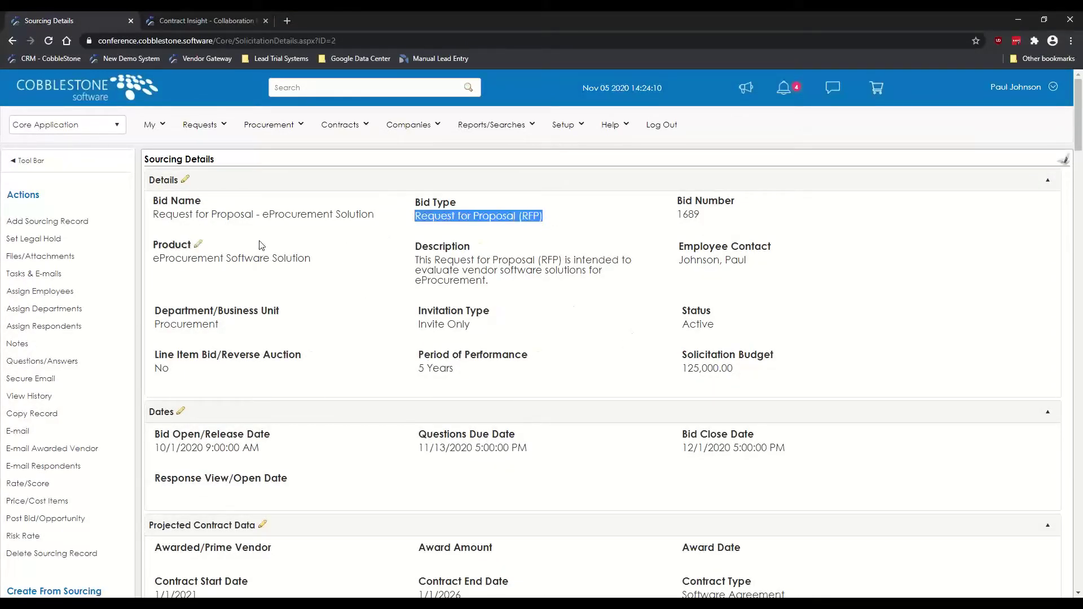
{"action": "left_click", "coordinate": [270, 209]}
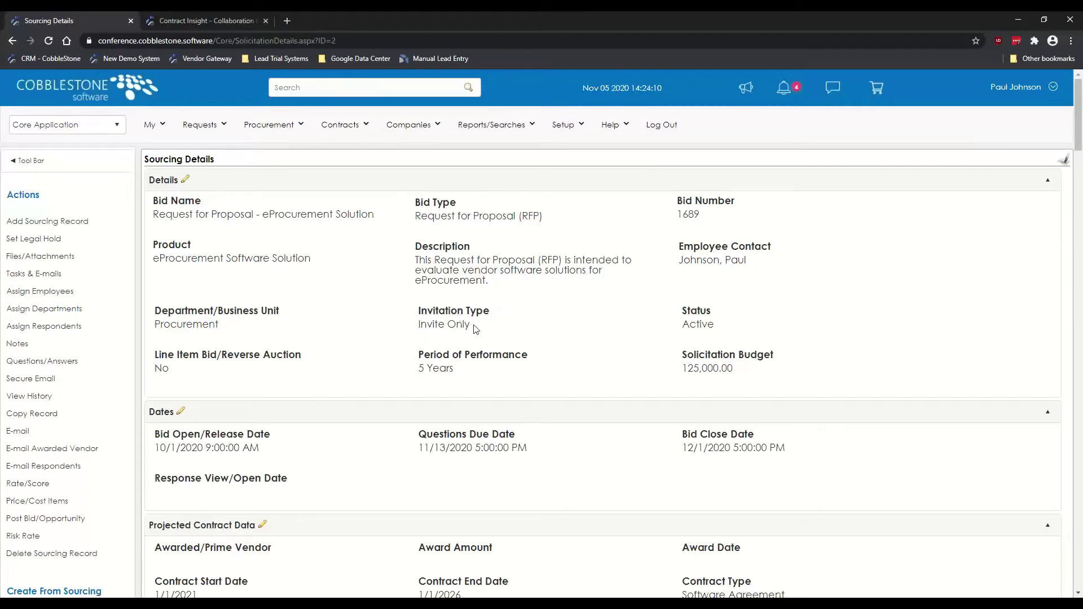
{"action": "left_click_drag", "start_coordinate": [474, 328], "coordinate": [420, 314]}
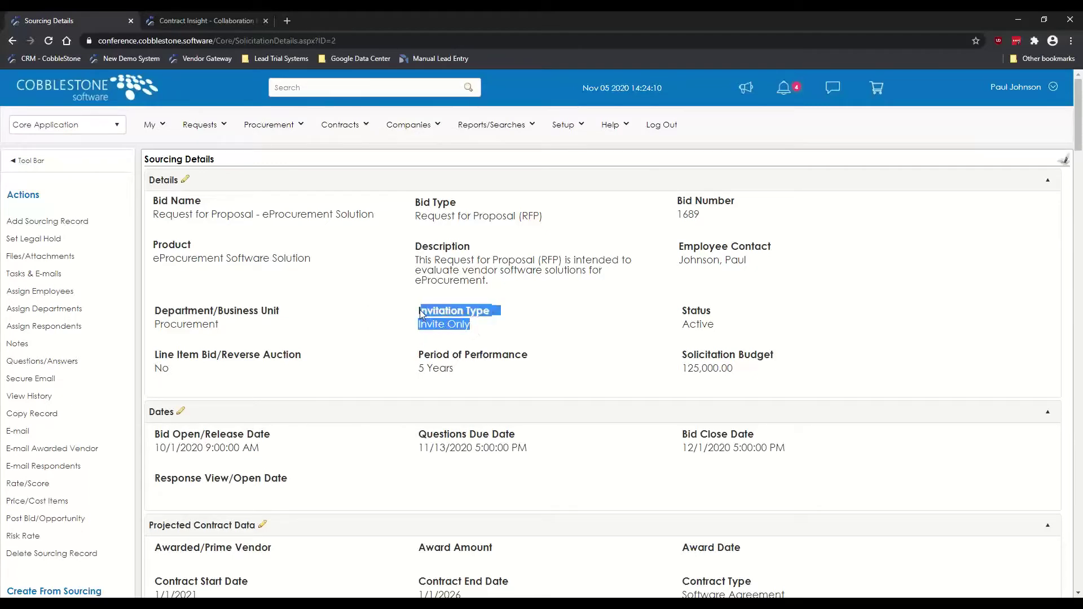
{"action": "left_click", "coordinate": [371, 309]}
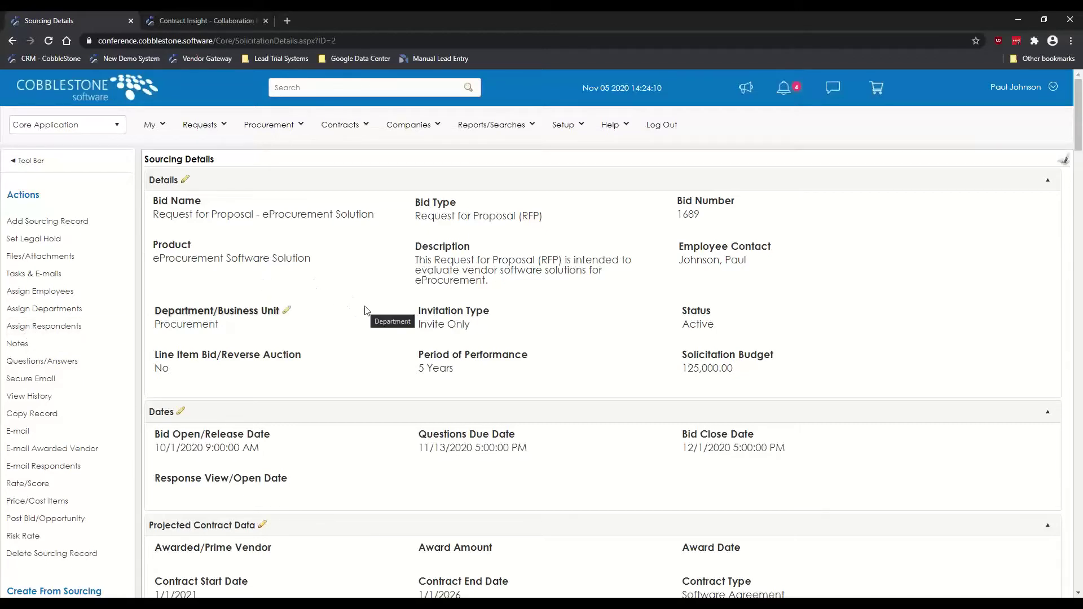
Step: Scroll to the weights: Pricing 0.40, Technical 0.30, Quality 0.20, References 0.10
{"action": "scroll", "coordinate": [380, 314], "scroll_direction": "down", "scroll_amount": 2}
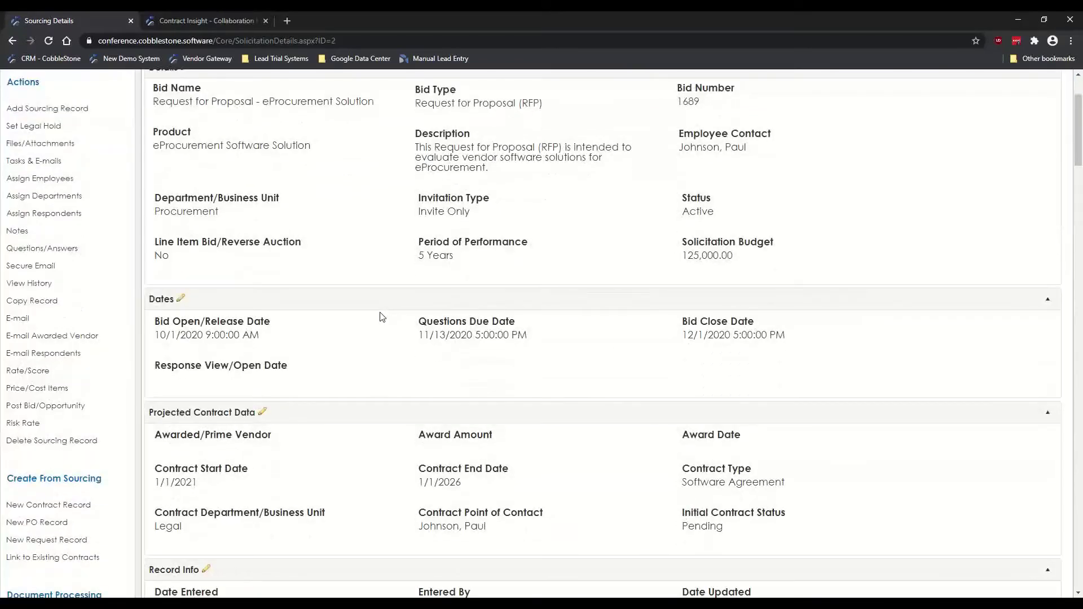
{"action": "scroll", "coordinate": [380, 316], "scroll_direction": "up", "scroll_amount": 2}
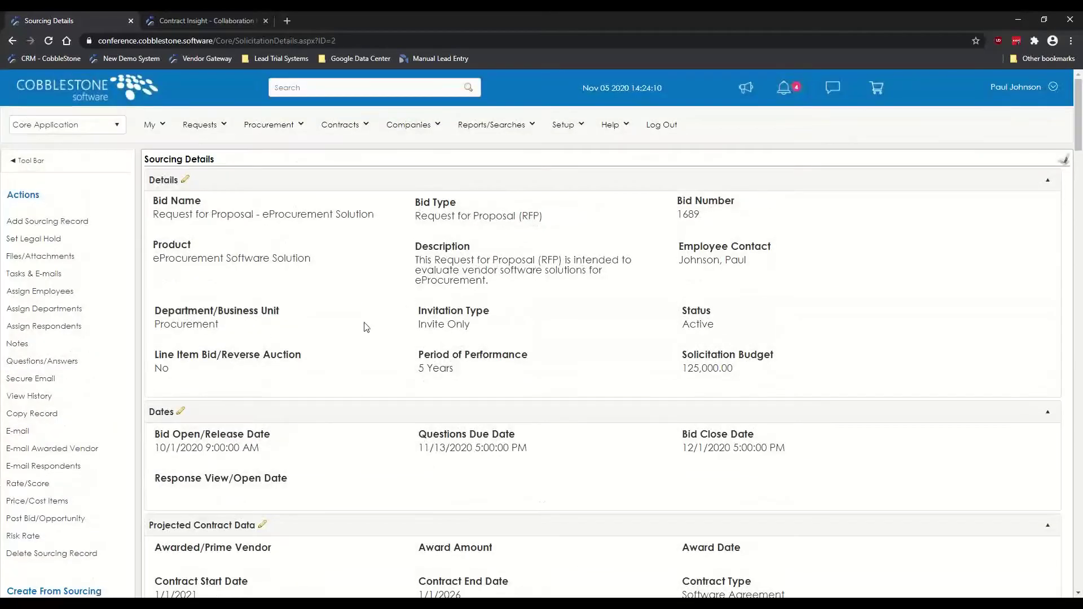
{"action": "mouse_move", "coordinate": [385, 348]}
{"action": "mouse_move", "coordinate": [207, 205]}
{"action": "scroll", "coordinate": [361, 308], "scroll_direction": "down", "scroll_amount": 1}
{"action": "scroll", "coordinate": [361, 308], "scroll_direction": "down", "scroll_amount": 6}
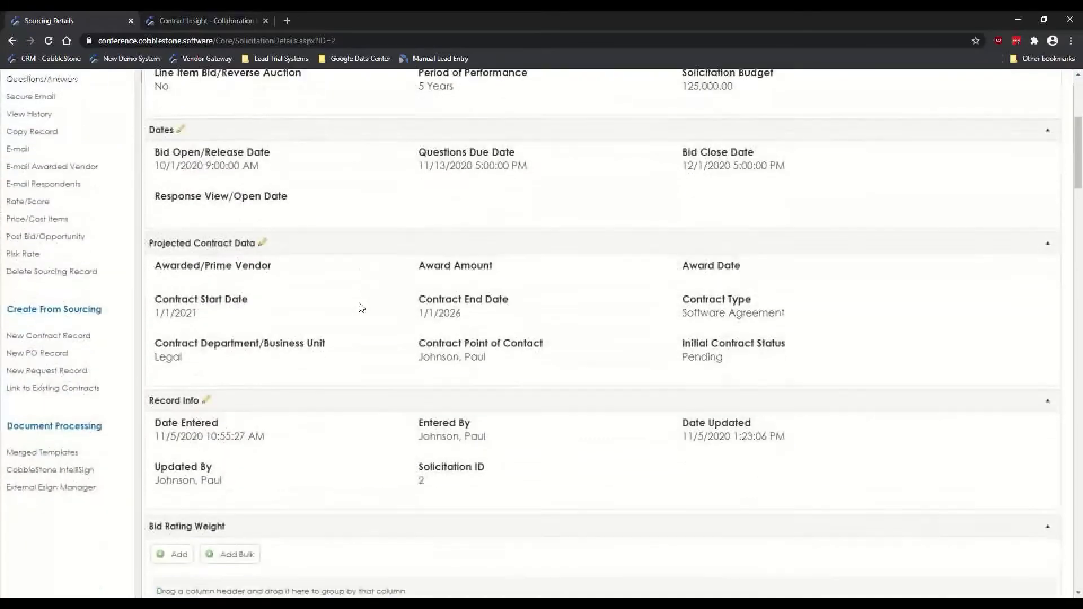
{"action": "scroll", "coordinate": [361, 307], "scroll_direction": "down", "scroll_amount": 2}
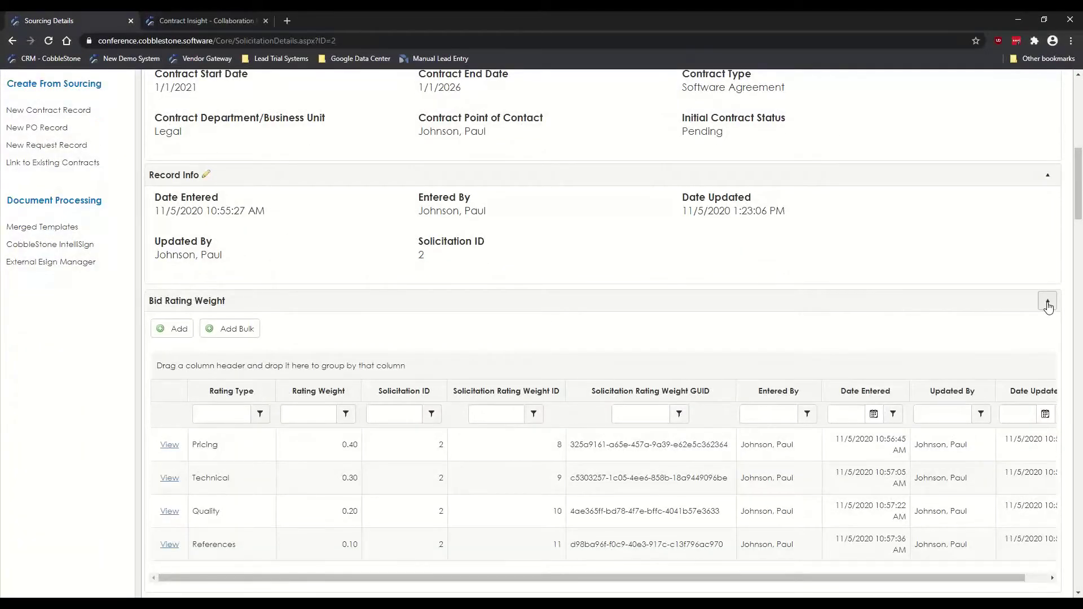
{"action": "scroll", "coordinate": [107, 338], "scroll_direction": "down", "scroll_amount": 1}
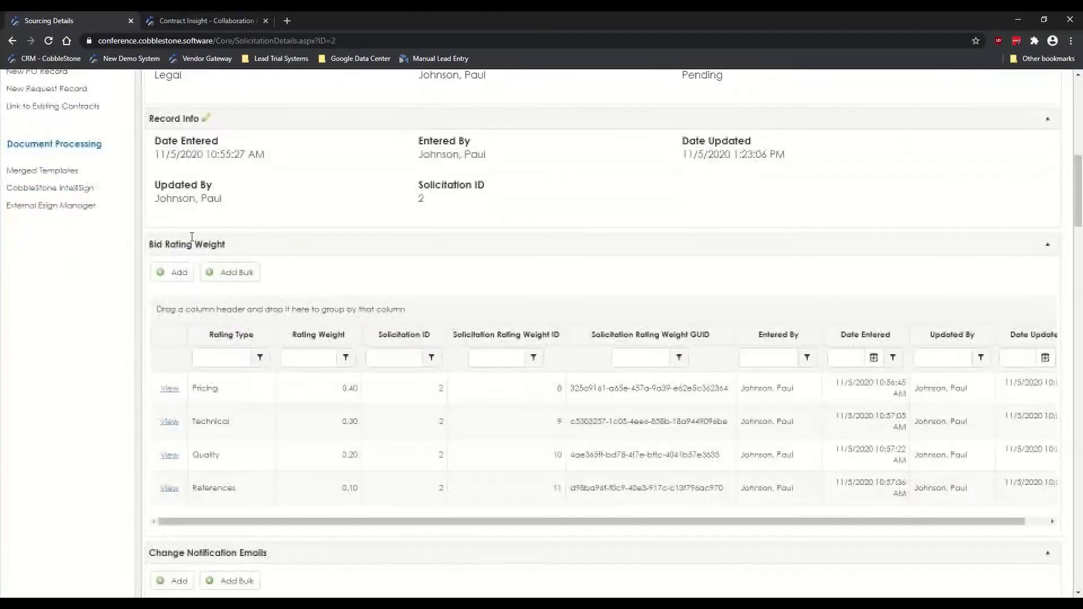
{"action": "left_click_drag", "start_coordinate": [154, 244], "coordinate": [220, 241]}
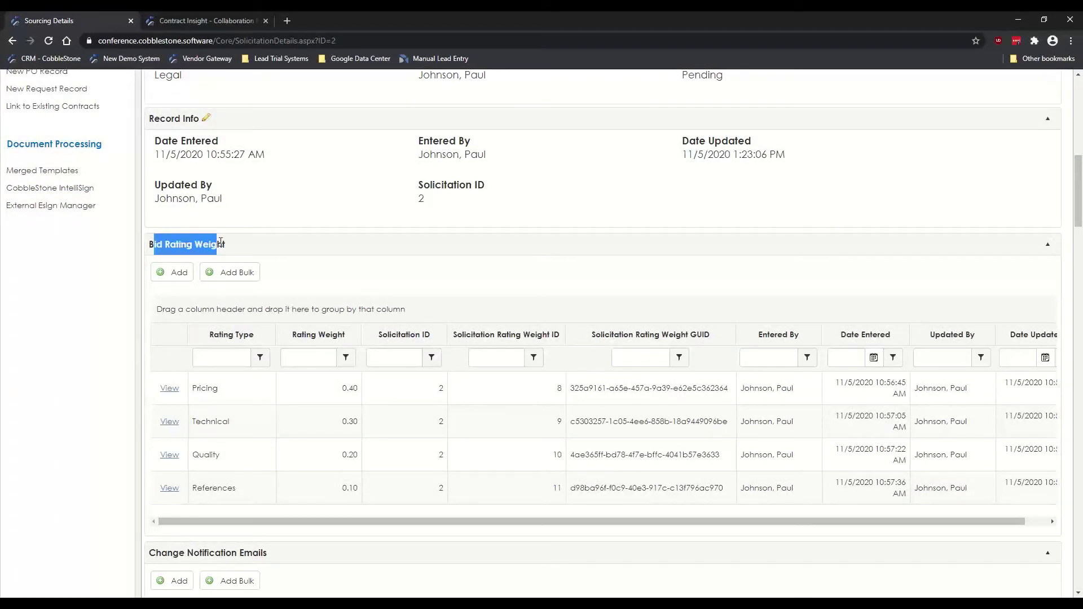
{"action": "left_click", "coordinate": [124, 280]}
{"action": "scroll", "coordinate": [125, 284], "scroll_direction": "up", "scroll_amount": 2}
{"action": "scroll", "coordinate": [126, 285], "scroll_direction": "up", "scroll_amount": 2}
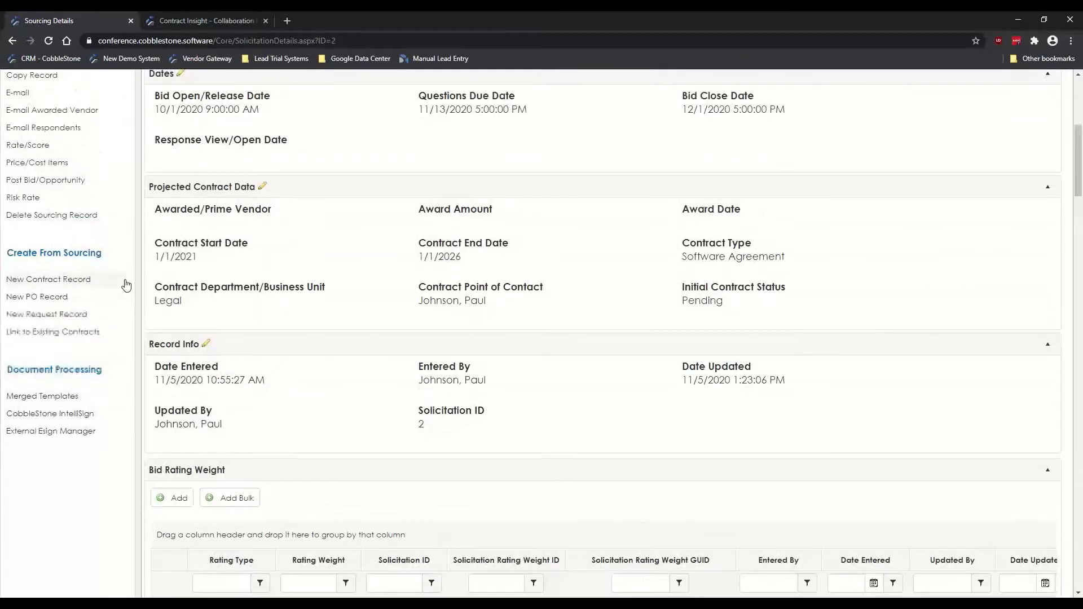
{"action": "scroll", "coordinate": [126, 285], "scroll_direction": "down", "scroll_amount": 1}
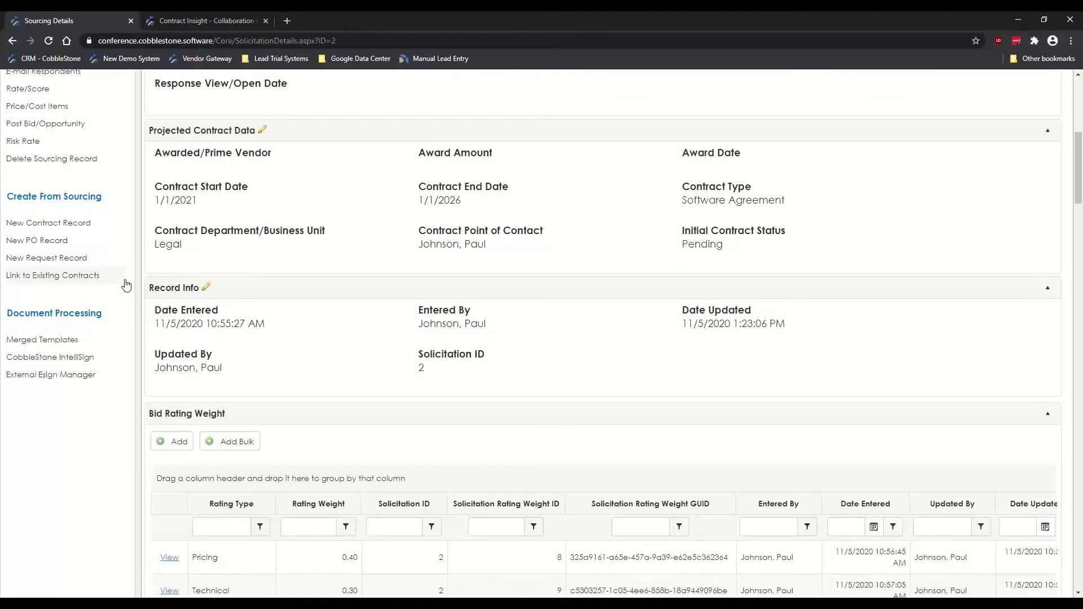
{"action": "scroll", "coordinate": [127, 305], "scroll_direction": "down", "scroll_amount": 4}
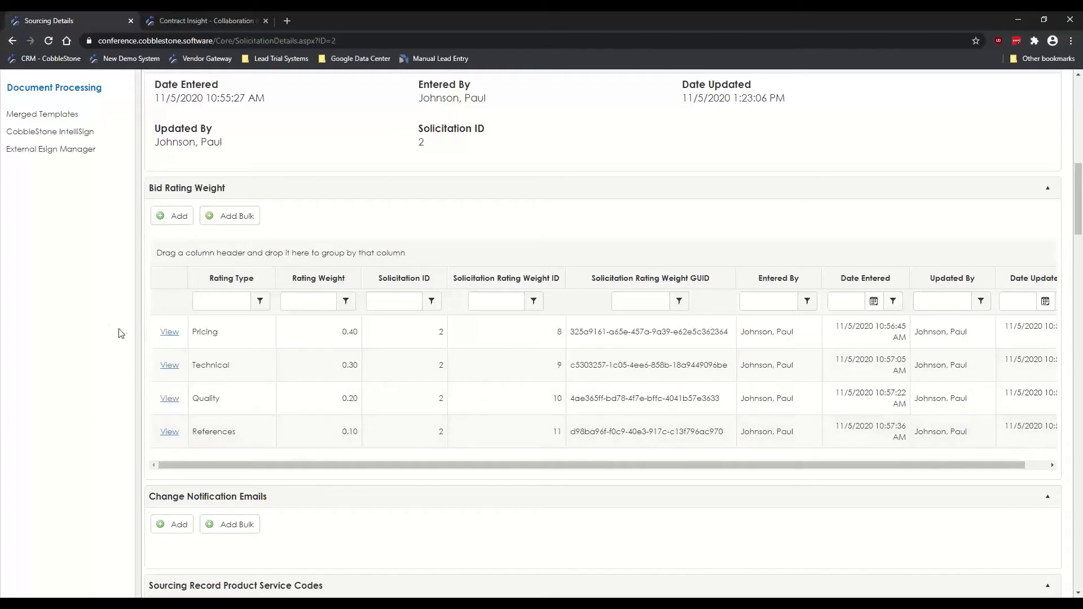
Step: Highlight the empty Change Notification Emails section, then scroll on to the file uploads
{"action": "scroll", "coordinate": [107, 353], "scroll_direction": "up", "scroll_amount": 1}
{"action": "scroll", "coordinate": [108, 356], "scroll_direction": "down", "scroll_amount": 1}
{"action": "scroll", "coordinate": [102, 264], "scroll_direction": "down", "scroll_amount": 2}
{"action": "scroll", "coordinate": [101, 263], "scroll_direction": "down", "scroll_amount": 3}
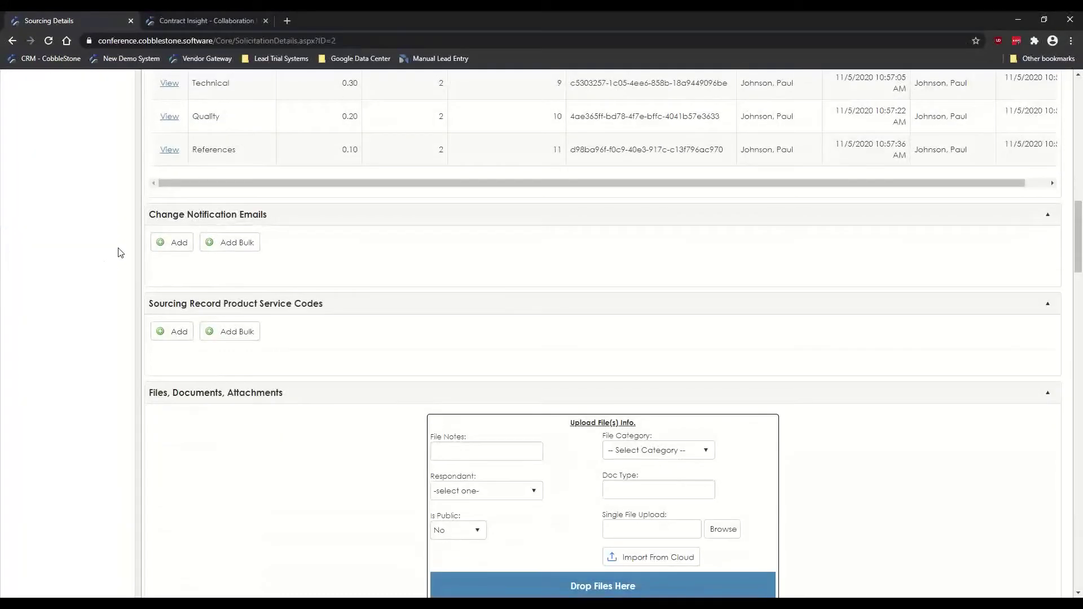
{"action": "left_click_drag", "start_coordinate": [157, 211], "coordinate": [245, 212]}
{"action": "triple_click", "coordinate": [263, 214]}
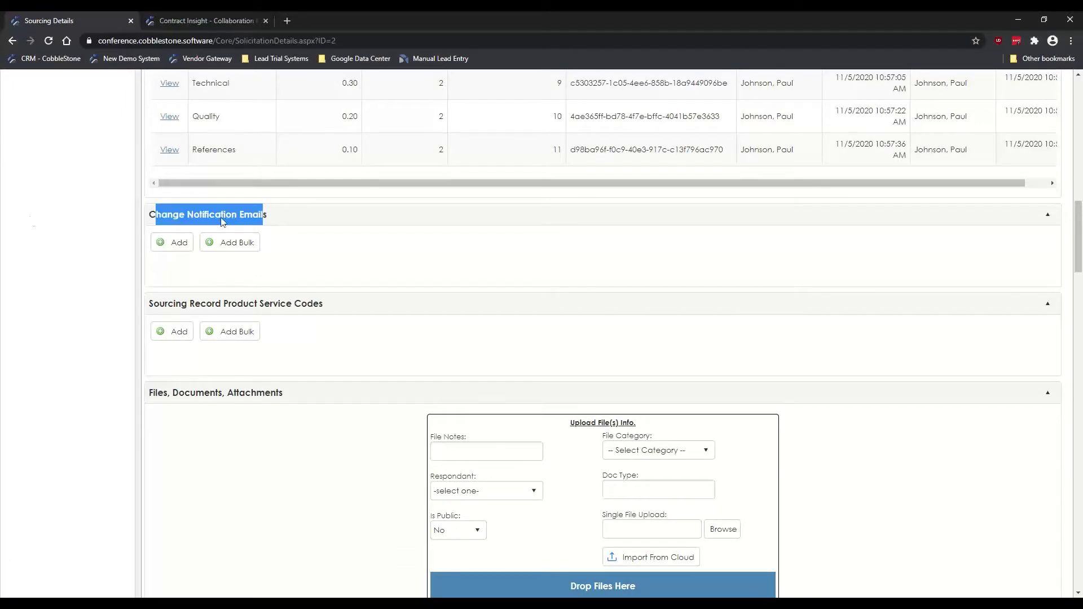
{"action": "left_click", "coordinate": [66, 243]}
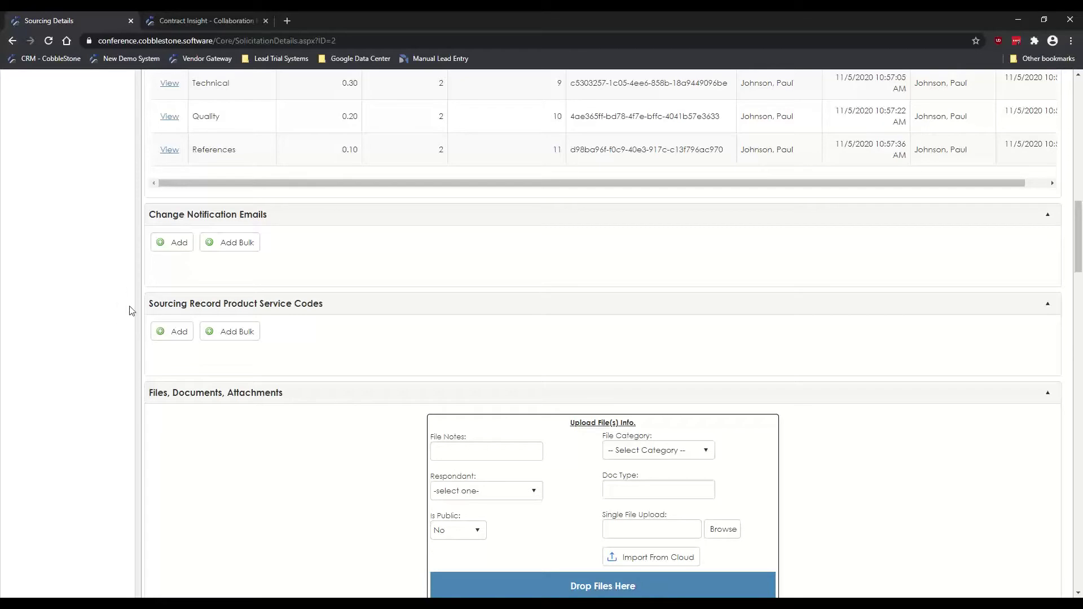
{"action": "scroll", "coordinate": [119, 273], "scroll_direction": "down", "scroll_amount": 1}
{"action": "scroll", "coordinate": [121, 274], "scroll_direction": "down", "scroll_amount": 1}
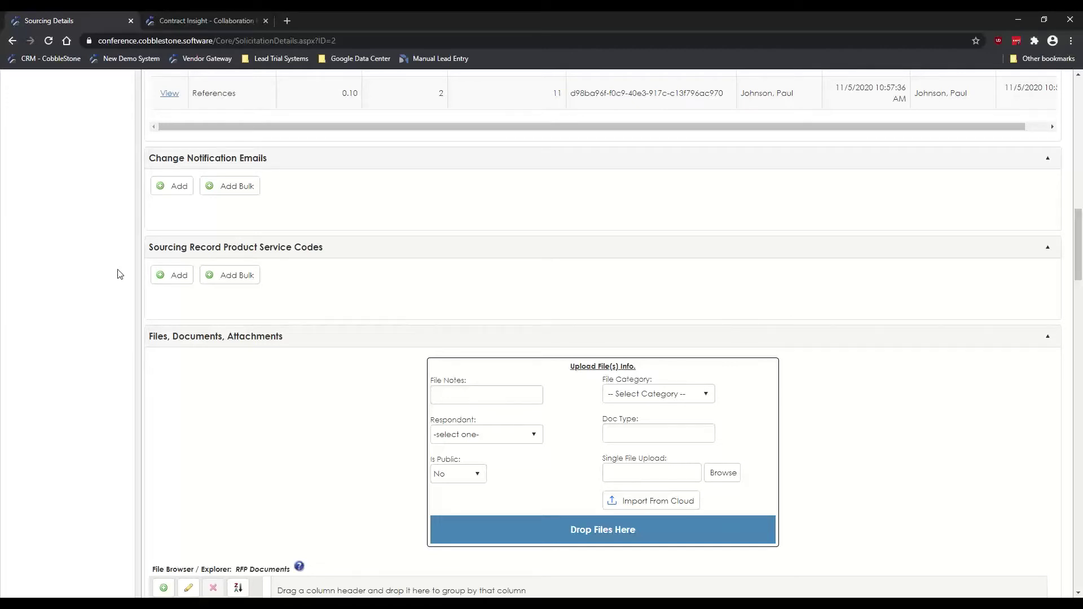
Step: Widen the folder tree, view the Internal Documents draft, then return to 'RFP - eProcurement Solution.pdf'
{"action": "scroll", "coordinate": [119, 274], "scroll_direction": "down", "scroll_amount": 4}
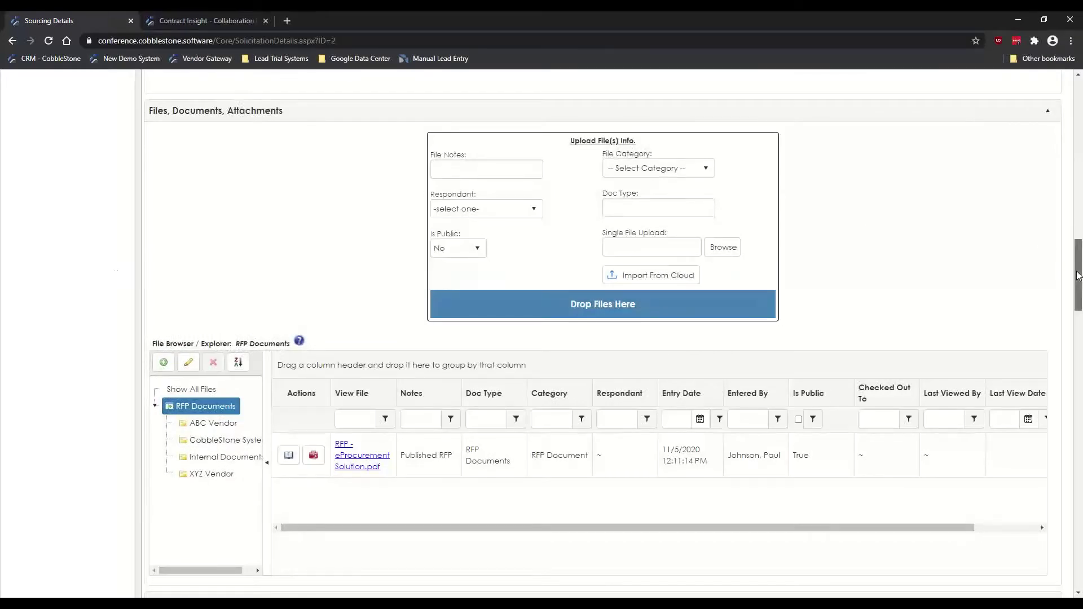
{"action": "scroll", "coordinate": [1078, 275], "scroll_direction": "down", "scroll_amount": 1}
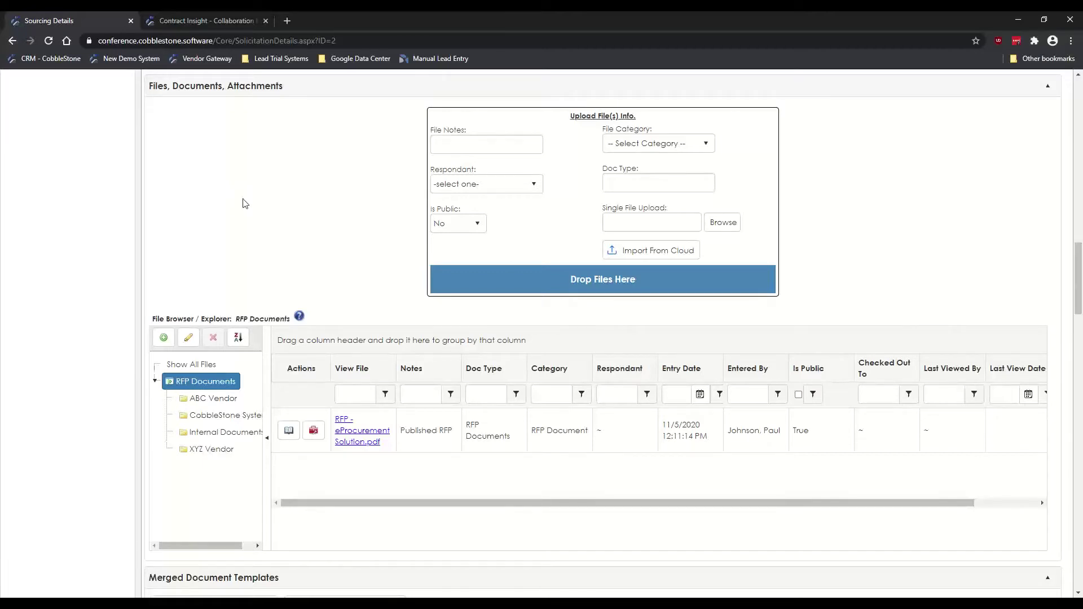
{"action": "scroll", "coordinate": [248, 362], "scroll_direction": "down", "scroll_amount": 1}
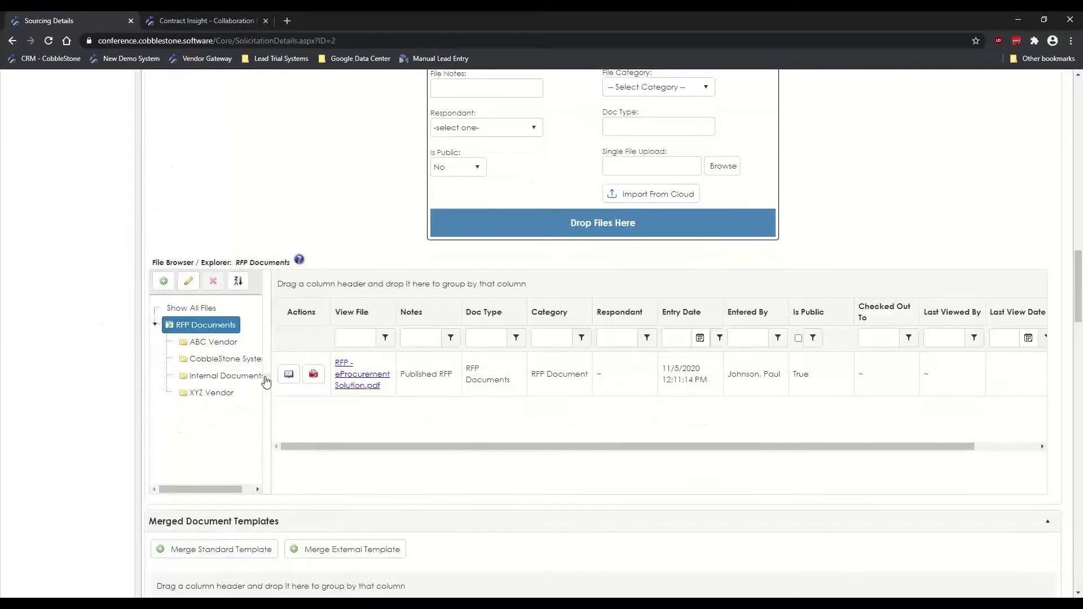
{"action": "left_click_drag", "start_coordinate": [265, 354], "coordinate": [288, 354]}
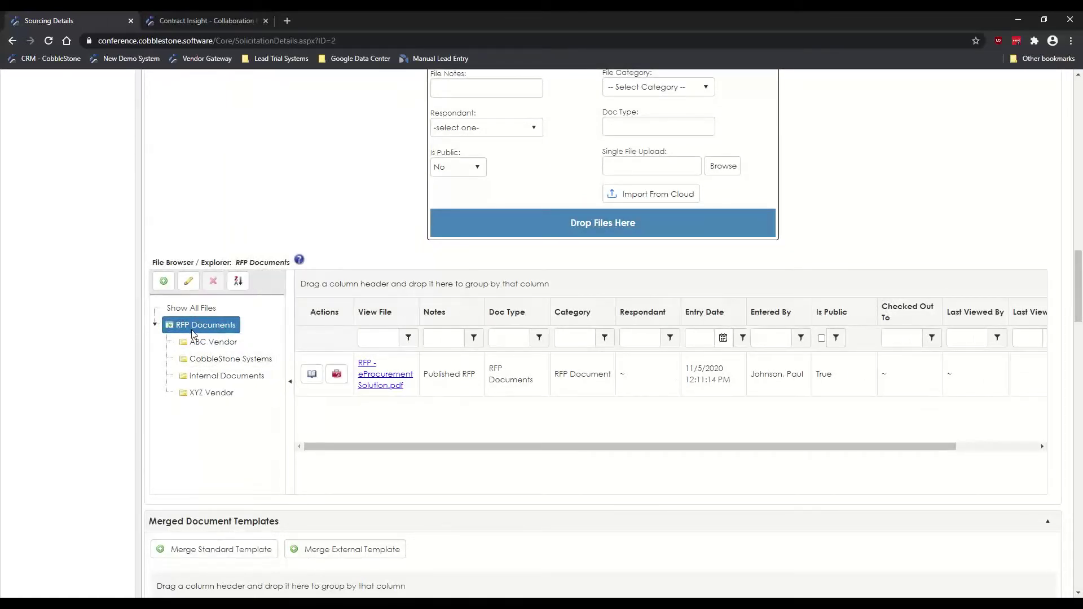
{"action": "mouse_move", "coordinate": [192, 332]}
{"action": "left_click", "coordinate": [234, 377]}
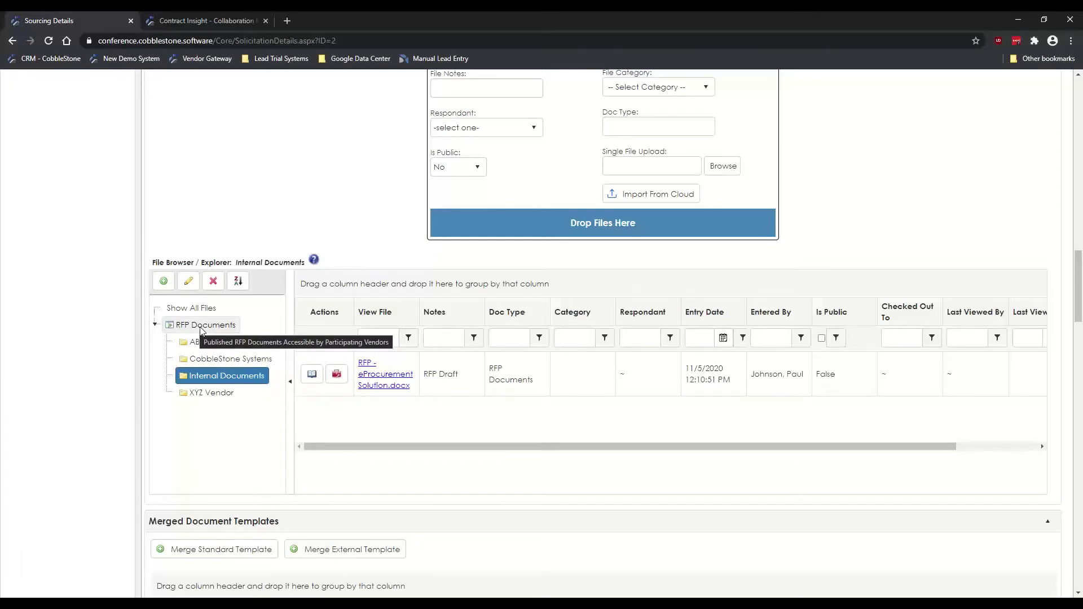
{"action": "left_click", "coordinate": [201, 327]}
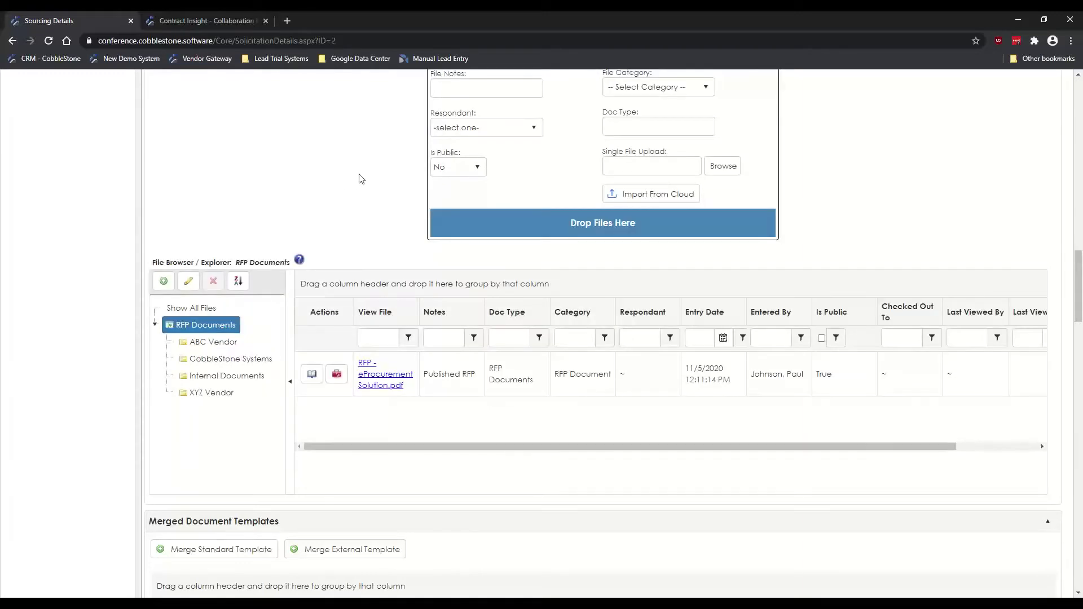
{"action": "scroll", "coordinate": [364, 194], "scroll_direction": "up", "scroll_amount": 1}
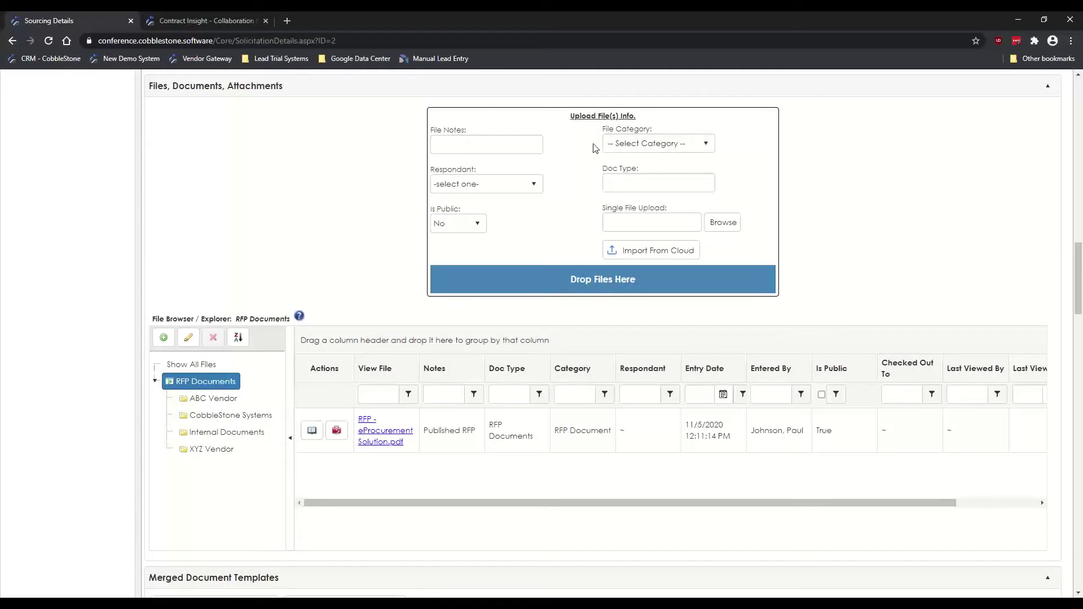
{"action": "left_click", "coordinate": [488, 145]}
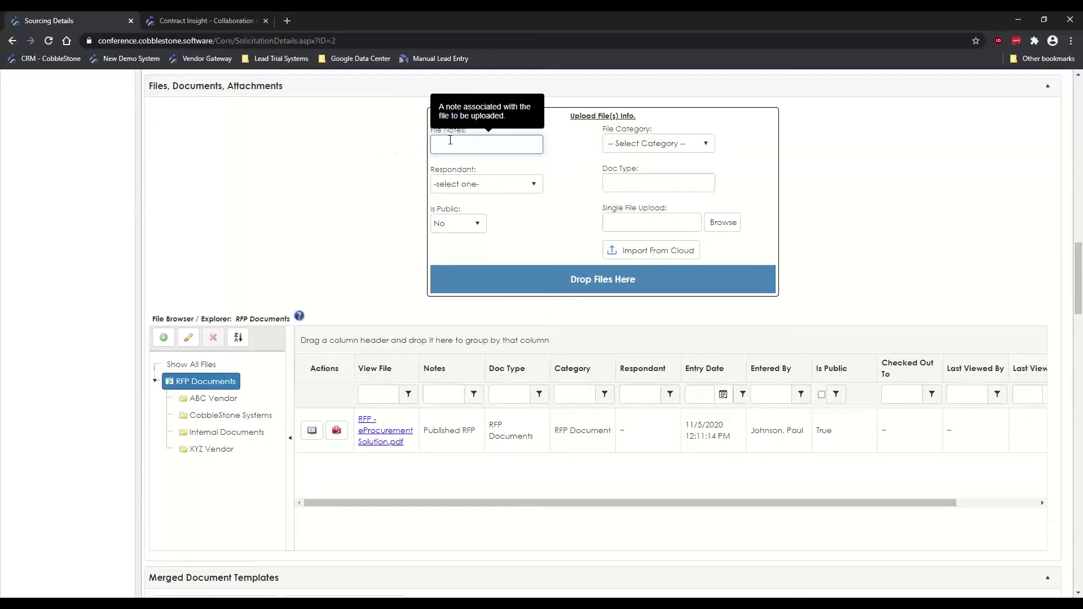
{"action": "left_click", "coordinate": [678, 144]}
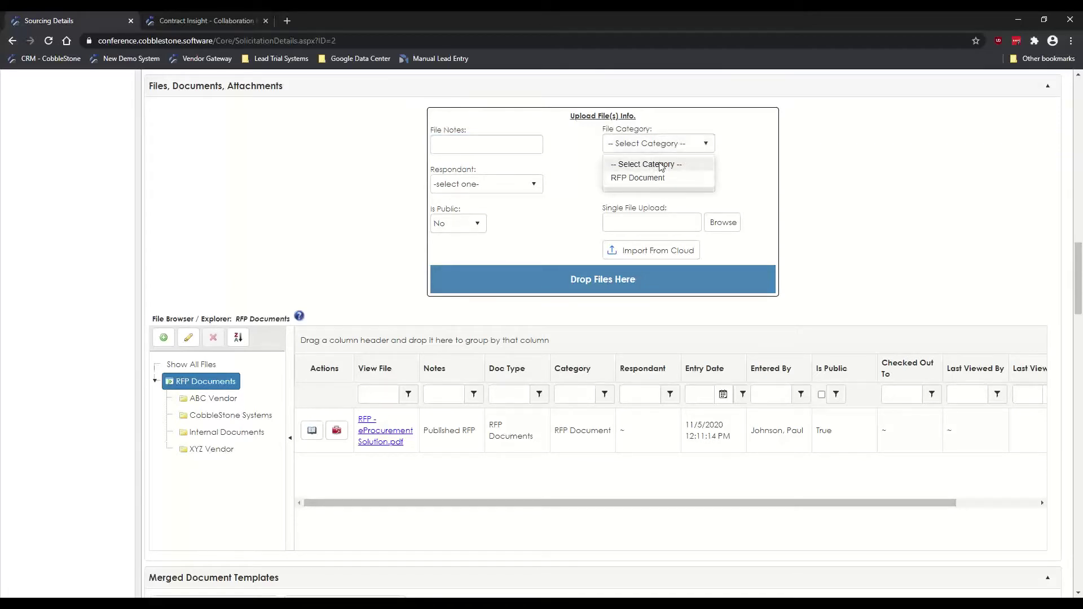
{"action": "left_click", "coordinate": [781, 167]}
{"action": "left_click", "coordinate": [633, 186]}
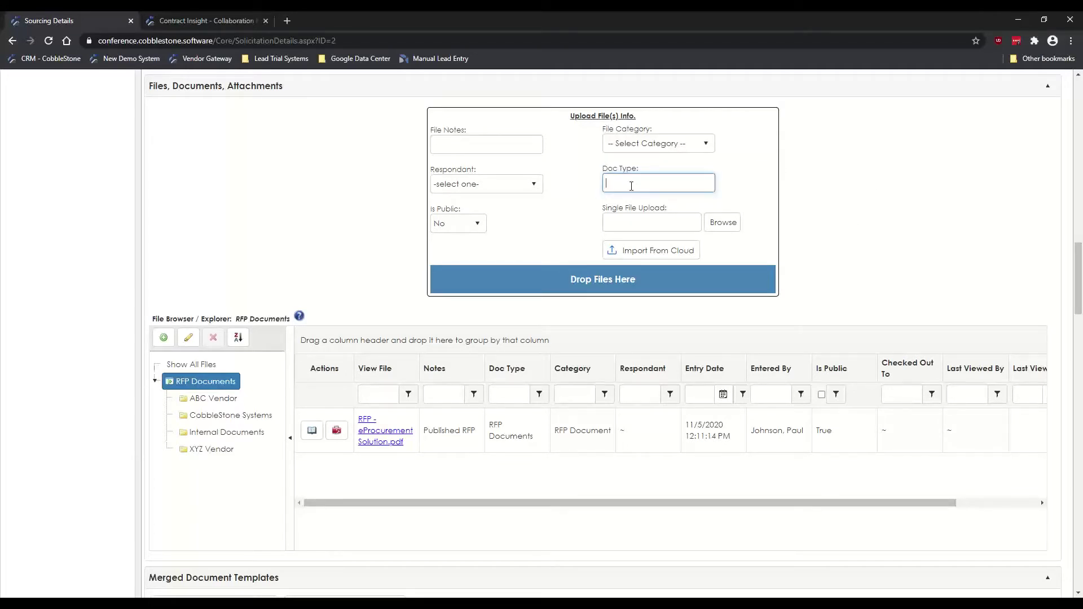
{"action": "scroll", "coordinate": [648, 201], "scroll_direction": "up", "scroll_amount": 1}
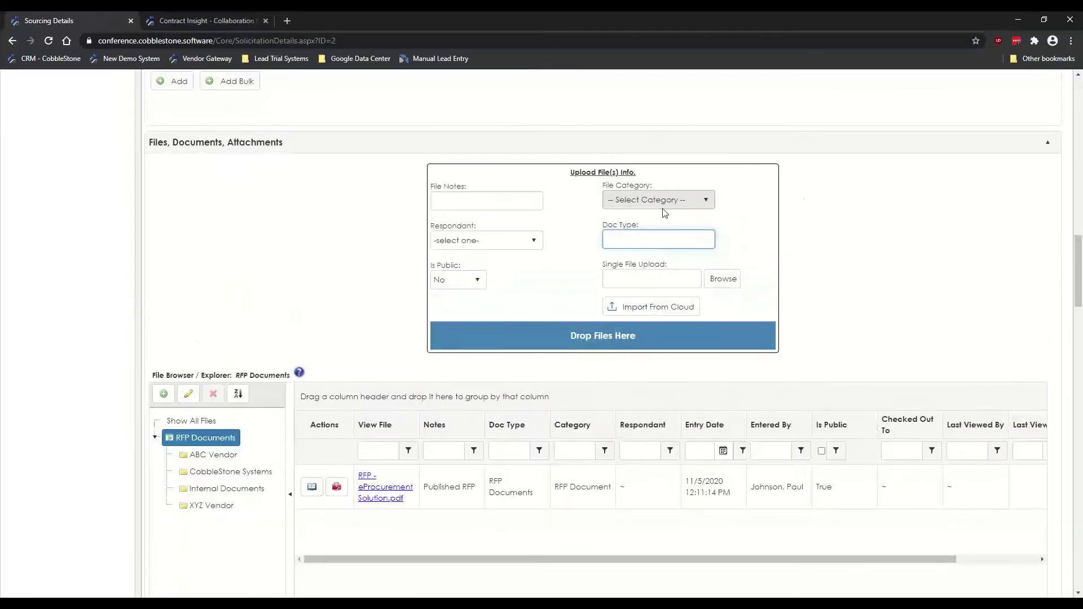
{"action": "scroll", "coordinate": [790, 200], "scroll_direction": "down", "scroll_amount": 1}
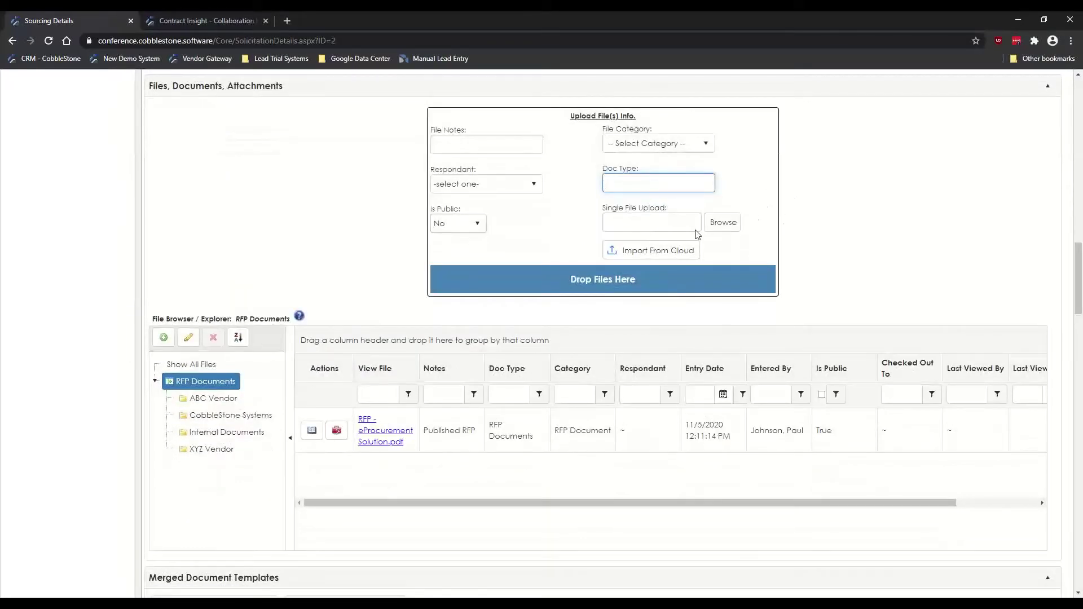
{"action": "mouse_move", "coordinate": [725, 224]}
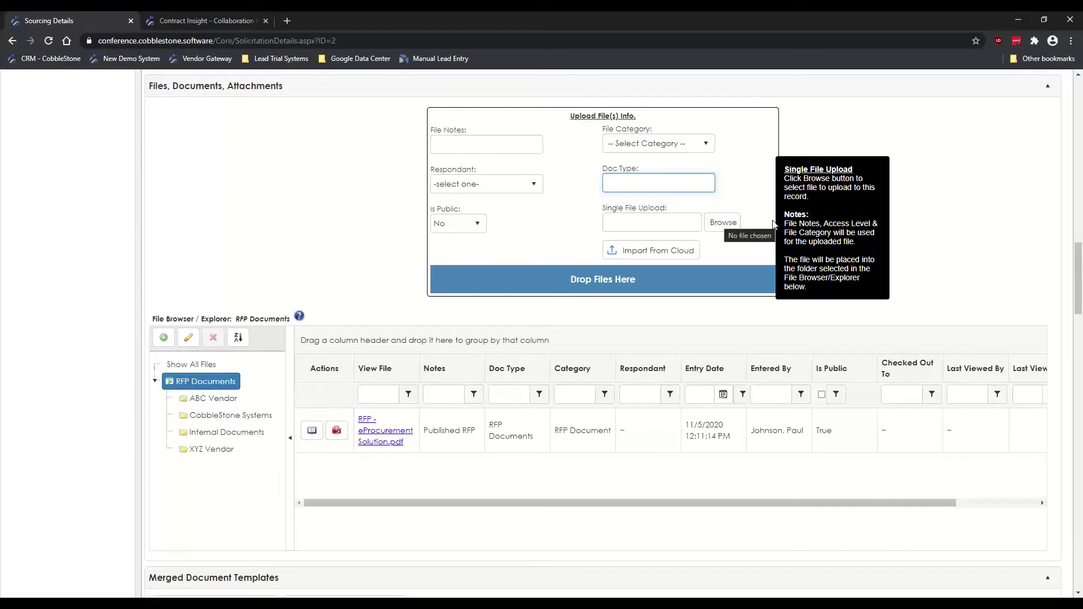
{"action": "mouse_move", "coordinate": [593, 289]}
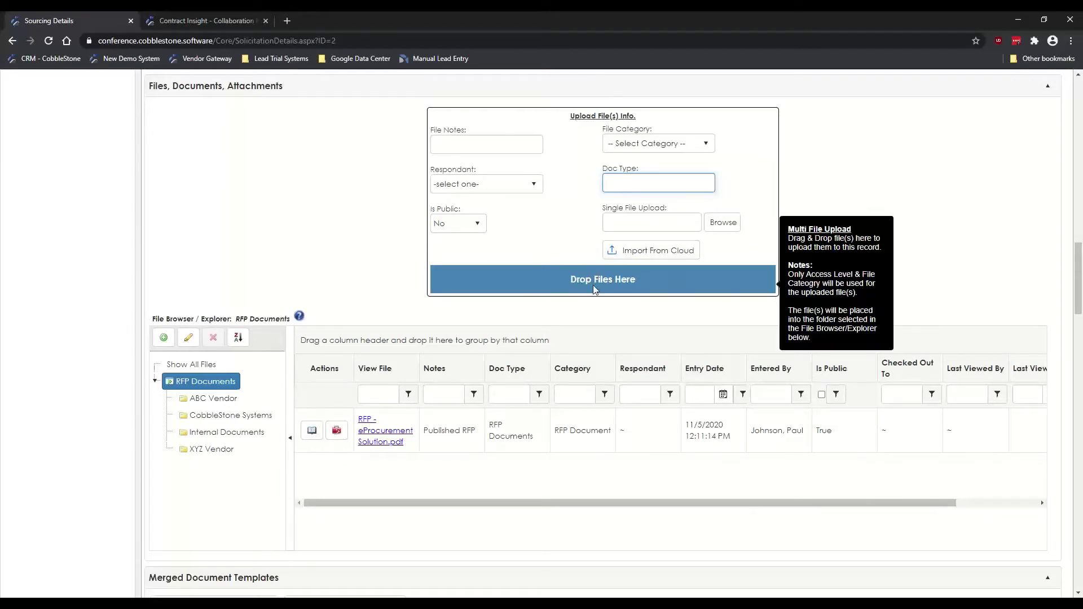
{"action": "left_click", "coordinate": [654, 305]}
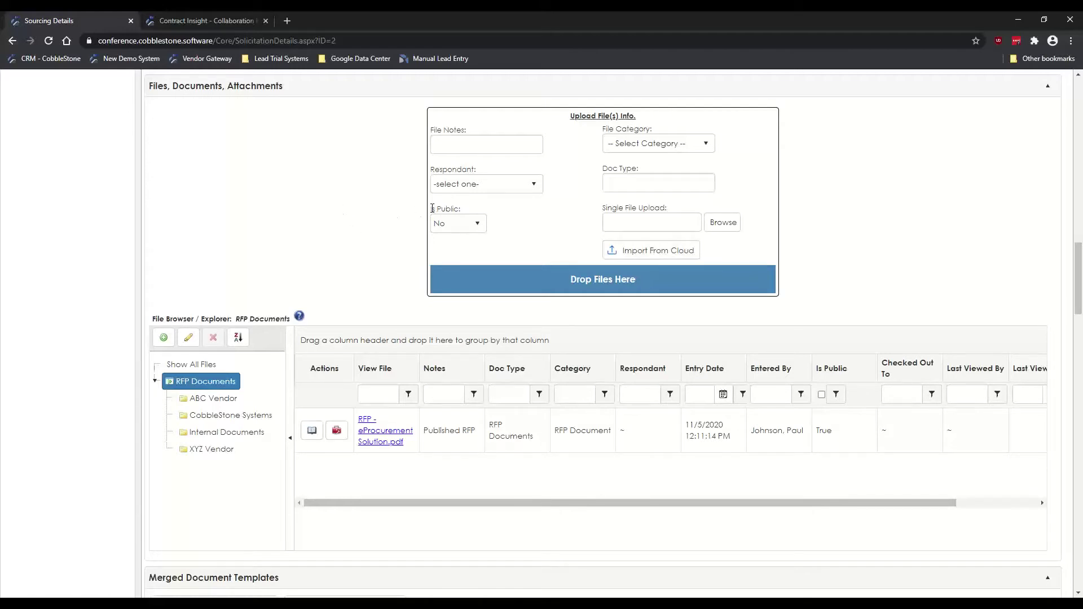
{"action": "left_click_drag", "start_coordinate": [431, 208], "coordinate": [463, 209]}
{"action": "left_click", "coordinate": [305, 222]}
Step: Scroll down to the 'Request for Proposal' merged document package and the RFP survey
{"action": "scroll", "coordinate": [136, 207], "scroll_direction": "down", "scroll_amount": 5}
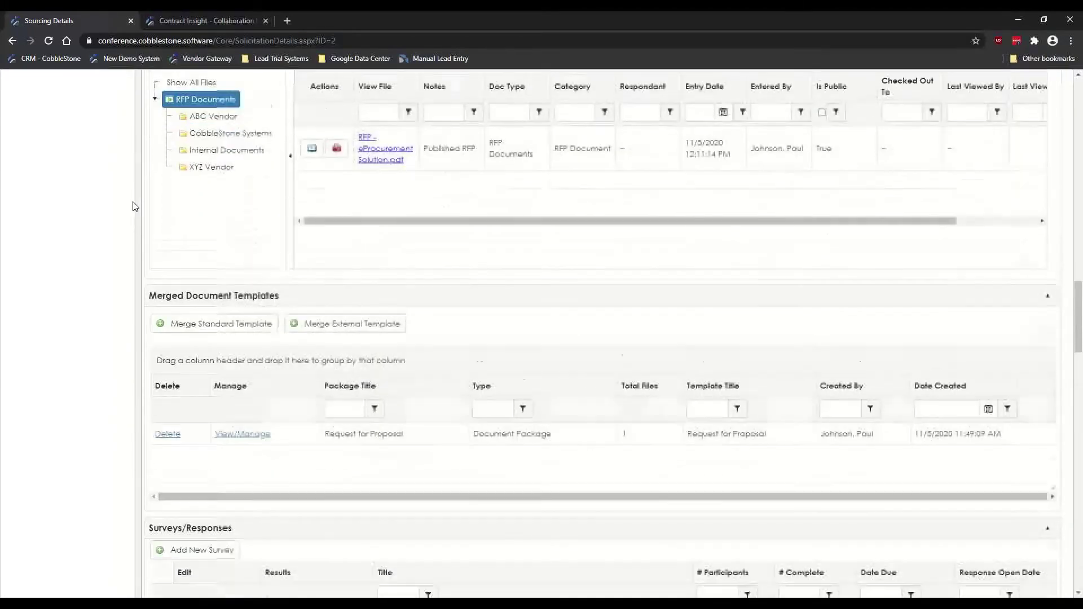
{"action": "scroll", "coordinate": [135, 207], "scroll_direction": "down", "scroll_amount": 2}
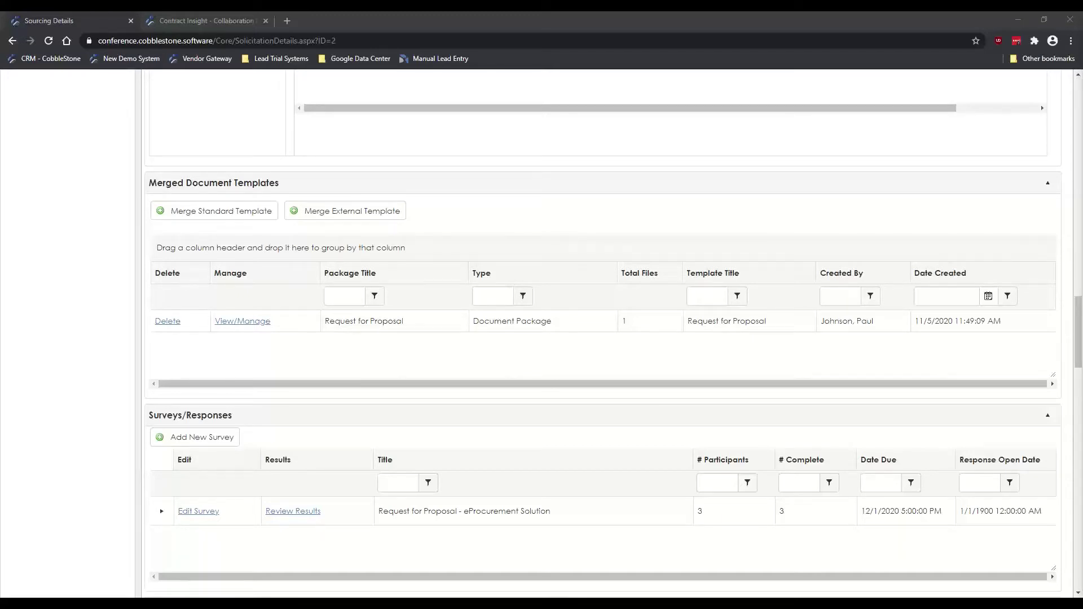
Step: Maximize the RFP Template document and highlight its Bid Open/Release Date placeholder
{"action": "left_click_drag", "start_coordinate": [1082, 195], "coordinate": [548, 12]}
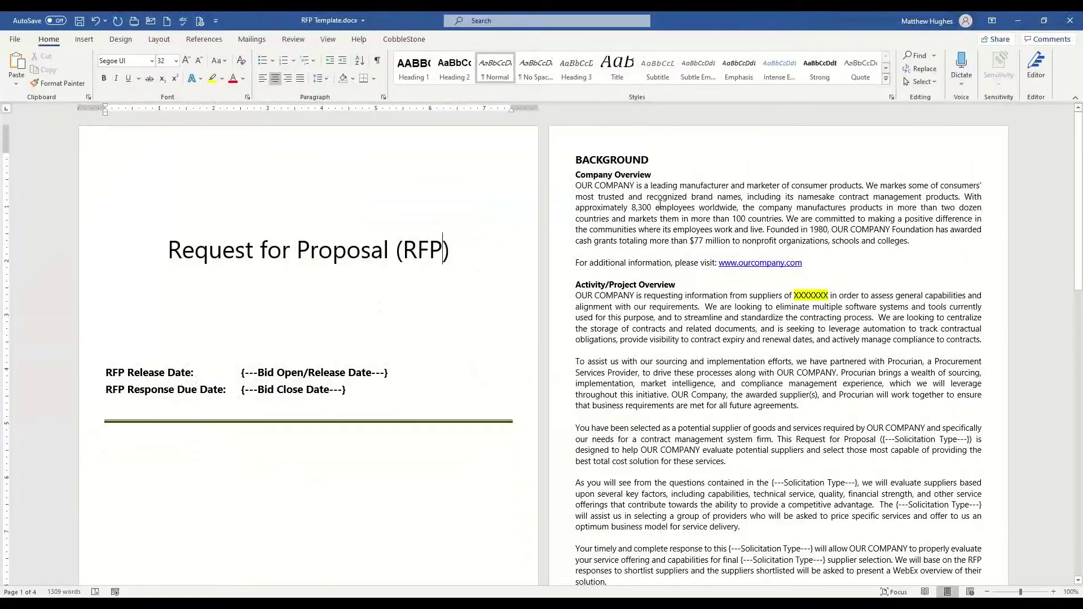
{"action": "left_click", "coordinate": [221, 261]}
{"action": "scroll", "coordinate": [643, 315], "scroll_direction": "down", "scroll_amount": 1}
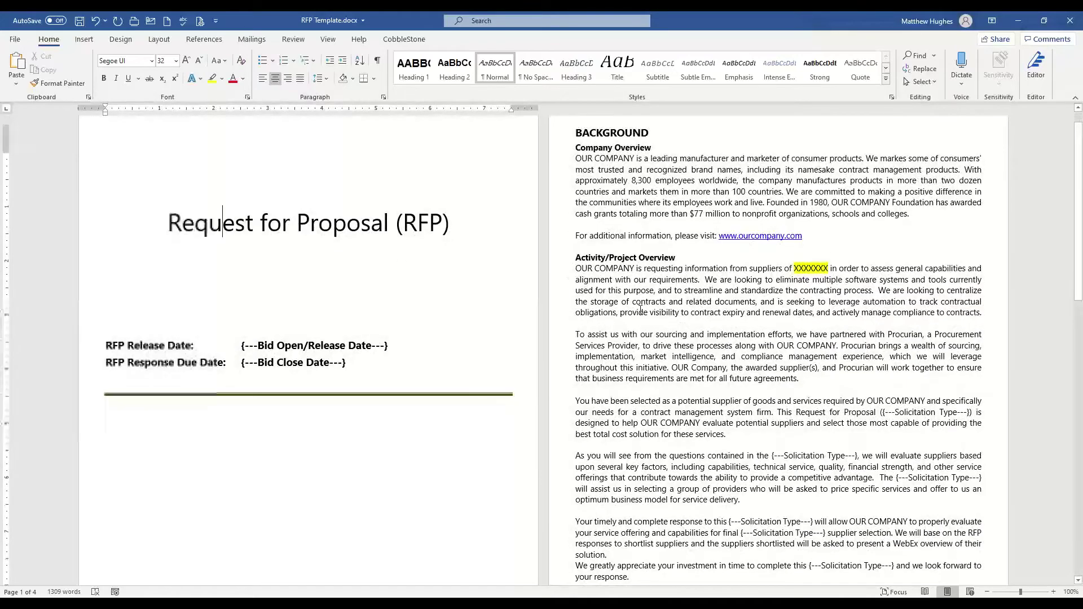
{"action": "scroll", "coordinate": [635, 319], "scroll_direction": "up", "scroll_amount": 1}
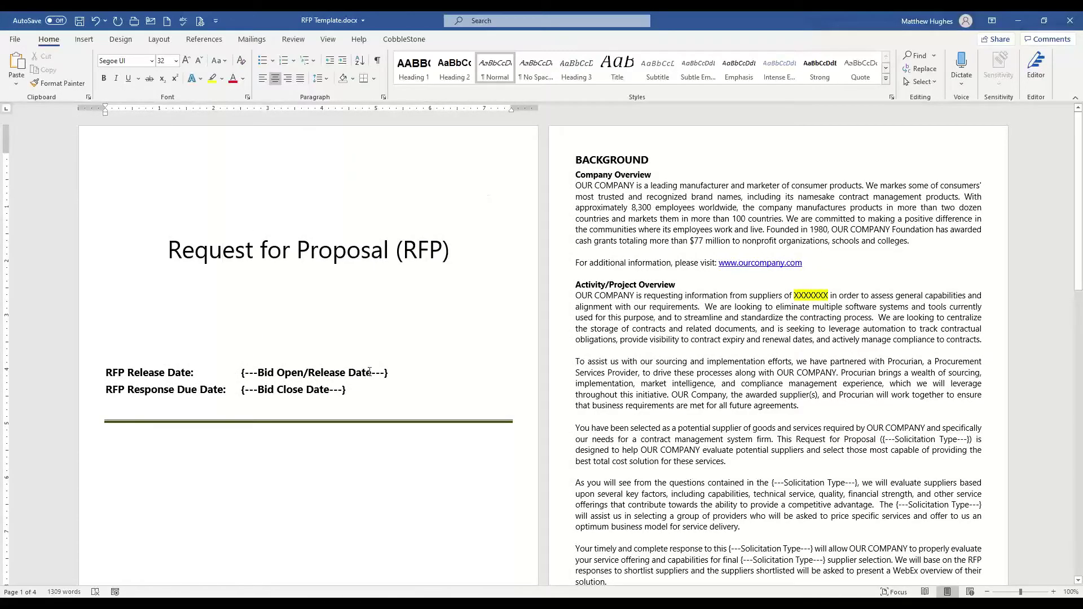
{"action": "left_click_drag", "start_coordinate": [388, 373], "coordinate": [241, 373]}
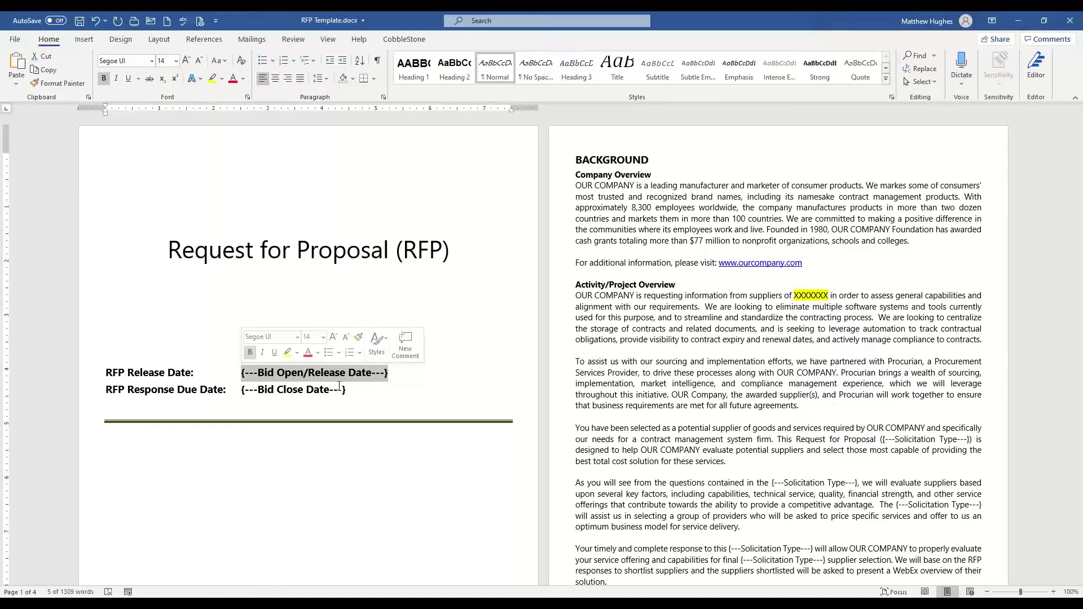
{"action": "left_click", "coordinate": [174, 389]}
Step: Highlight the primary contact placeholder lines ending with Office Phone further down
{"action": "scroll", "coordinate": [204, 330], "scroll_direction": "down", "scroll_amount": 1}
{"action": "scroll", "coordinate": [204, 330], "scroll_direction": "down", "scroll_amount": 1}
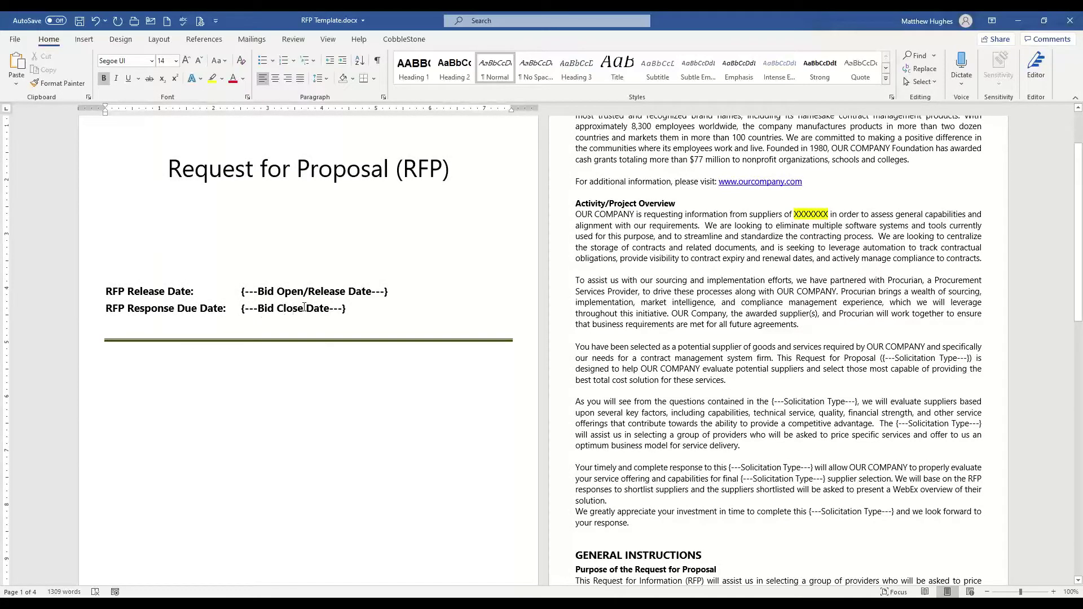
{"action": "scroll", "coordinate": [709, 359], "scroll_direction": "down", "scroll_amount": 8}
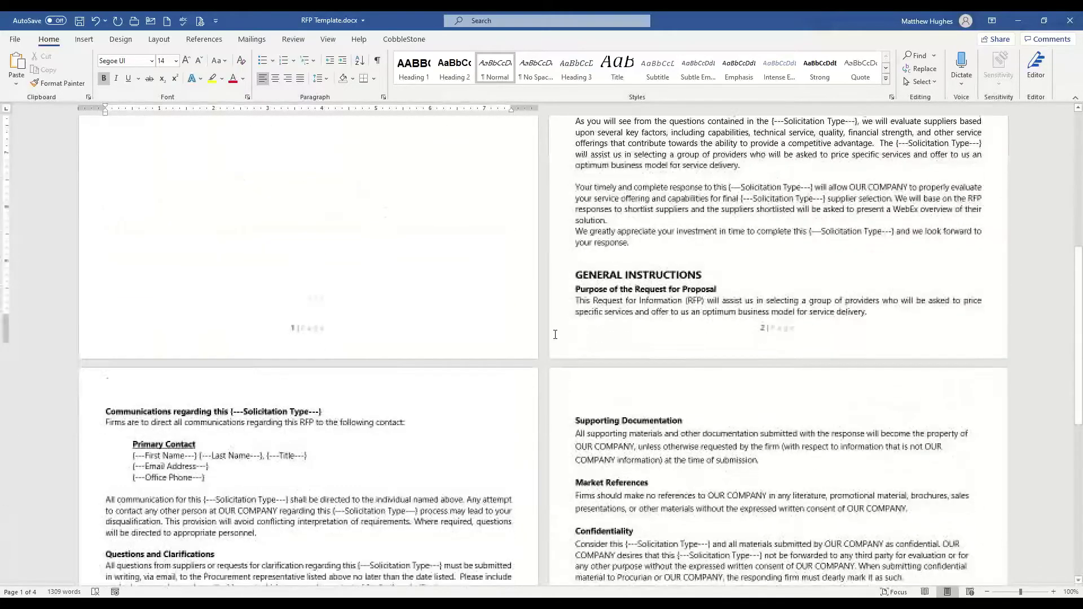
{"action": "scroll", "coordinate": [234, 292], "scroll_direction": "down", "scroll_amount": 2}
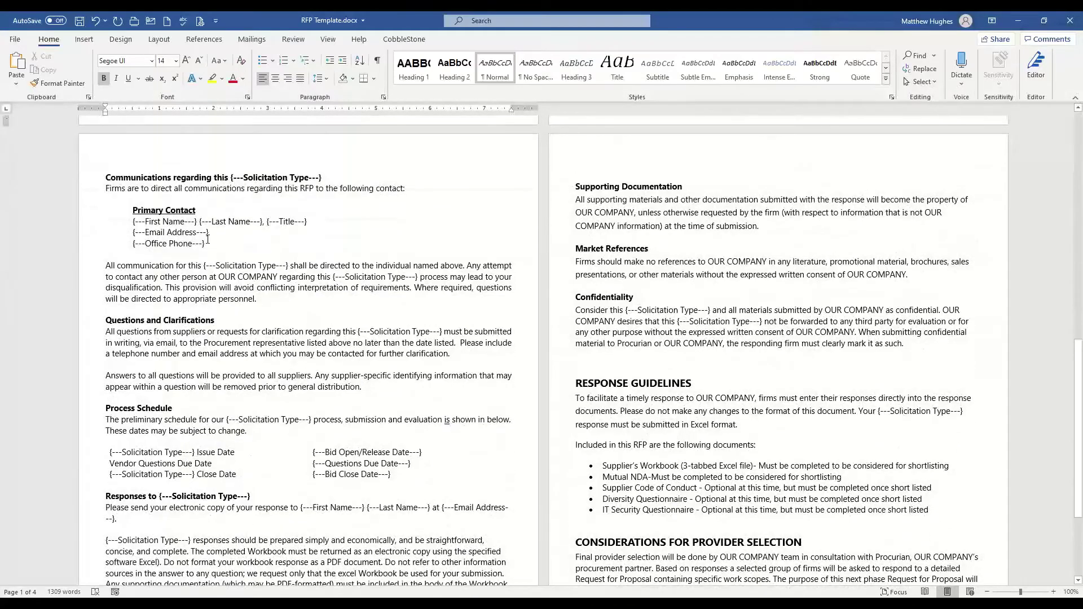
{"action": "left_click", "coordinate": [203, 242]}
{"action": "left_click_drag", "start_coordinate": [204, 243], "coordinate": [133, 221]}
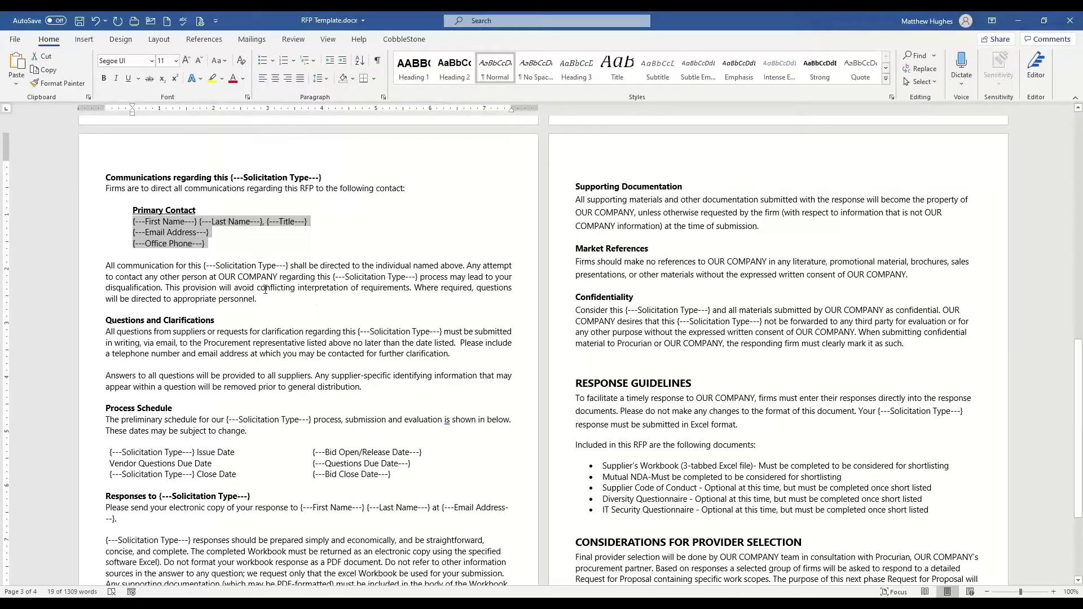
{"action": "left_click", "coordinate": [261, 289]}
Step: Scroll back up through the RFP Template pages
{"action": "scroll", "coordinate": [226, 339], "scroll_direction": "down", "scroll_amount": 4}
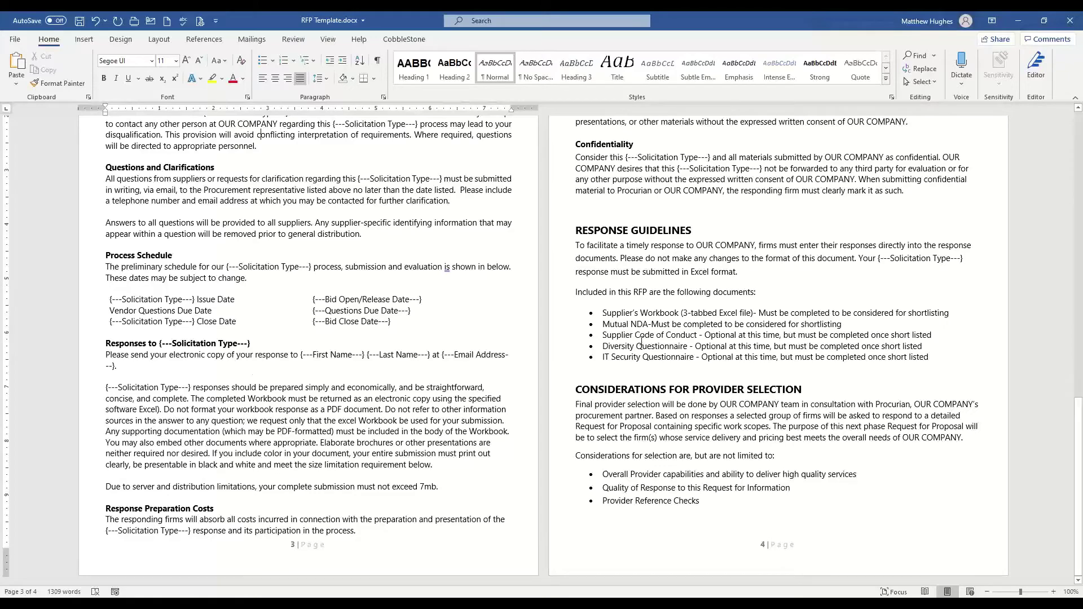
{"action": "scroll", "coordinate": [621, 333], "scroll_direction": "up", "scroll_amount": 5}
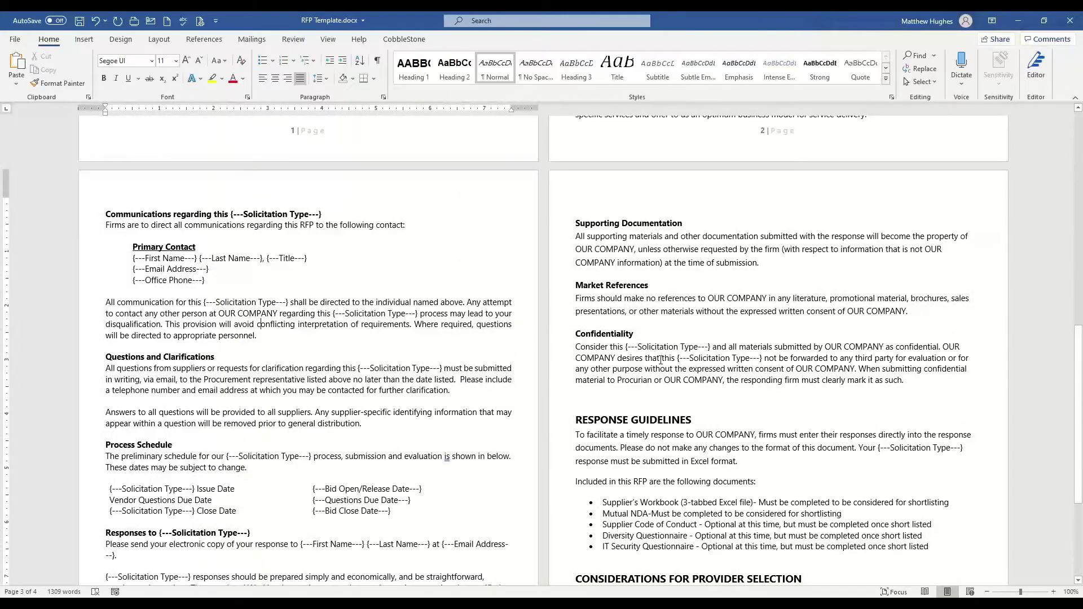
{"action": "scroll", "coordinate": [322, 376], "scroll_direction": "up", "scroll_amount": 6}
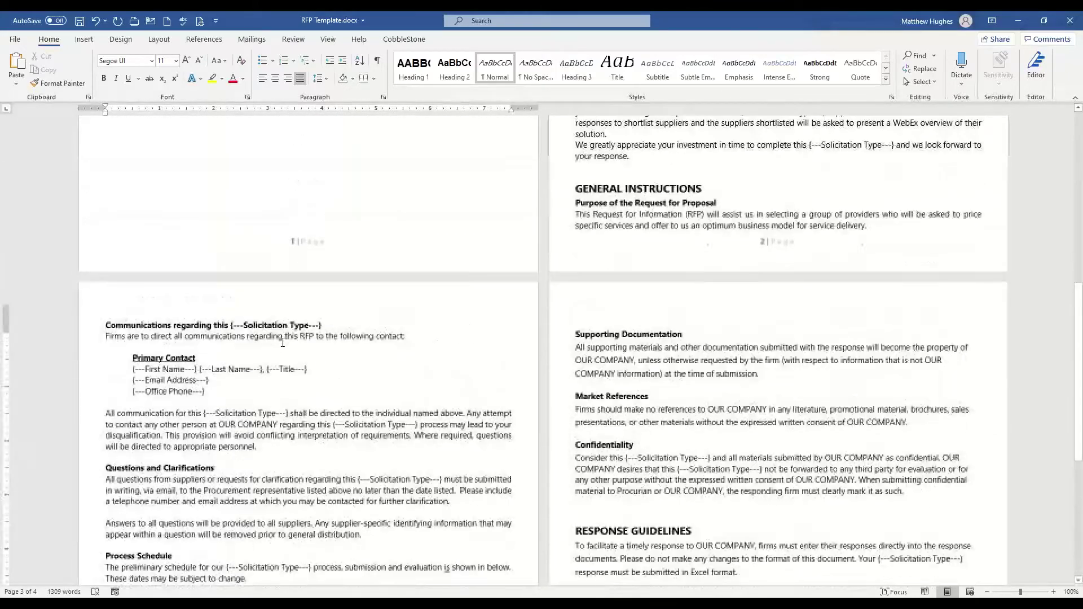
{"action": "scroll", "coordinate": [323, 377], "scroll_direction": "up", "scroll_amount": 8}
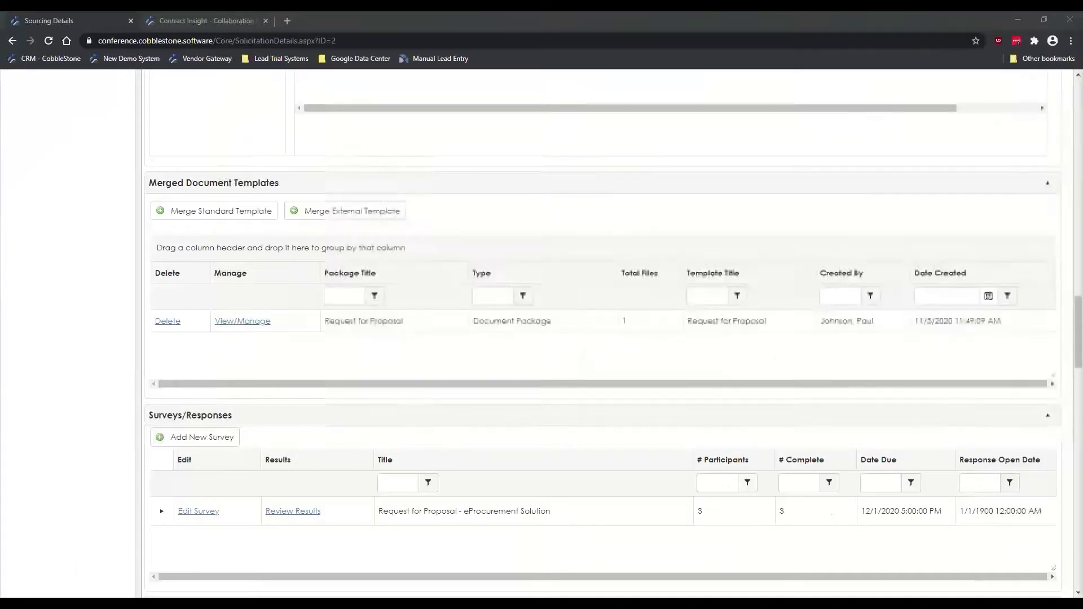
Step: Scroll up to Files, Documents, Attachments and preview 'RFP - eProcurement Solution.pdf'
{"action": "scroll", "coordinate": [102, 297], "scroll_direction": "up", "scroll_amount": 5}
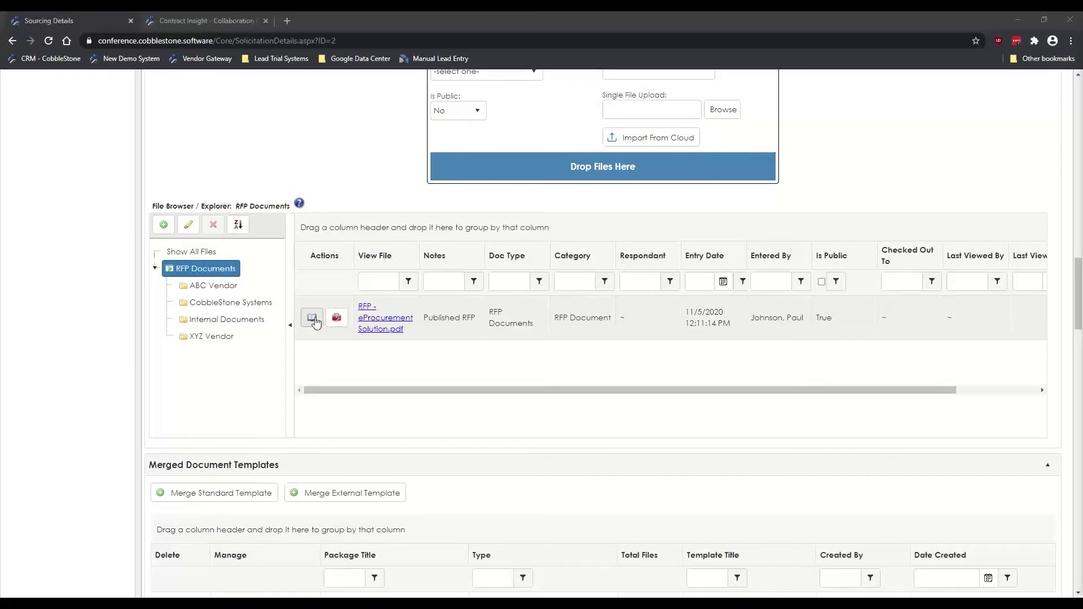
{"action": "scroll", "coordinate": [73, 308], "scroll_direction": "up", "scroll_amount": 1}
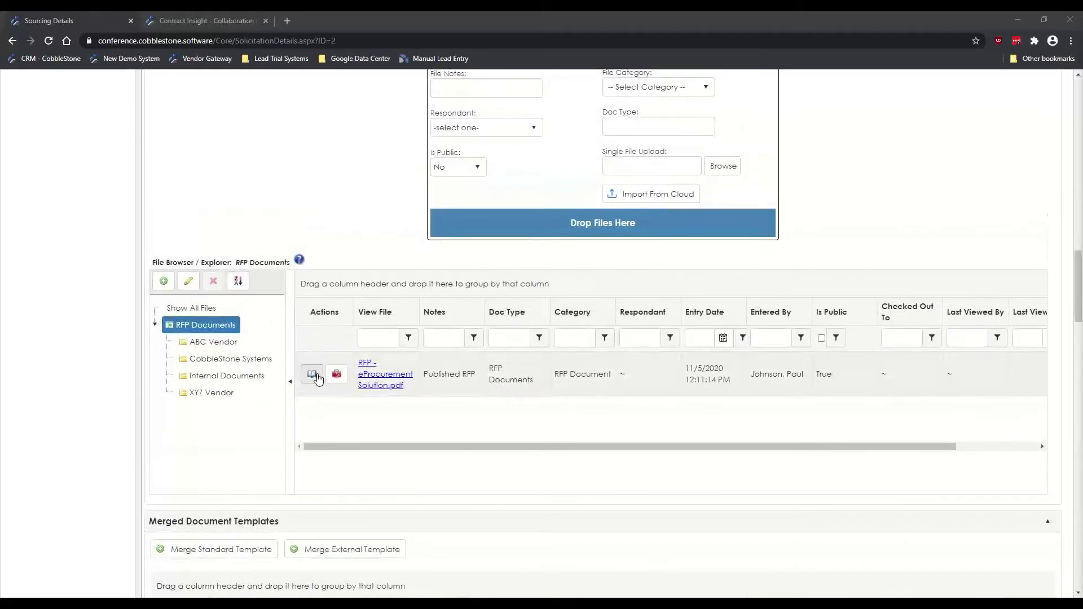
{"action": "scroll", "coordinate": [309, 350], "scroll_direction": "up", "scroll_amount": 1}
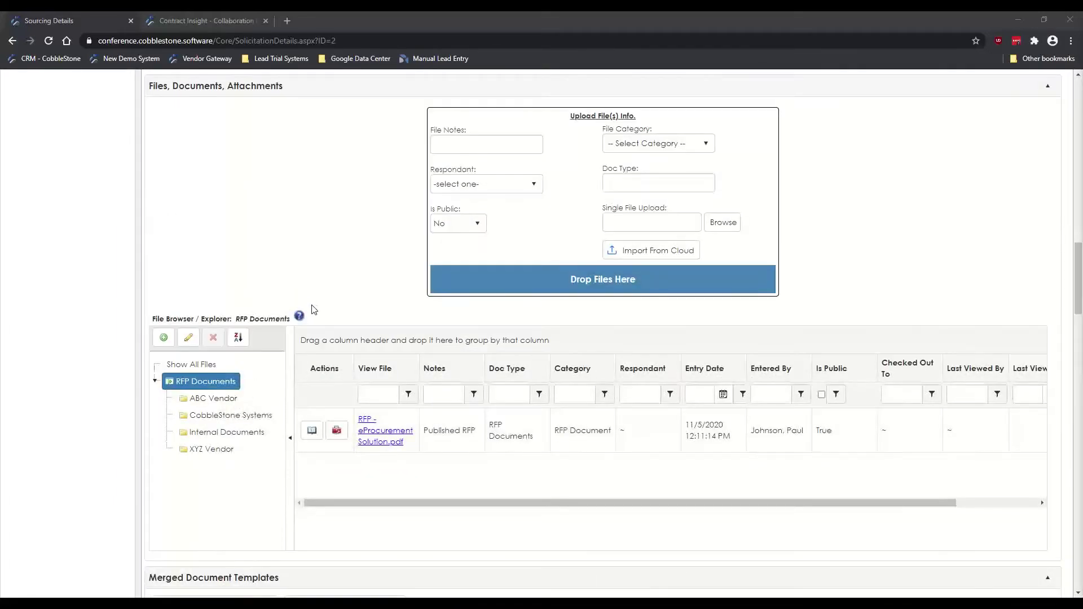
{"action": "left_click", "coordinate": [314, 432]}
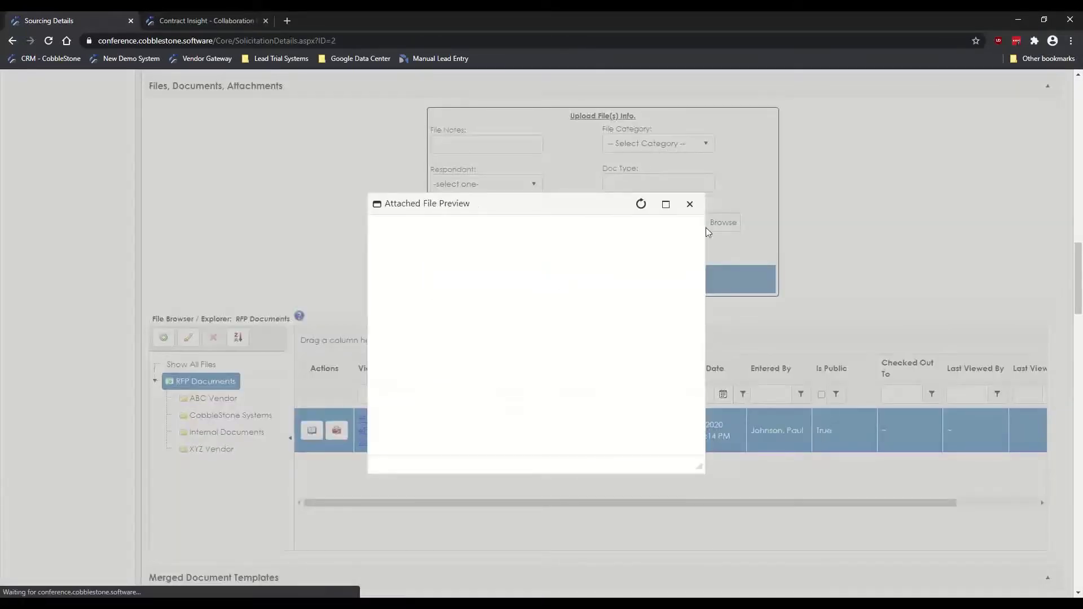
Step: Maximize the RFP preview, zoom to 200%, and scroll through the first page
{"action": "left_click", "coordinate": [665, 204]}
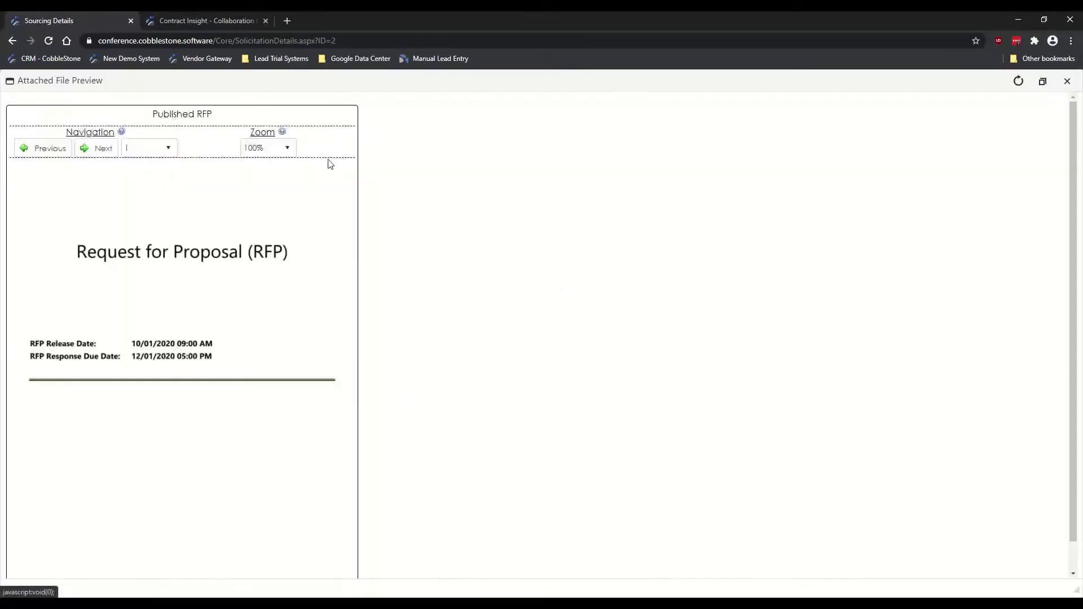
{"action": "left_click", "coordinate": [283, 156]}
{"action": "left_click", "coordinate": [267, 181]}
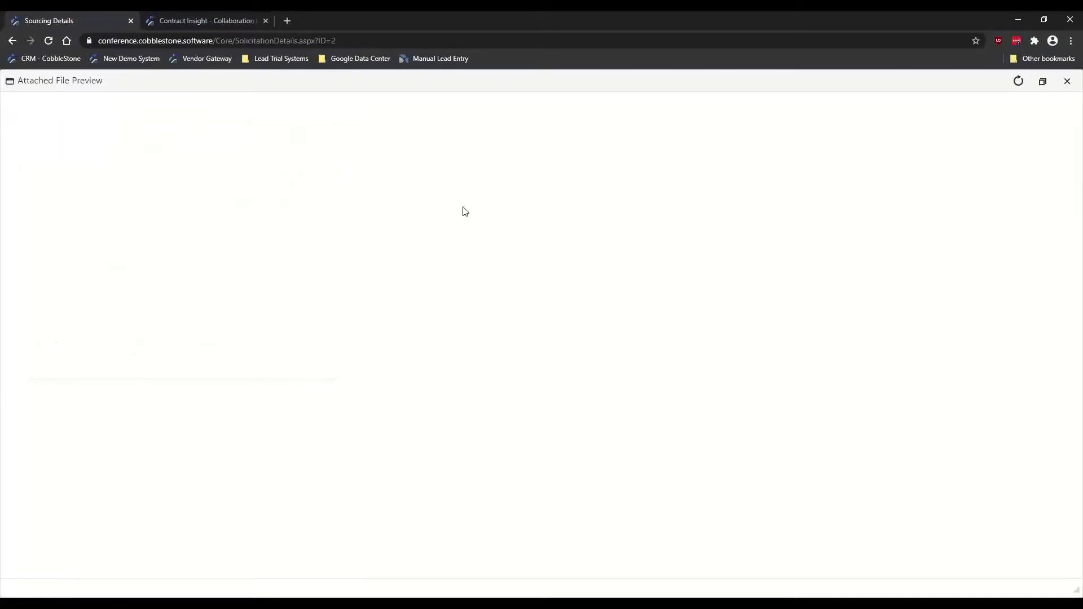
{"action": "scroll", "coordinate": [212, 272], "scroll_direction": "down", "scroll_amount": 2}
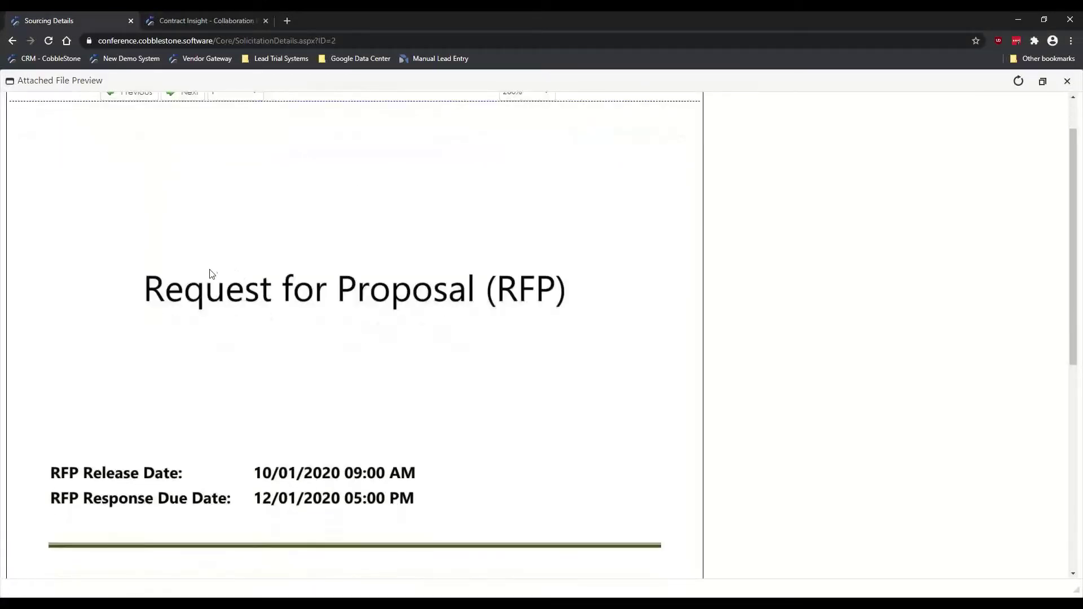
{"action": "scroll", "coordinate": [212, 272], "scroll_direction": "down", "scroll_amount": 1}
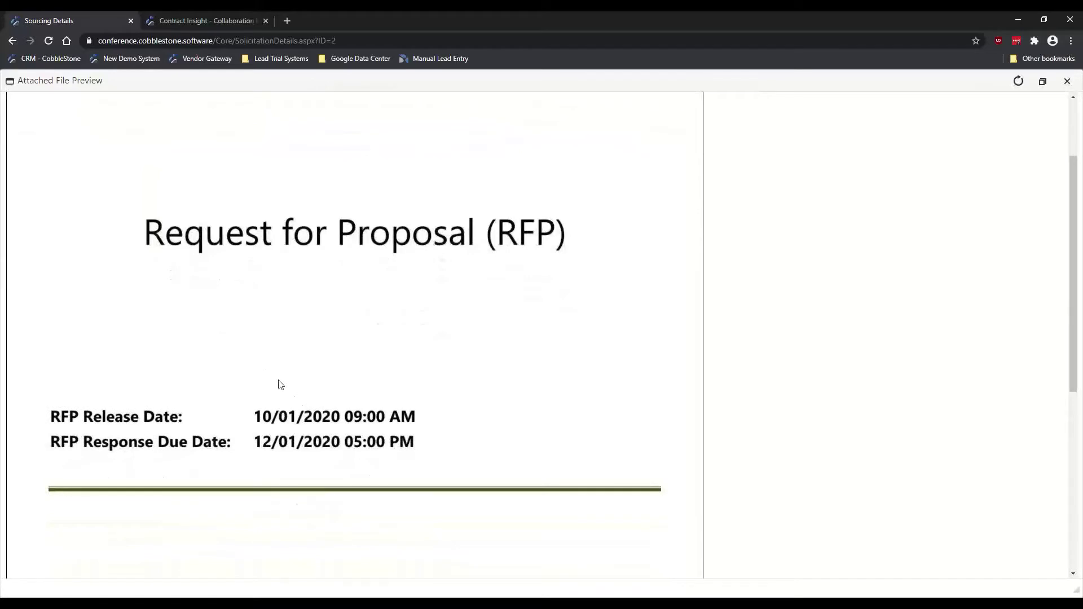
{"action": "scroll", "coordinate": [274, 394], "scroll_direction": "down", "scroll_amount": 1}
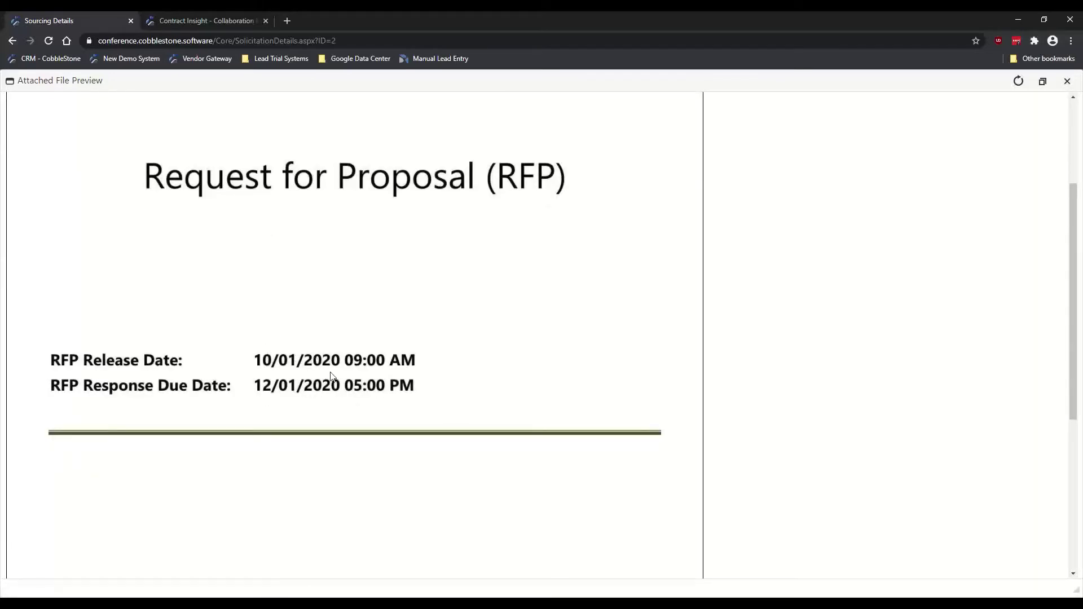
{"action": "scroll", "coordinate": [231, 333], "scroll_direction": "up", "scroll_amount": 1}
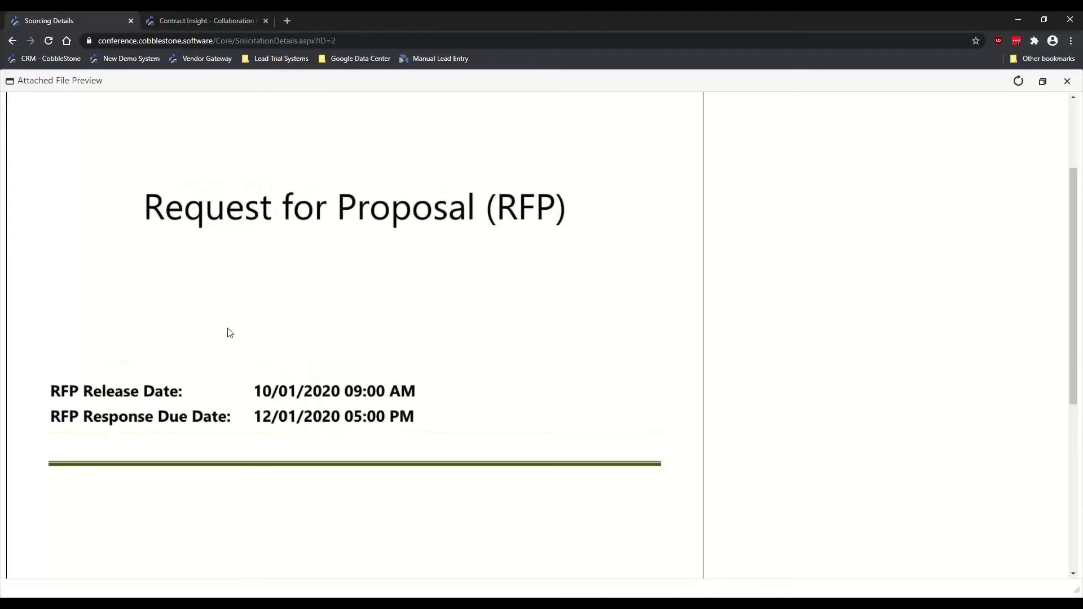
{"action": "scroll", "coordinate": [230, 333], "scroll_direction": "up", "scroll_amount": 3}
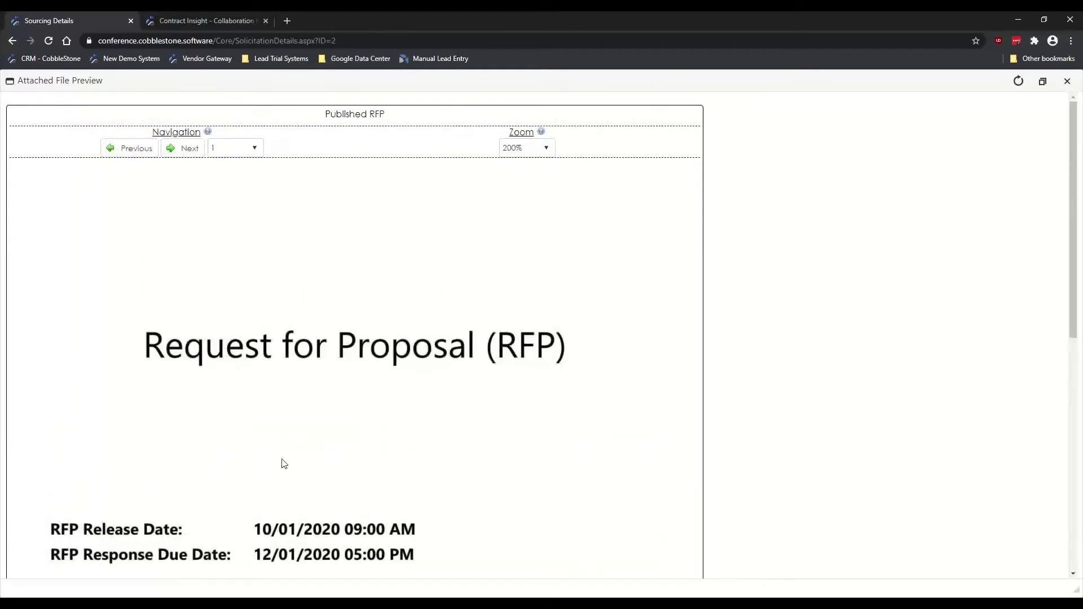
{"action": "scroll", "coordinate": [284, 464], "scroll_direction": "down", "scroll_amount": 2}
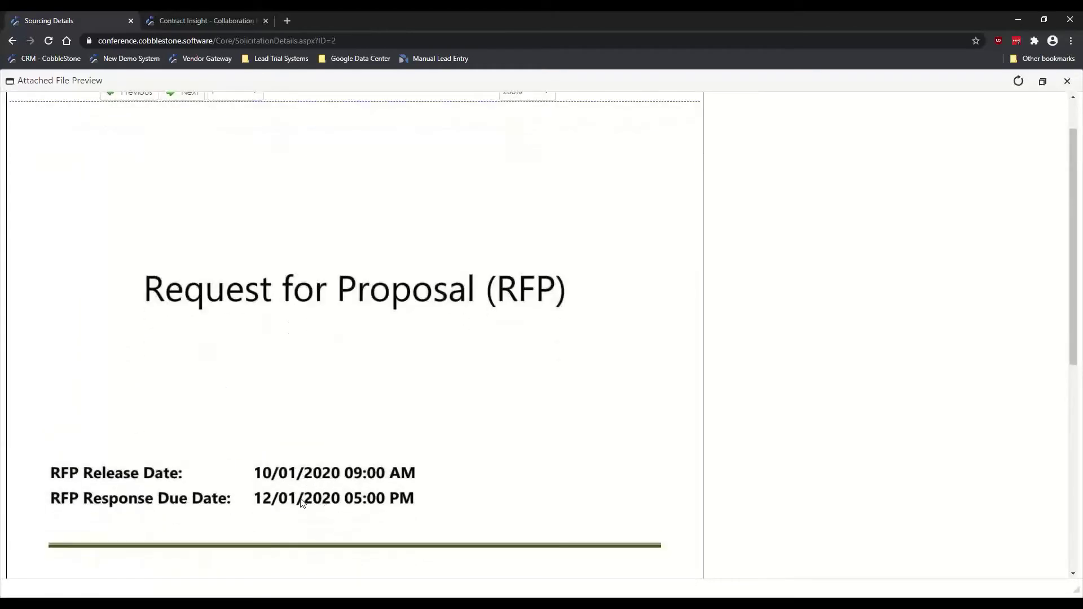
{"action": "scroll", "coordinate": [181, 381], "scroll_direction": "up", "scroll_amount": 2}
Step: Jump to page 3 of the RFP, read through it, then close the preview
{"action": "left_click", "coordinate": [230, 153]}
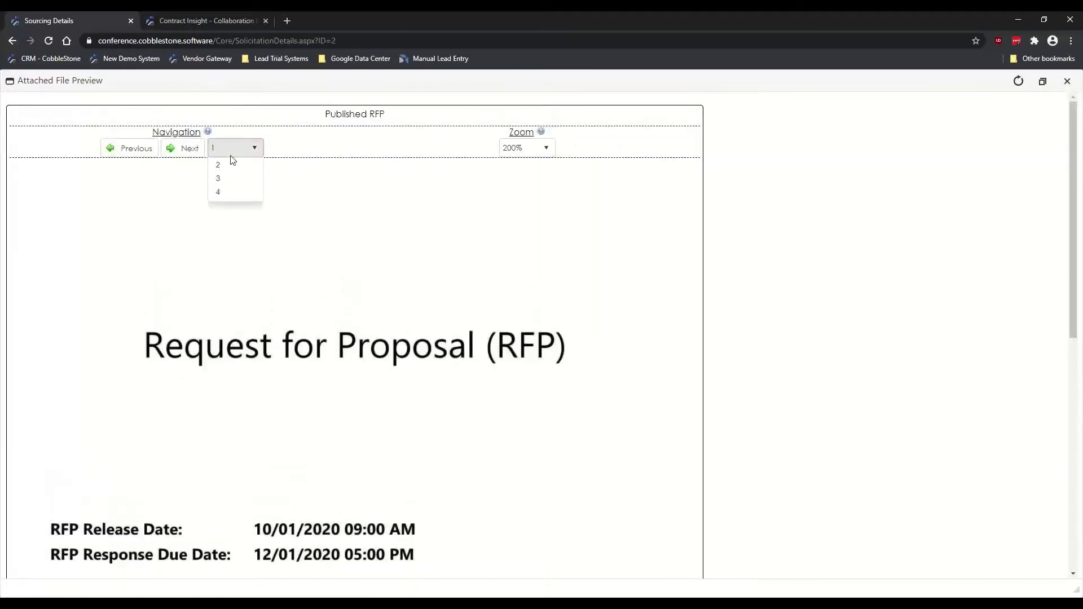
{"action": "left_click", "coordinate": [226, 180]}
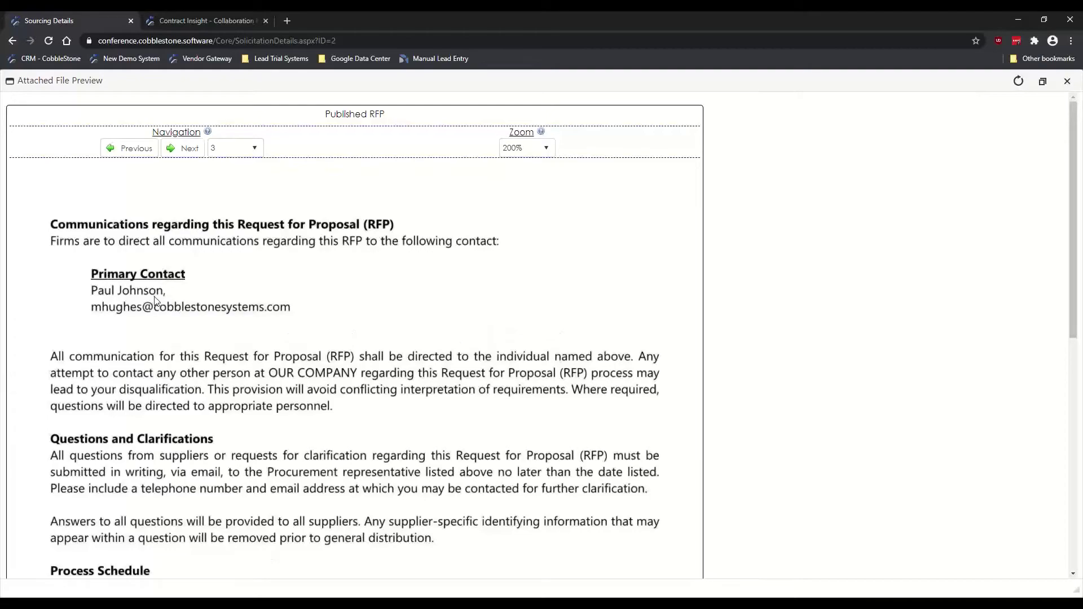
{"action": "scroll", "coordinate": [143, 309], "scroll_direction": "down", "scroll_amount": 2}
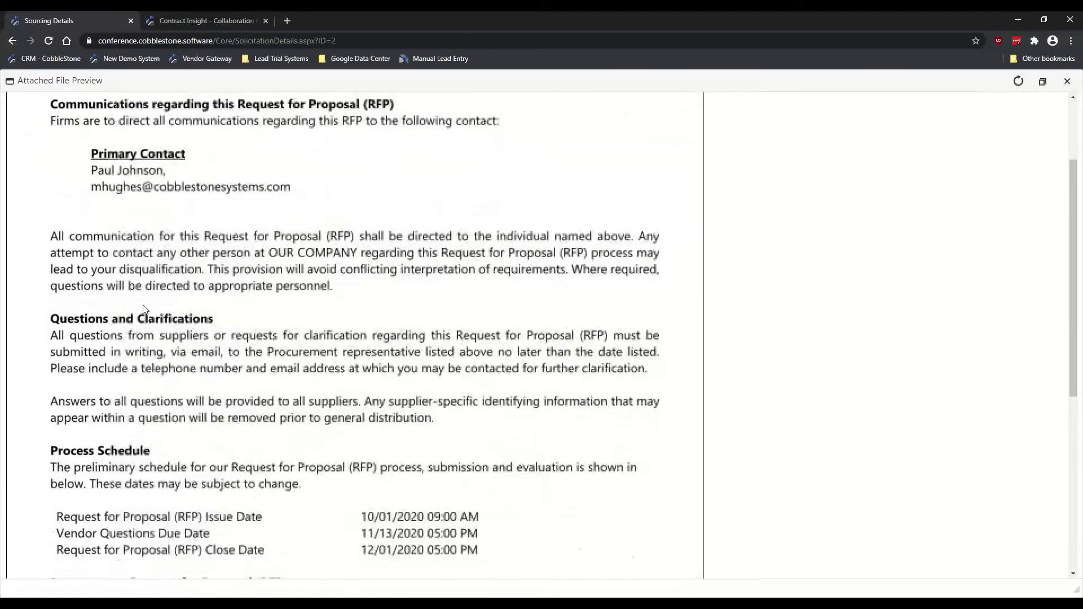
{"action": "scroll", "coordinate": [146, 308], "scroll_direction": "down", "scroll_amount": 4}
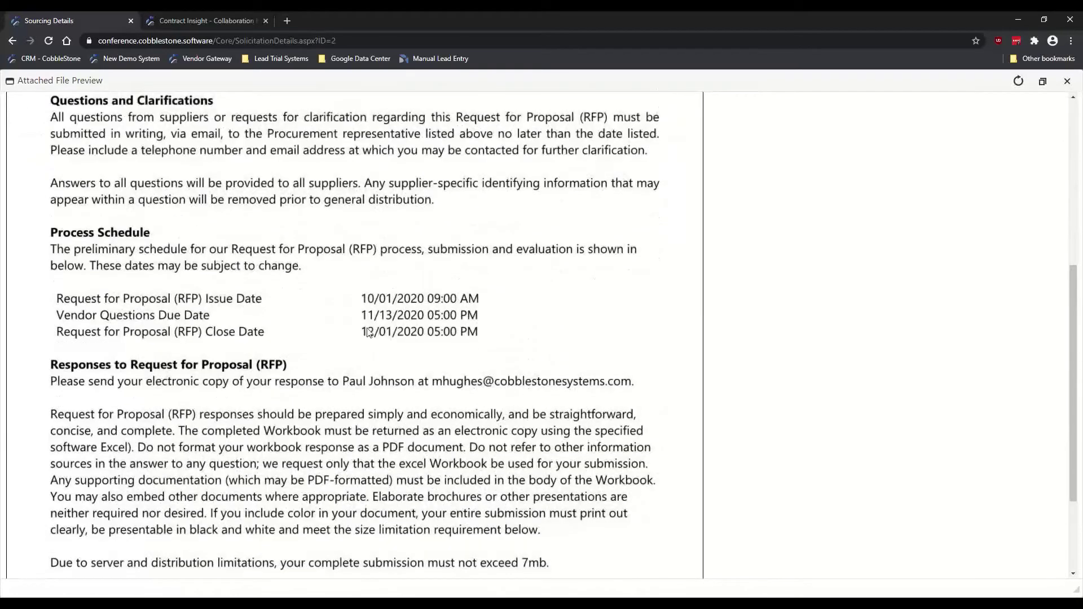
{"action": "scroll", "coordinate": [369, 333], "scroll_direction": "down", "scroll_amount": 3}
{"action": "scroll", "coordinate": [376, 345], "scroll_direction": "up", "scroll_amount": 3}
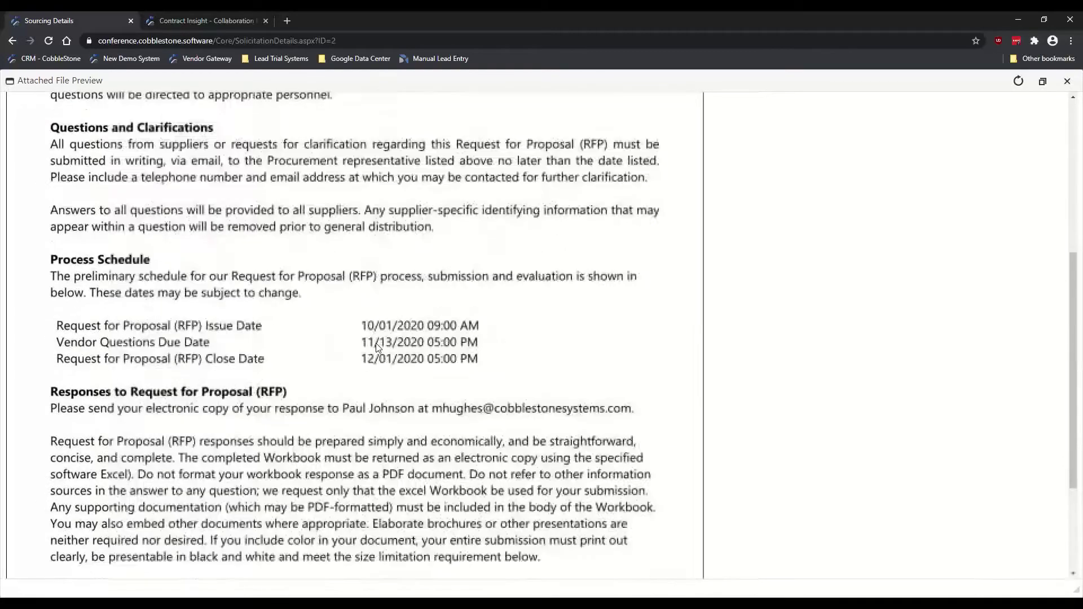
{"action": "scroll", "coordinate": [376, 345], "scroll_direction": "up", "scroll_amount": 6}
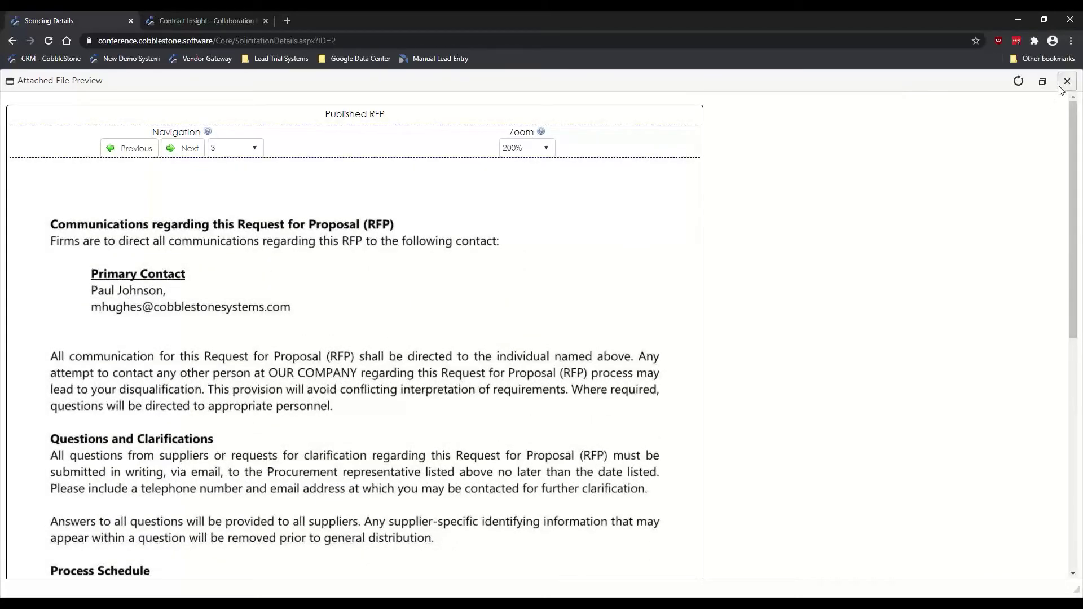
{"action": "left_click", "coordinate": [1067, 81]}
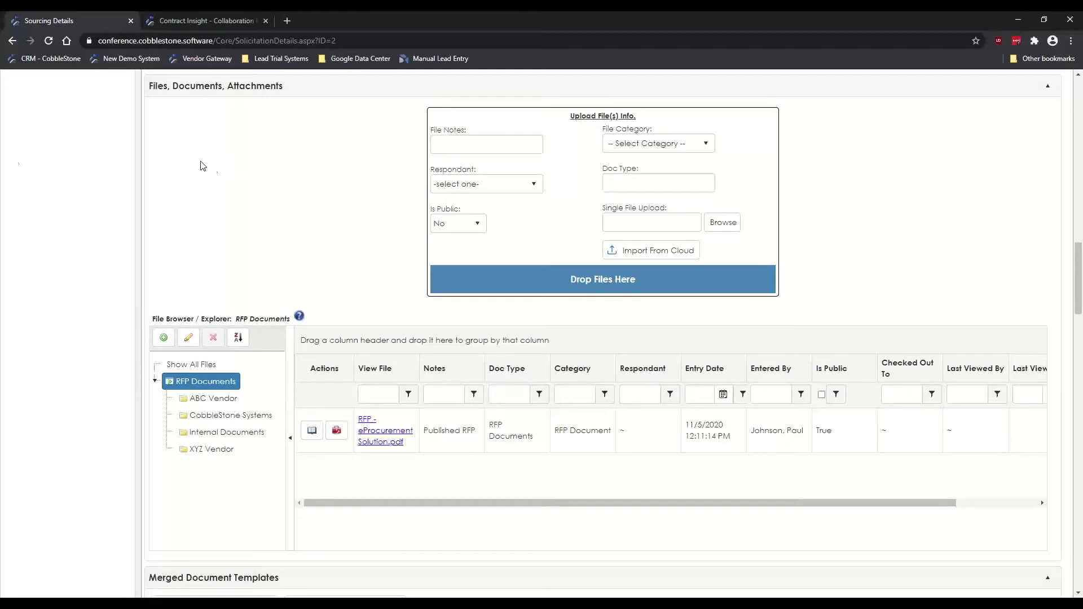
Step: Scroll down past Files to the Merged Document Templates, Surveys/Responses and Tasks panels
{"action": "scroll", "coordinate": [115, 248], "scroll_direction": "down", "scroll_amount": 8}
{"action": "scroll", "coordinate": [119, 252], "scroll_direction": "down", "scroll_amount": 7}
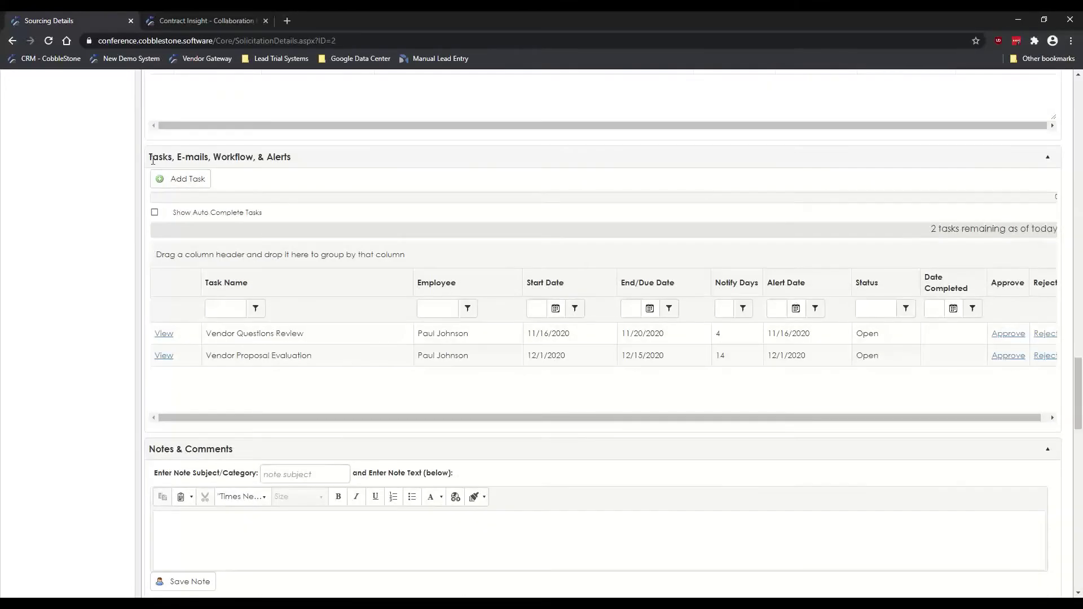
Step: Highlight the Tasks, E-mails, Workflow, & Alerts heading and point out both open vendor tasks
{"action": "left_click_drag", "start_coordinate": [153, 160], "coordinate": [290, 158]}
{"action": "left_click", "coordinate": [109, 211]}
{"action": "left_click", "coordinate": [512, 340]}
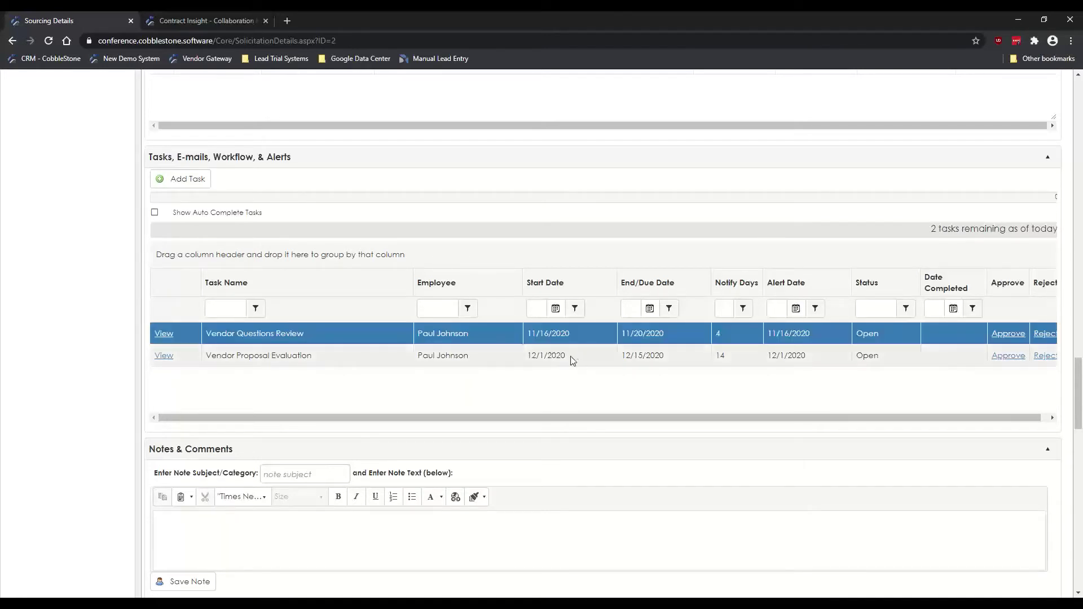
{"action": "left_click", "coordinate": [266, 357]}
{"action": "left_click", "coordinate": [278, 338]}
{"action": "left_click", "coordinate": [284, 361]}
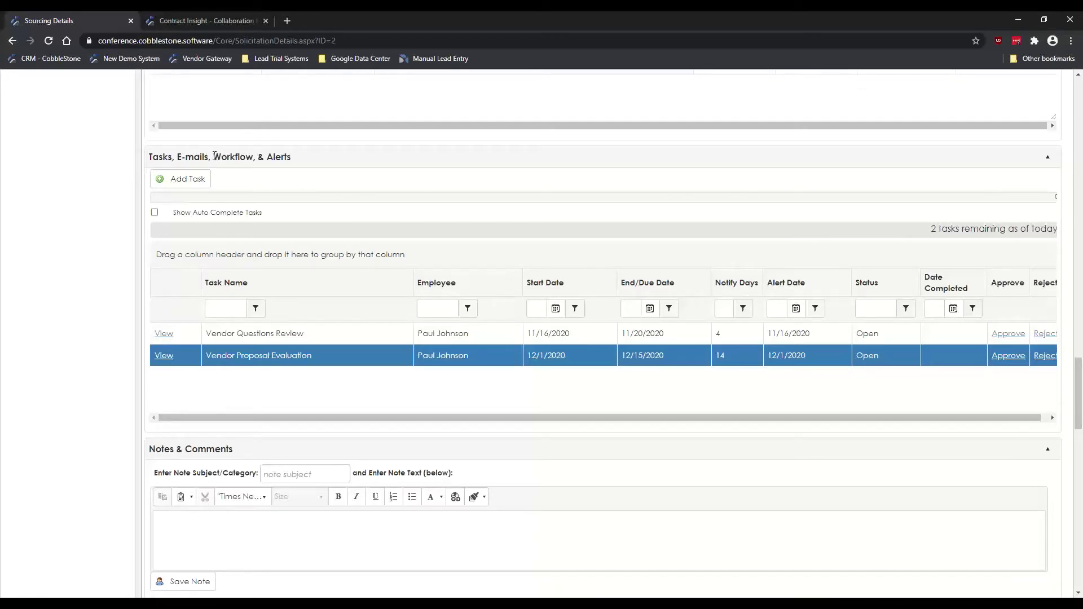
{"action": "left_click_drag", "start_coordinate": [214, 155], "coordinate": [250, 166]}
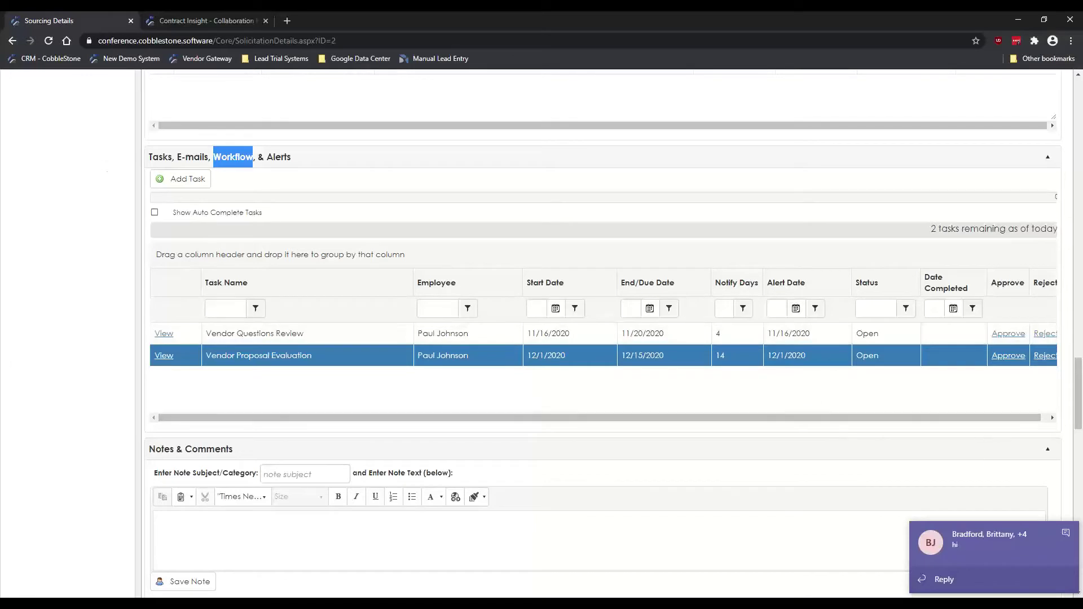
{"action": "left_click", "coordinate": [1065, 533]}
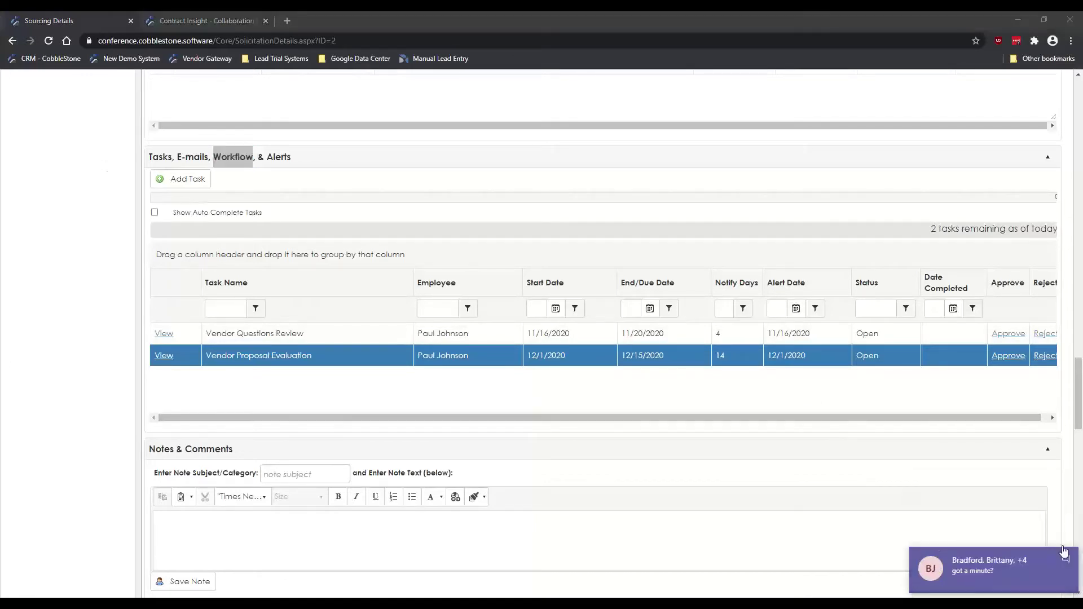
{"action": "left_click", "coordinate": [1065, 557]}
{"action": "left_click", "coordinate": [129, 216]}
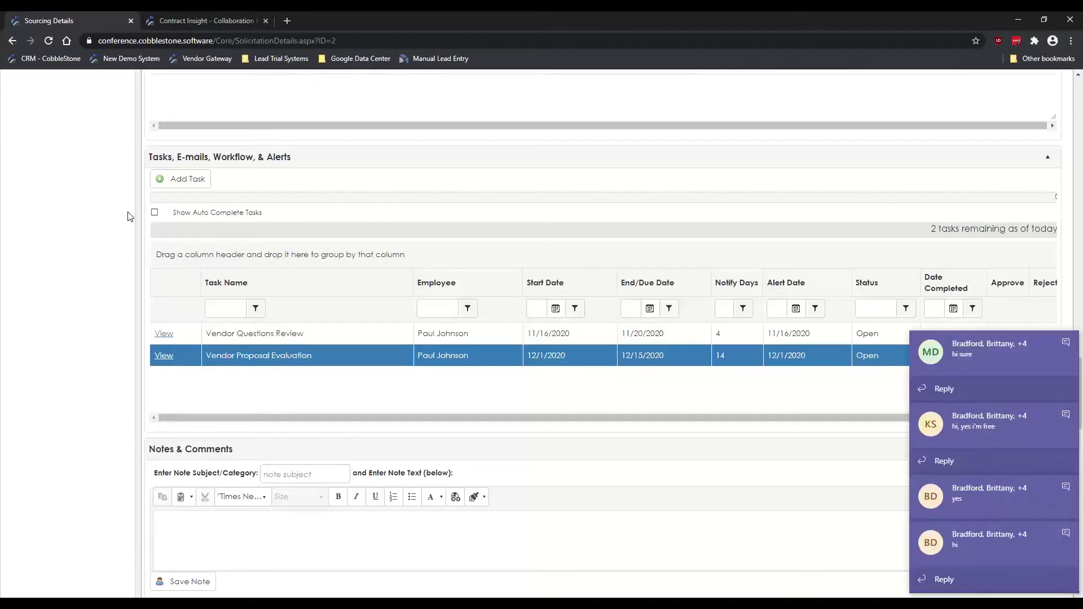
{"action": "left_click", "coordinate": [1066, 345]}
{"action": "left_click", "coordinate": [1066, 419]}
{"action": "left_click", "coordinate": [1064, 491]}
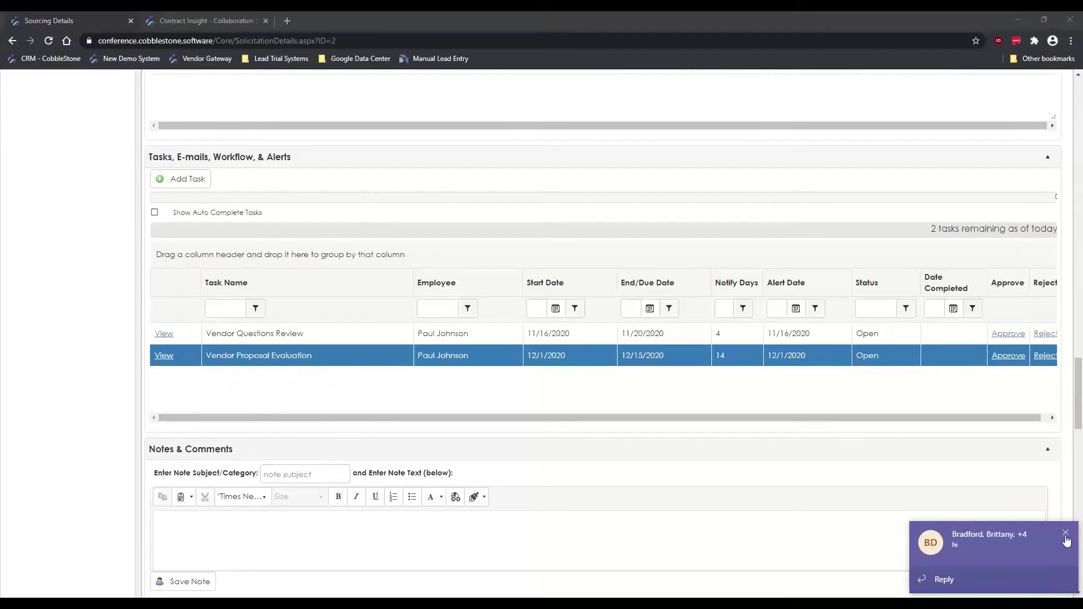
{"action": "left_click", "coordinate": [1066, 536]}
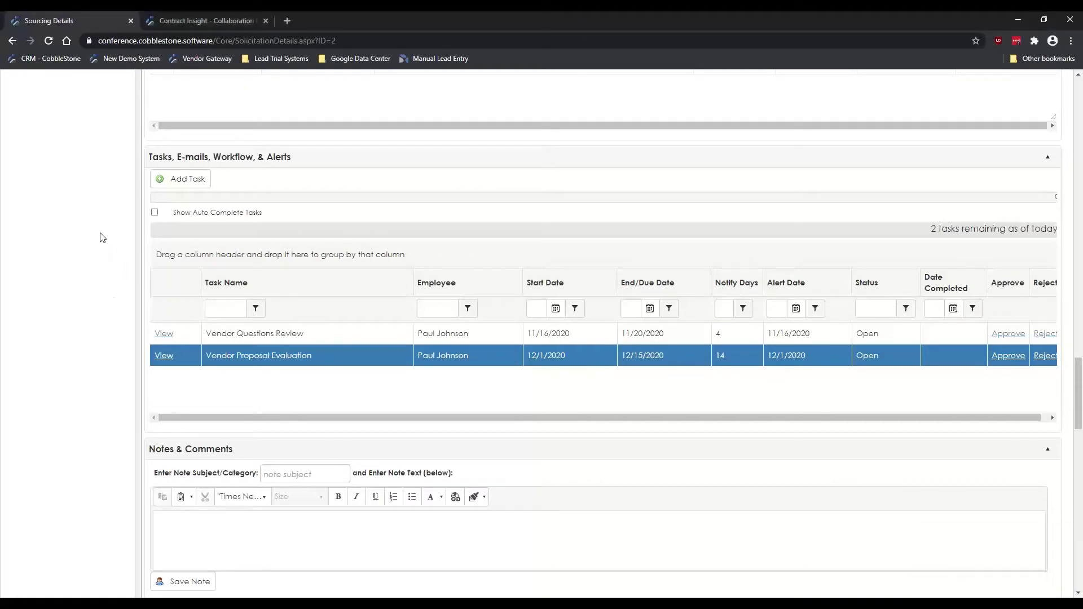
{"action": "scroll", "coordinate": [97, 253], "scroll_direction": "up", "scroll_amount": 1}
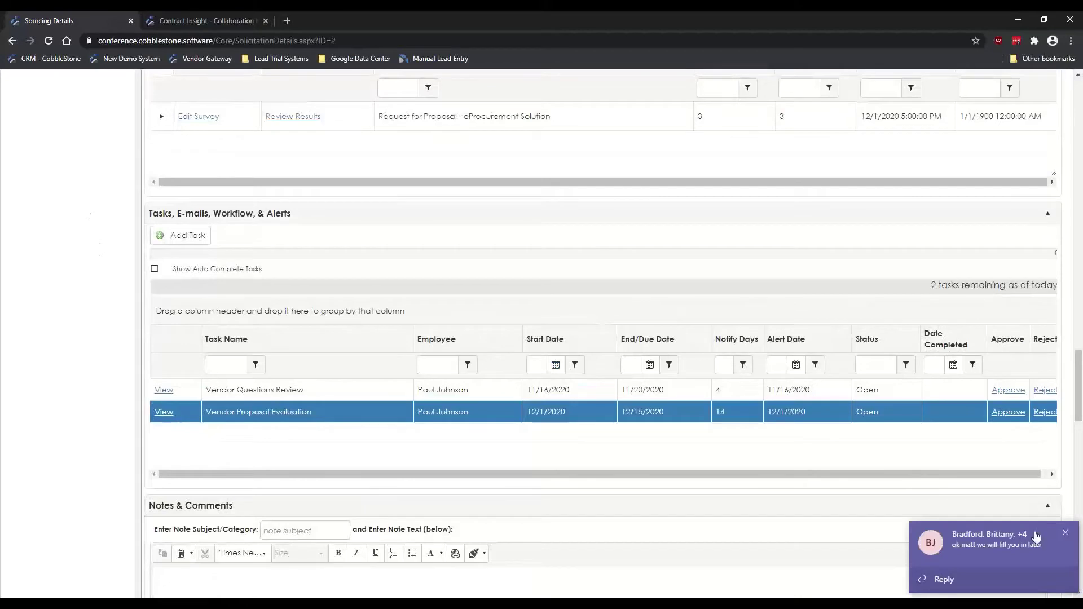
{"action": "left_click", "coordinate": [1065, 536]}
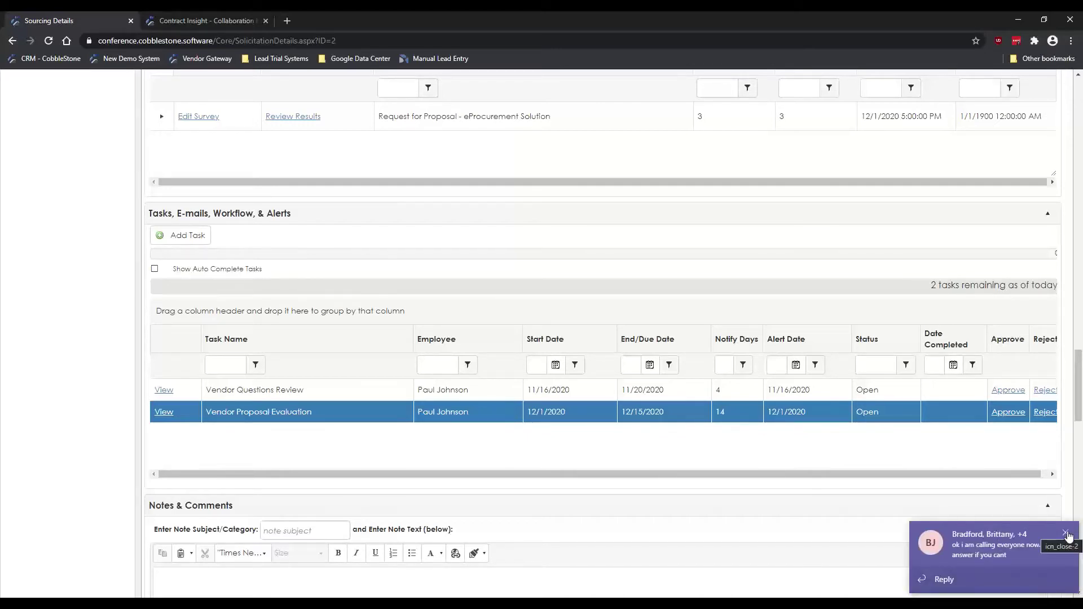
{"action": "left_click", "coordinate": [1066, 534]}
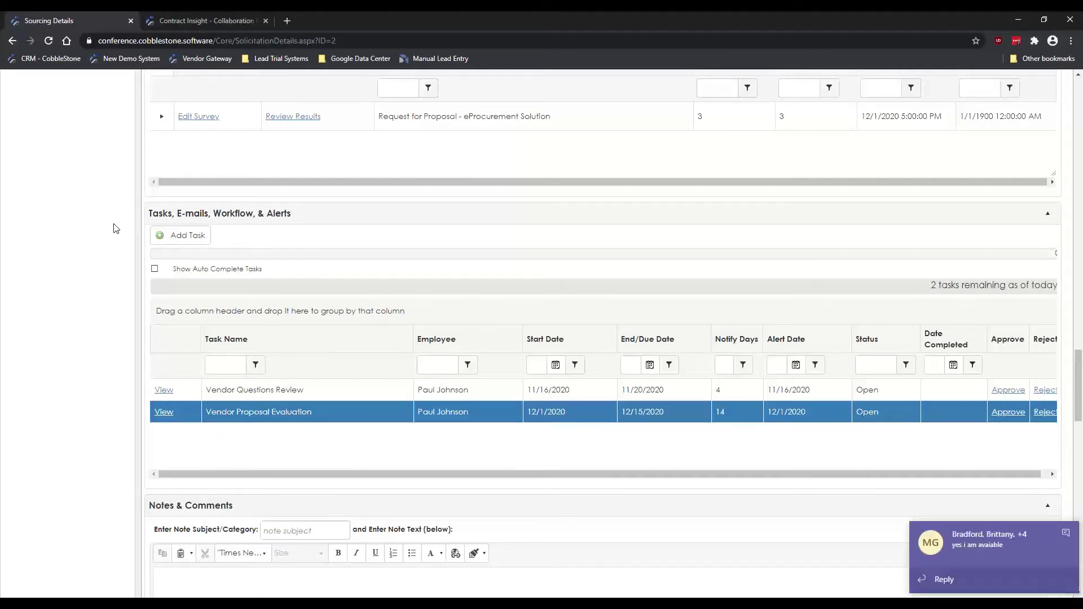
{"action": "left_click", "coordinate": [1067, 534]}
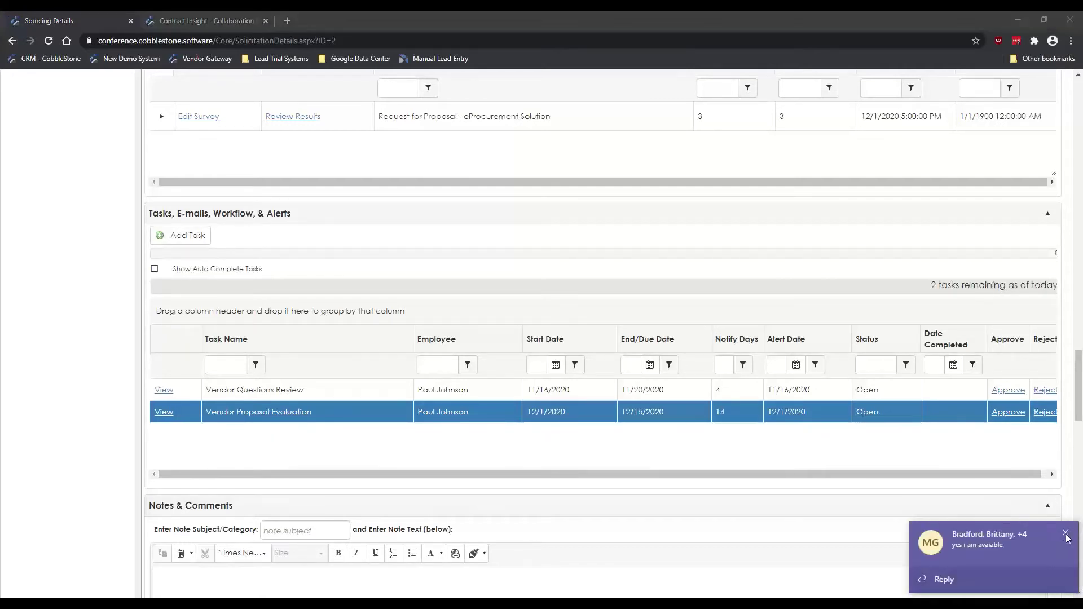
{"action": "left_click", "coordinate": [112, 238]}
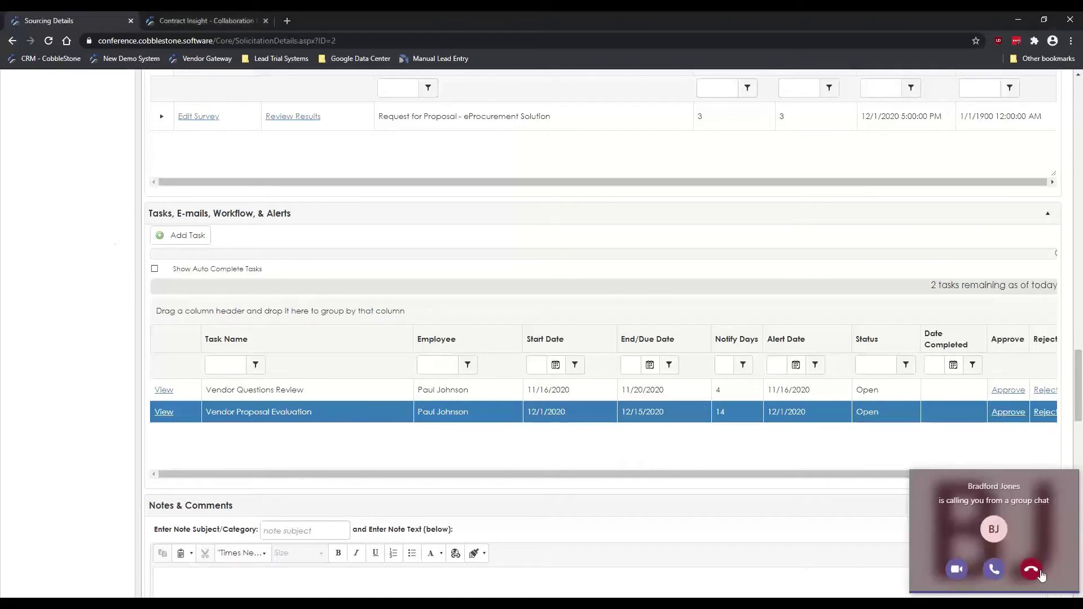
{"action": "left_click", "coordinate": [1032, 570]}
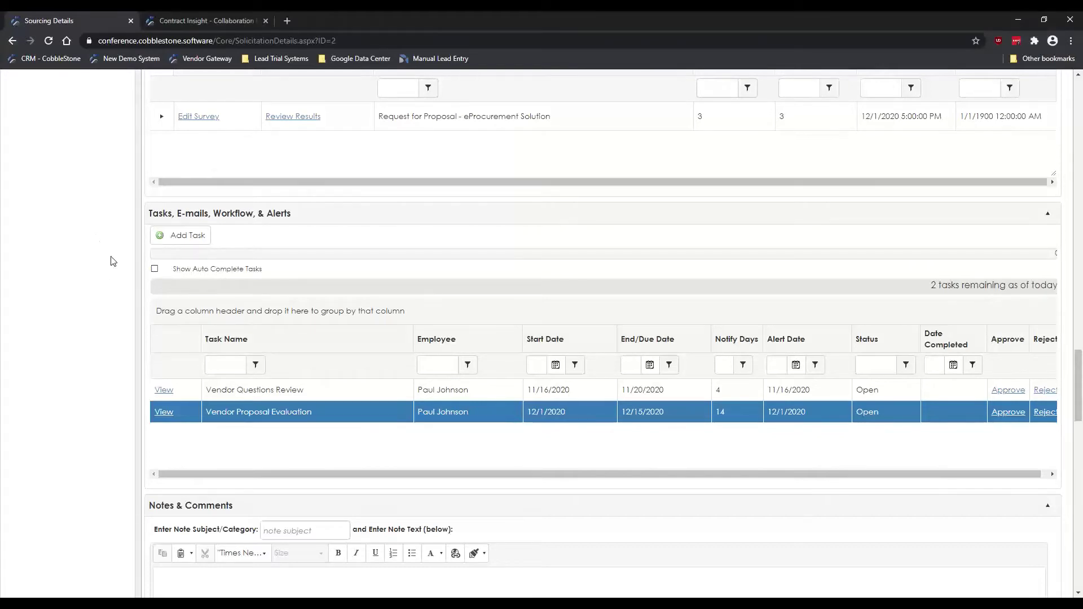
{"action": "scroll", "coordinate": [111, 259], "scroll_direction": "down", "scroll_amount": 1}
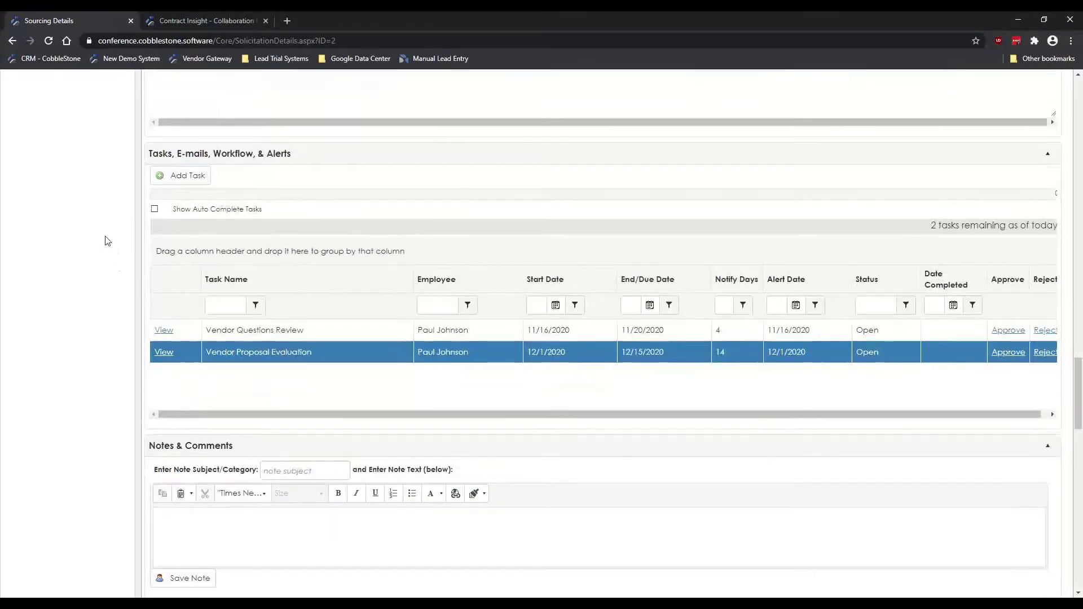
Step: Point out the Notes & Comments heading, the Note Subject field and the note text editor
{"action": "scroll", "coordinate": [102, 236], "scroll_direction": "down", "scroll_amount": 3}
{"action": "scroll", "coordinate": [102, 232], "scroll_direction": "down", "scroll_amount": 2}
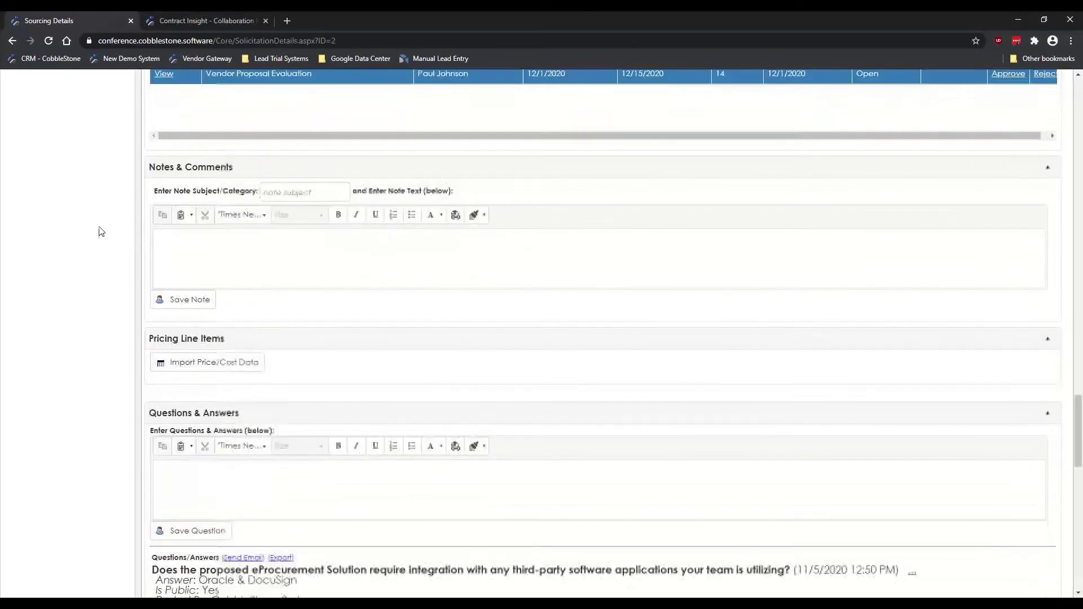
{"action": "left_click", "coordinate": [224, 255]}
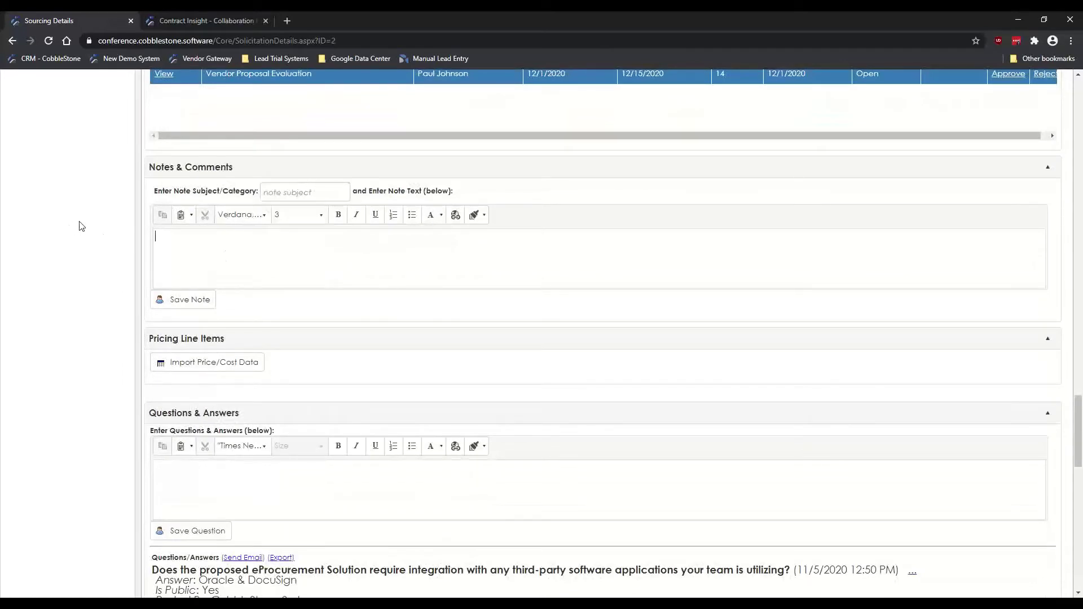
{"action": "left_click_drag", "start_coordinate": [156, 167], "coordinate": [230, 171]}
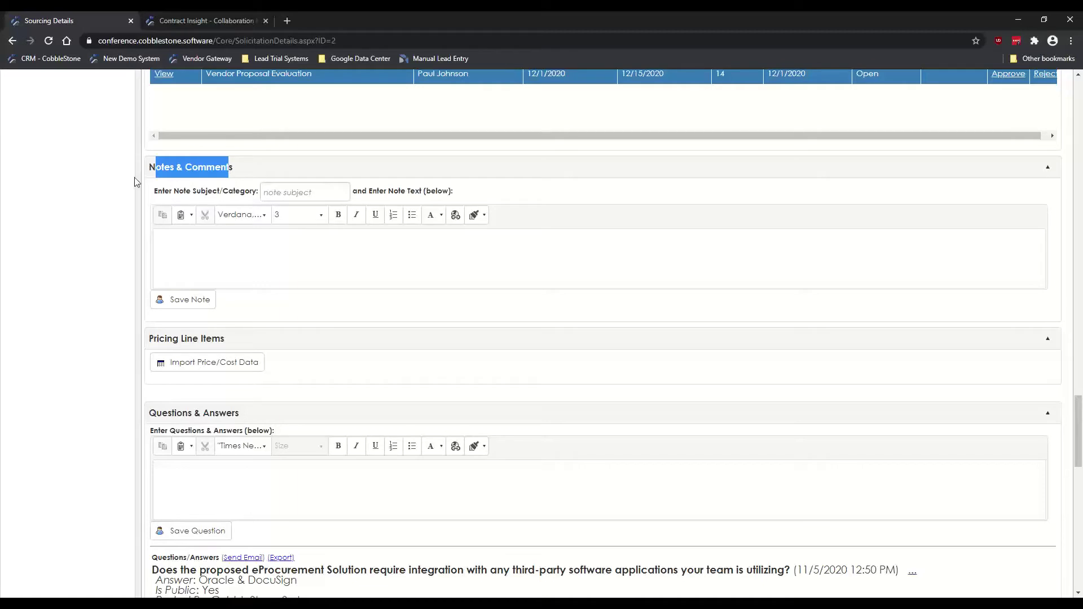
{"action": "left_click", "coordinate": [114, 176]}
{"action": "left_click", "coordinate": [292, 191]}
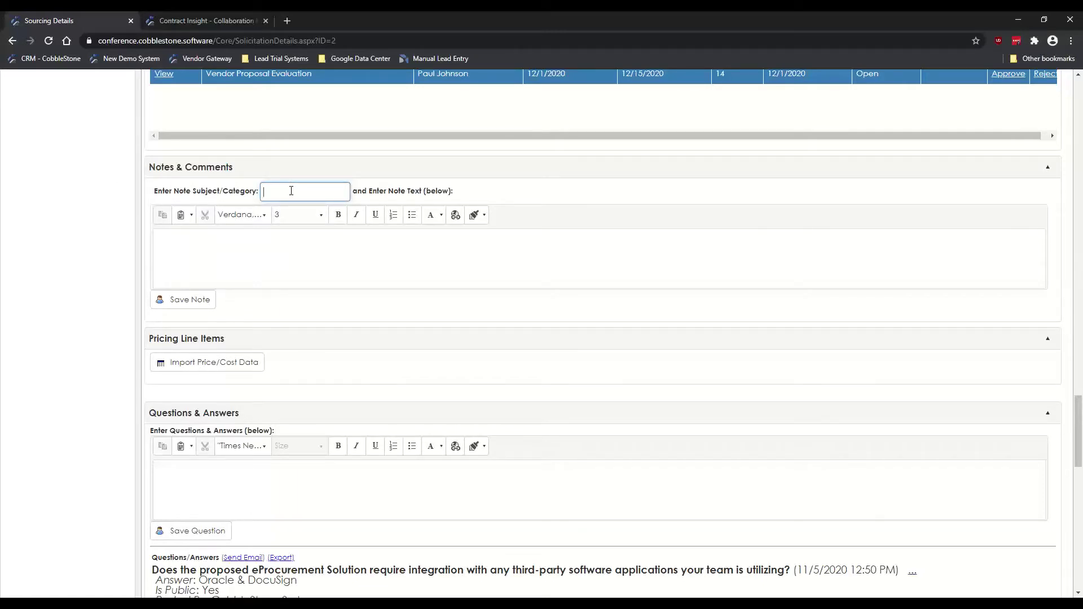
{"action": "left_click", "coordinate": [220, 263]}
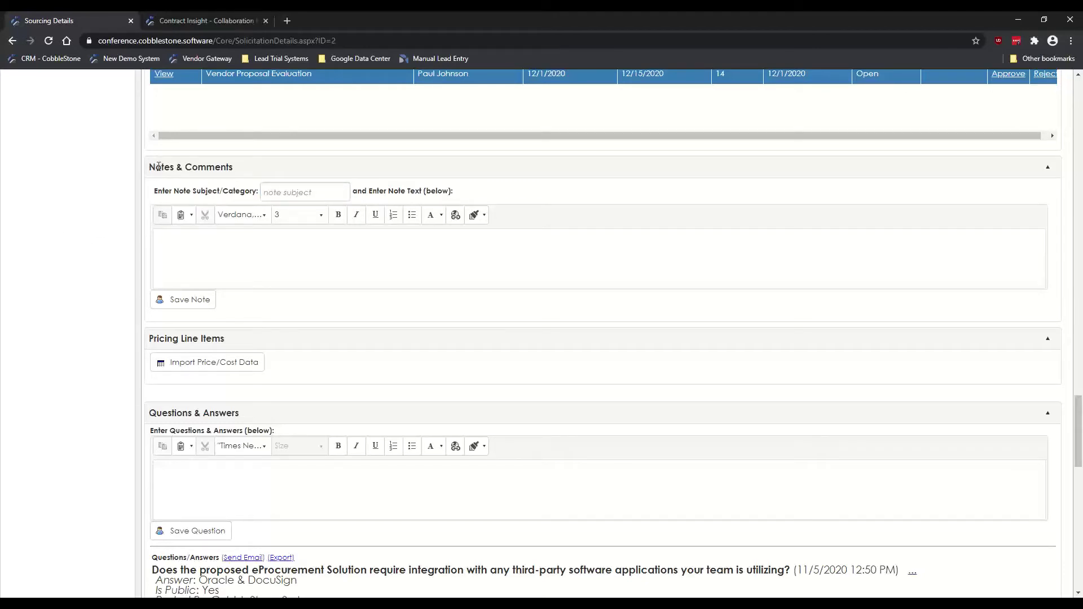
{"action": "key", "text": "shift+Tab"}
{"action": "key", "text": "shift+Tab"}
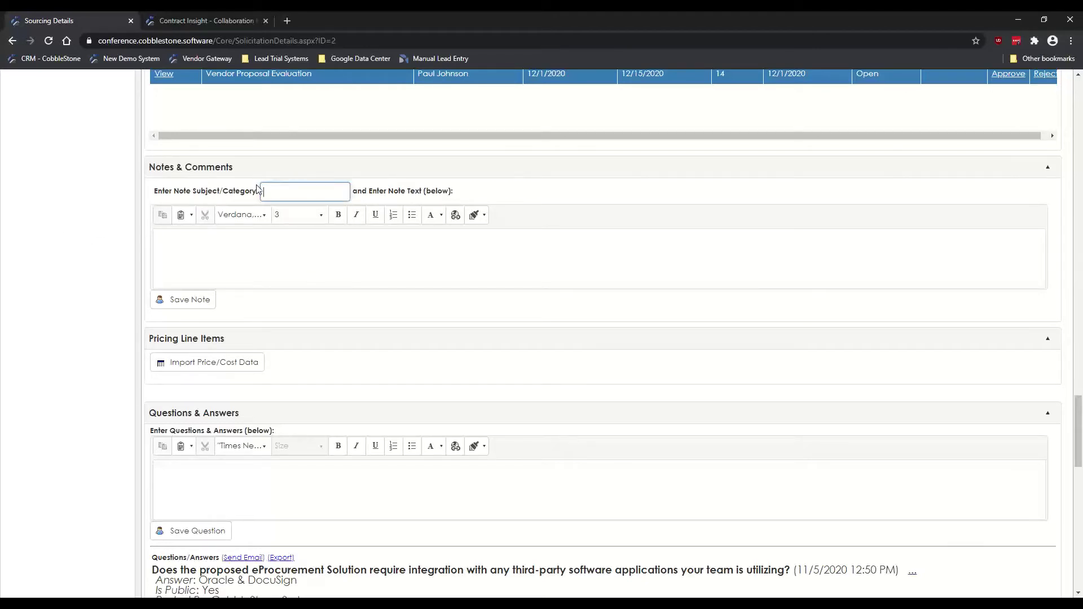
{"action": "left_click", "coordinate": [224, 254]}
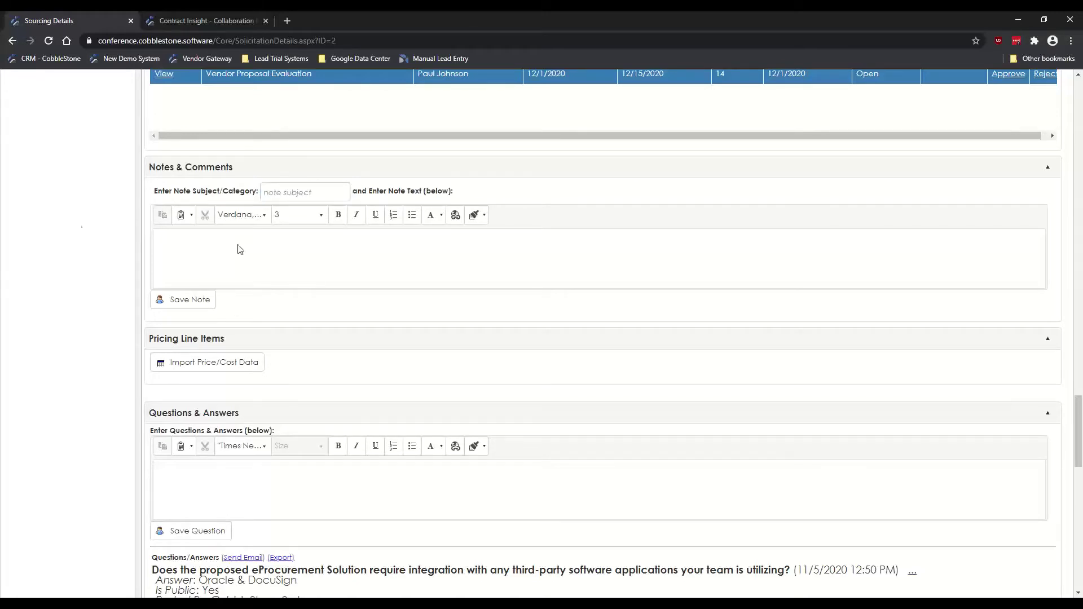
{"action": "scroll", "coordinate": [90, 232], "scroll_direction": "down", "scroll_amount": 1}
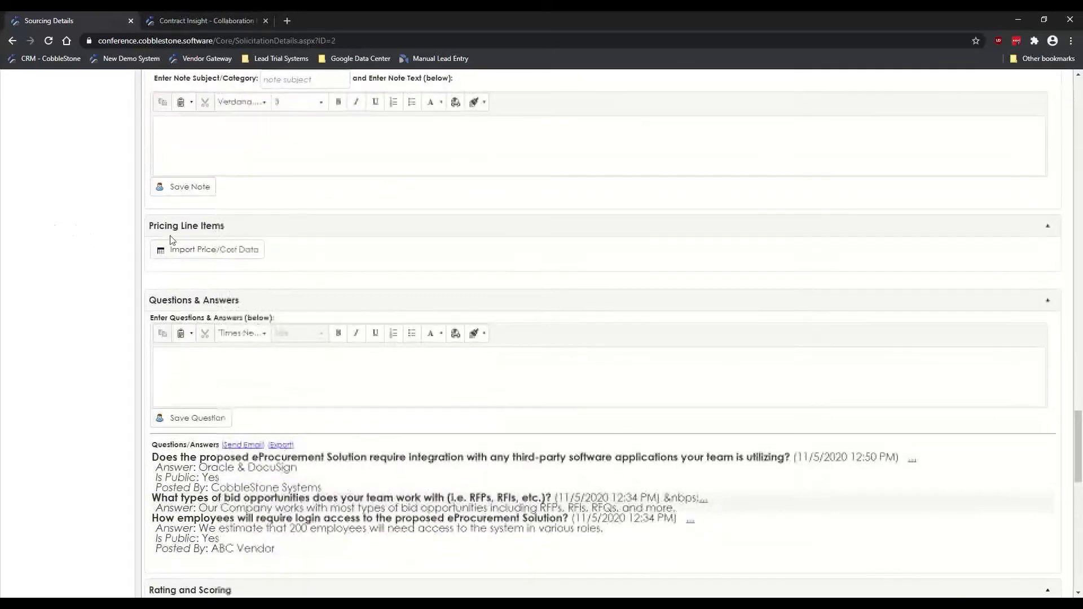
{"action": "left_click_drag", "start_coordinate": [154, 226], "coordinate": [221, 225]}
{"action": "left_click", "coordinate": [219, 225]}
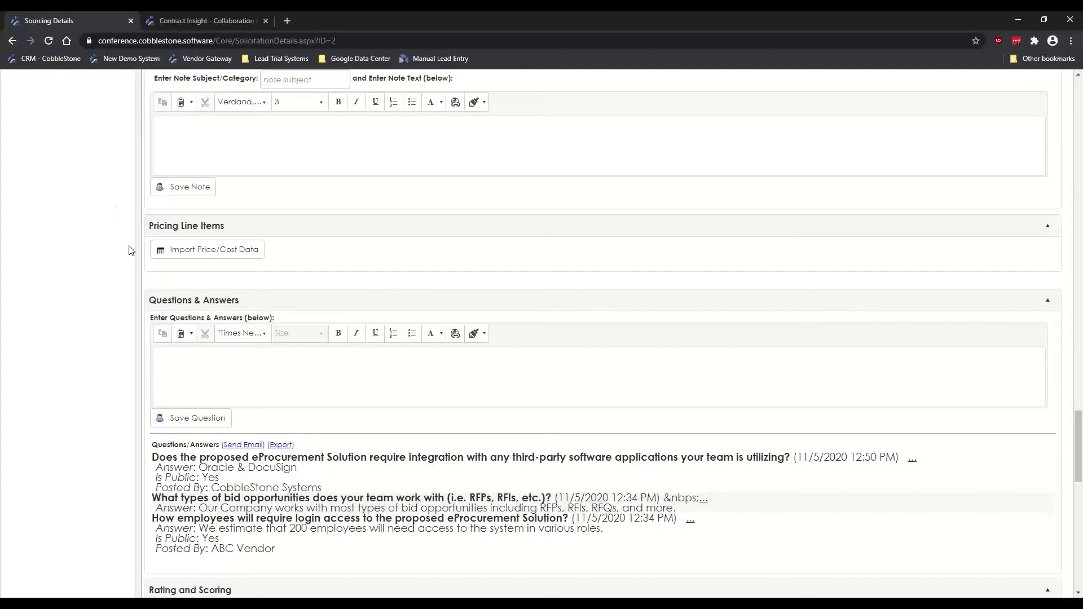
{"action": "scroll", "coordinate": [119, 250], "scroll_direction": "down", "scroll_amount": 3}
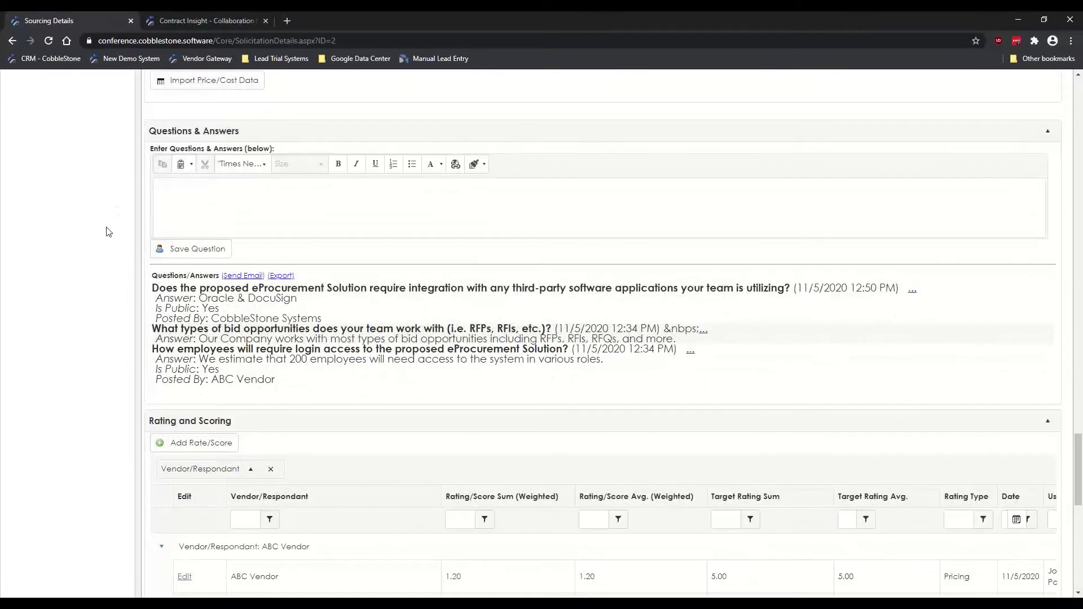
Step: Scroll through the answered vendor questions and highlight the 'Is Public: Yes' flag
{"action": "scroll", "coordinate": [100, 200], "scroll_direction": "down", "scroll_amount": 1}
{"action": "scroll", "coordinate": [101, 200], "scroll_direction": "down", "scroll_amount": 1}
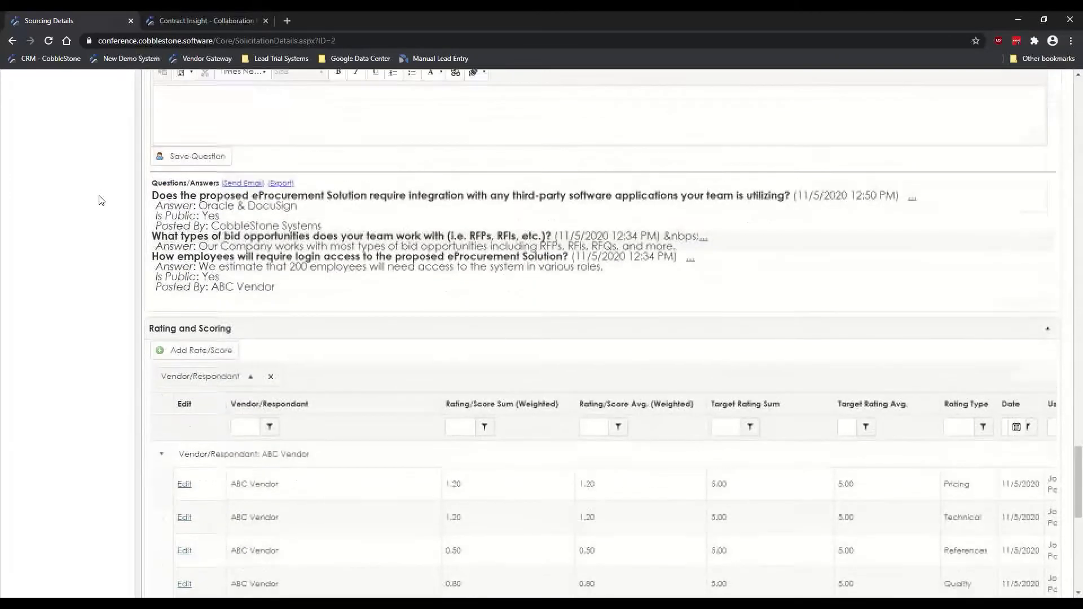
{"action": "scroll", "coordinate": [107, 217], "scroll_direction": "up", "scroll_amount": 2}
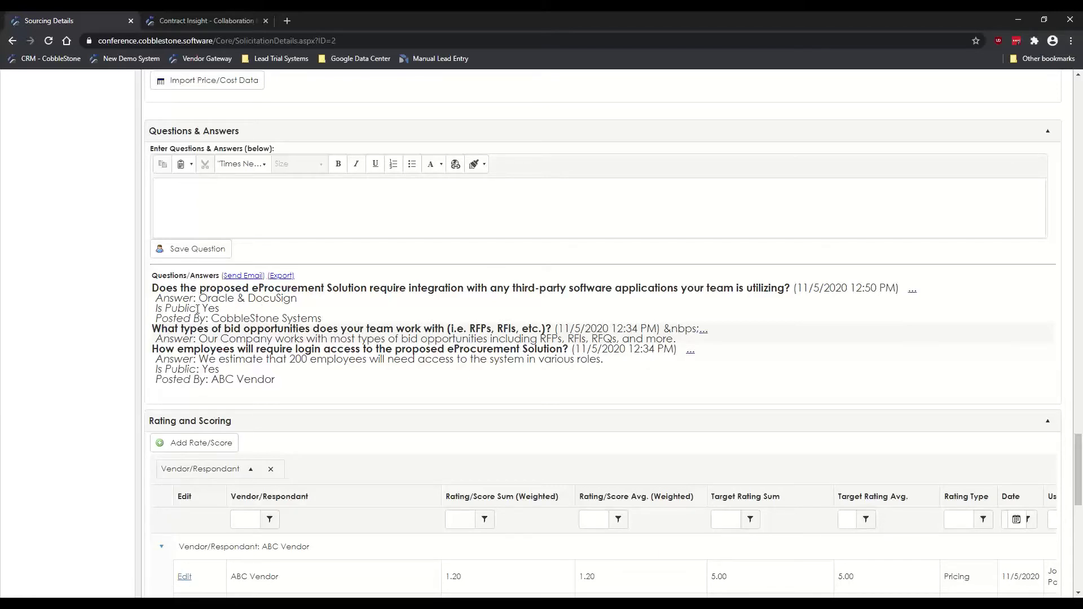
{"action": "left_click_drag", "start_coordinate": [157, 307], "coordinate": [221, 314]}
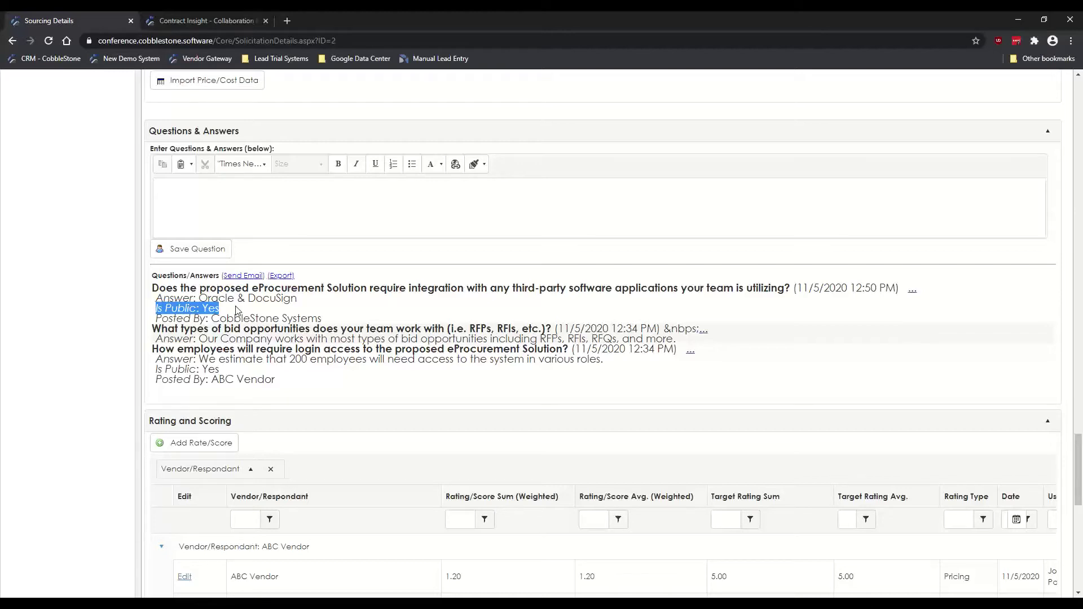
{"action": "left_click", "coordinate": [97, 246]}
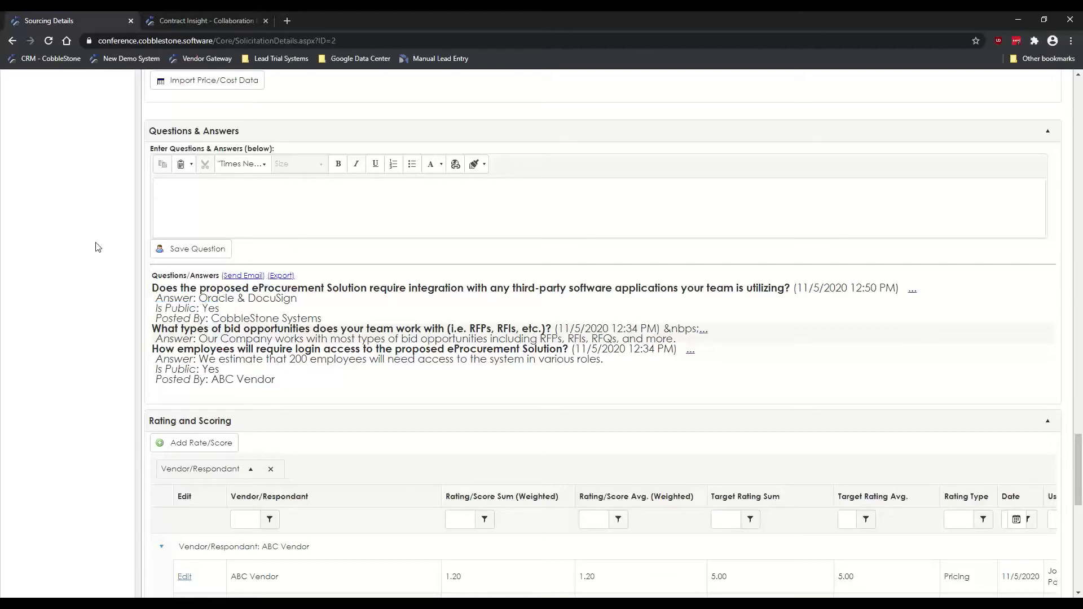
{"action": "scroll", "coordinate": [141, 270], "scroll_direction": "up", "scroll_amount": 1}
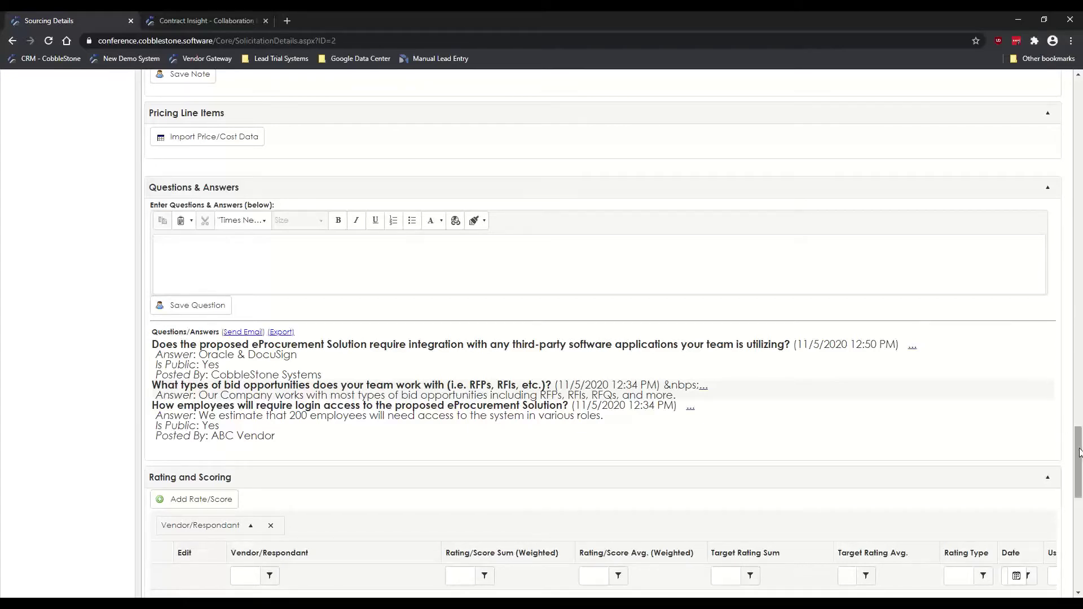
Step: Drag the page scrollbar down to reveal the ABC Vendor and CobbleStone Systems scores
{"action": "left_click_drag", "start_coordinate": [1077, 461], "coordinate": [1078, 502]}
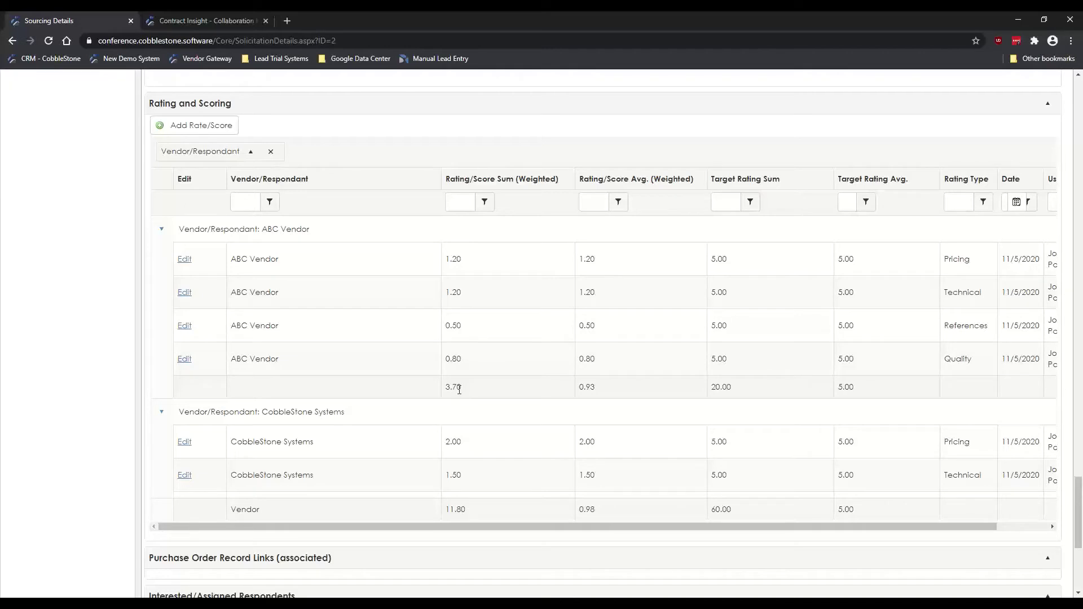
Step: Scroll the sourcing record around the vendor scores and clear an accidental heading selection
{"action": "scroll", "coordinate": [346, 331], "scroll_direction": "down", "scroll_amount": 5}
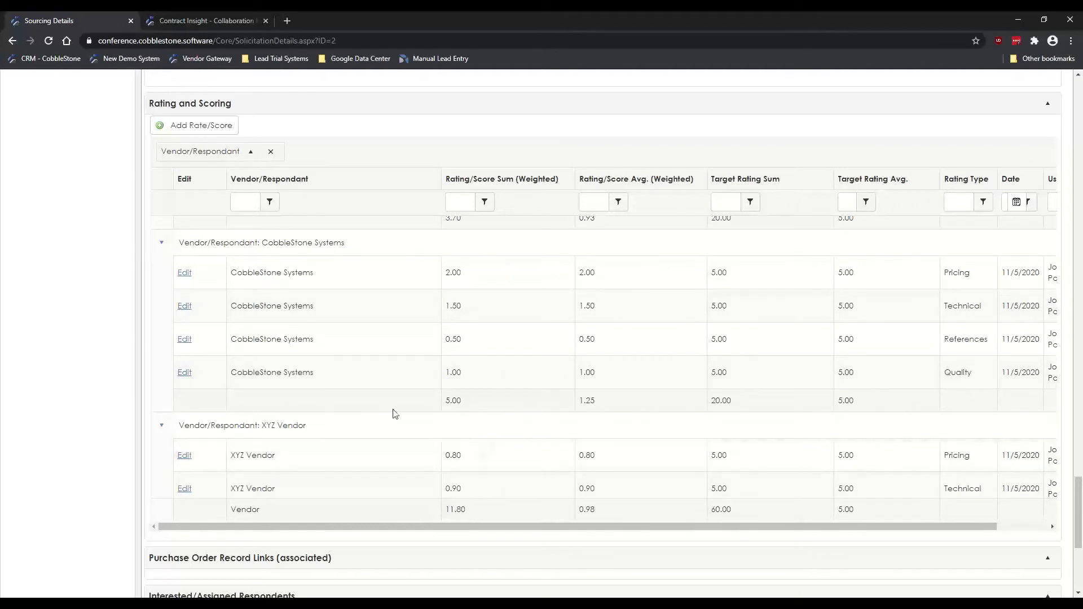
{"action": "scroll", "coordinate": [388, 395], "scroll_direction": "down", "scroll_amount": 2}
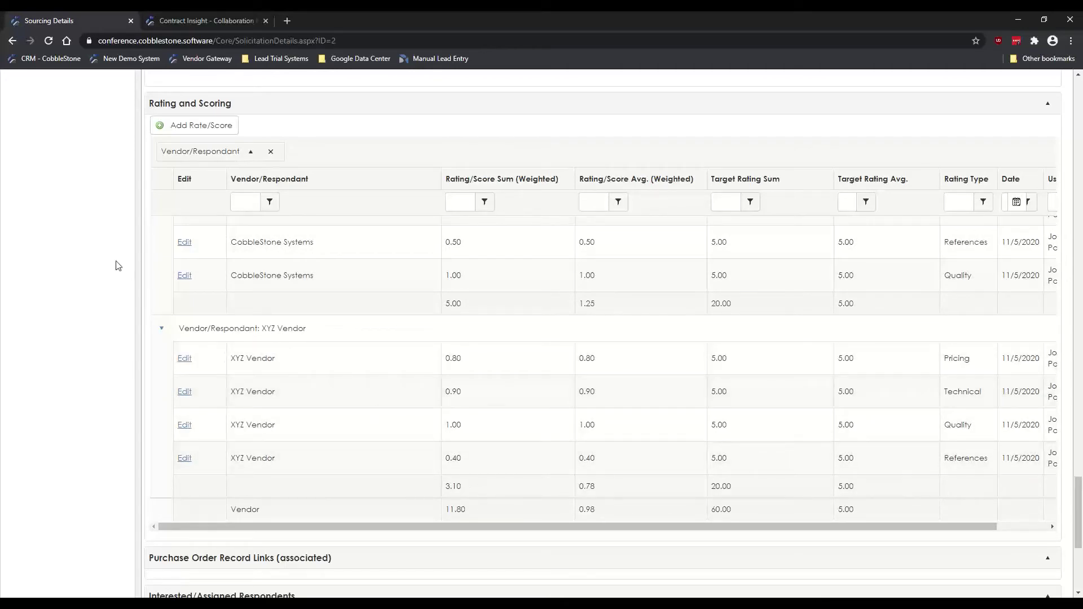
{"action": "scroll", "coordinate": [362, 378], "scroll_direction": "up", "scroll_amount": 3}
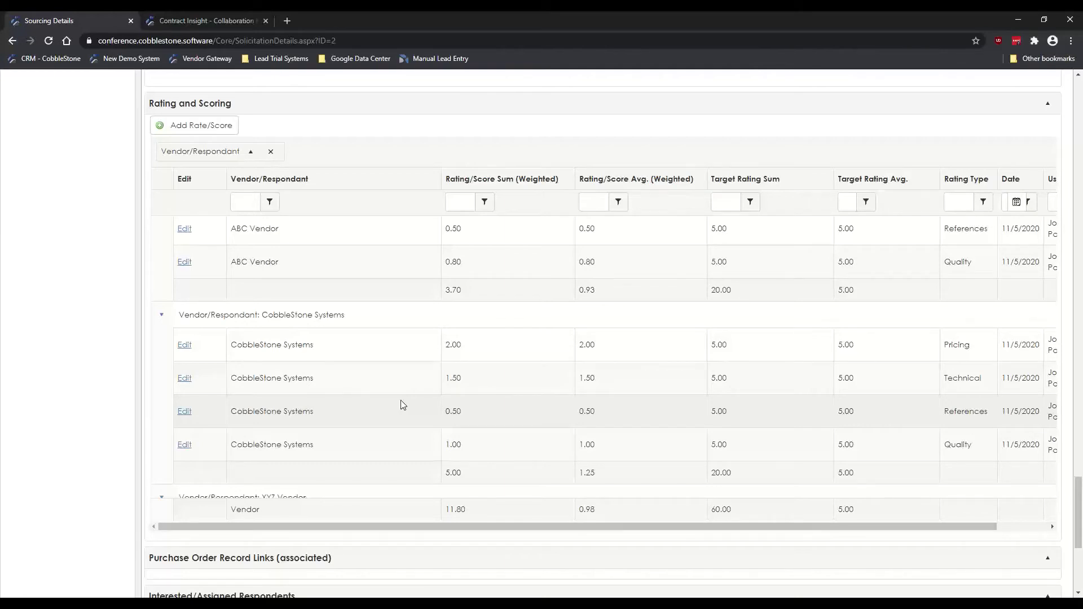
{"action": "scroll", "coordinate": [110, 237], "scroll_direction": "up", "scroll_amount": 1}
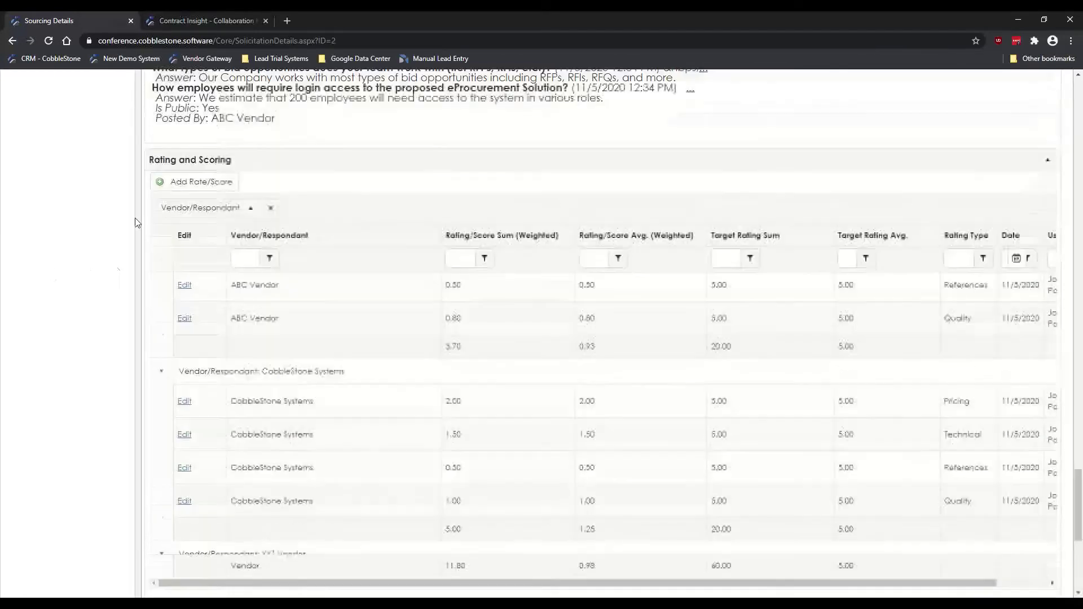
{"action": "scroll", "coordinate": [113, 201], "scroll_direction": "down", "scroll_amount": 1}
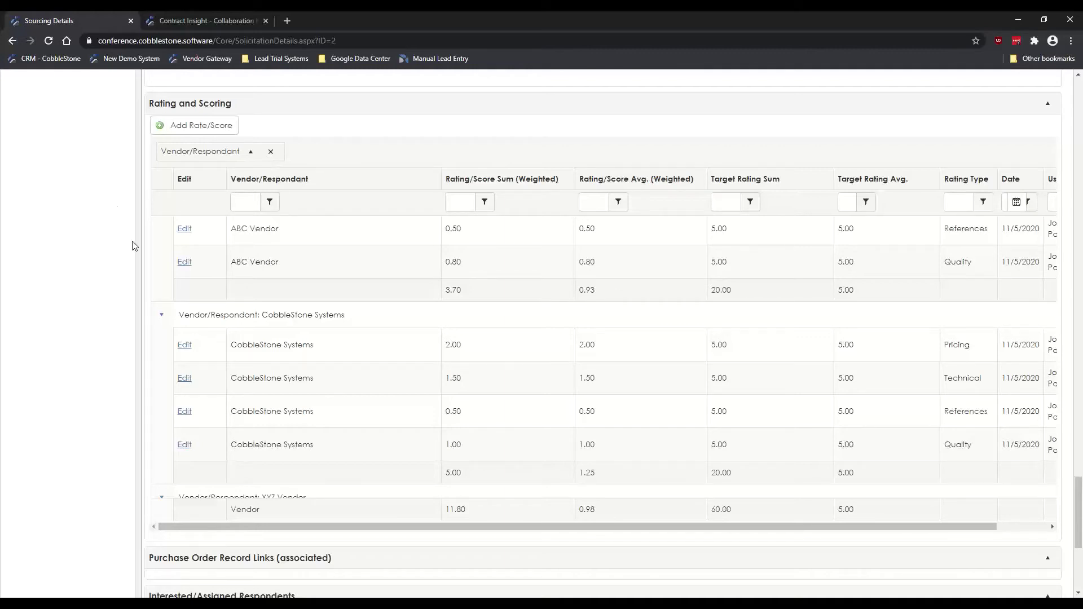
{"action": "scroll", "coordinate": [114, 236], "scroll_direction": "down", "scroll_amount": 4}
{"action": "scroll", "coordinate": [114, 236], "scroll_direction": "down", "scroll_amount": 1}
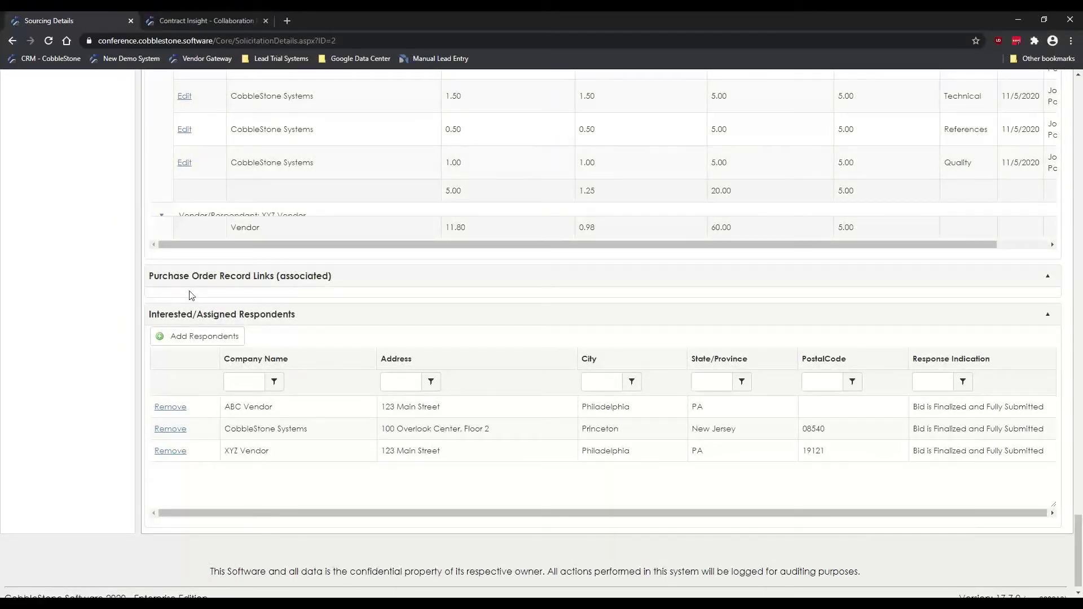
{"action": "left_click_drag", "start_coordinate": [157, 317], "coordinate": [289, 315]}
{"action": "left_click", "coordinate": [287, 314]}
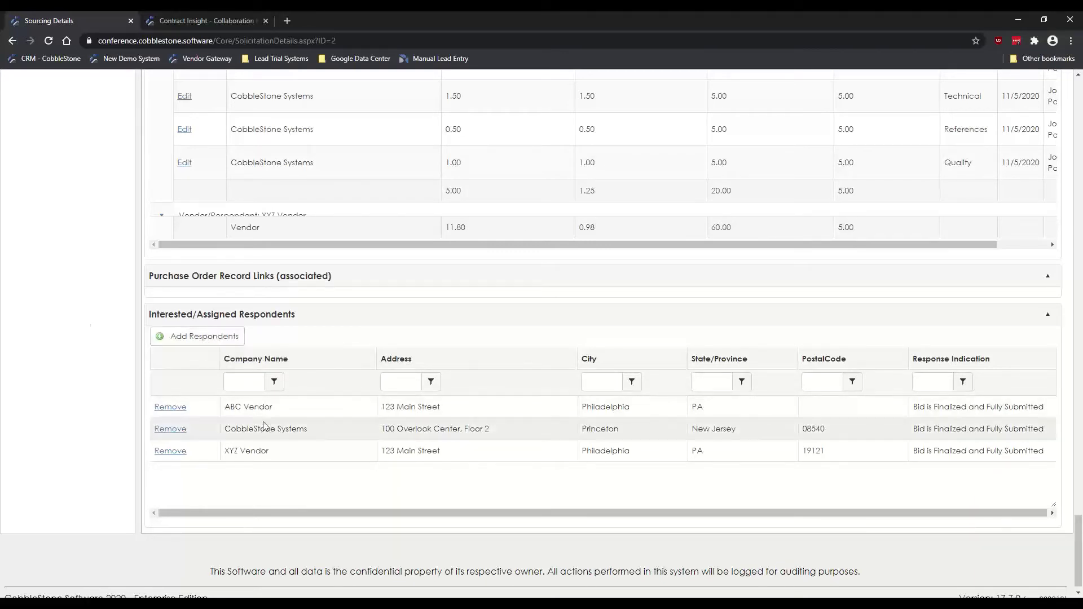
Step: Highlight the ABC Vendor, CobbleStone Systems and XYZ Vendor respondent rows
{"action": "left_click", "coordinate": [297, 414]}
{"action": "left_click", "coordinate": [341, 432]}
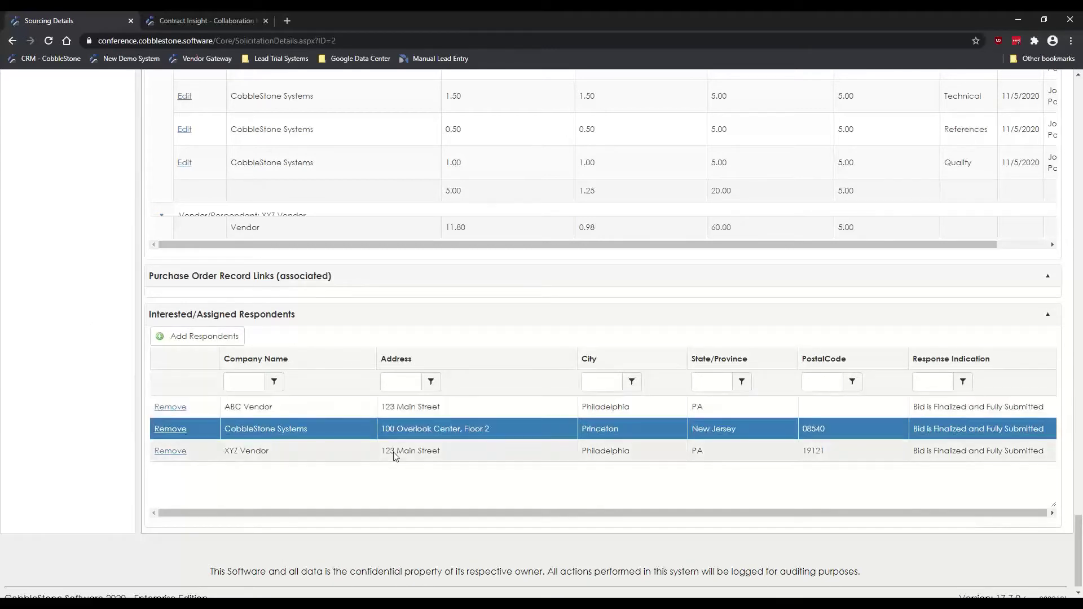
{"action": "left_click", "coordinate": [437, 456]}
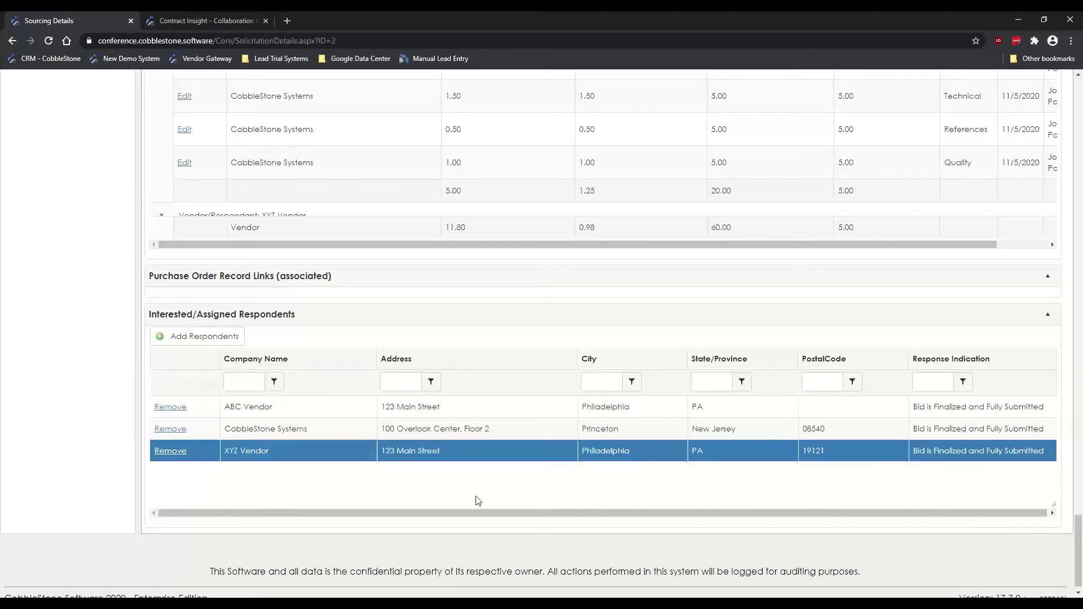
{"action": "left_click", "coordinate": [298, 415]}
{"action": "left_click", "coordinate": [297, 432]}
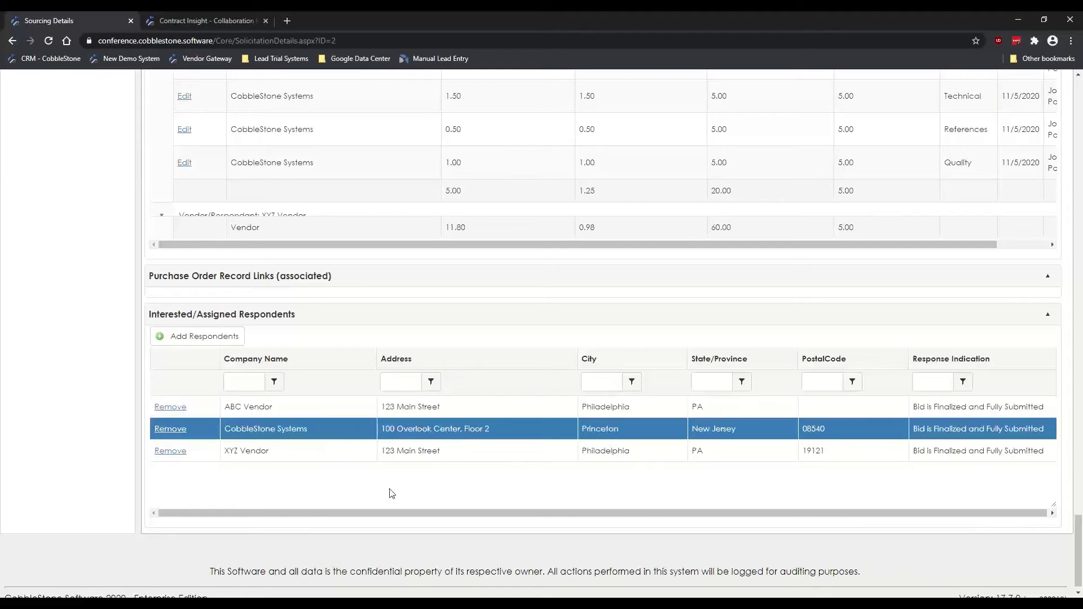
{"action": "left_click", "coordinate": [304, 455]}
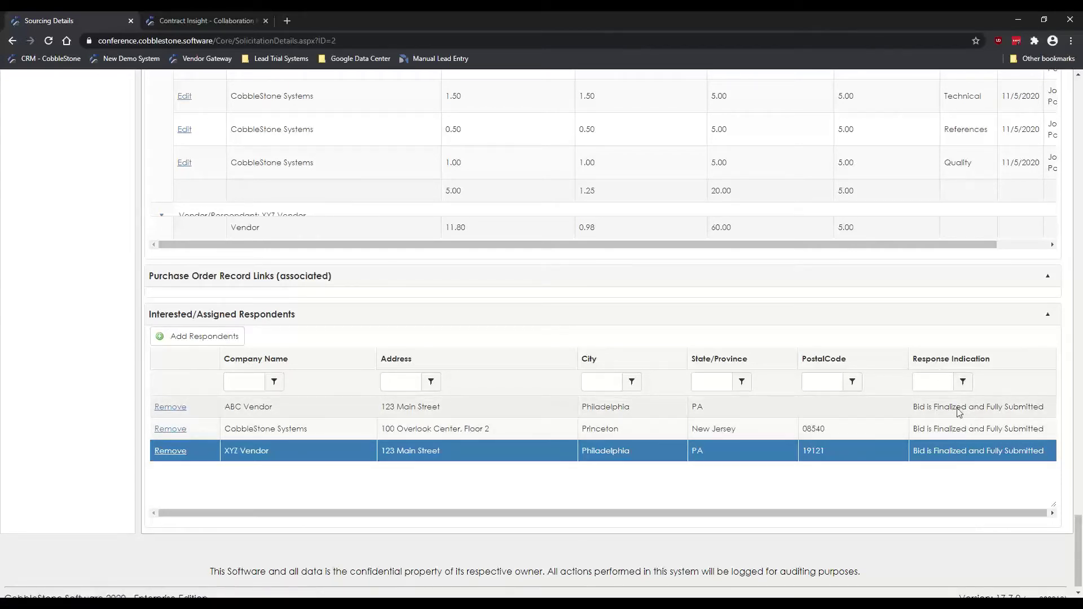
{"action": "left_click", "coordinate": [972, 417]}
{"action": "left_click", "coordinate": [969, 435]}
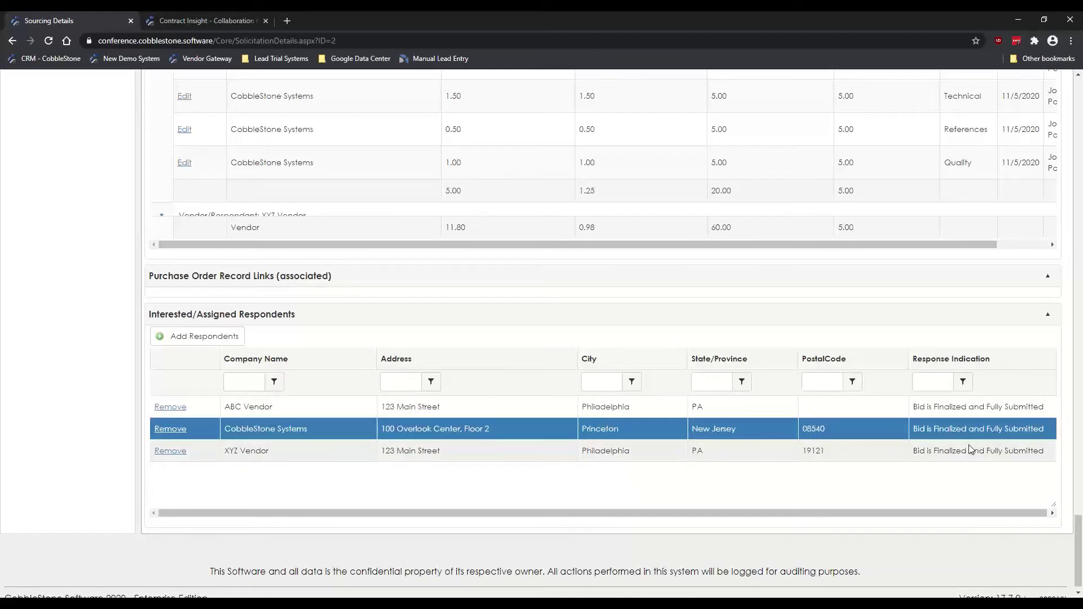
{"action": "left_click", "coordinate": [970, 450]}
{"action": "left_click", "coordinate": [964, 416]}
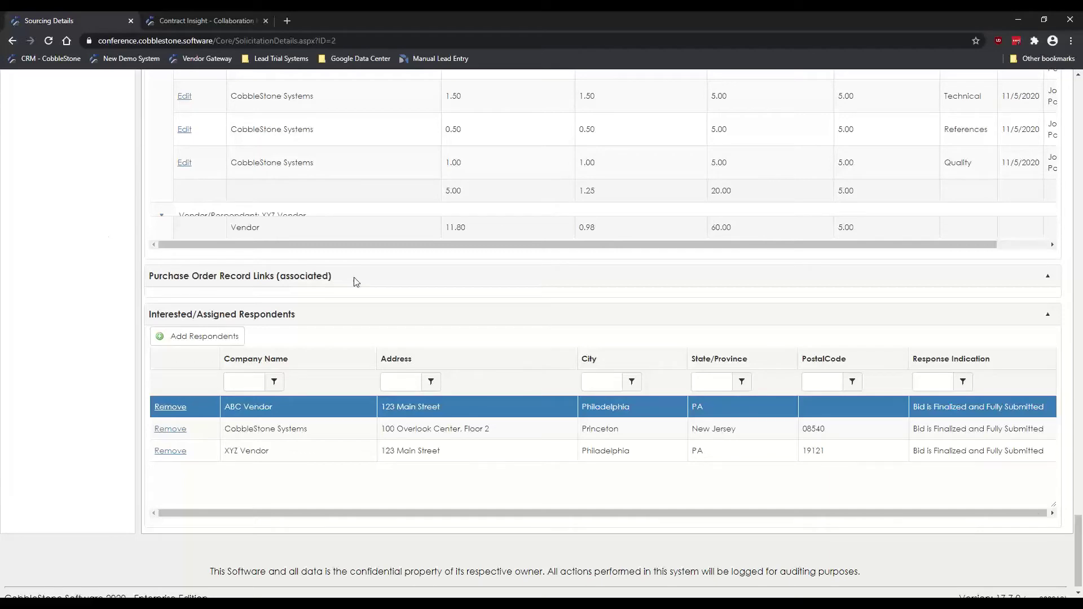
{"action": "left_click_drag", "start_coordinate": [1078, 557], "coordinate": [1066, 333]}
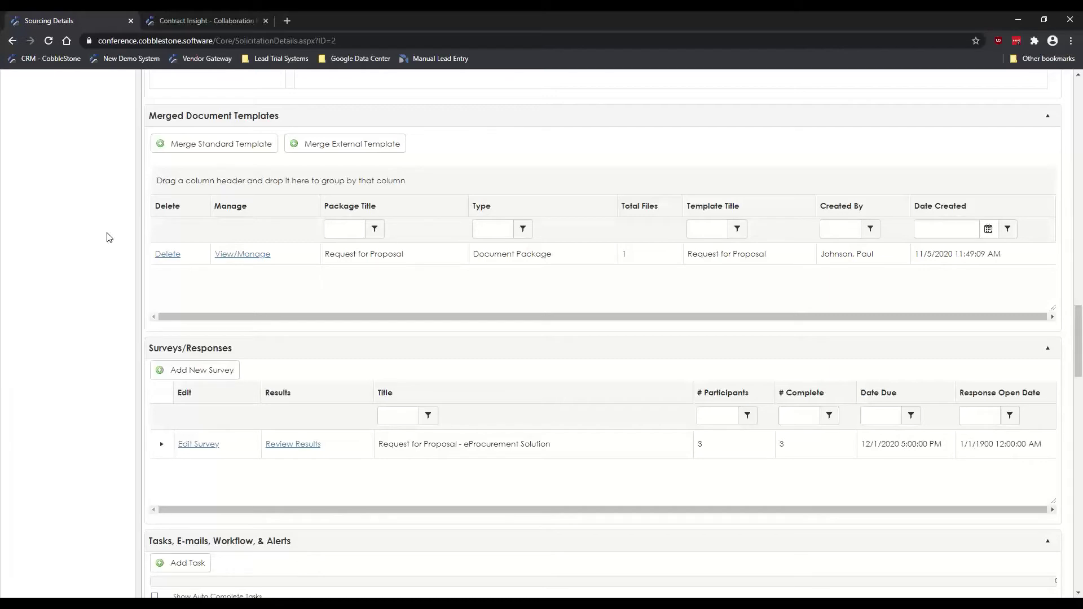
Step: Highlight the eProcurement Solution survey entry and scroll down to Surveys/Responses
{"action": "scroll", "coordinate": [105, 236], "scroll_direction": "down", "scroll_amount": 2}
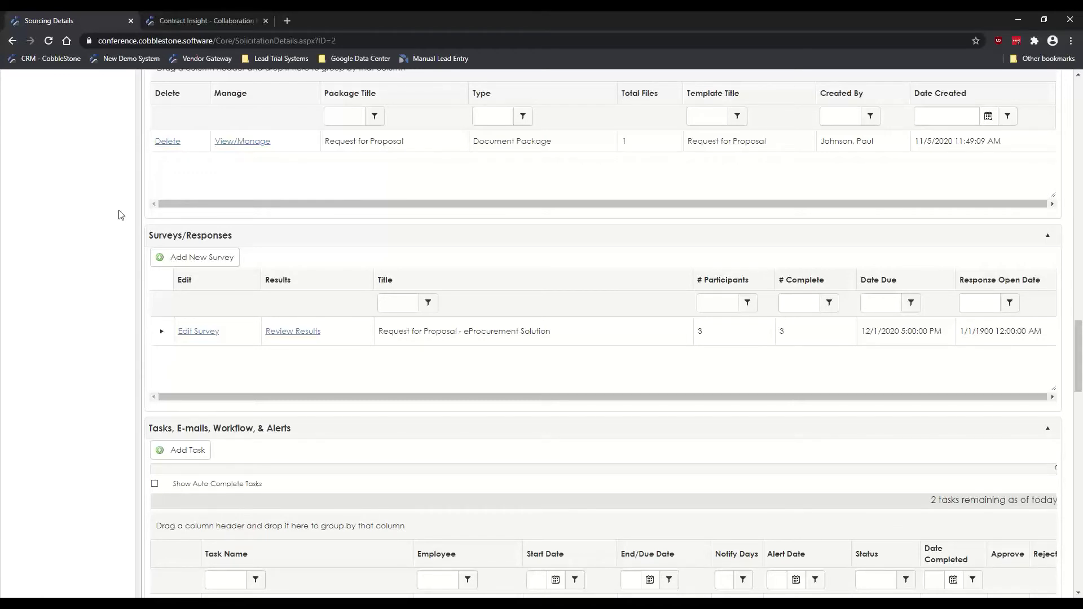
{"action": "left_click", "coordinate": [161, 331]}
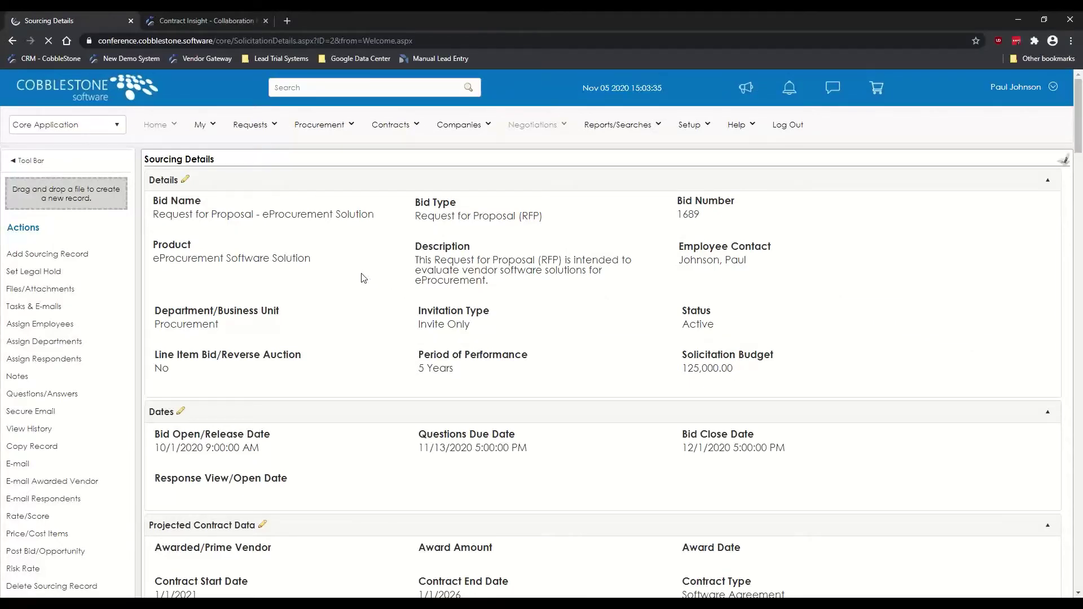
{"action": "scroll", "coordinate": [98, 207], "scroll_direction": "down", "scroll_amount": 3}
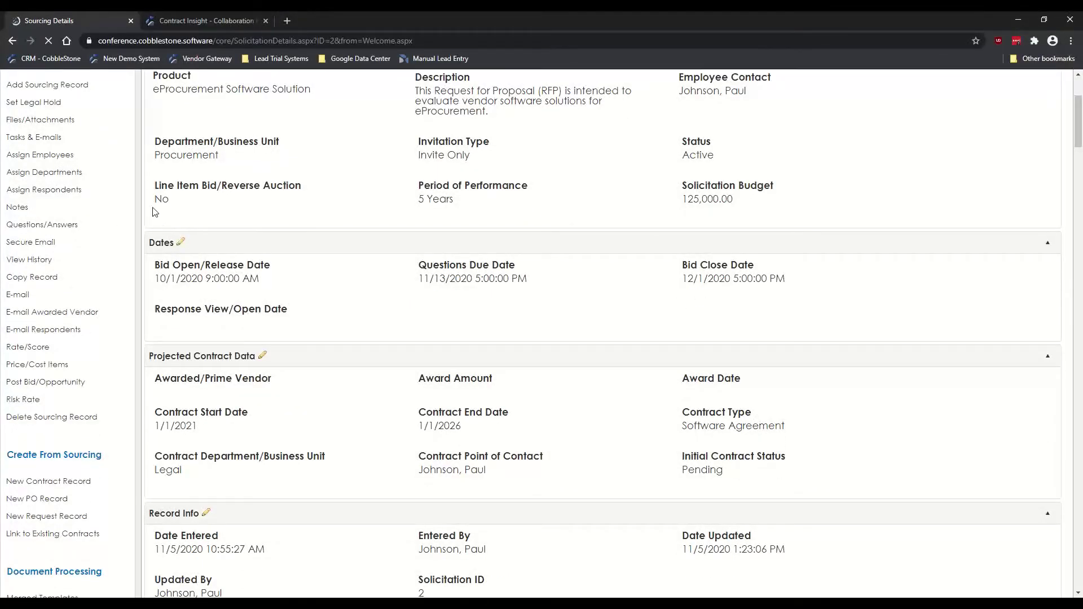
{"action": "scroll", "coordinate": [152, 229], "scroll_direction": "down", "scroll_amount": 5}
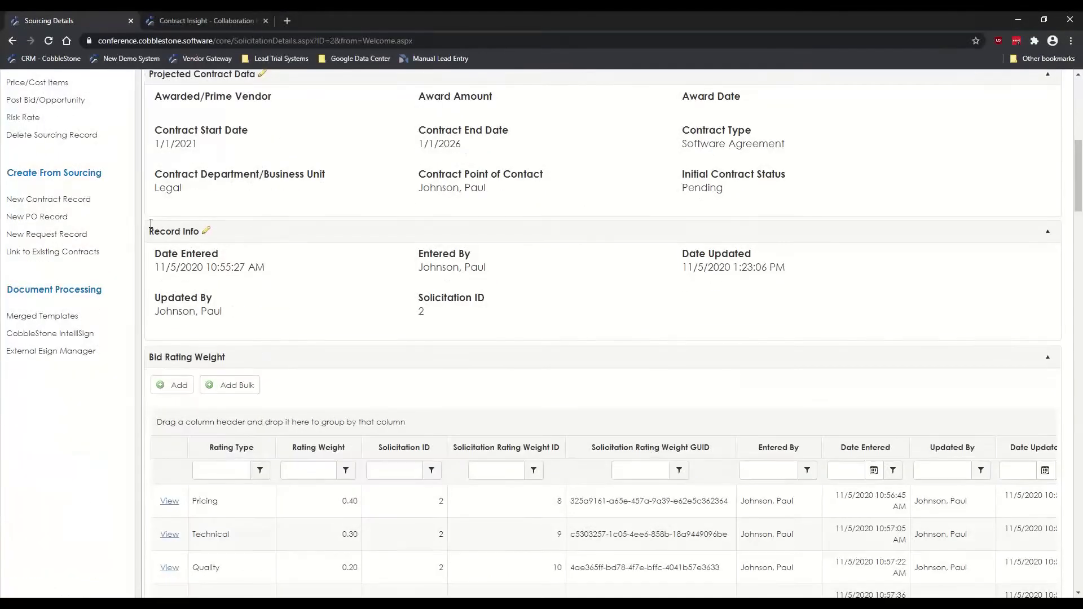
{"action": "scroll", "coordinate": [132, 218], "scroll_direction": "down", "scroll_amount": 9}
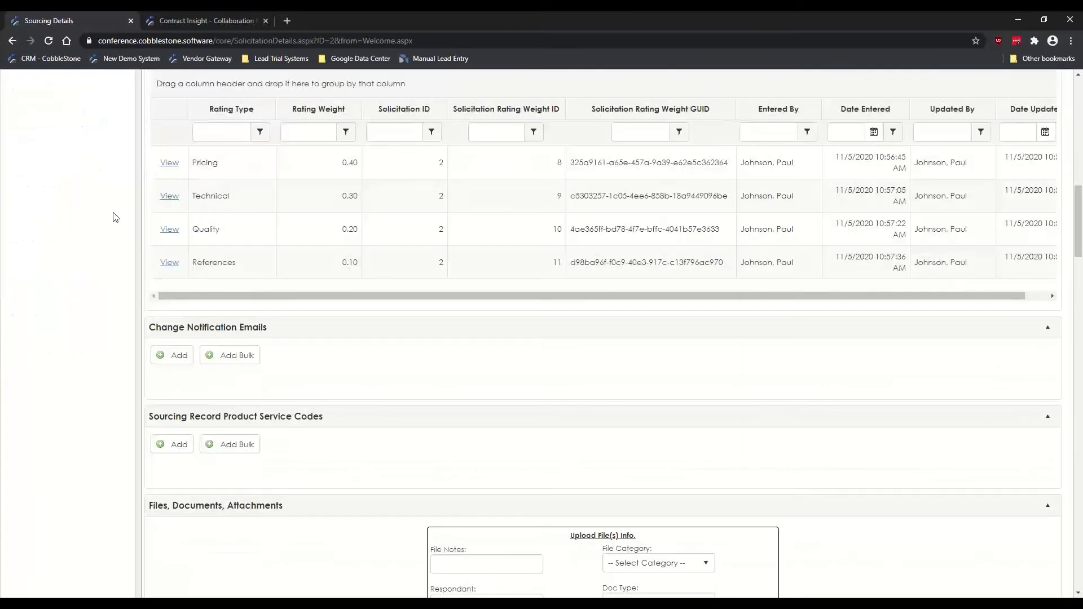
{"action": "scroll", "coordinate": [116, 217], "scroll_direction": "down", "scroll_amount": 10}
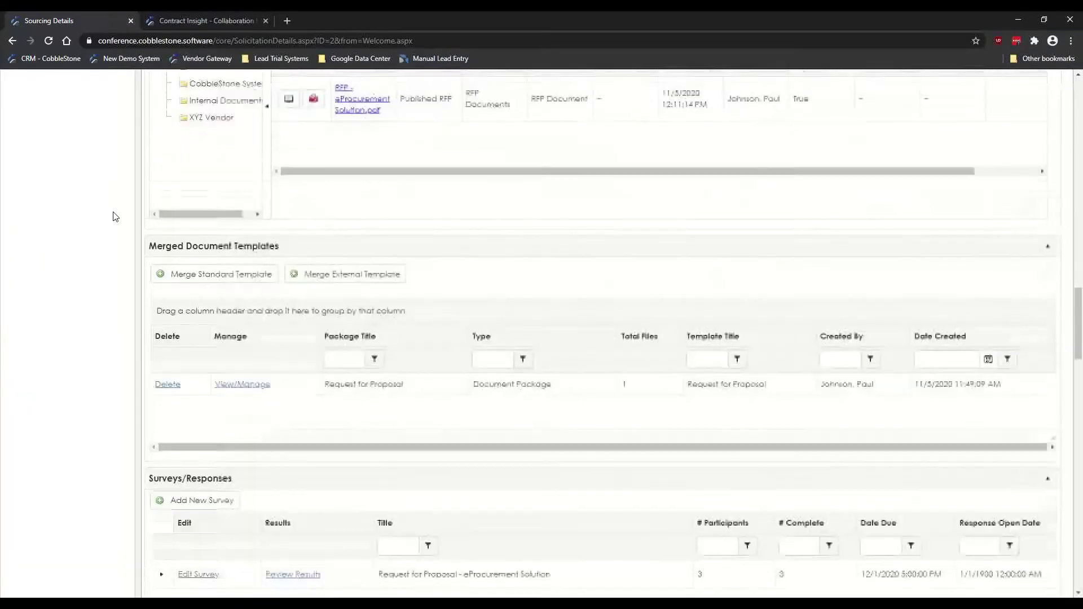
{"action": "scroll", "coordinate": [111, 211], "scroll_direction": "down", "scroll_amount": 4}
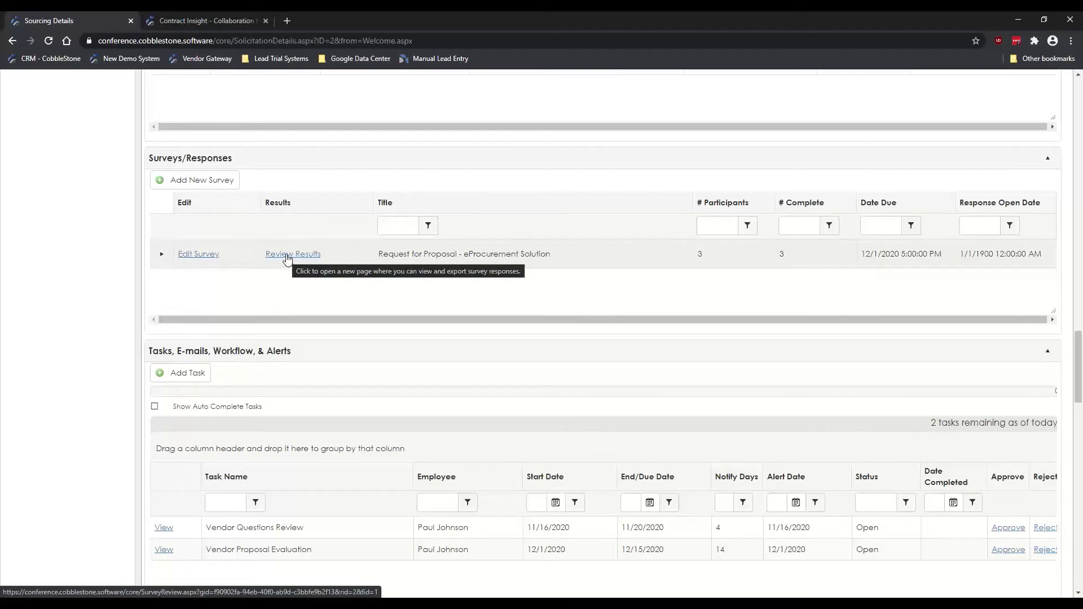
Step: Open the eProcurement Solution survey's Review Results and browse the vendor responses
{"action": "left_click", "coordinate": [287, 257]}
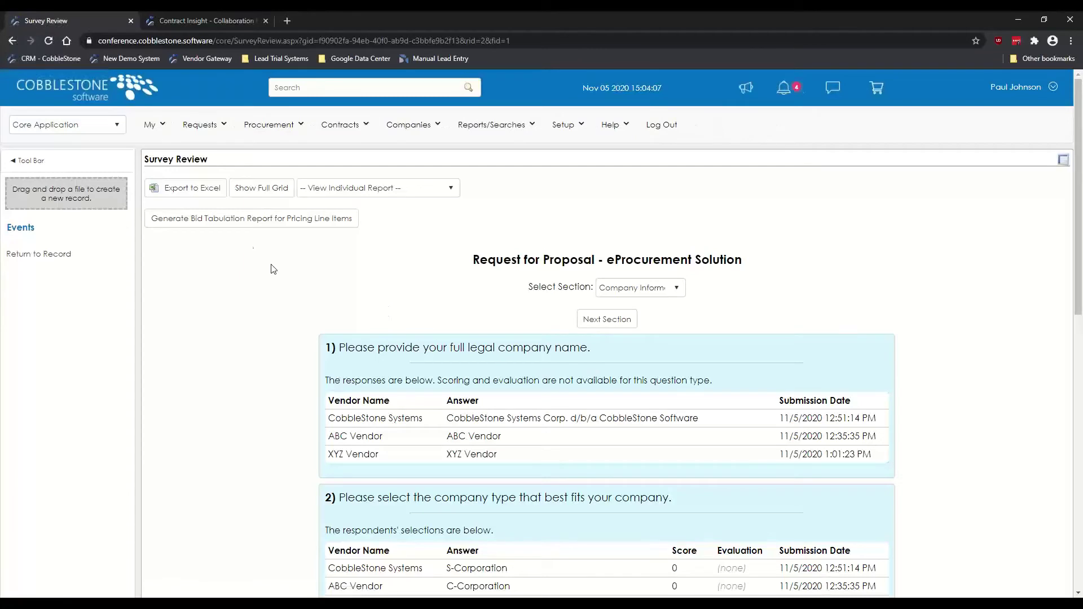
{"action": "scroll", "coordinate": [252, 250], "scroll_direction": "down", "scroll_amount": 1}
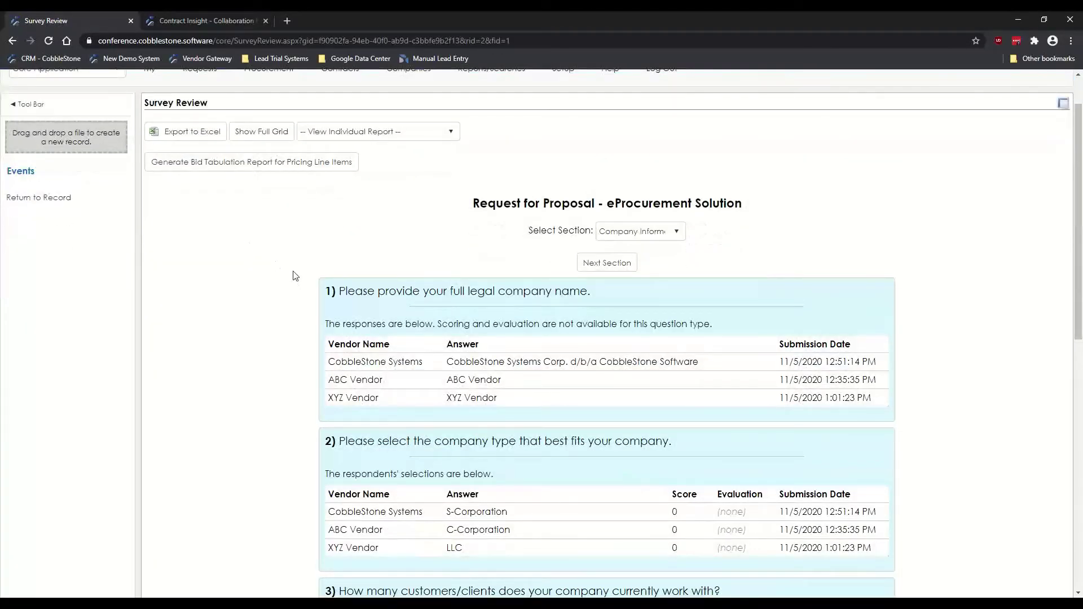
{"action": "scroll", "coordinate": [267, 273], "scroll_direction": "down", "scroll_amount": 1}
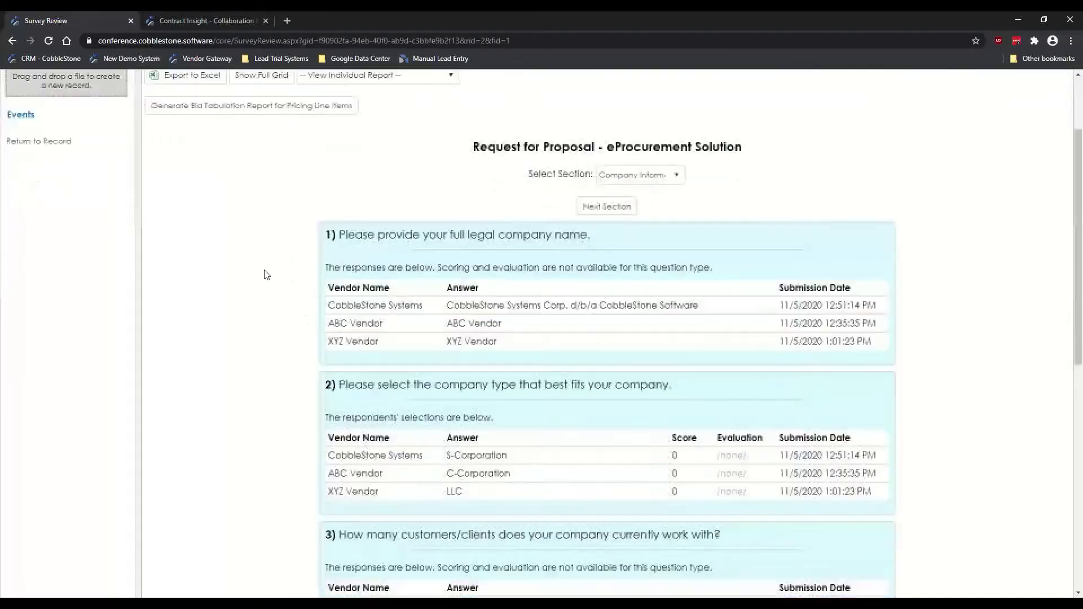
{"action": "left_click", "coordinate": [640, 176]}
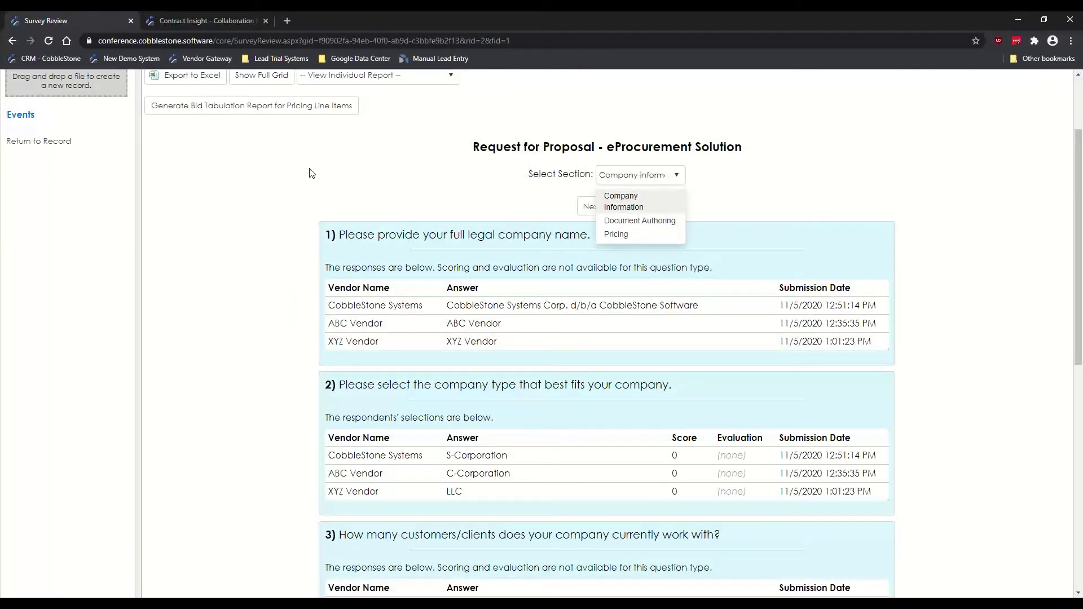
{"action": "left_click", "coordinate": [287, 171]}
Step: Choose Document Authoring from the Select Section list
{"action": "scroll", "coordinate": [288, 171], "scroll_direction": "down", "scroll_amount": 1}
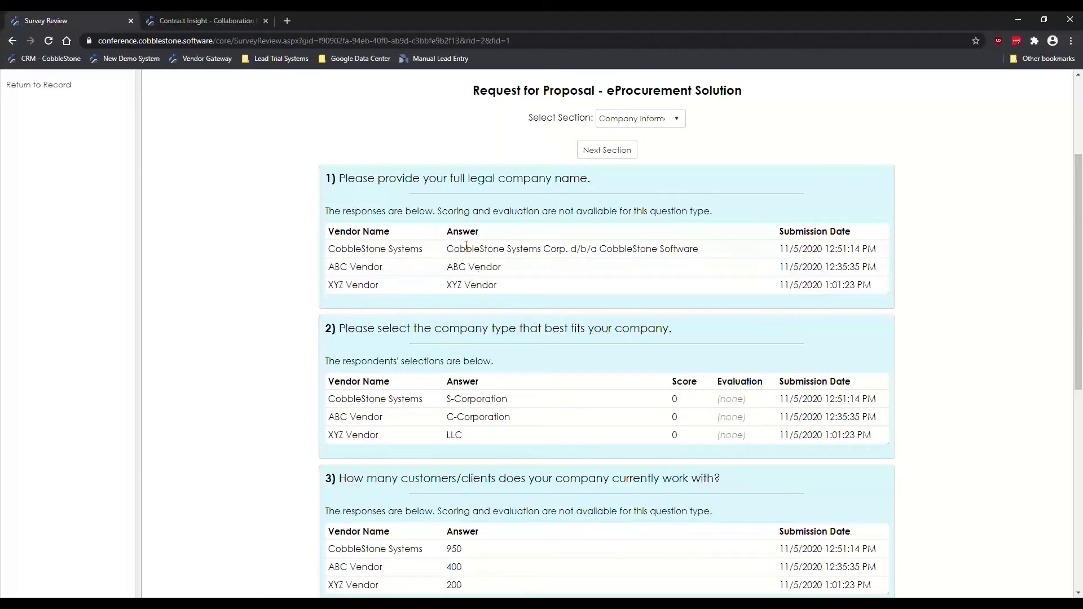
{"action": "scroll", "coordinate": [271, 242], "scroll_direction": "down", "scroll_amount": 3}
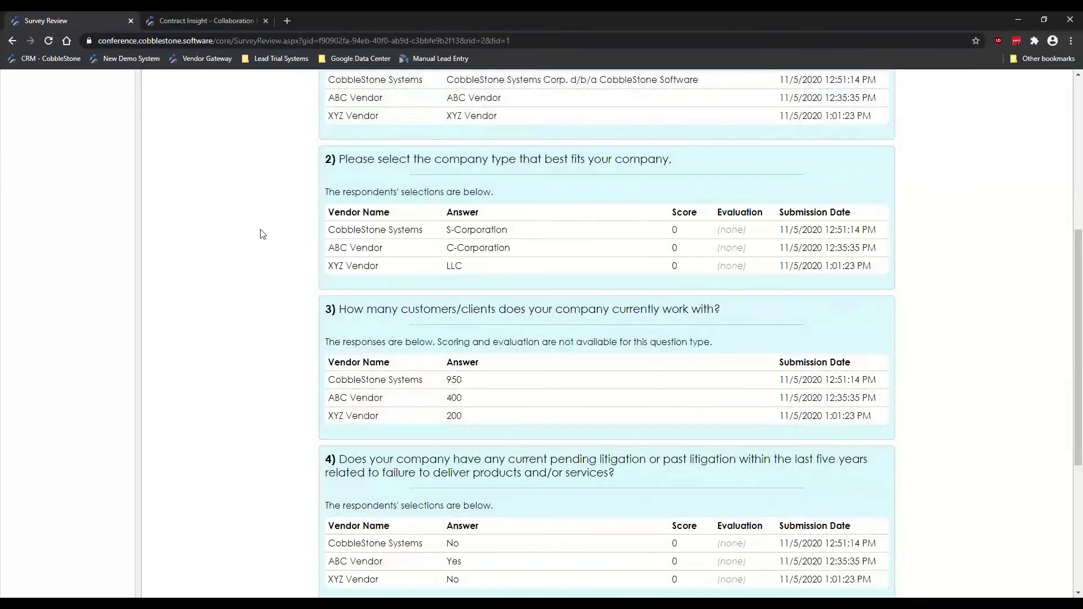
{"action": "scroll", "coordinate": [262, 233], "scroll_direction": "down", "scroll_amount": 4}
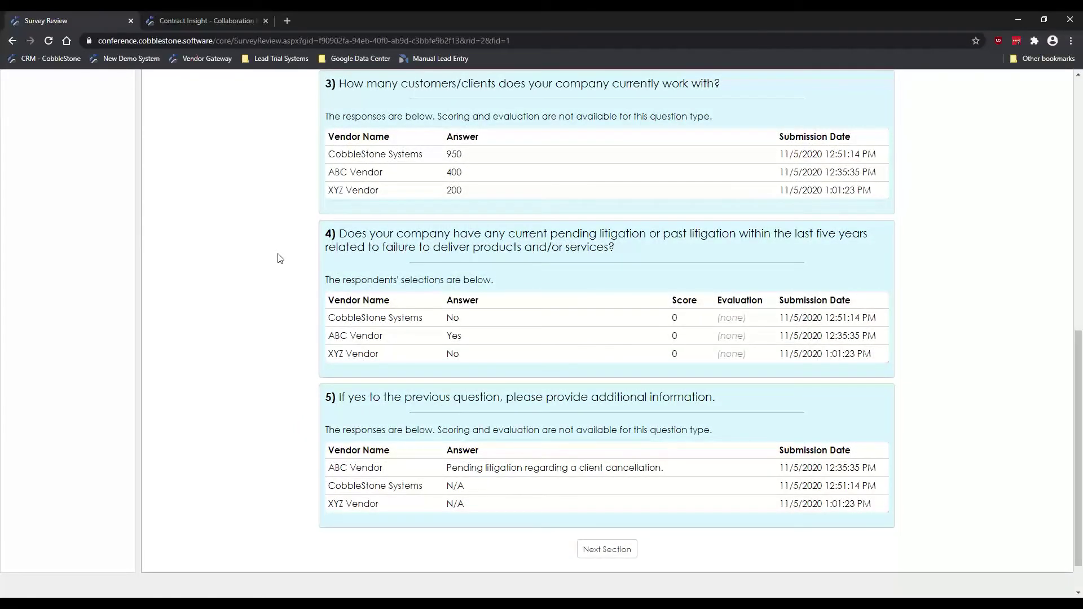
{"action": "scroll", "coordinate": [282, 256], "scroll_direction": "up", "scroll_amount": 10}
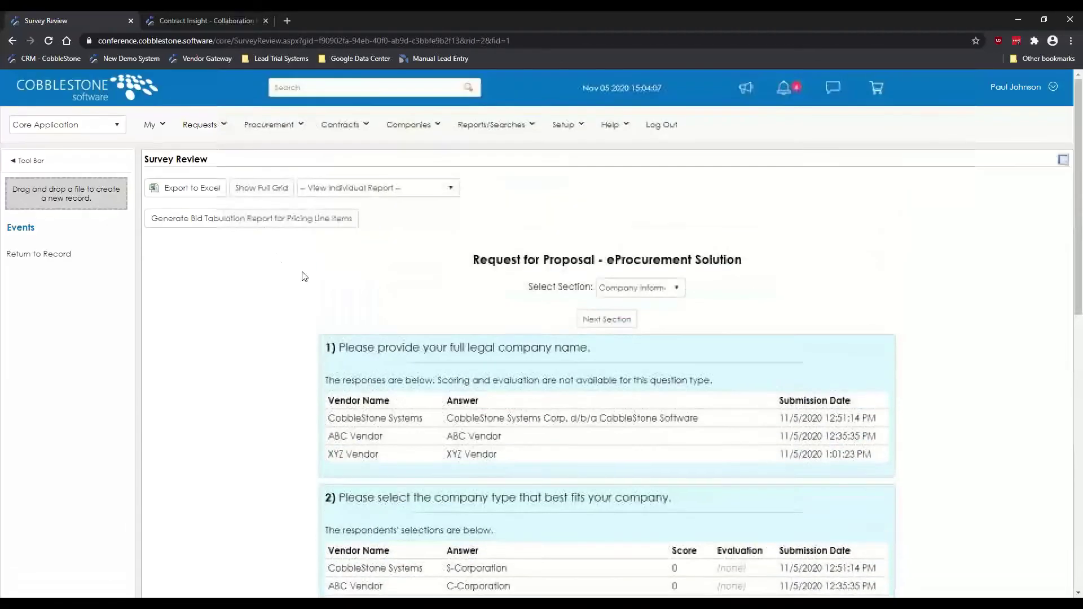
{"action": "left_click", "coordinate": [640, 291]}
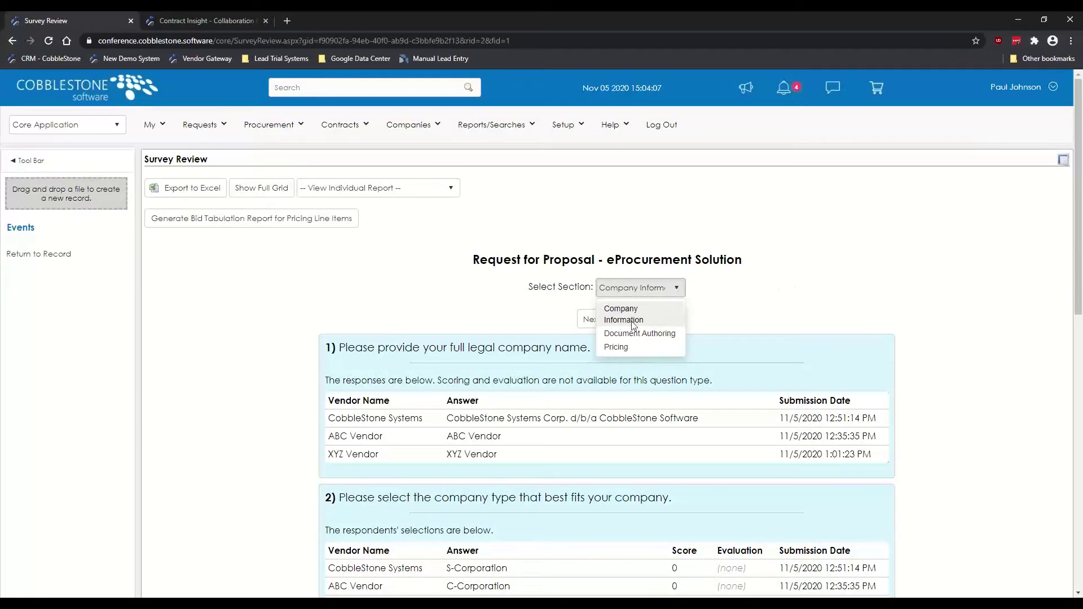
{"action": "left_click", "coordinate": [655, 333]}
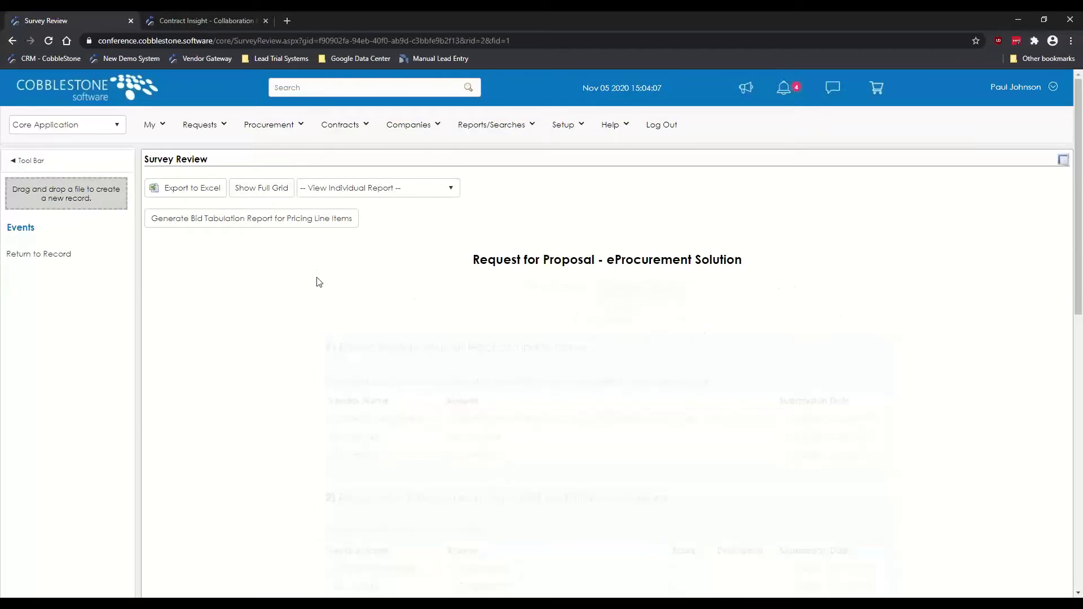
{"action": "scroll", "coordinate": [271, 304], "scroll_direction": "down", "scroll_amount": 3}
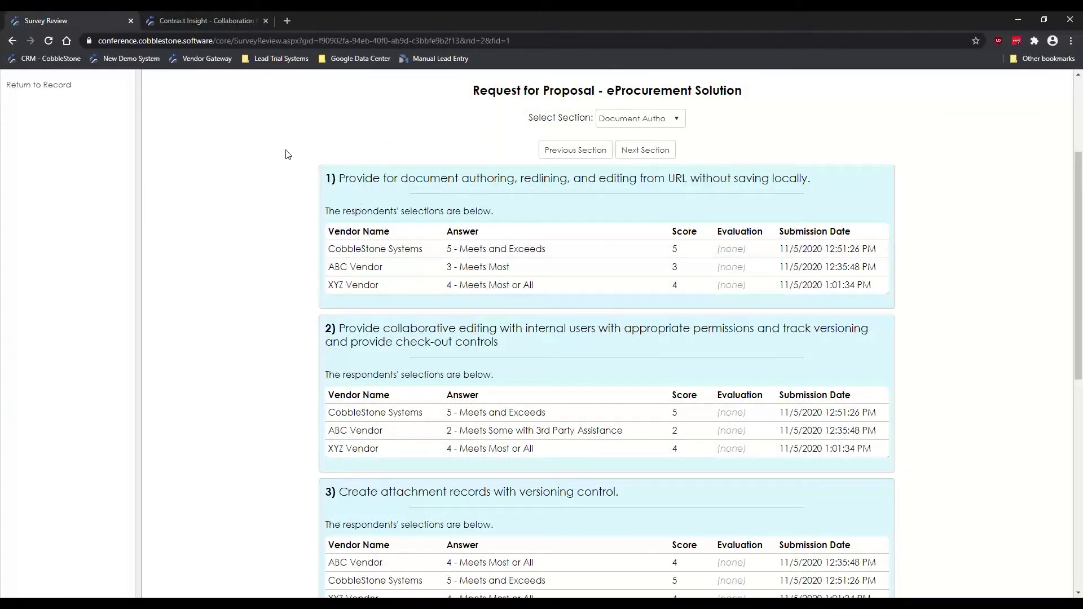
{"action": "double_click", "coordinate": [421, 180]}
{"action": "left_click", "coordinate": [479, 179]}
{"action": "scroll", "coordinate": [268, 207], "scroll_direction": "down", "scroll_amount": 1}
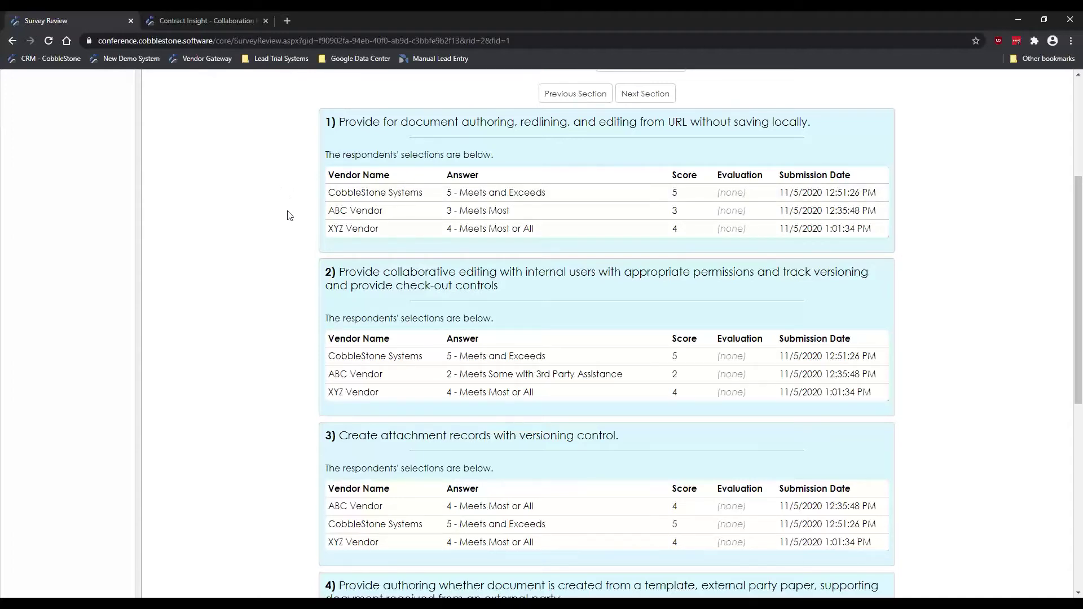
{"action": "scroll", "coordinate": [370, 207], "scroll_direction": "up", "scroll_amount": 1}
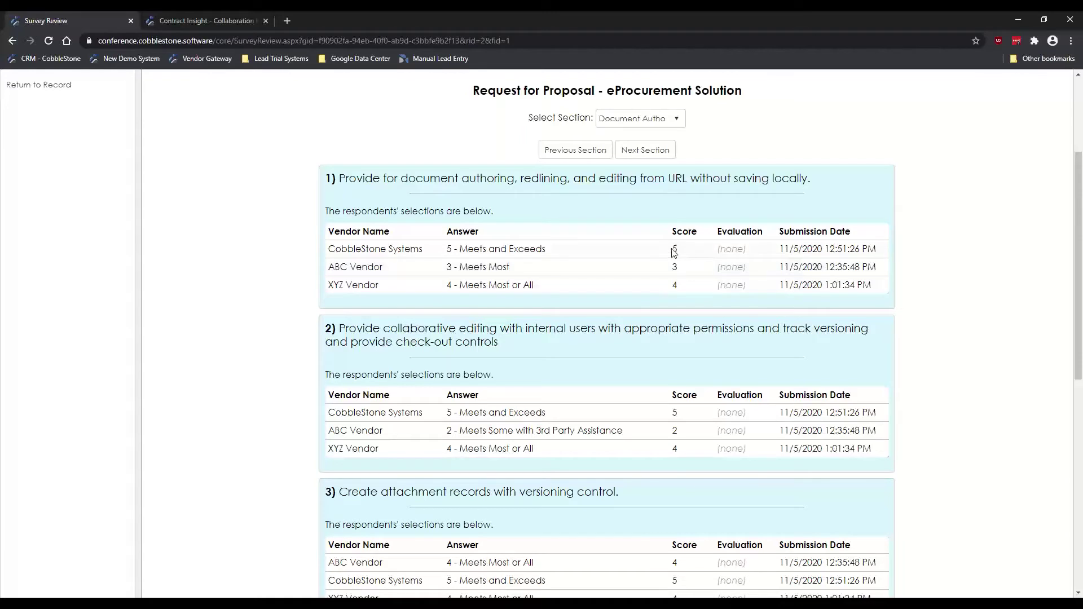
{"action": "left_click_drag", "start_coordinate": [671, 249], "coordinate": [677, 252]}
{"action": "left_click", "coordinate": [688, 272]}
{"action": "scroll", "coordinate": [298, 209], "scroll_direction": "down", "scroll_amount": 3}
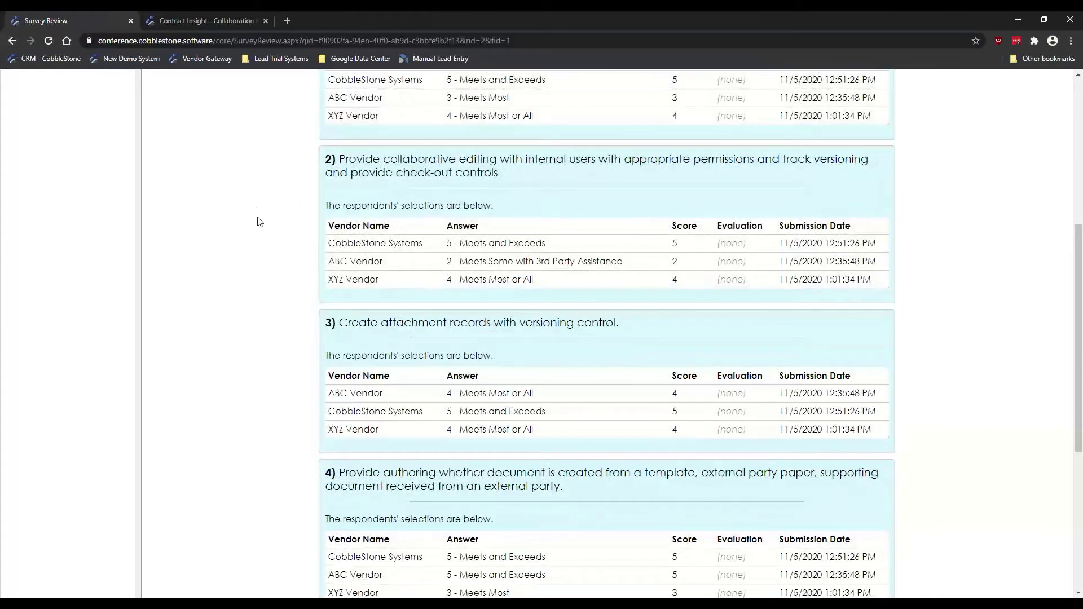
{"action": "scroll", "coordinate": [278, 253], "scroll_direction": "down", "scroll_amount": 2}
{"action": "scroll", "coordinate": [278, 253], "scroll_direction": "down", "scroll_amount": 4}
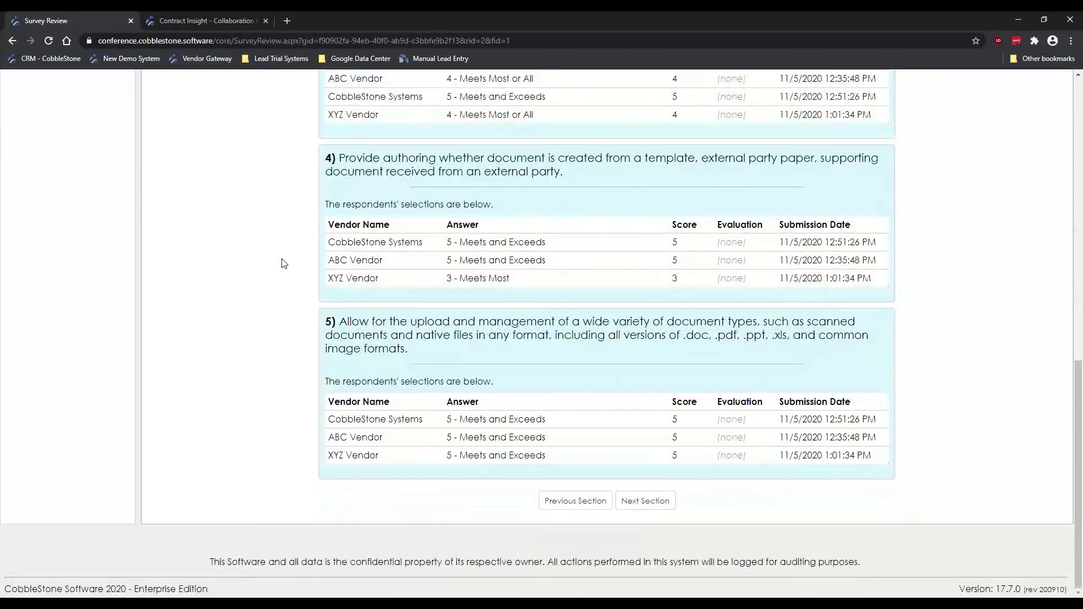
{"action": "scroll", "coordinate": [283, 263], "scroll_direction": "up", "scroll_amount": 12}
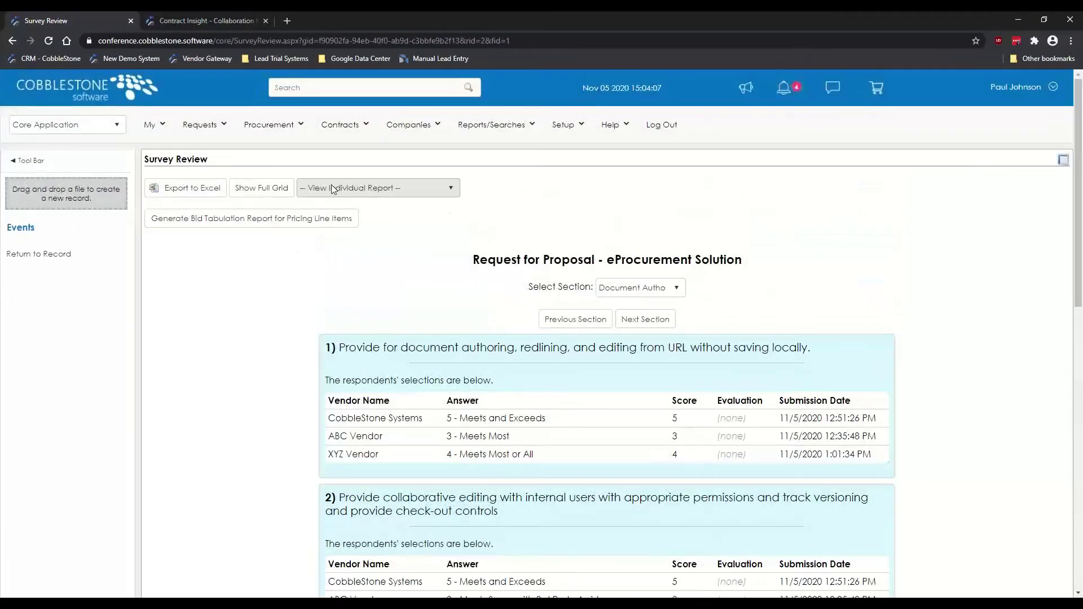
Step: Choose CobbleStone Systems under View Individual Report and scroll its Document Authoring scores of 5
{"action": "left_click", "coordinate": [330, 189]}
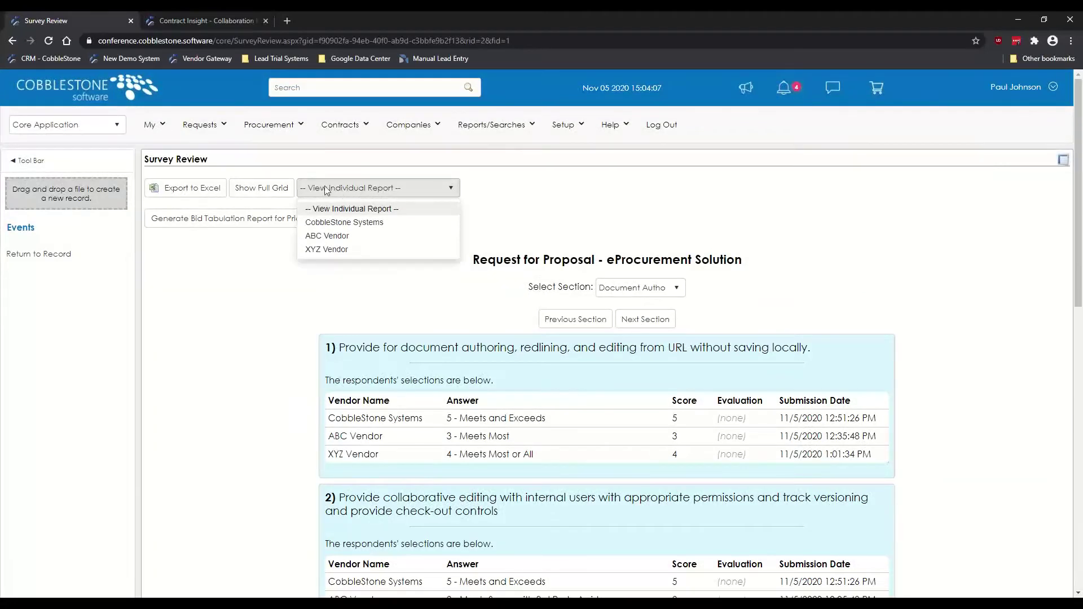
{"action": "left_click", "coordinate": [338, 223]}
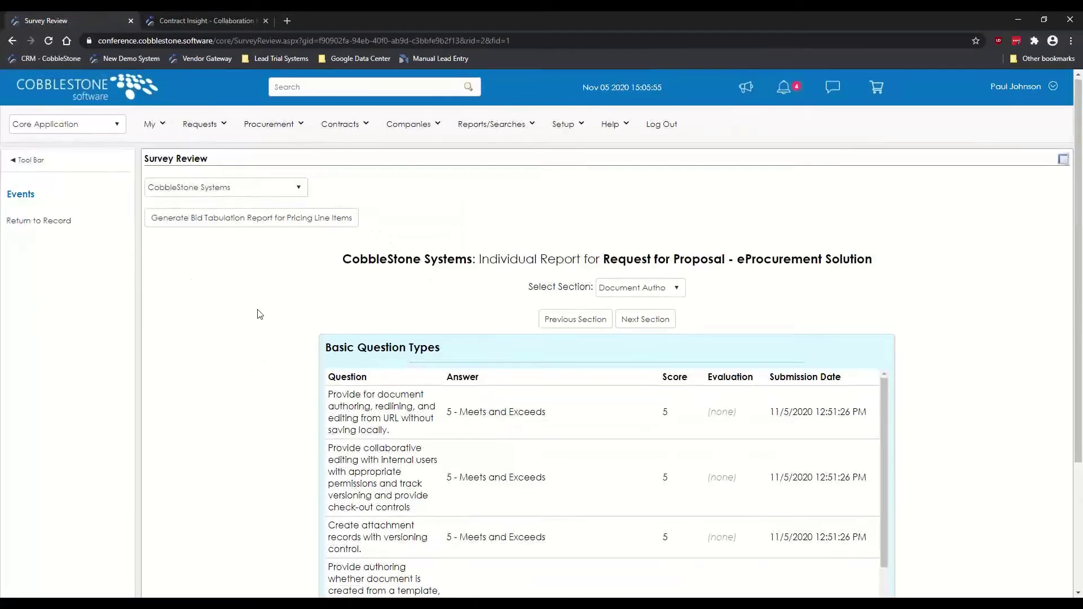
{"action": "scroll", "coordinate": [264, 333], "scroll_direction": "down", "scroll_amount": 3}
{"action": "scroll", "coordinate": [426, 336], "scroll_direction": "down", "scroll_amount": 3}
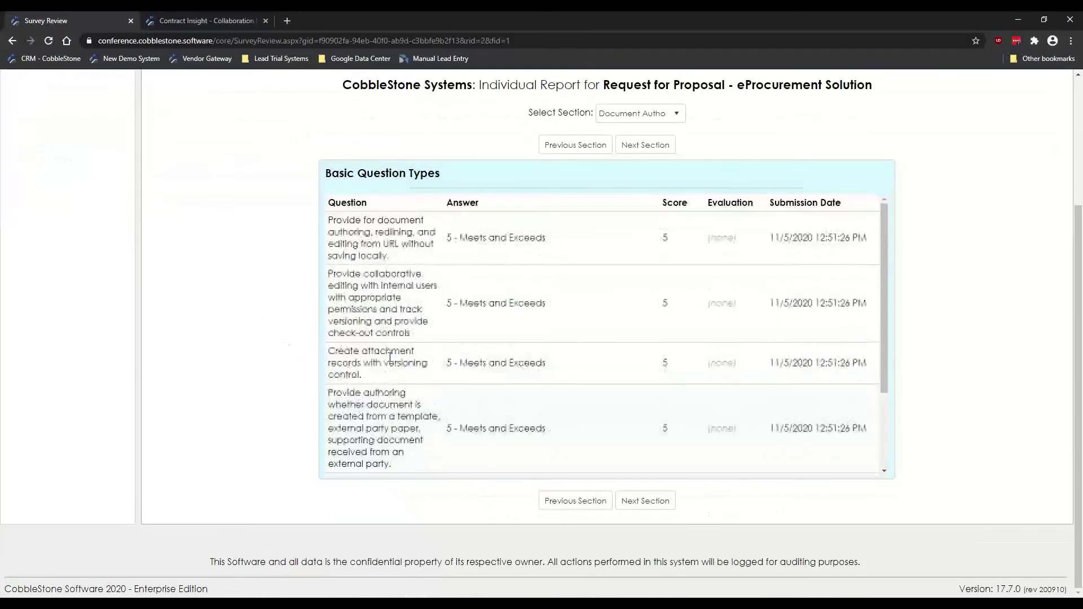
{"action": "scroll", "coordinate": [285, 316], "scroll_direction": "up", "scroll_amount": 3}
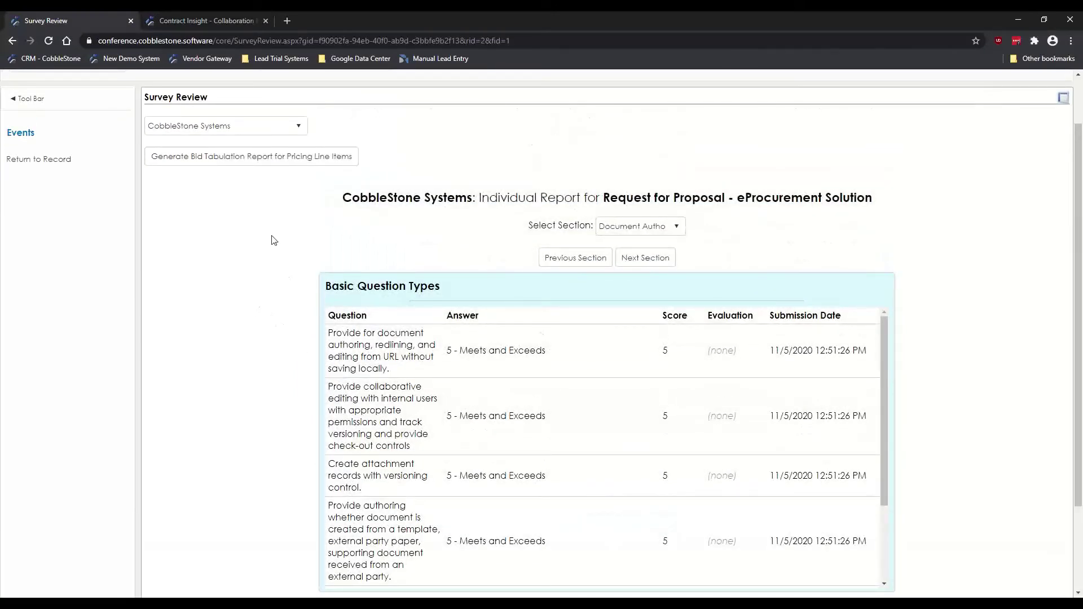
Step: Return to all respondents' answers from the vendor report dropdown
{"action": "left_click", "coordinate": [230, 135]}
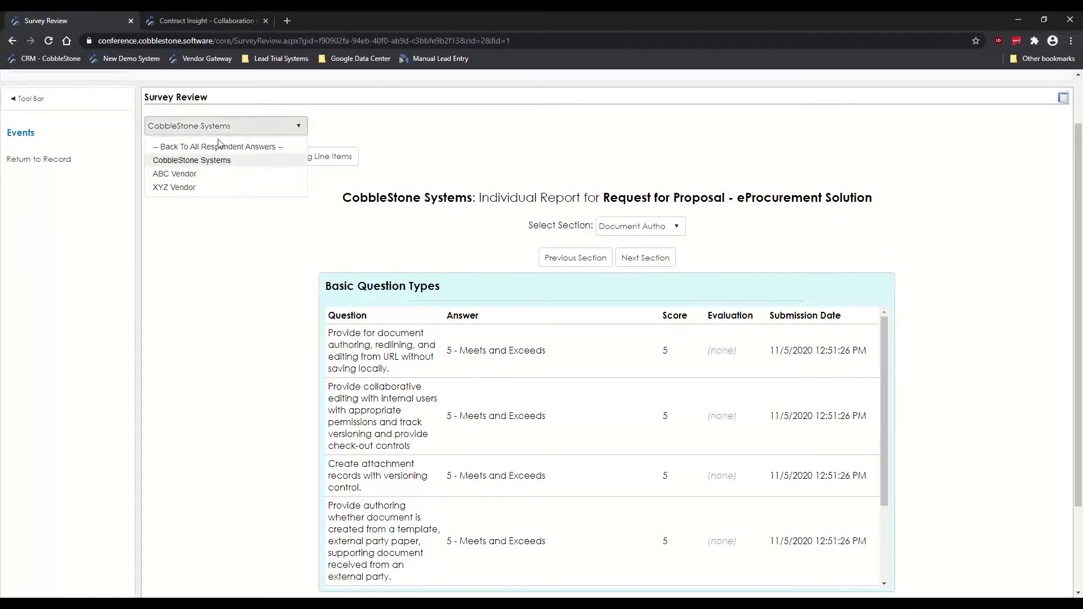
{"action": "left_click", "coordinate": [233, 145]}
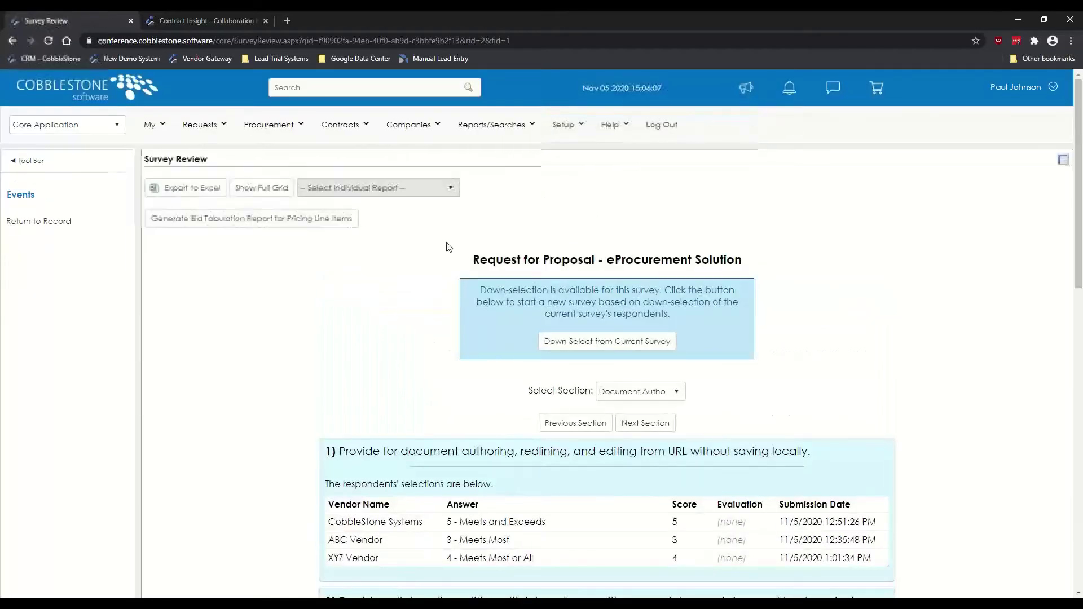
{"action": "scroll", "coordinate": [242, 155], "scroll_direction": "down", "scroll_amount": 2}
{"action": "scroll", "coordinate": [244, 160], "scroll_direction": "up", "scroll_amount": 1}
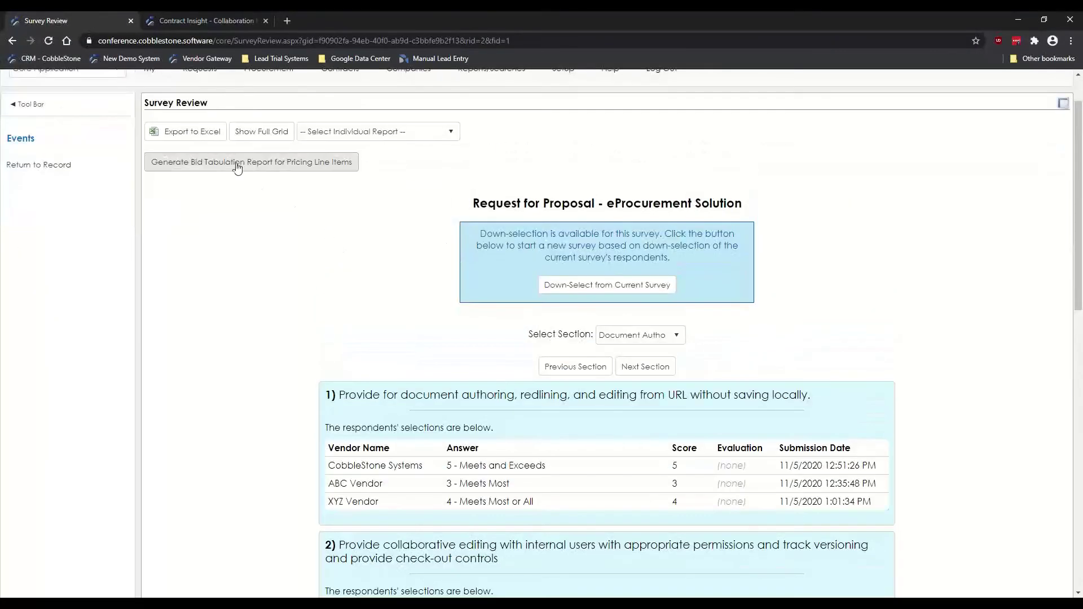
Step: Switch the section to Pricing and scroll the vendors' SaaS line-item pricing table
{"action": "left_click", "coordinate": [646, 338]}
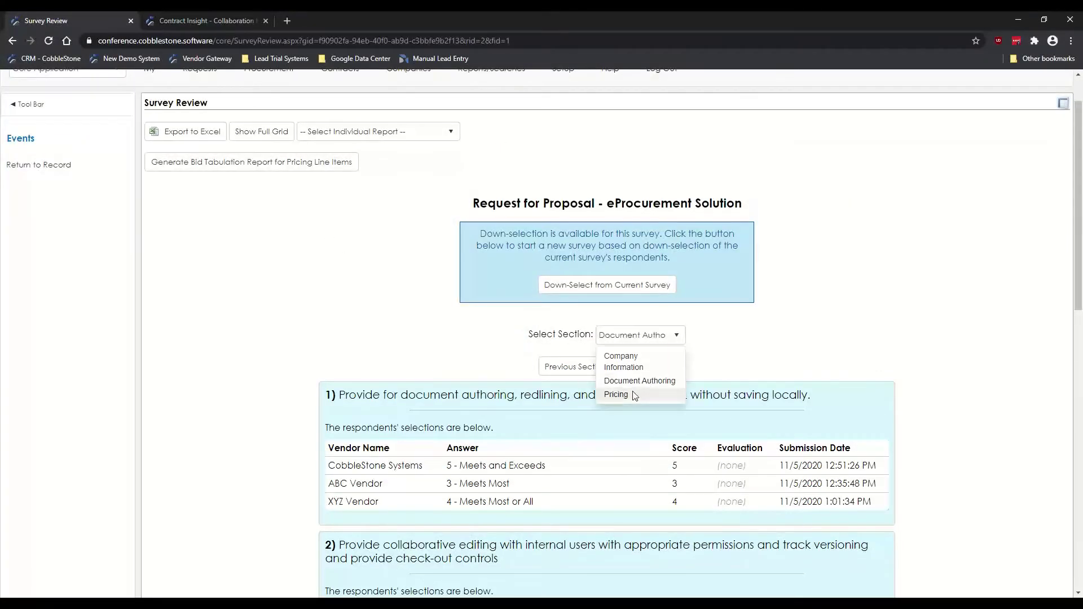
{"action": "left_click", "coordinate": [633, 392]}
{"action": "scroll", "coordinate": [234, 242], "scroll_direction": "down", "scroll_amount": 4}
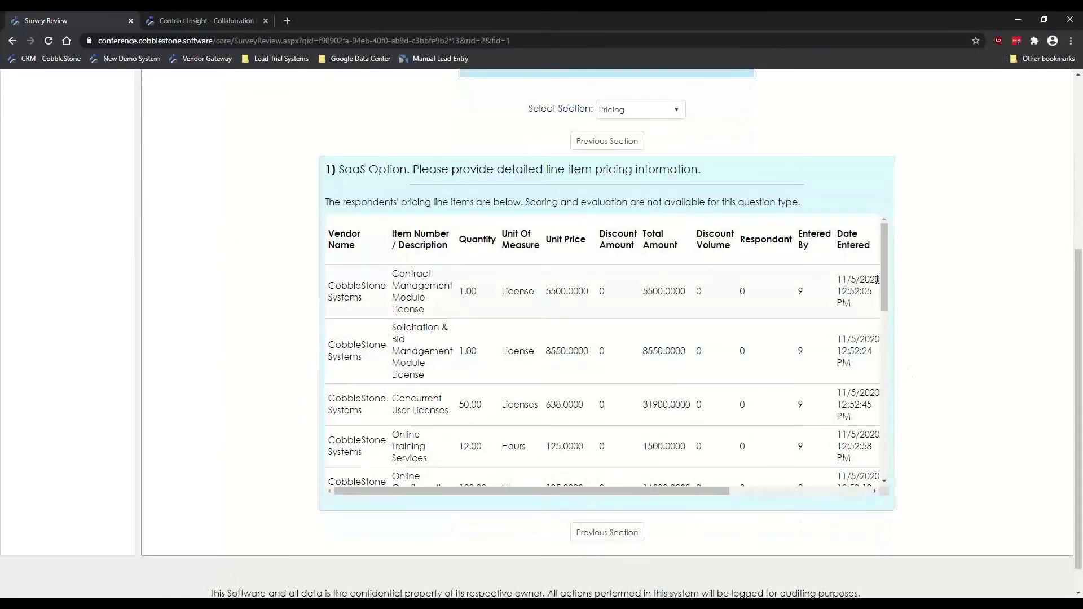
{"action": "left_click_drag", "start_coordinate": [882, 271], "coordinate": [904, 278]}
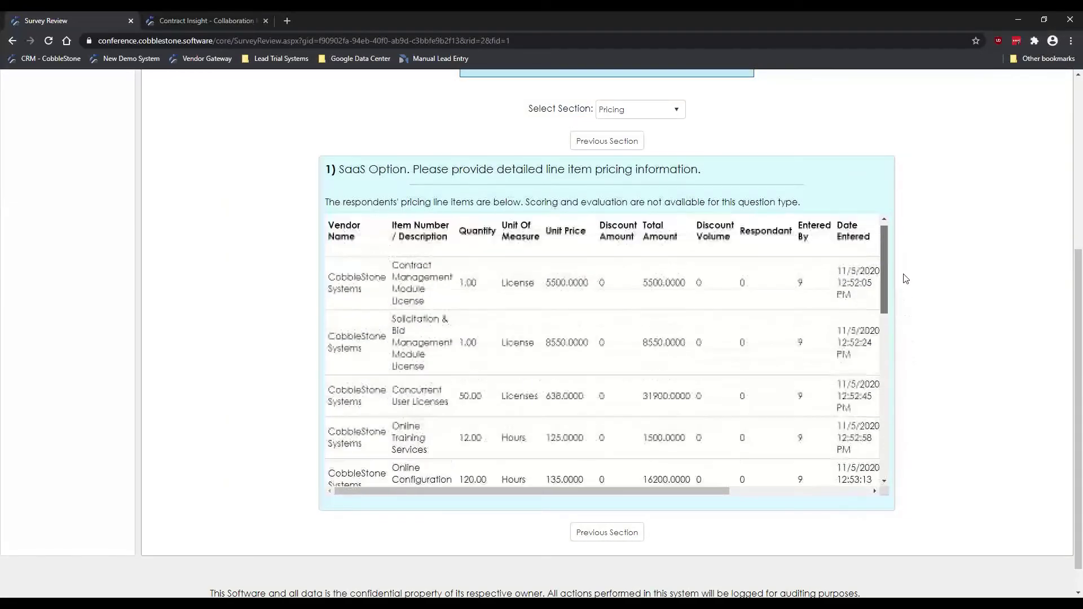
{"action": "scroll", "coordinate": [230, 246], "scroll_direction": "up", "scroll_amount": 5}
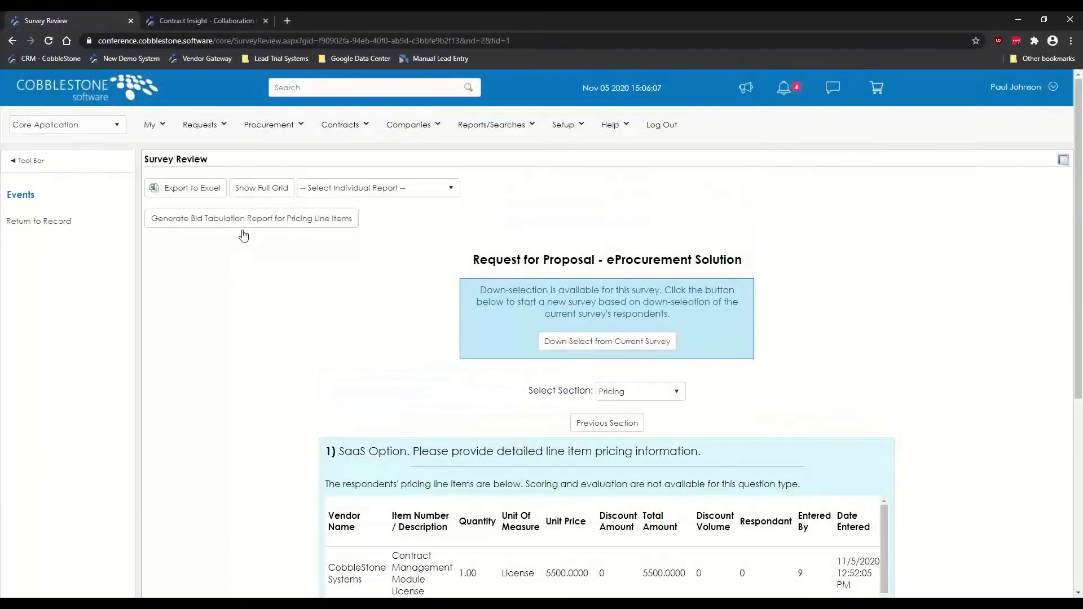
Step: Generate the Bid Tabulation Report for Pricing Line Items and scroll through the three bidders' prices
{"action": "left_click", "coordinate": [234, 221]}
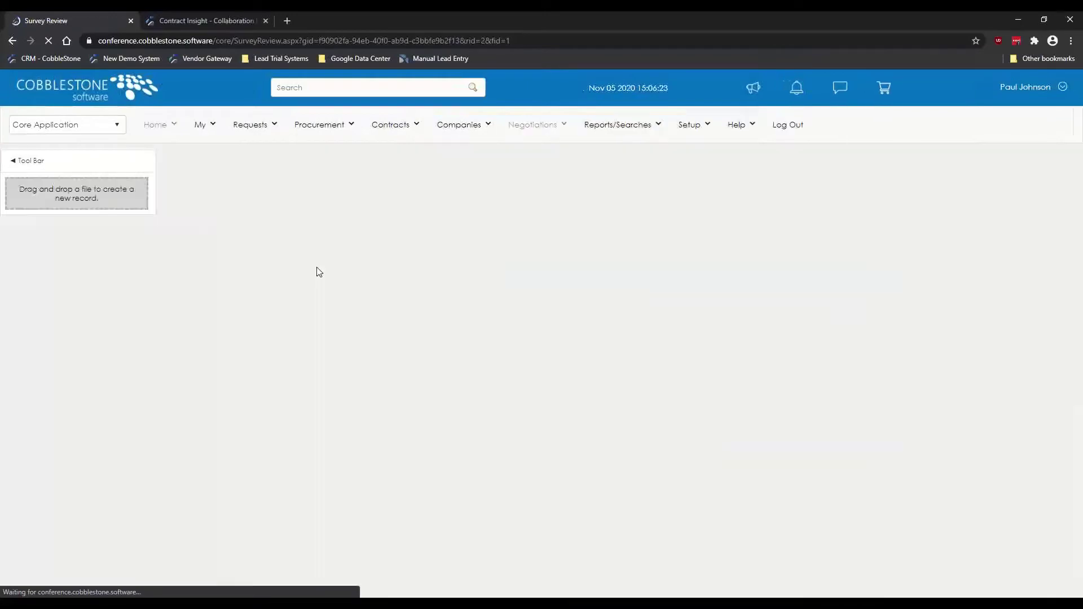
{"action": "scroll", "coordinate": [267, 275], "scroll_direction": "down", "scroll_amount": 2}
{"action": "scroll", "coordinate": [271, 277], "scroll_direction": "down", "scroll_amount": 1}
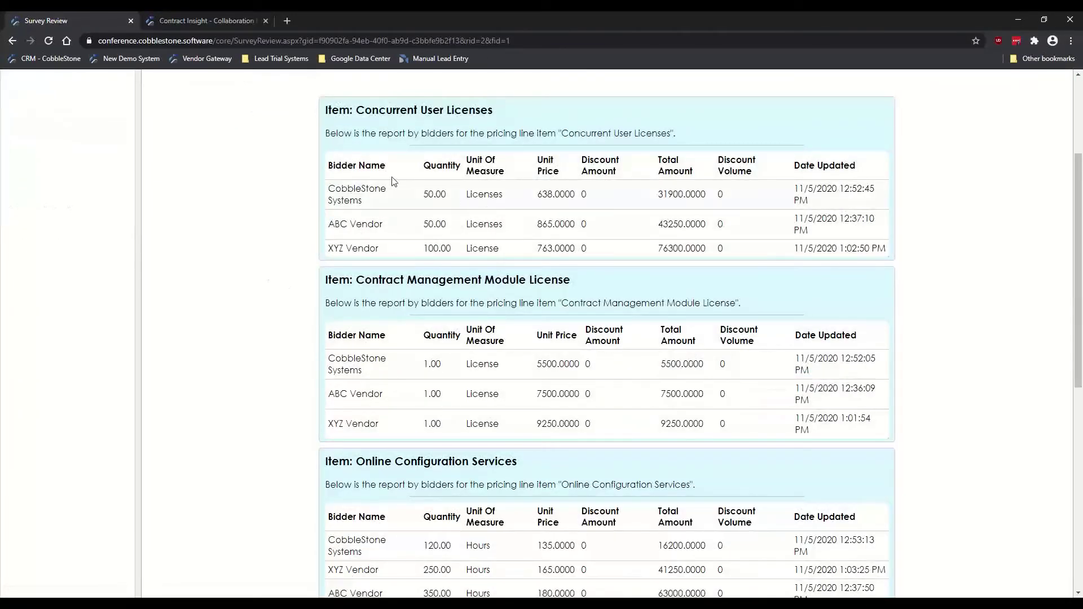
{"action": "scroll", "coordinate": [276, 195], "scroll_direction": "down", "scroll_amount": 3}
{"action": "scroll", "coordinate": [276, 194], "scroll_direction": "down", "scroll_amount": 3}
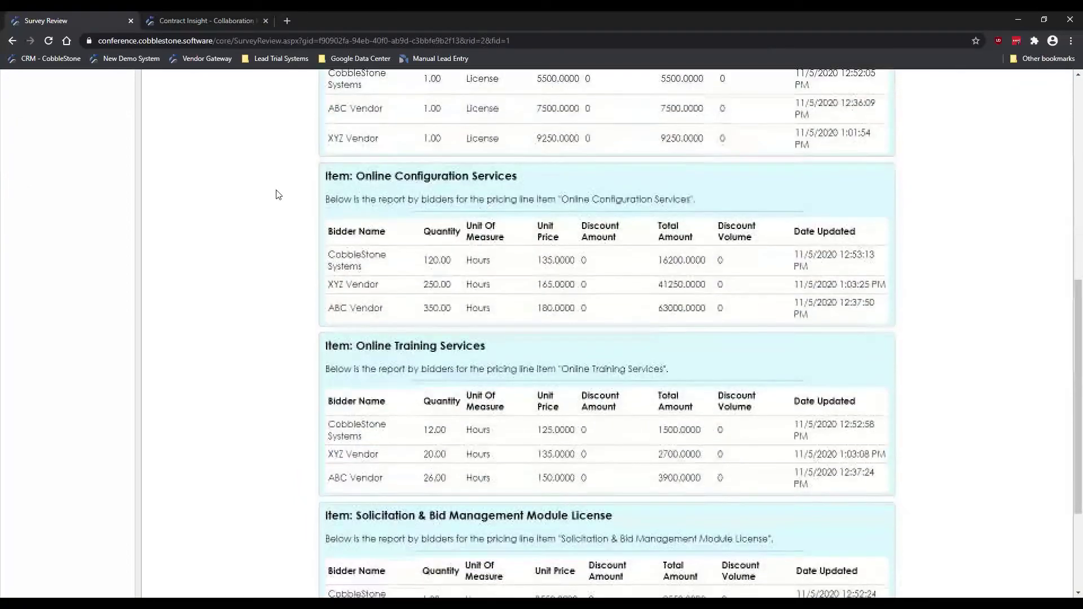
{"action": "scroll", "coordinate": [276, 195], "scroll_direction": "down", "scroll_amount": 2}
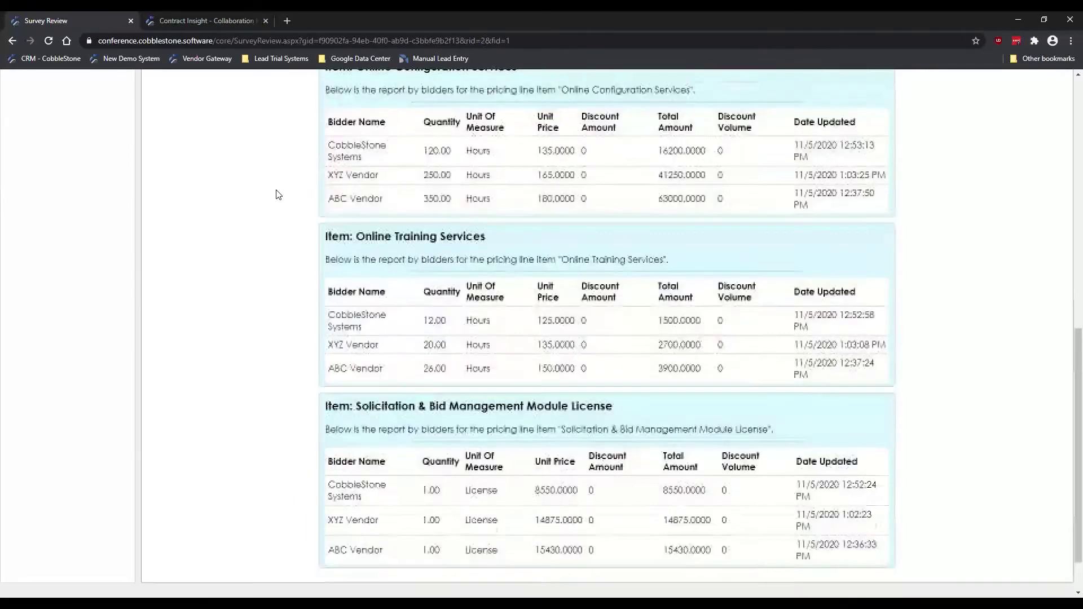
{"action": "scroll", "coordinate": [276, 195], "scroll_direction": "up", "scroll_amount": 8}
{"action": "scroll", "coordinate": [282, 199], "scroll_direction": "up", "scroll_amount": 3}
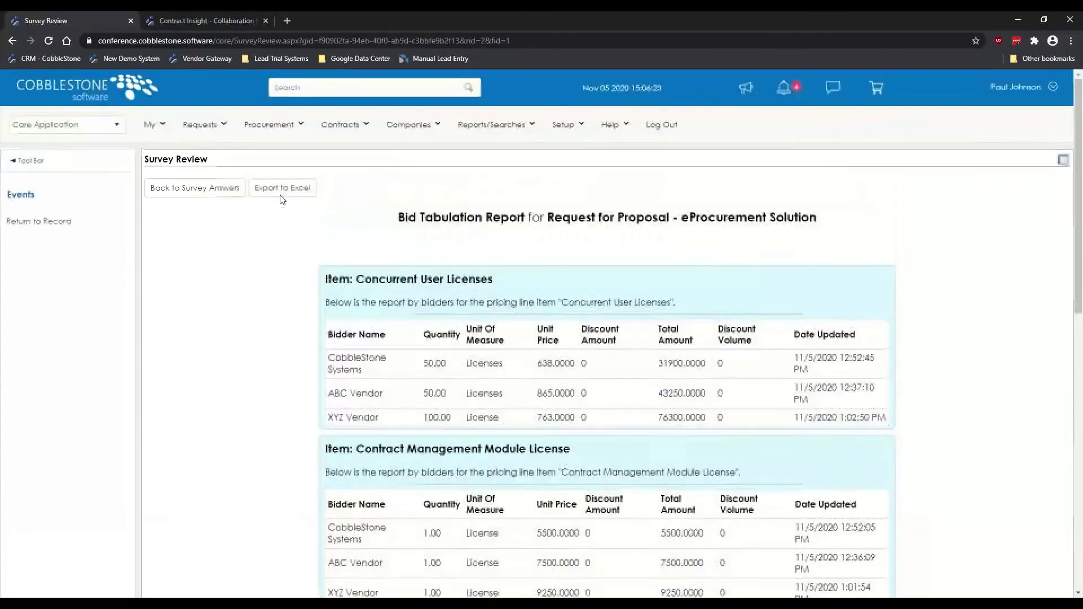
Step: Go Back to Survey Answers and review the Pricing section's vendor line items again
{"action": "left_click", "coordinate": [213, 188]}
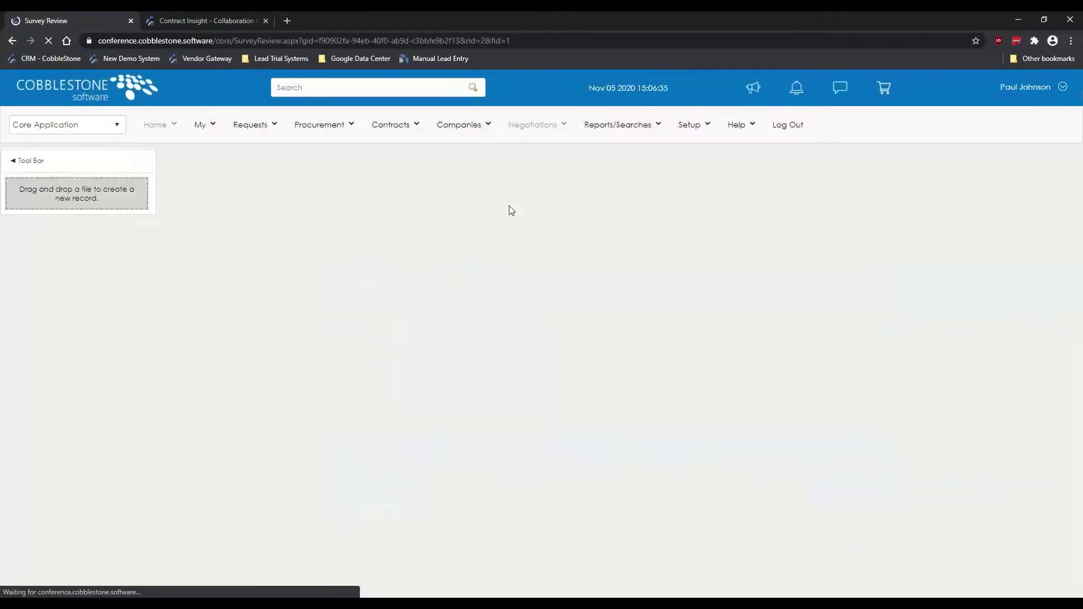
{"action": "scroll", "coordinate": [357, 252], "scroll_direction": "down", "scroll_amount": 1}
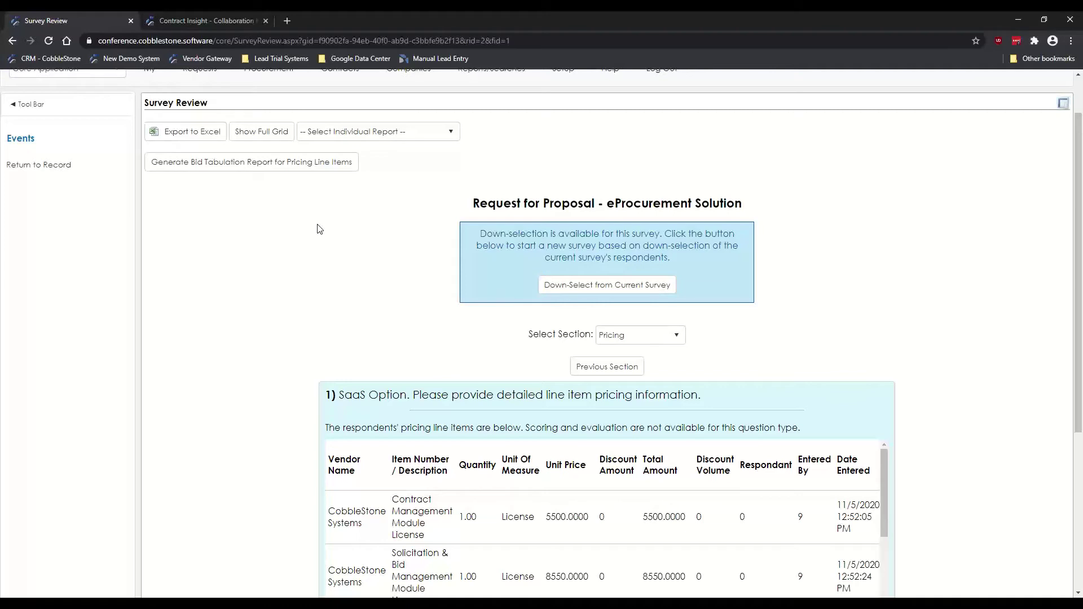
{"action": "scroll", "coordinate": [265, 224], "scroll_direction": "up", "scroll_amount": 1}
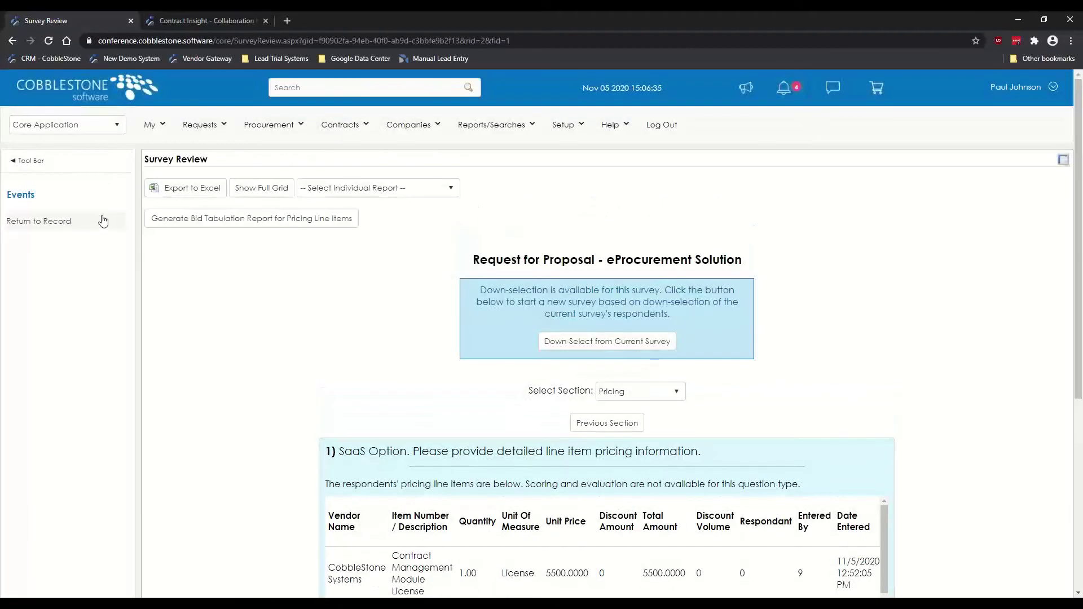
{"action": "left_click", "coordinate": [186, 188]}
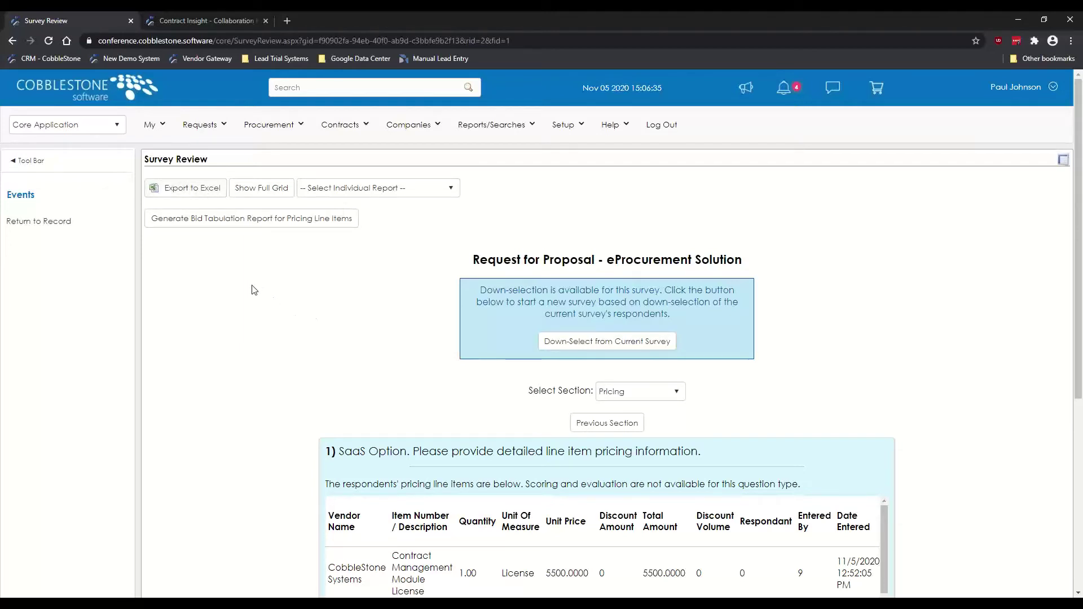
{"action": "scroll", "coordinate": [254, 291], "scroll_direction": "down", "scroll_amount": 1}
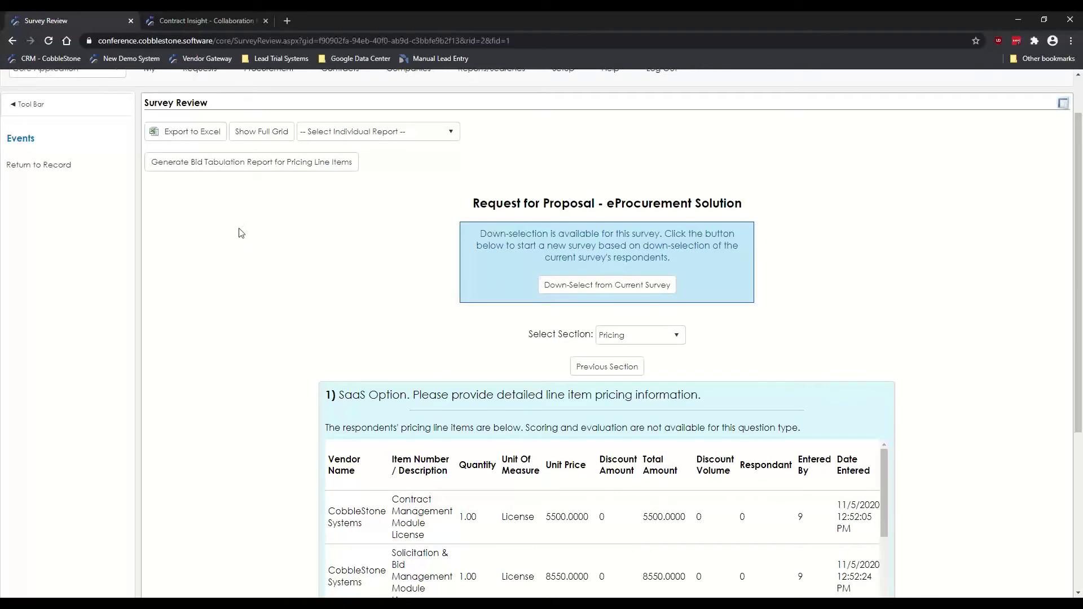
{"action": "left_click", "coordinate": [60, 165]}
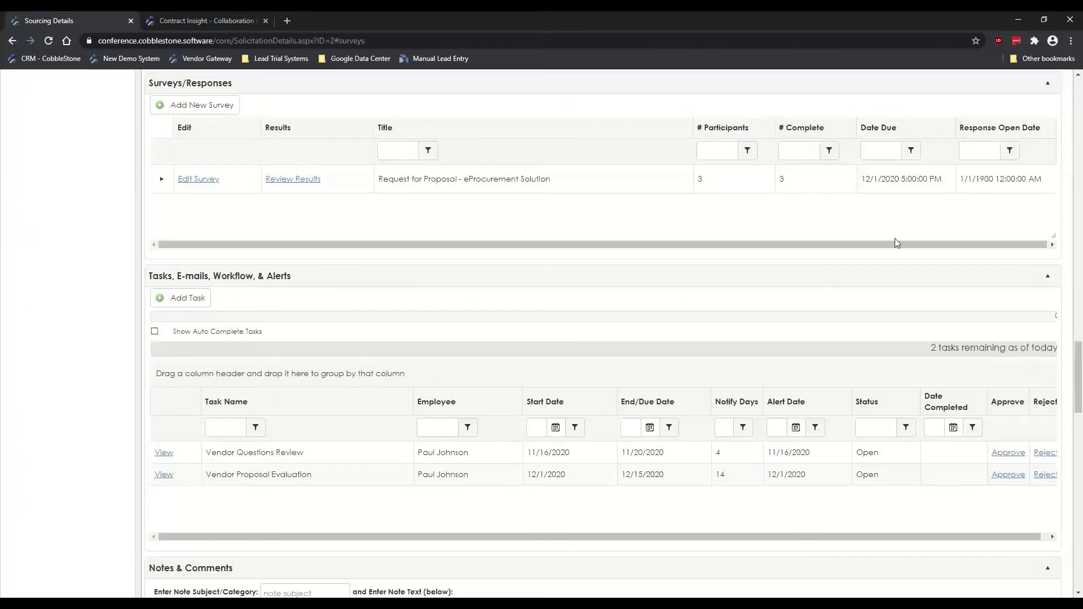
{"action": "left_click_drag", "start_coordinate": [1075, 378], "coordinate": [1076, 109]}
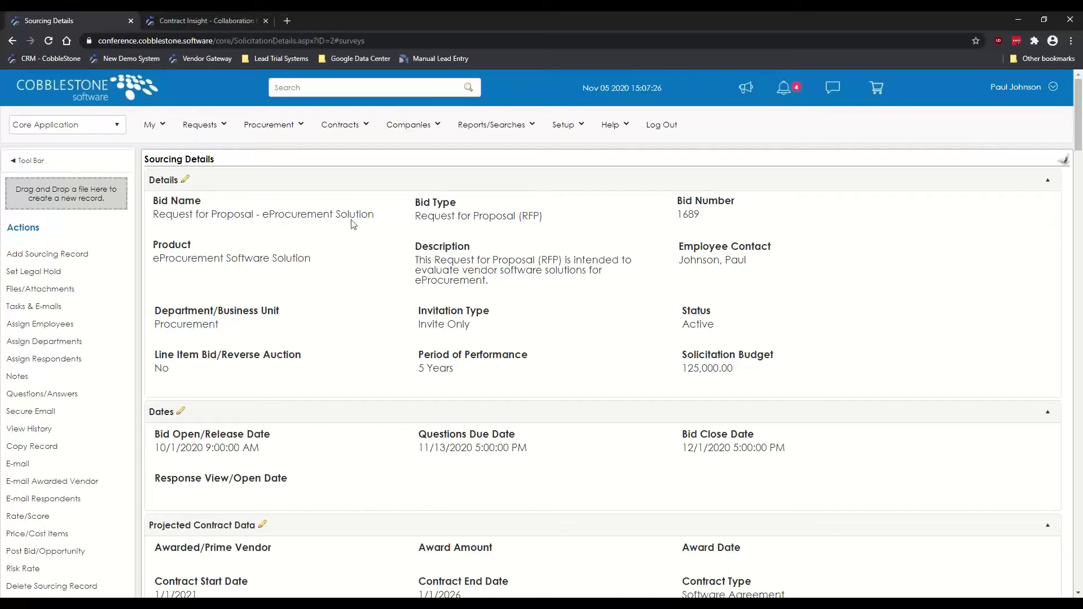
Step: Switch to the Contract Insight - Collaboration tab and look over the portal overview's menu bar
{"action": "left_click", "coordinate": [181, 18]}
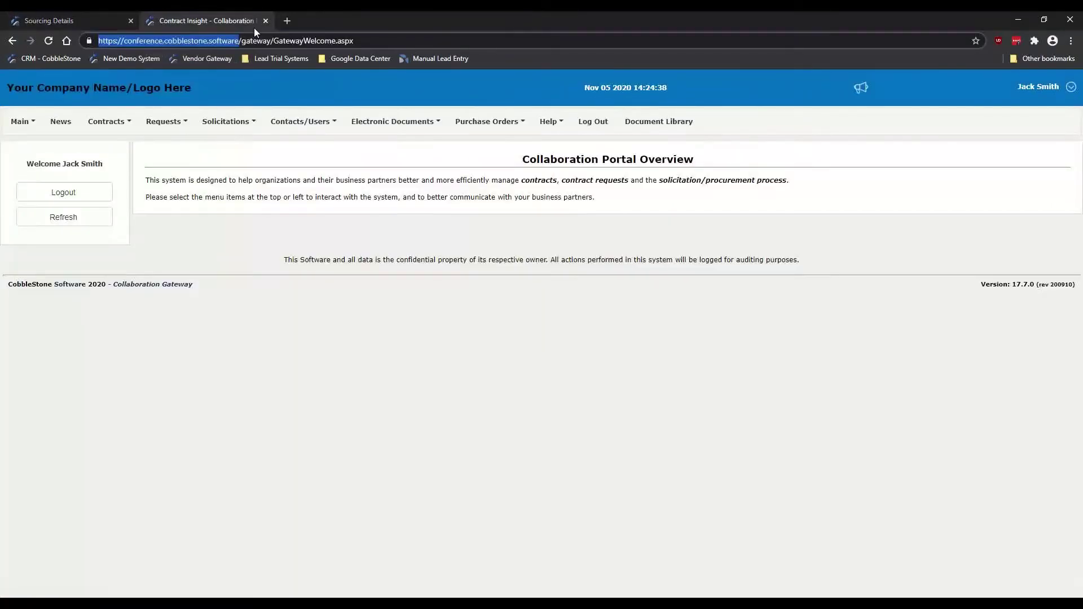
{"action": "left_click", "coordinate": [387, 177]}
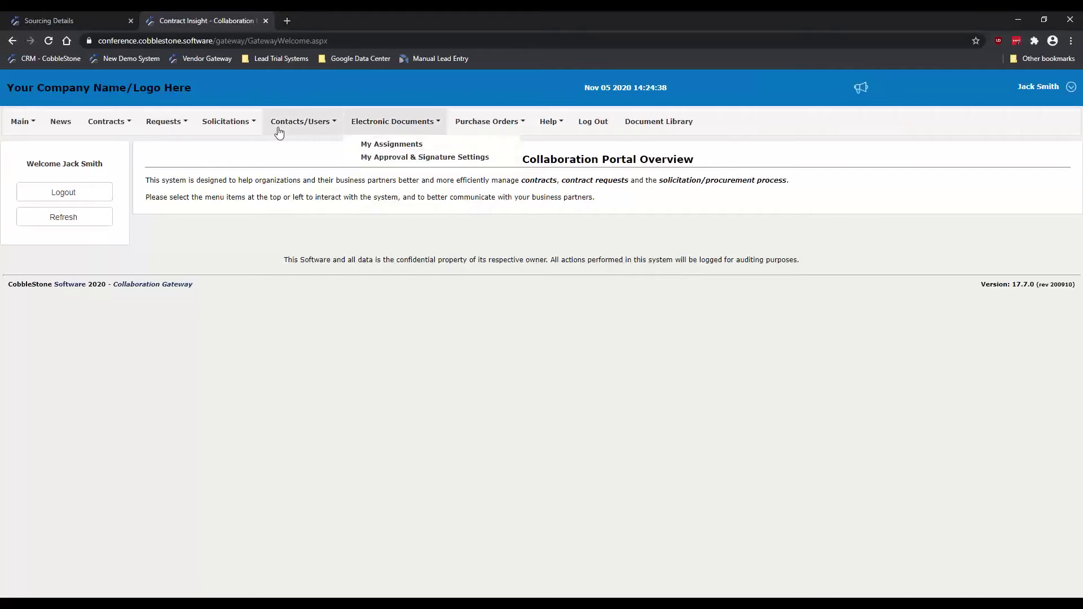
{"action": "mouse_move", "coordinate": [267, 127]}
{"action": "mouse_move", "coordinate": [299, 120]}
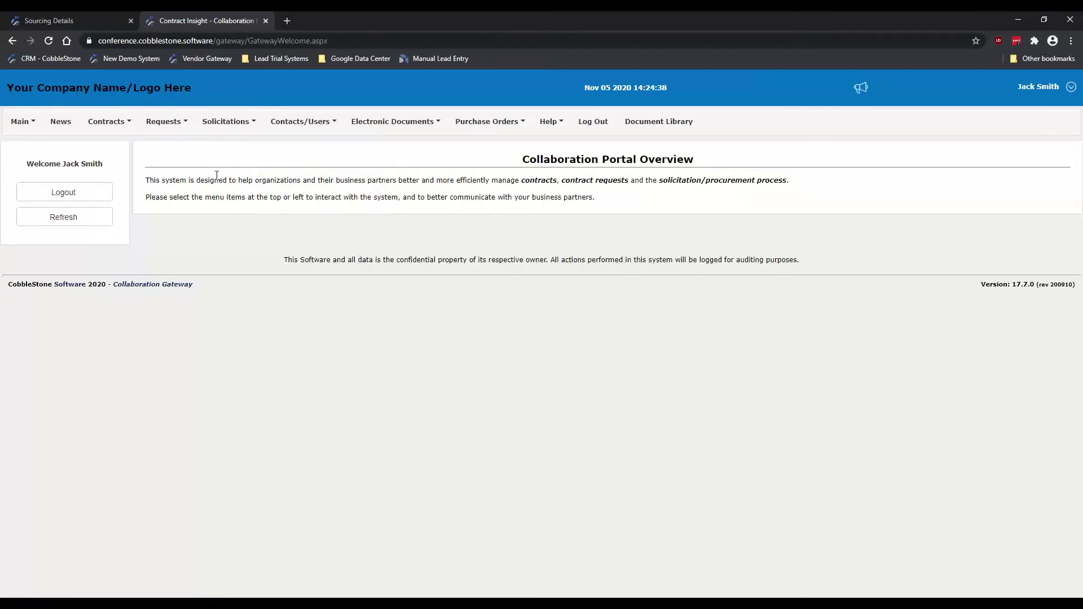
Step: Log out of the collaboration portal and return to the gateway login page
{"action": "left_click", "coordinate": [87, 195]}
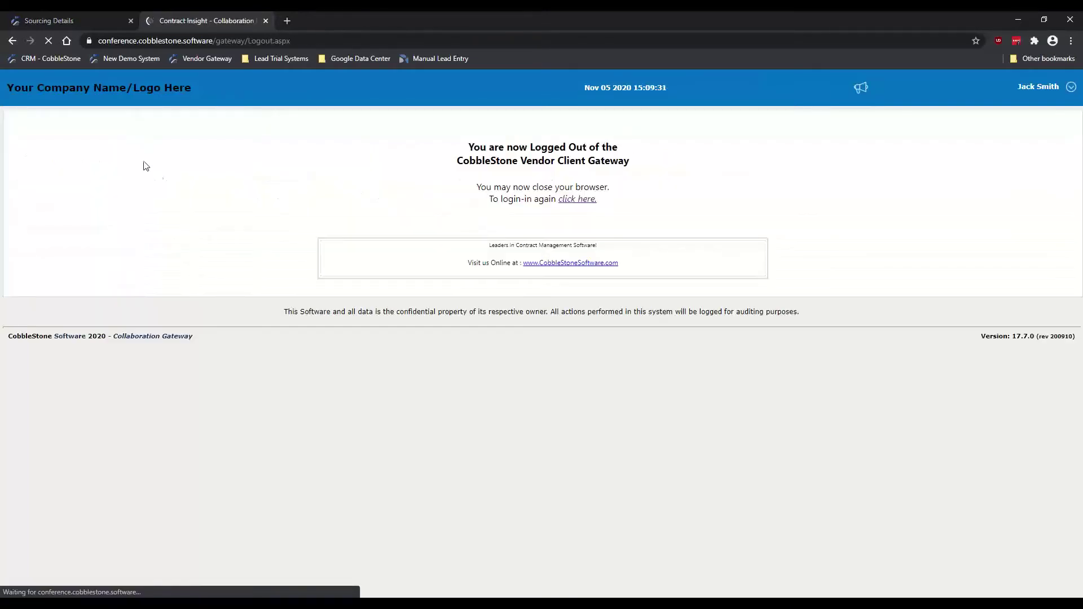
{"action": "left_click", "coordinate": [577, 200]}
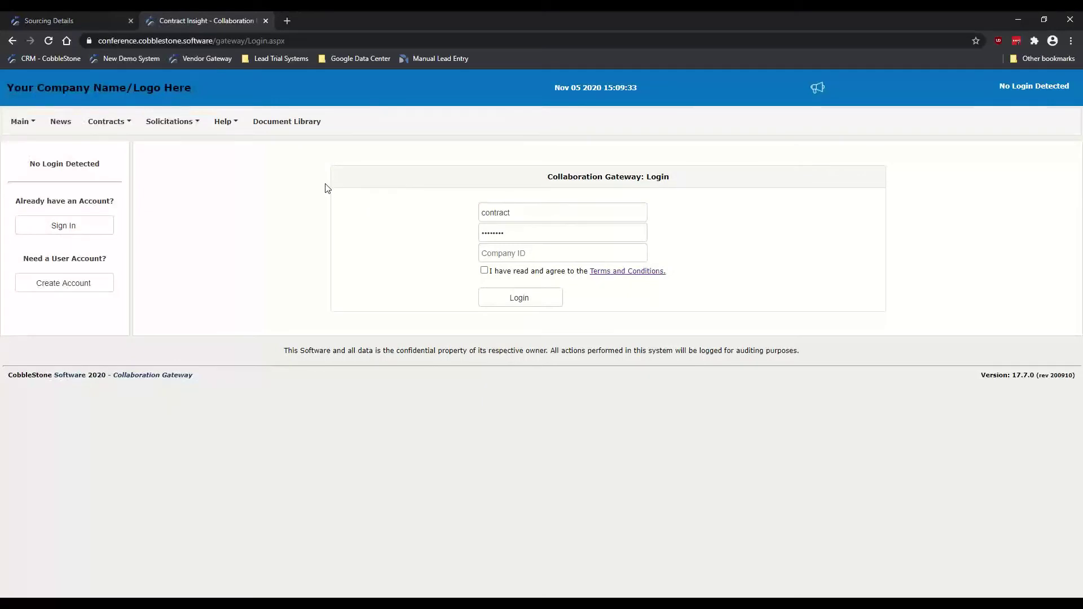
{"action": "left_click", "coordinate": [55, 25]}
{"action": "scroll", "coordinate": [38, 305], "scroll_direction": "down", "scroll_amount": 3}
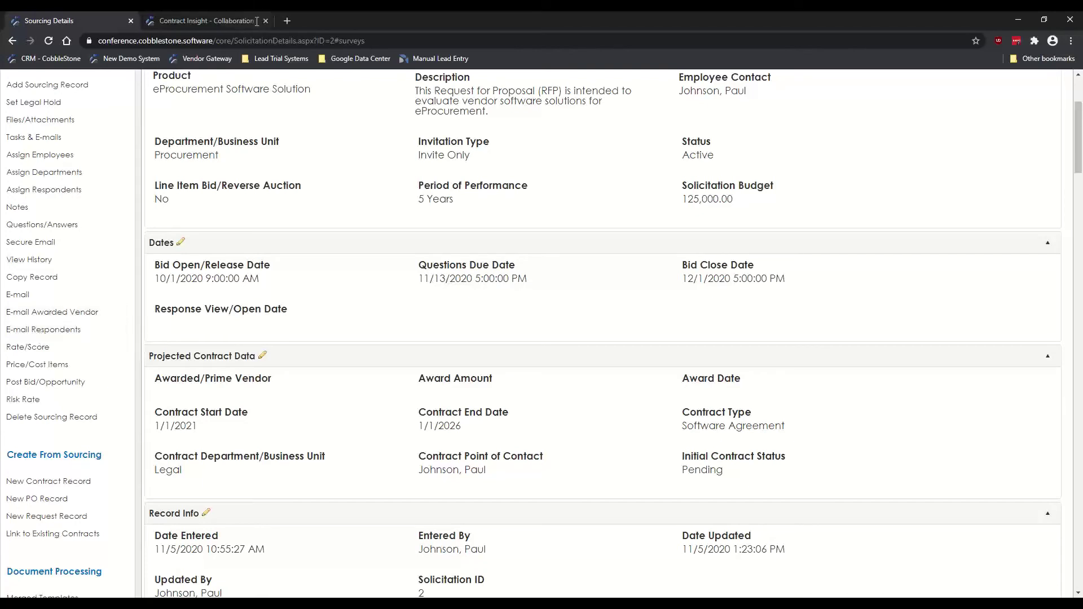
{"action": "left_click", "coordinate": [205, 22]}
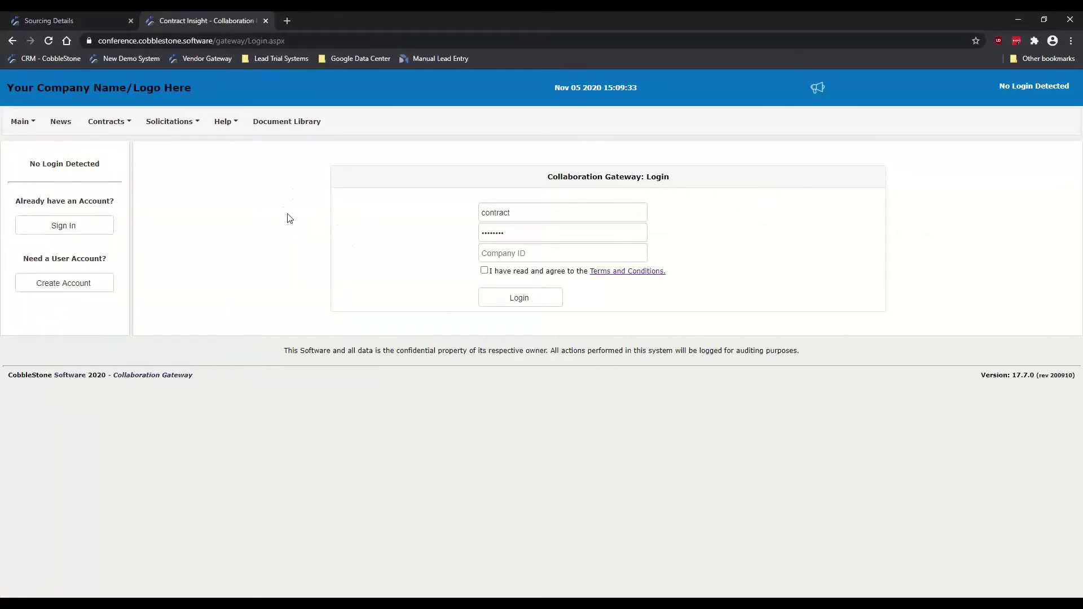
Step: Enter the vendor's username, password and company ID, and accept the terms and conditions
{"action": "left_click", "coordinate": [519, 232]}
{"action": "left_click", "coordinate": [529, 214]}
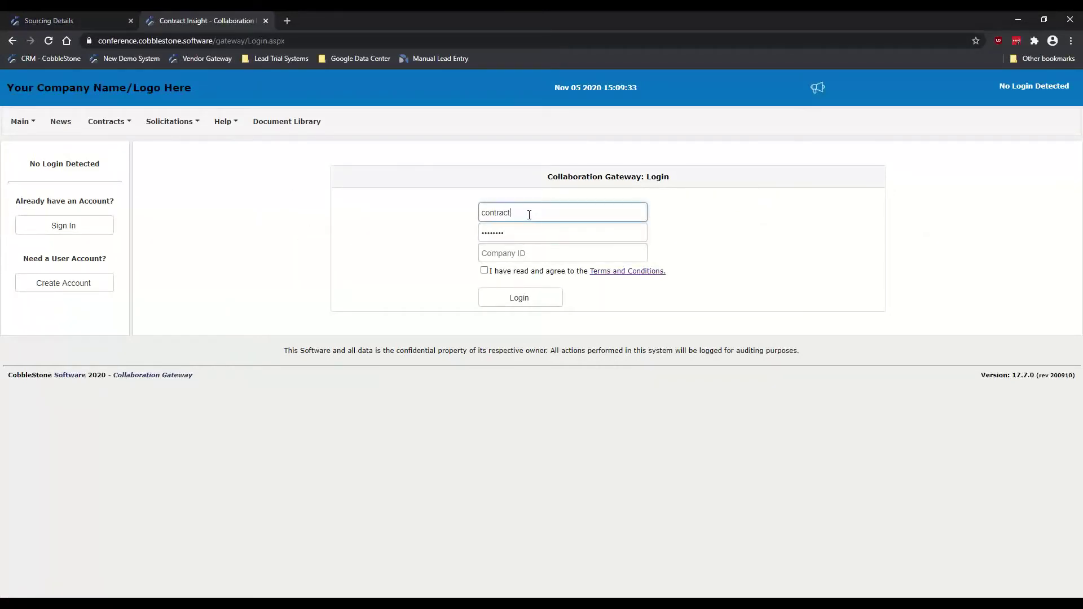
{"action": "double_click", "coordinate": [529, 215]}
{"action": "key", "text": "Tab"}
{"action": "type", "text": "********"}
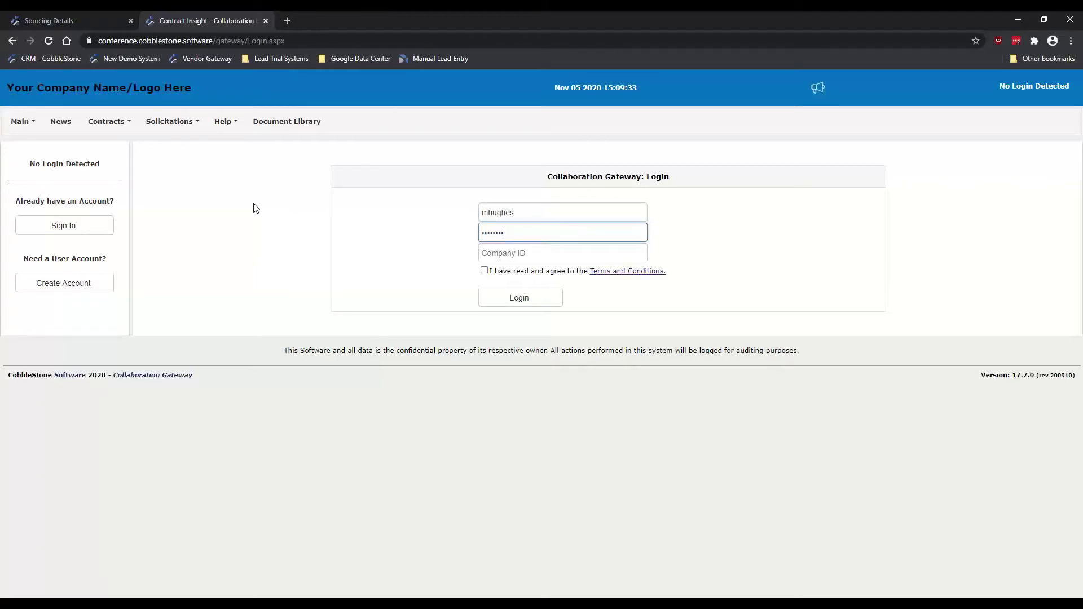
{"action": "key", "text": "Tab"}
{"action": "type", "text": "168"}
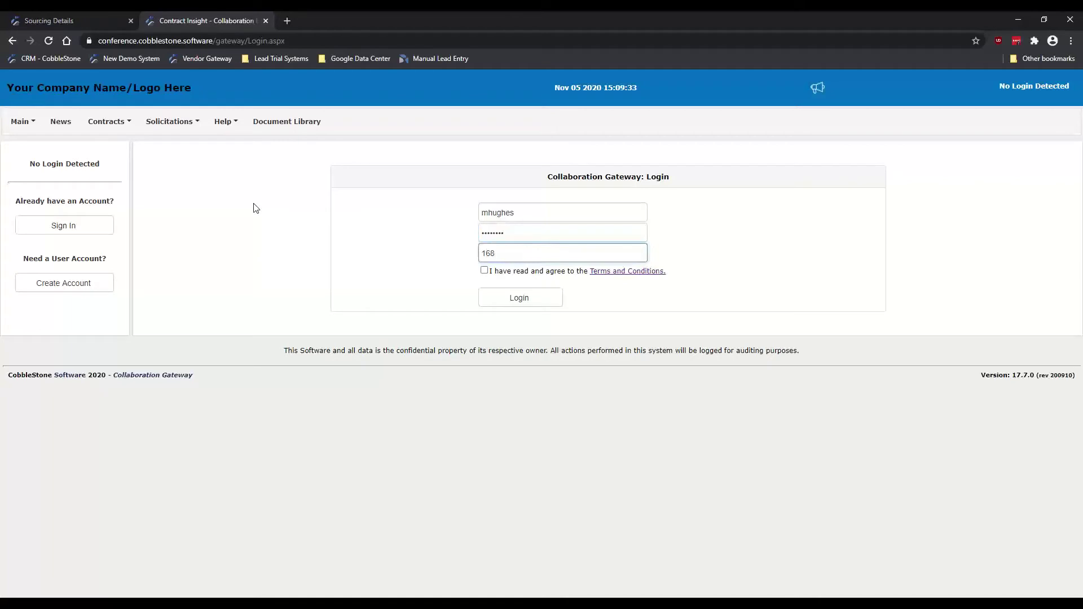
{"action": "left_click", "coordinate": [485, 271]}
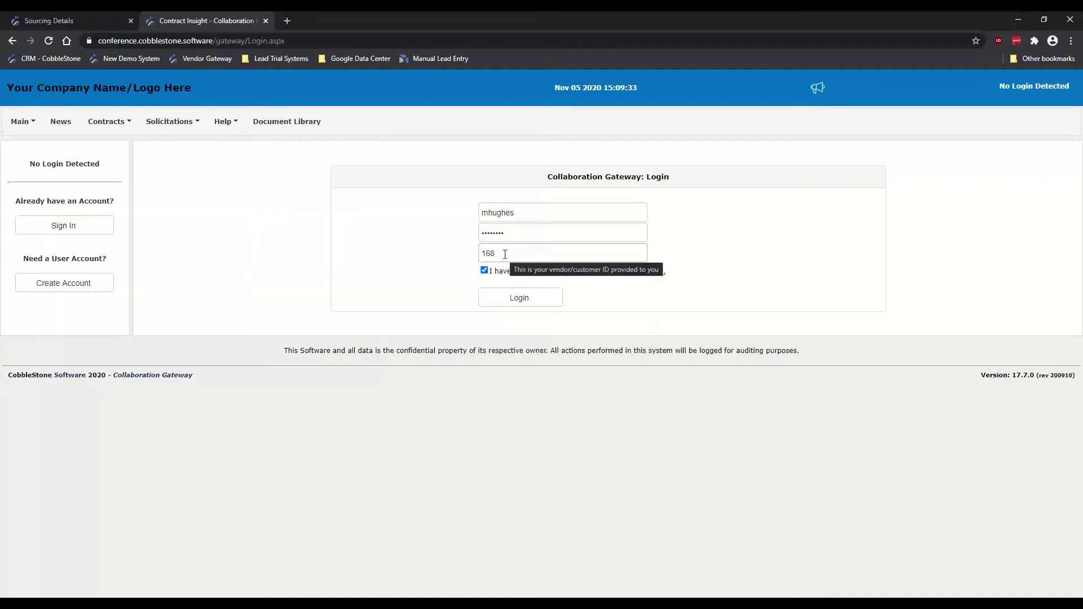
{"action": "left_click", "coordinate": [388, 234]}
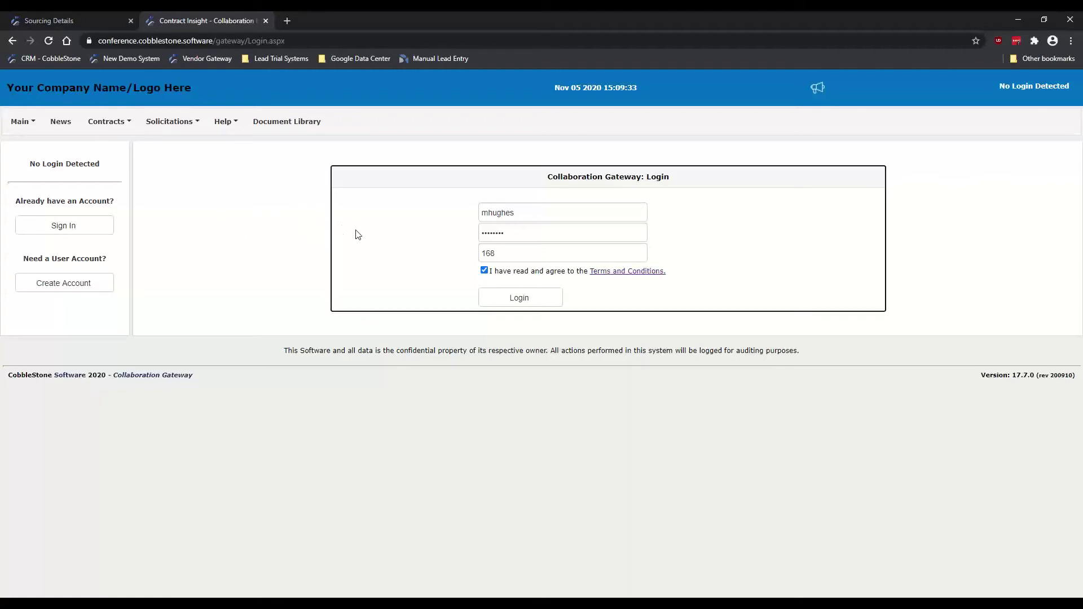
Step: Log in as the vendor and dismiss the password-update prompt
{"action": "left_click", "coordinate": [522, 306]}
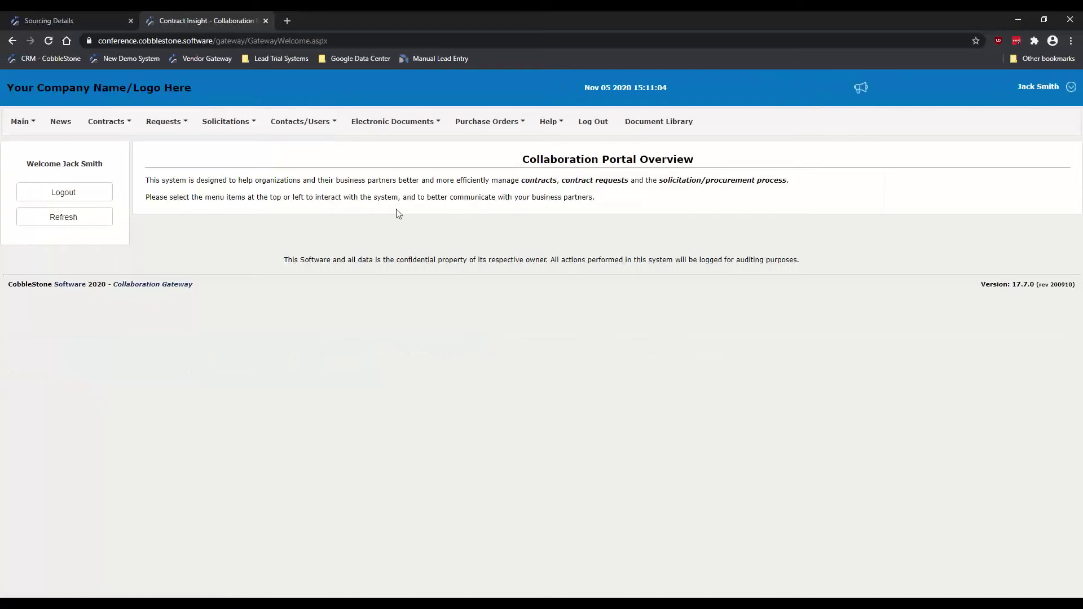
{"action": "left_click", "coordinate": [987, 175]}
{"action": "left_click_drag", "start_coordinate": [105, 163], "coordinate": [63, 164]}
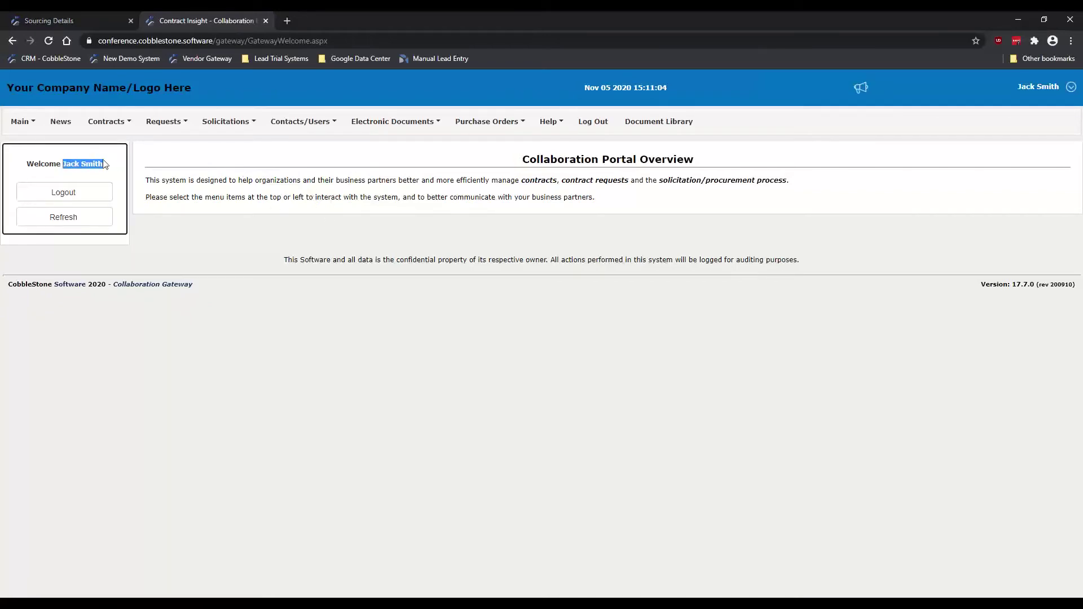
{"action": "left_click", "coordinate": [74, 164]}
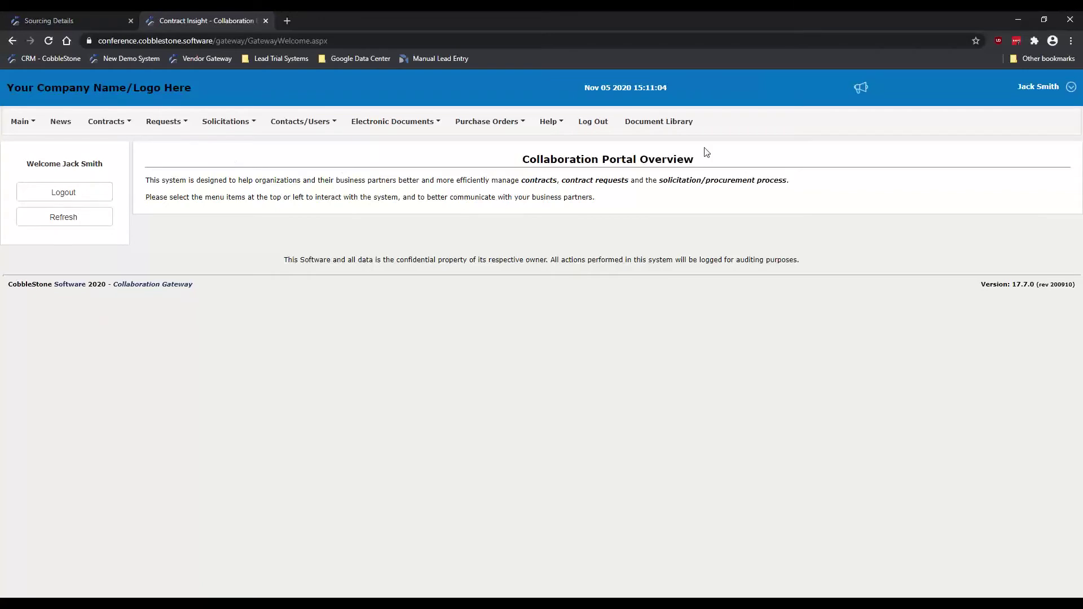
Step: Look over the Contacts/Users, Contracts, Purchase Orders and Solicitations menus
{"action": "left_click", "coordinate": [300, 122]}
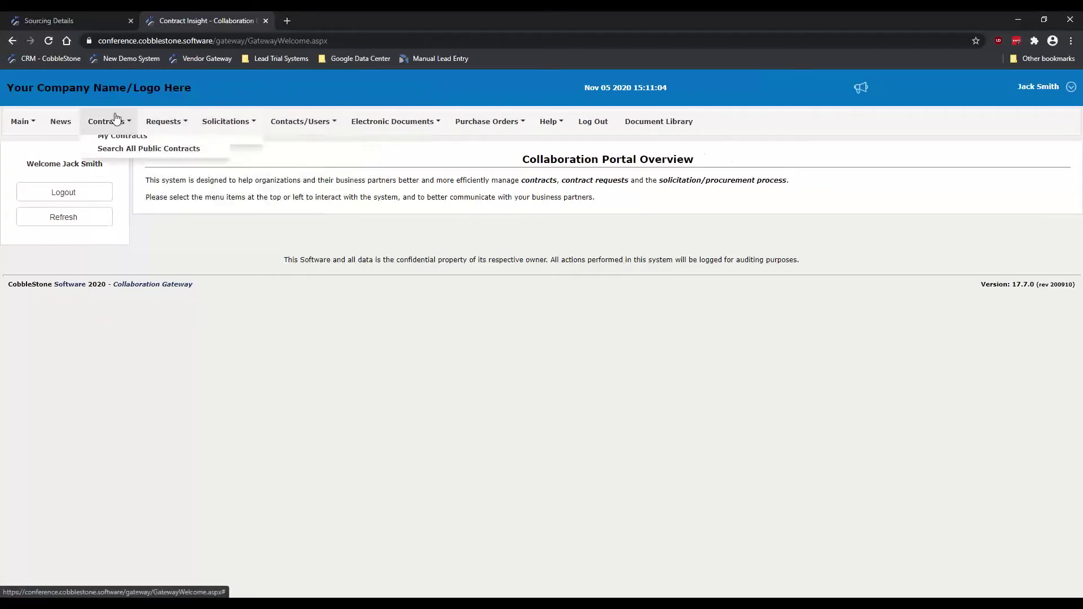
{"action": "mouse_move", "coordinate": [114, 127]}
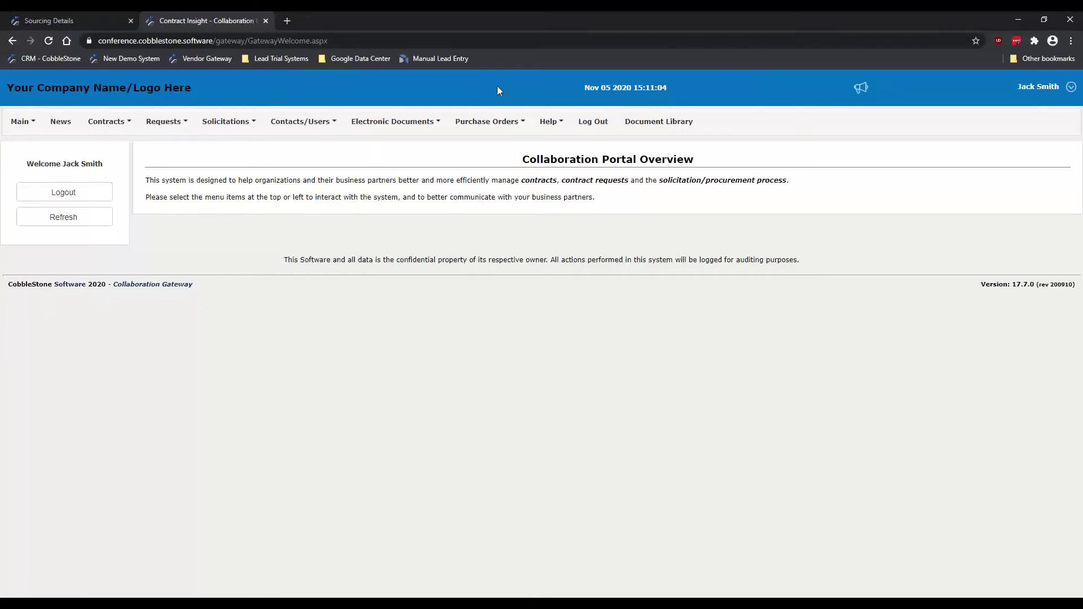
{"action": "mouse_move", "coordinate": [485, 123]}
{"action": "mouse_move", "coordinate": [225, 124]}
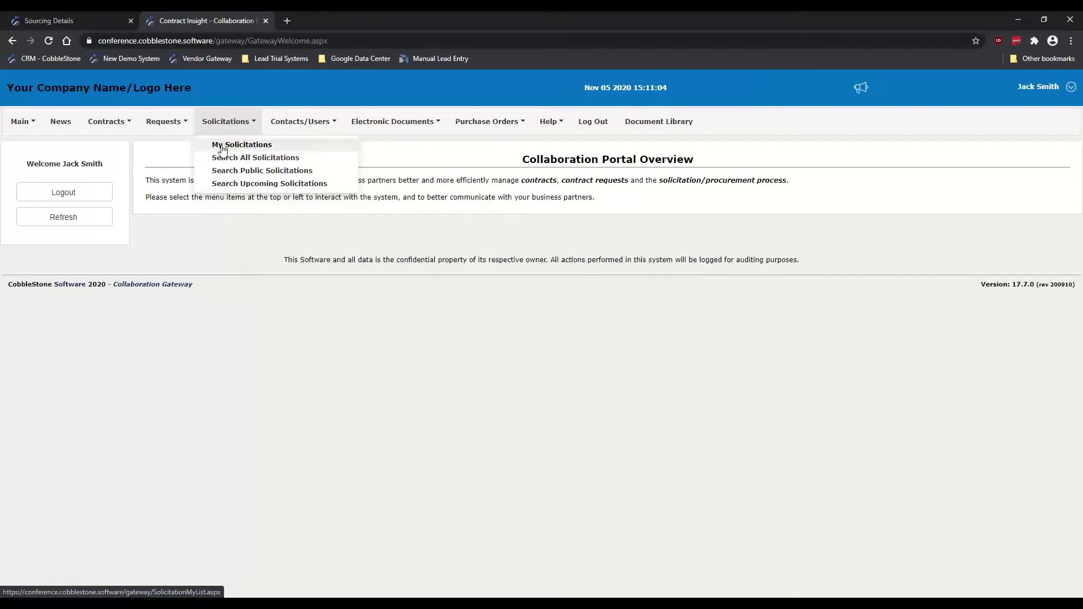
Step: Open My Solicitations and view the Request for Proposal - eProcurement Solution details
{"action": "left_click", "coordinate": [309, 157]}
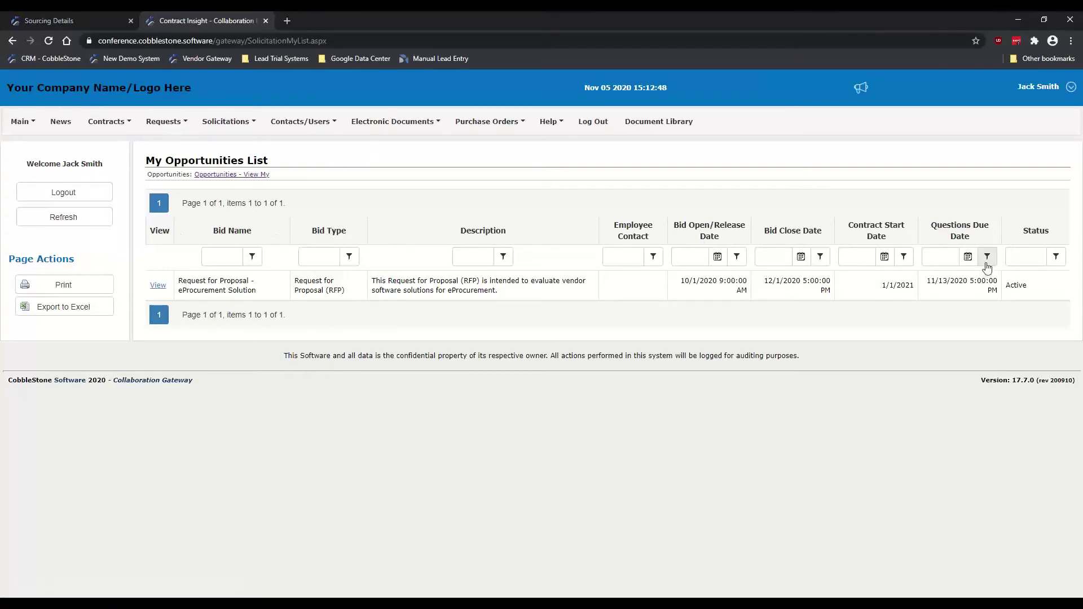
{"action": "left_click", "coordinate": [158, 286]}
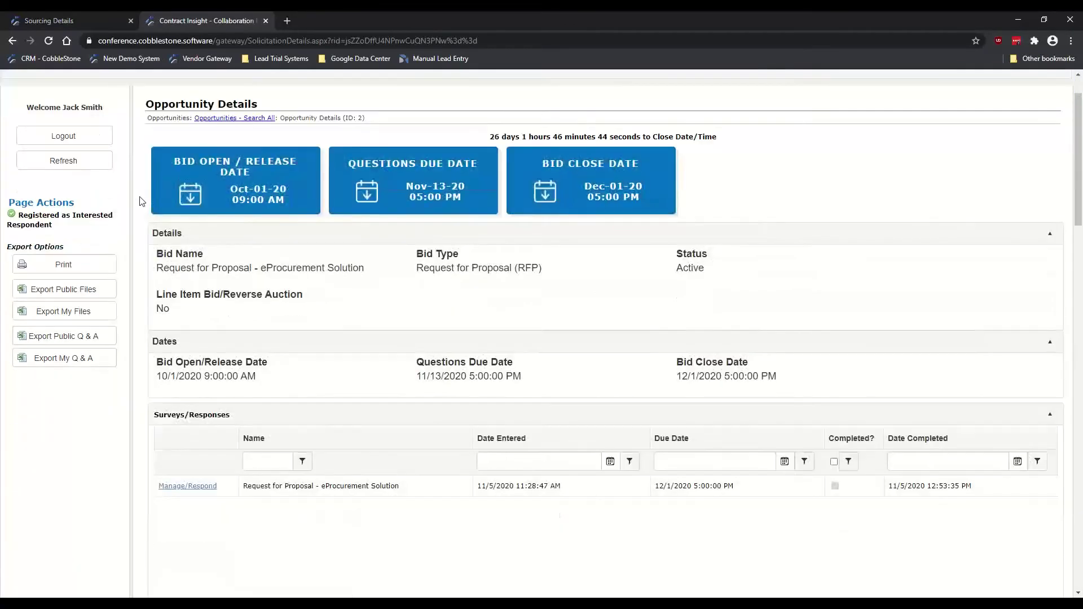
Step: Review the countdown to bid close on the eProcurement Solution opportunity details
{"action": "scroll", "coordinate": [140, 201], "scroll_direction": "down", "scroll_amount": 1}
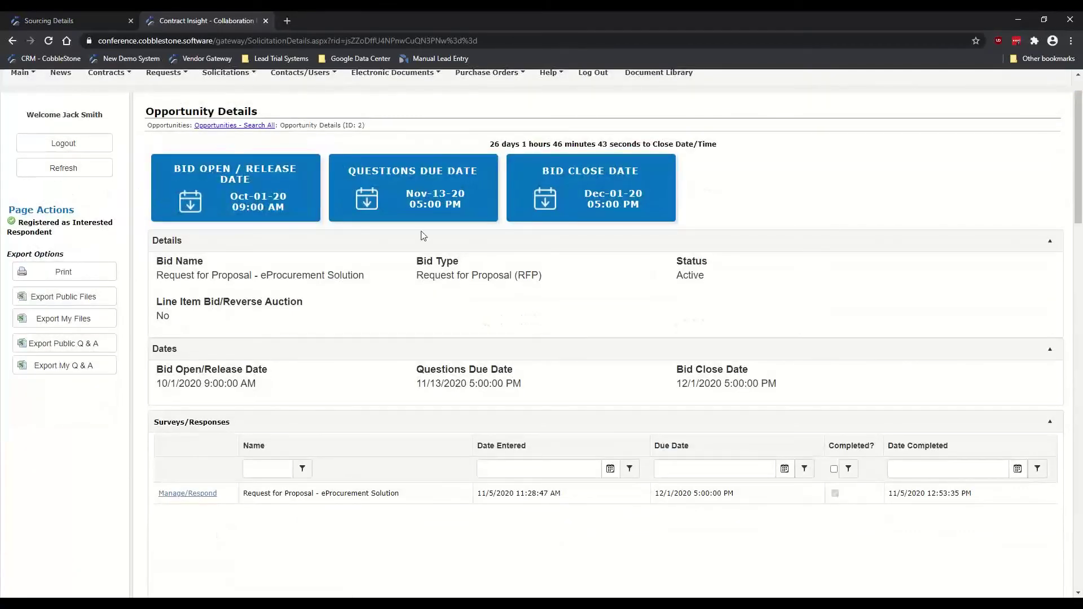
{"action": "scroll", "coordinate": [1078, 78], "scroll_direction": "up", "scroll_amount": 1}
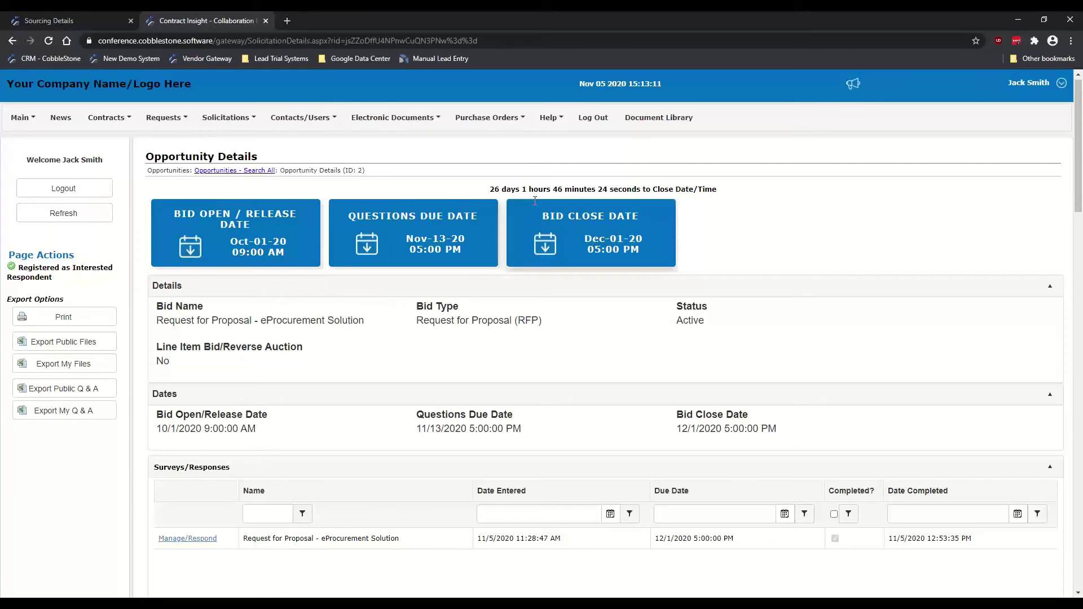
{"action": "left_click_drag", "start_coordinate": [489, 192], "coordinate": [653, 189]}
{"action": "left_click", "coordinate": [569, 185]}
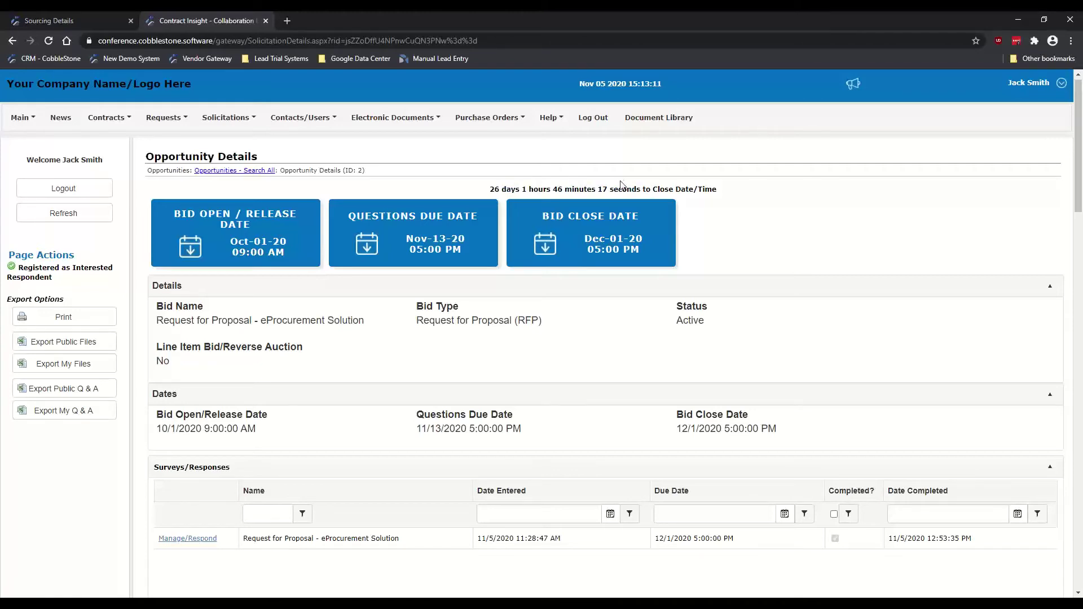
{"action": "left_click_drag", "start_coordinate": [489, 190], "coordinate": [705, 189]}
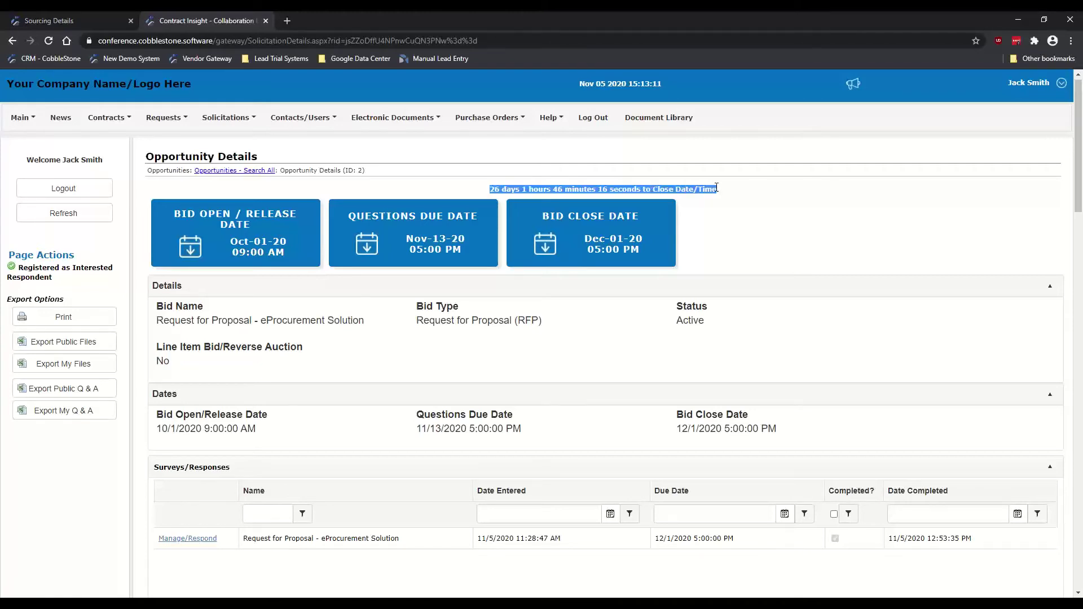
{"action": "left_click", "coordinate": [743, 213]}
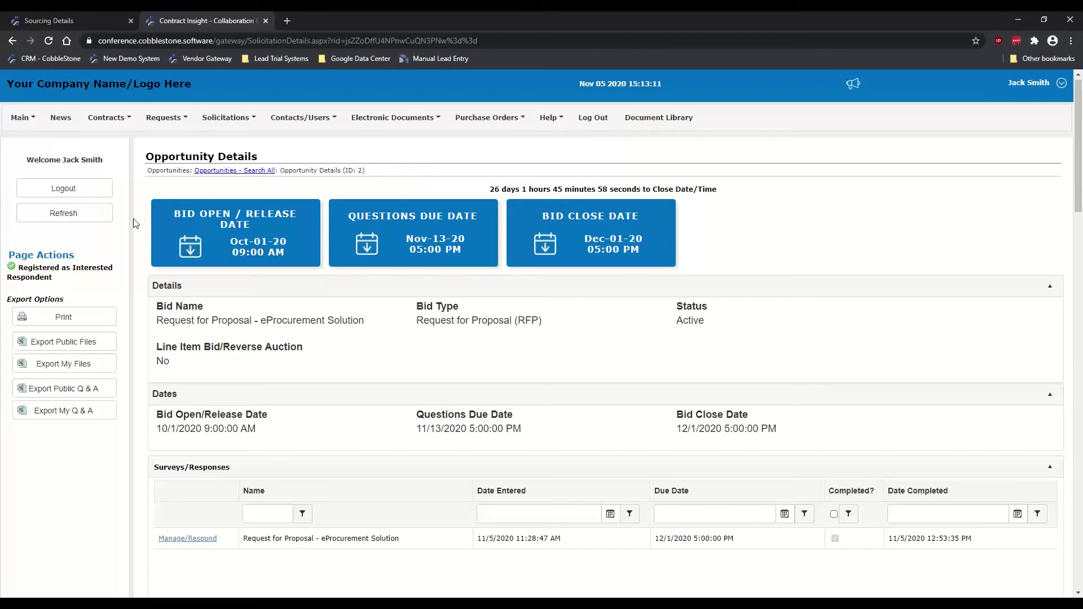
Step: Scroll to the survey response completed 11/5/2020 12:53:35 PM and the published RFP file
{"action": "scroll", "coordinate": [139, 236], "scroll_direction": "down", "scroll_amount": 2}
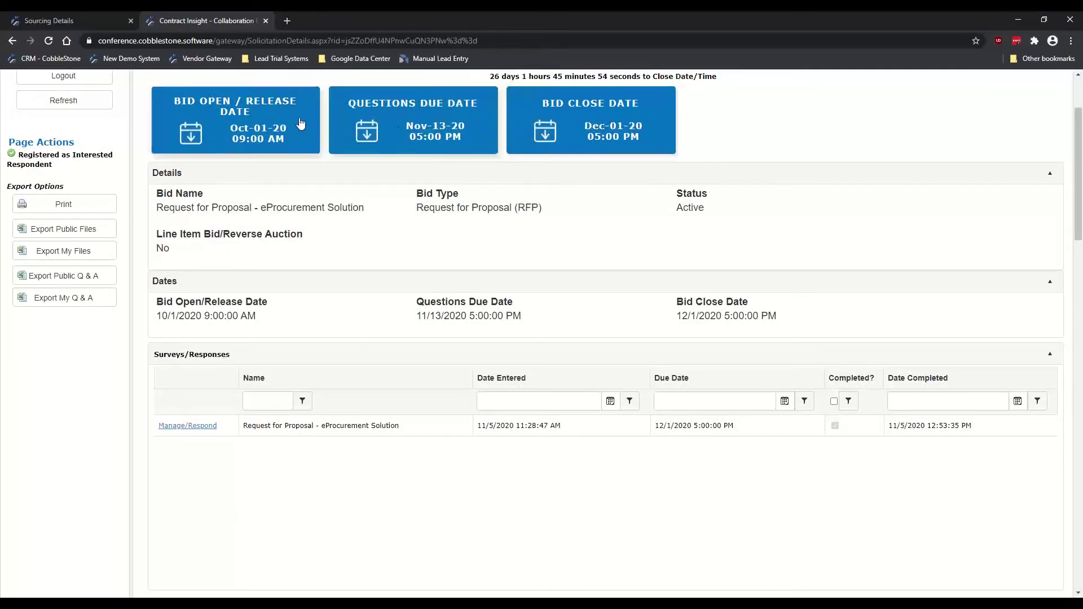
{"action": "scroll", "coordinate": [167, 168], "scroll_direction": "down", "scroll_amount": 1}
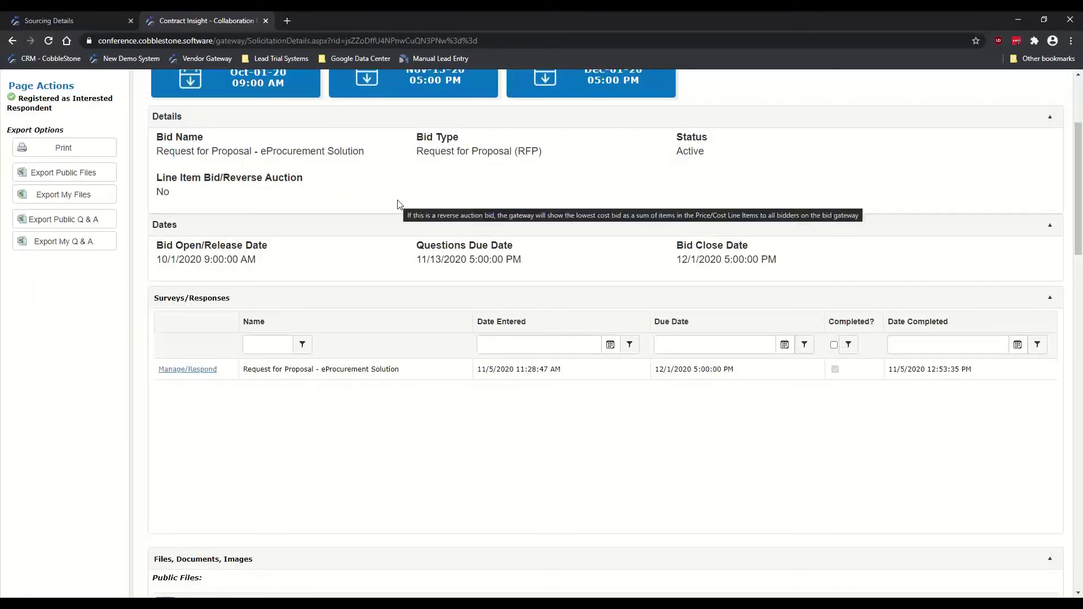
{"action": "scroll", "coordinate": [377, 220], "scroll_direction": "up", "scroll_amount": 1}
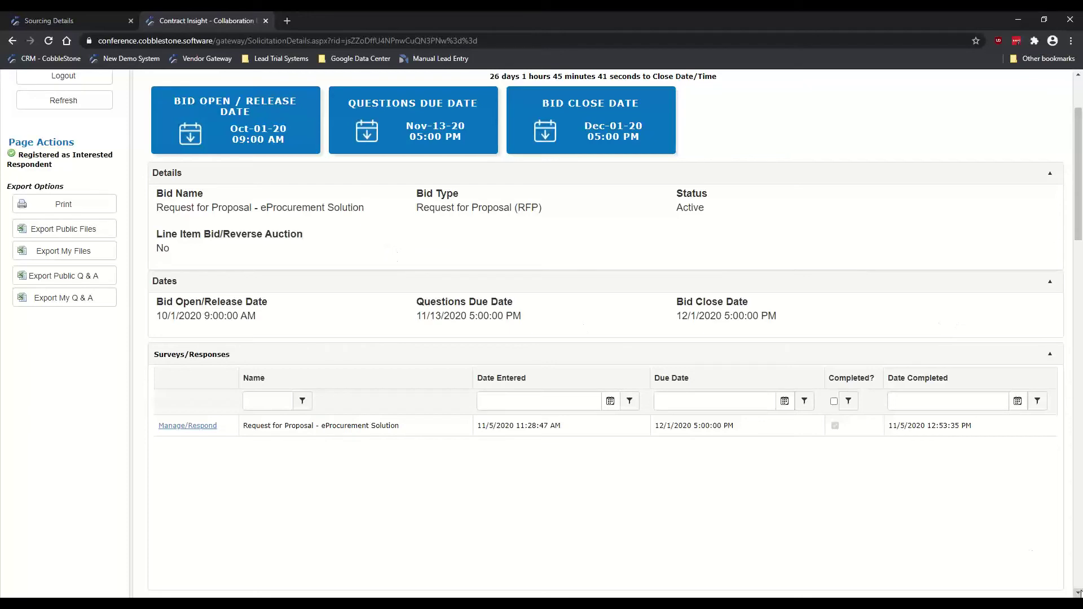
{"action": "left_click", "coordinate": [1078, 593]}
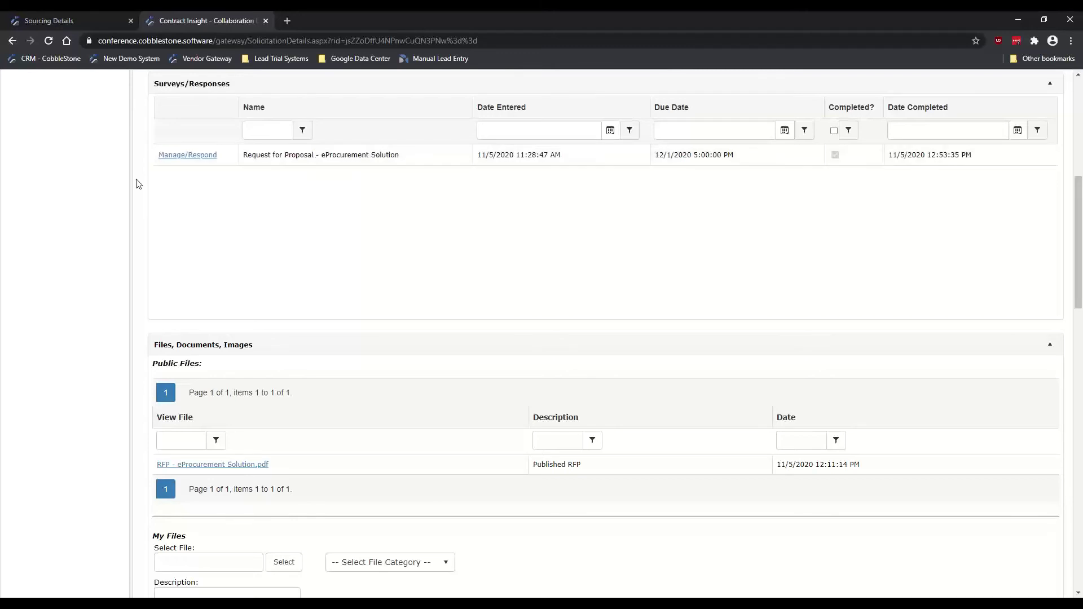
{"action": "scroll", "coordinate": [135, 187], "scroll_direction": "up", "scroll_amount": 1}
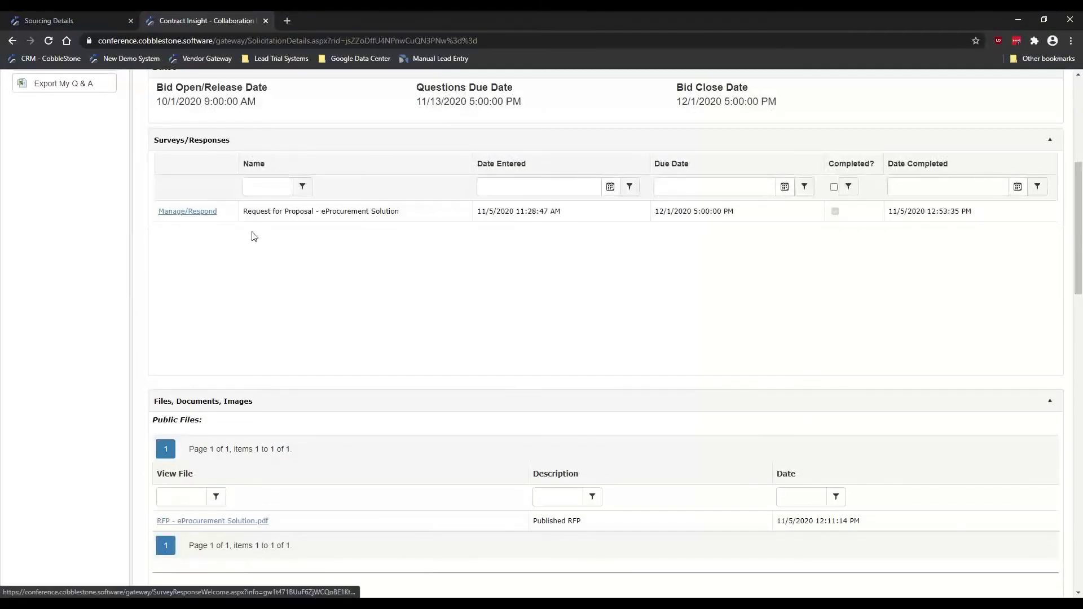
Step: Open the eProcurement RFP survey response via Manage/Respond and resume the saved questionnaire
{"action": "left_click", "coordinate": [174, 215]}
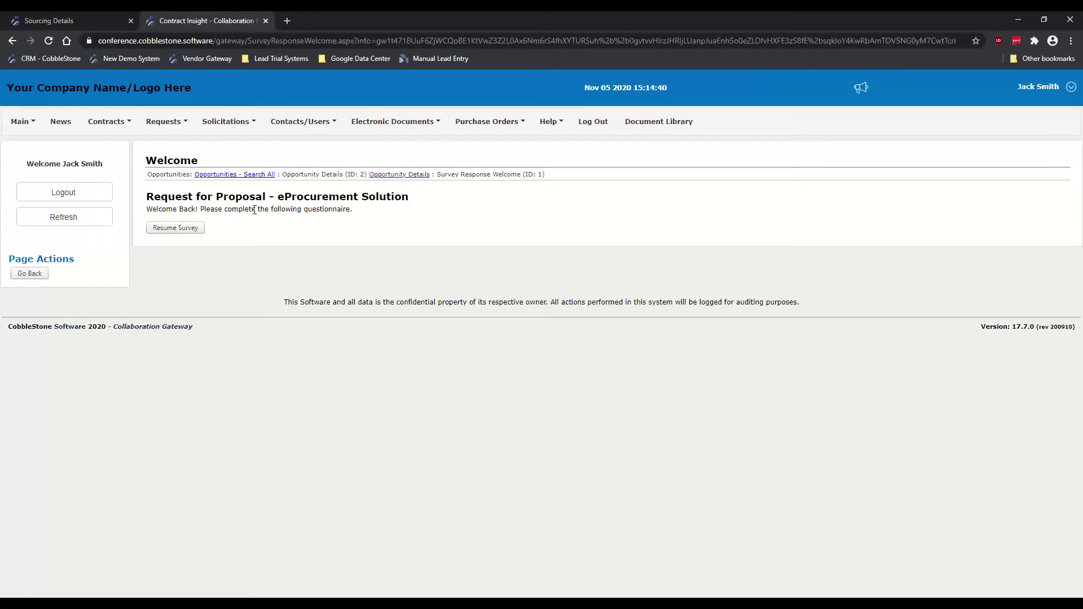
{"action": "left_click", "coordinate": [187, 230]}
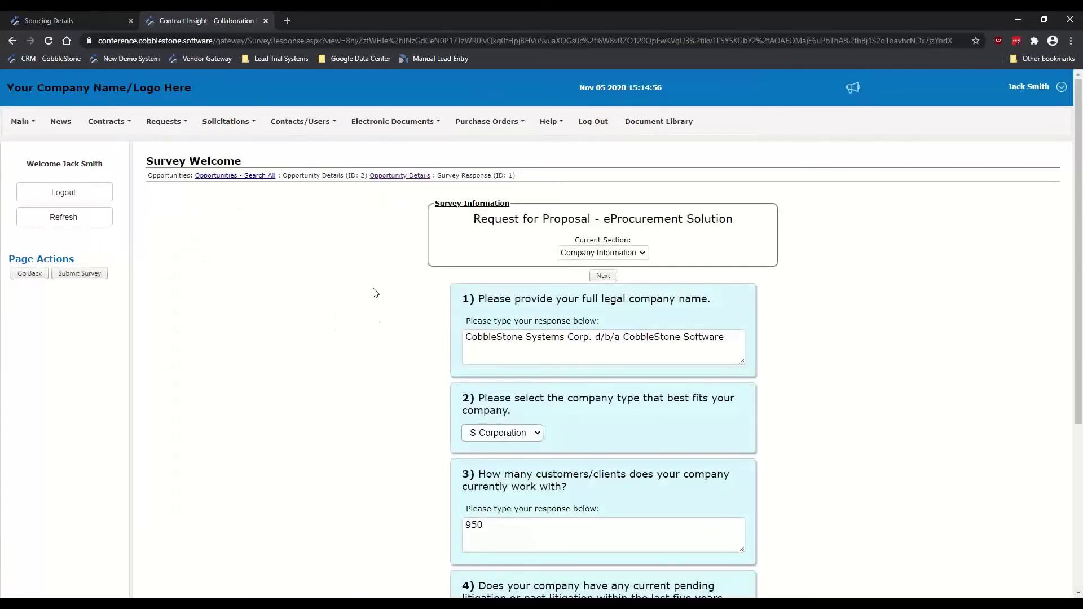
{"action": "scroll", "coordinate": [372, 291], "scroll_direction": "down", "scroll_amount": 2}
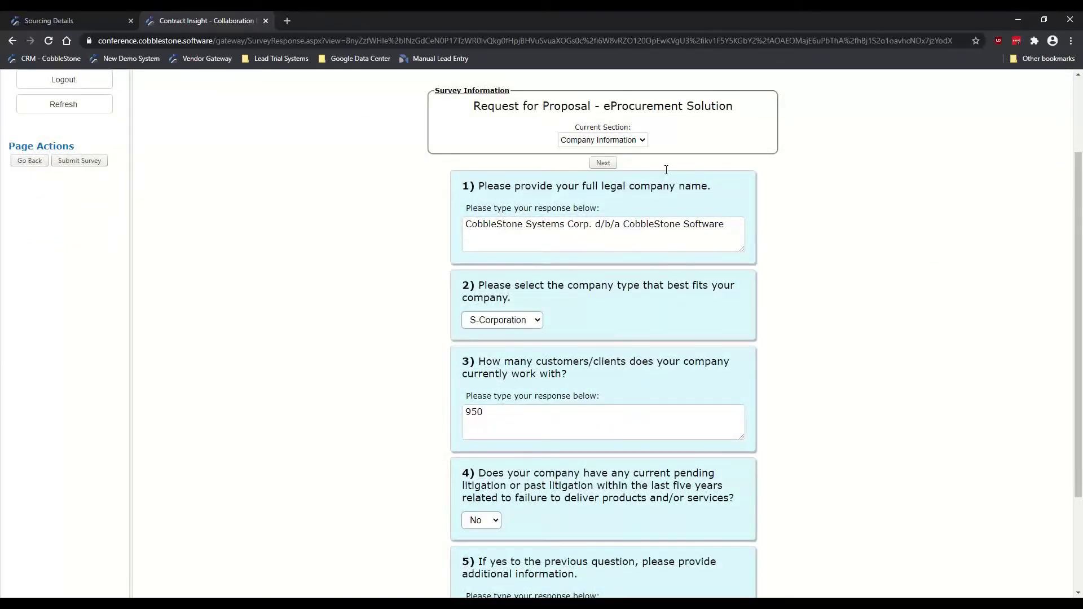
{"action": "left_click", "coordinate": [596, 141]}
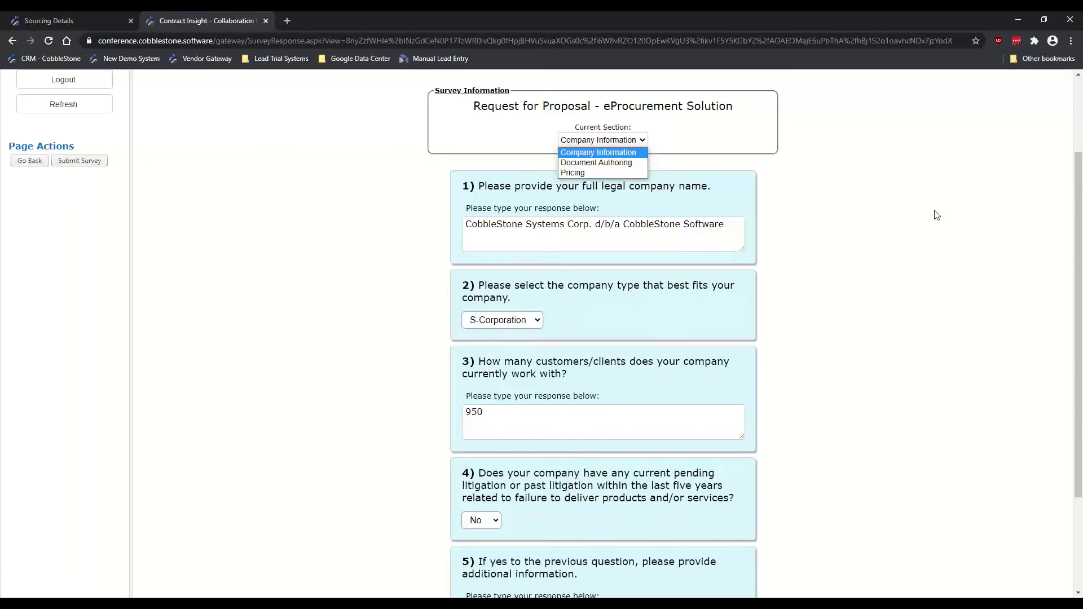
{"action": "left_click", "coordinate": [918, 207]}
Step: Review the Company Information answers: company name, S-Corporation type, 950 customers
{"action": "scroll", "coordinate": [458, 192], "scroll_direction": "down", "scroll_amount": 1}
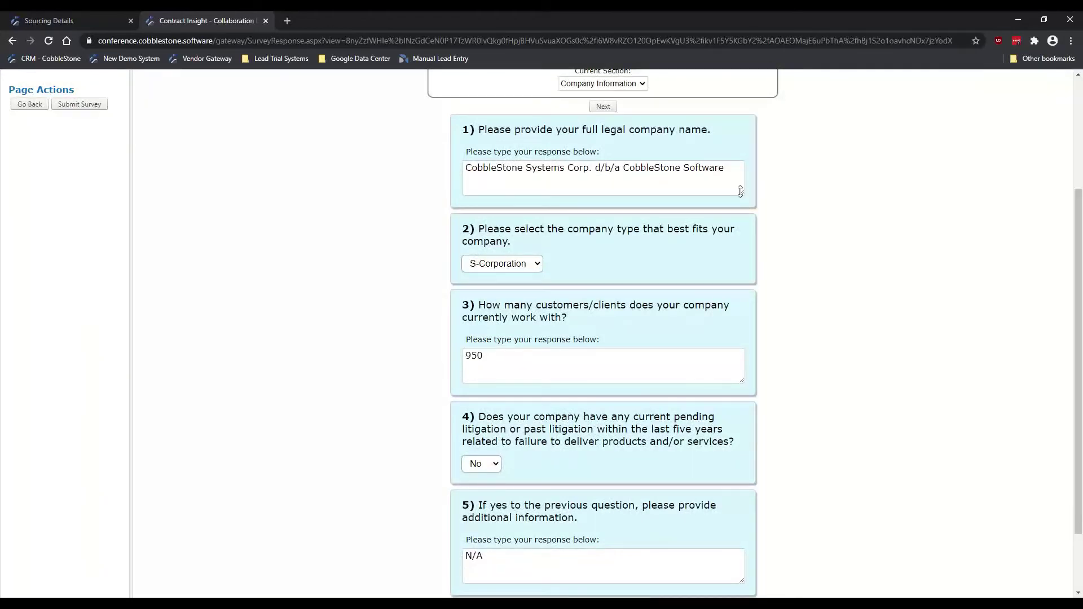
{"action": "left_click_drag", "start_coordinate": [741, 191], "coordinate": [743, 214]}
{"action": "left_click_drag", "start_coordinate": [726, 168], "coordinate": [462, 165]}
{"action": "scroll", "coordinate": [407, 203], "scroll_direction": "down", "scroll_amount": 1}
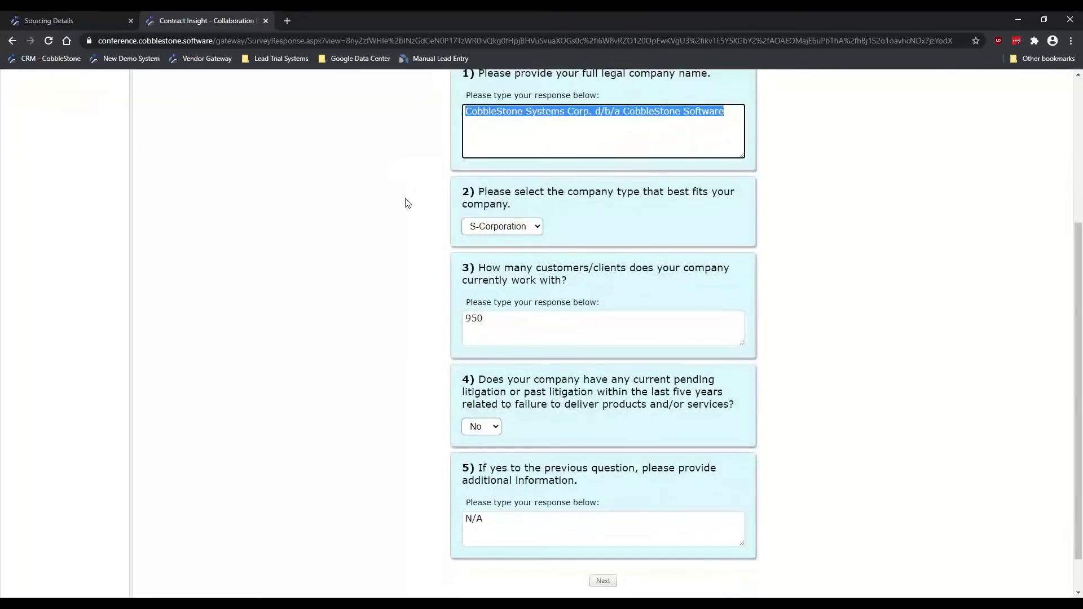
{"action": "scroll", "coordinate": [406, 198], "scroll_direction": "down", "scroll_amount": 1}
{"action": "scroll", "coordinate": [408, 201], "scroll_direction": "up", "scroll_amount": 1}
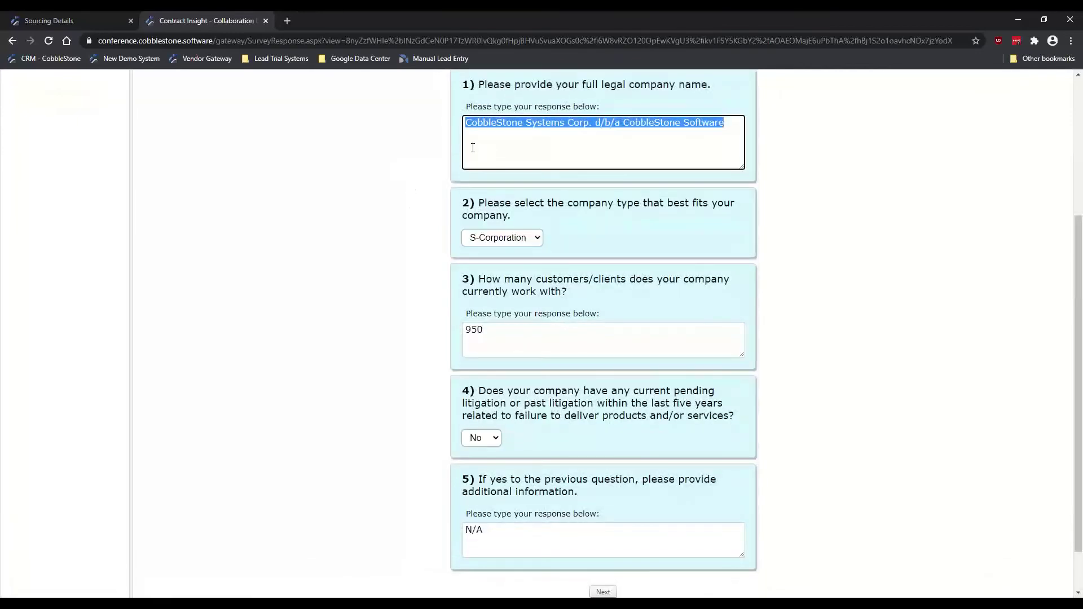
{"action": "left_click", "coordinate": [497, 151]}
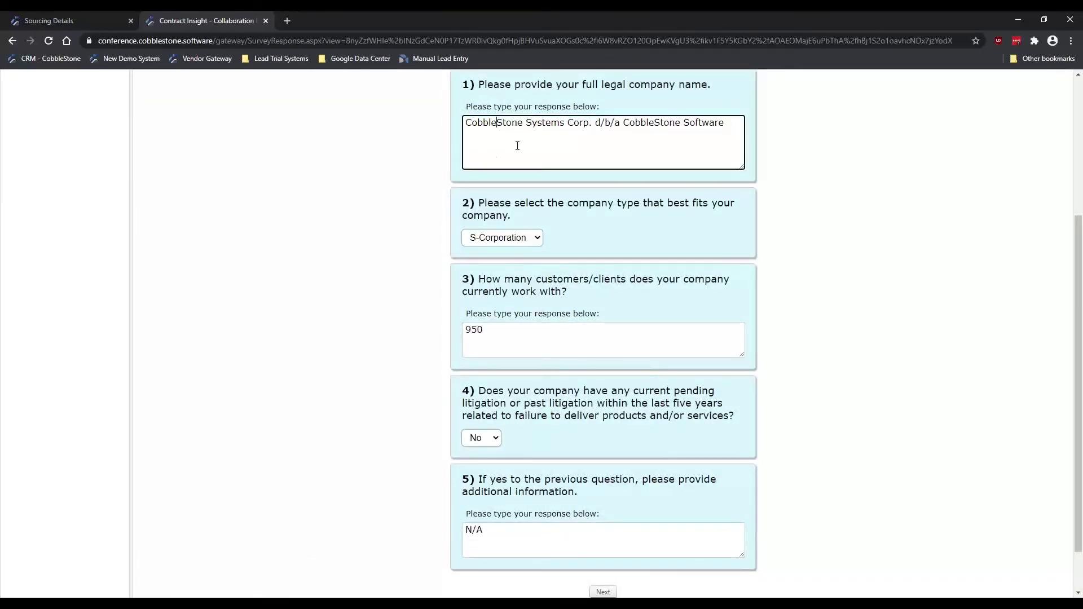
{"action": "triple_click", "coordinate": [502, 125]}
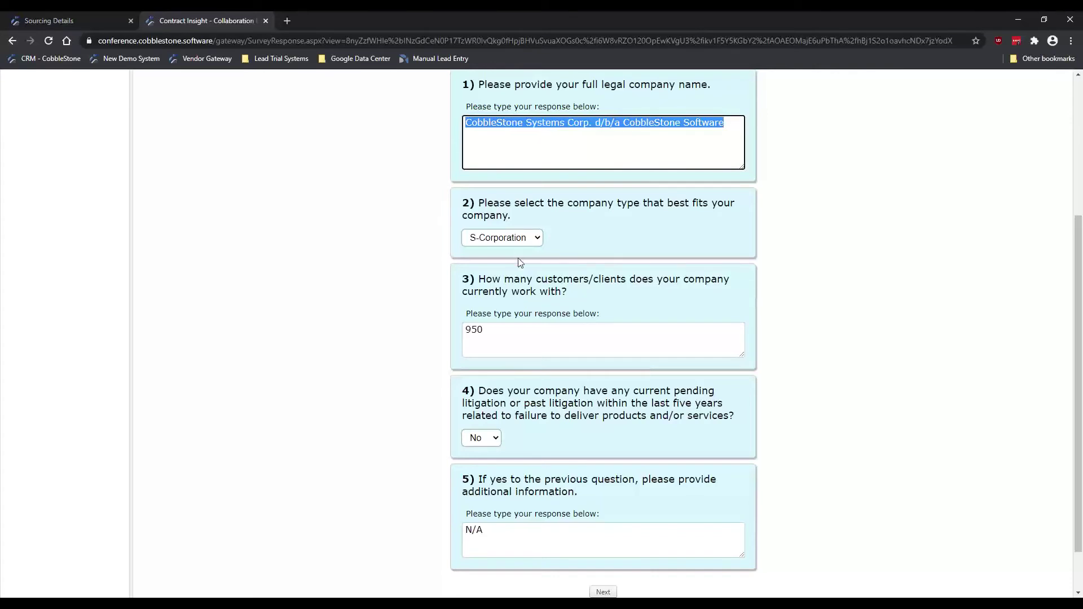
{"action": "left_click", "coordinate": [511, 238]}
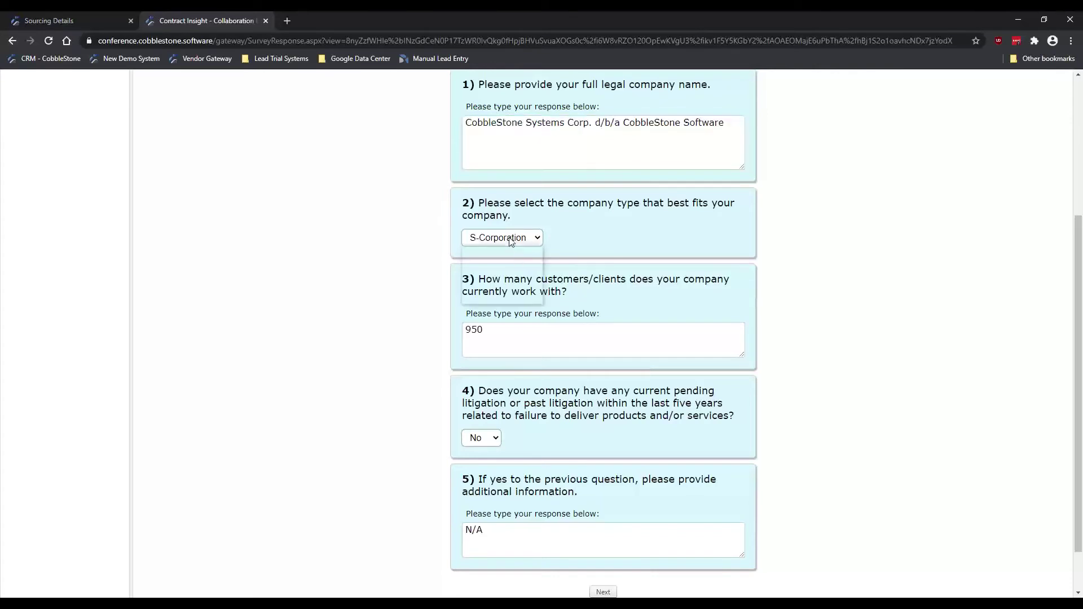
{"action": "left_click", "coordinate": [409, 224]}
{"action": "scroll", "coordinate": [407, 248], "scroll_direction": "up", "scroll_amount": 3}
{"action": "left_click", "coordinate": [579, 216]}
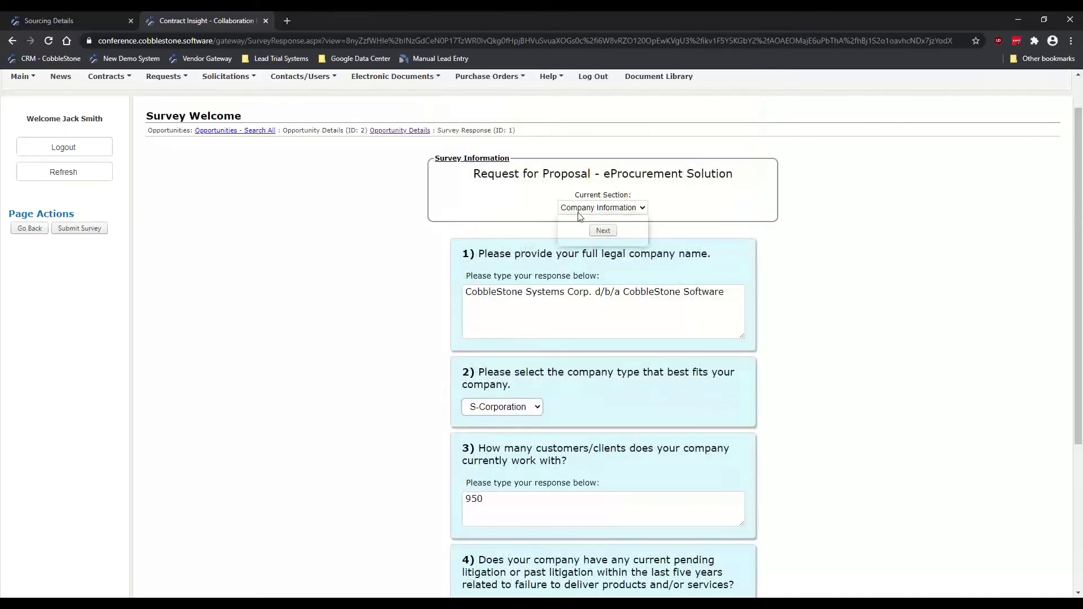
Step: Switch to Document Authoring and confirm question 1 stays rated 5 - Meets and Exceeds
{"action": "left_click", "coordinate": [599, 230]}
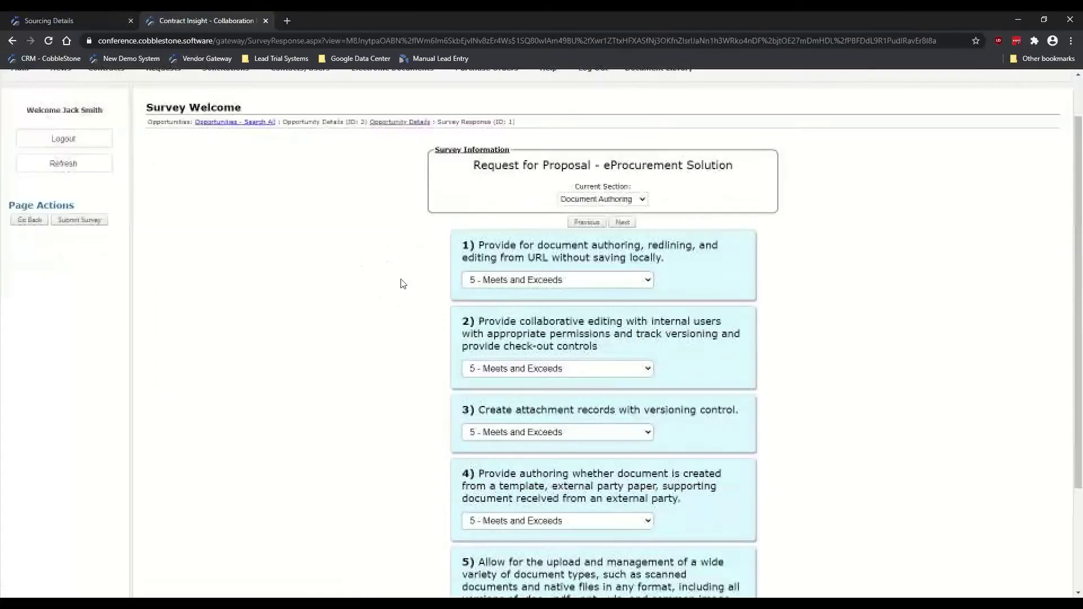
{"action": "scroll", "coordinate": [403, 283], "scroll_direction": "down", "scroll_amount": 1}
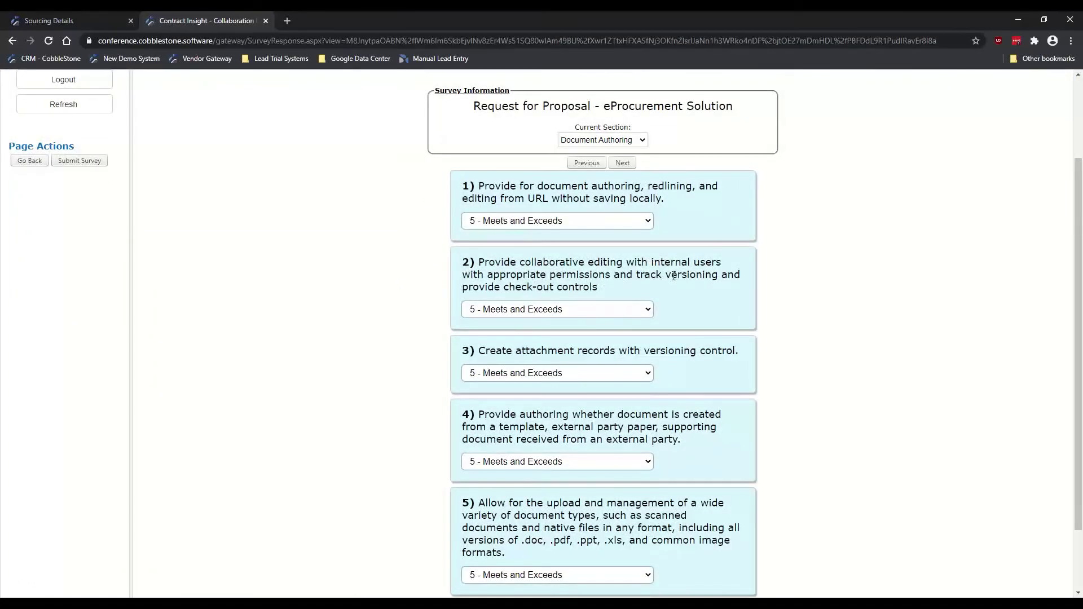
{"action": "left_click", "coordinate": [580, 225]}
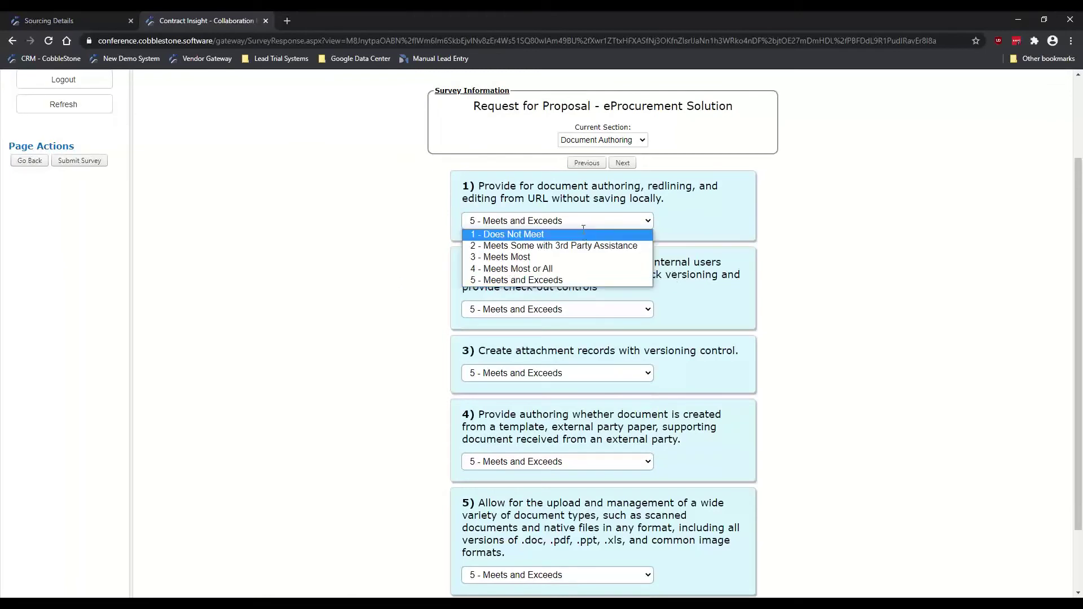
{"action": "left_click_drag", "start_coordinate": [562, 186], "coordinate": [568, 196]}
{"action": "left_click", "coordinate": [556, 224]}
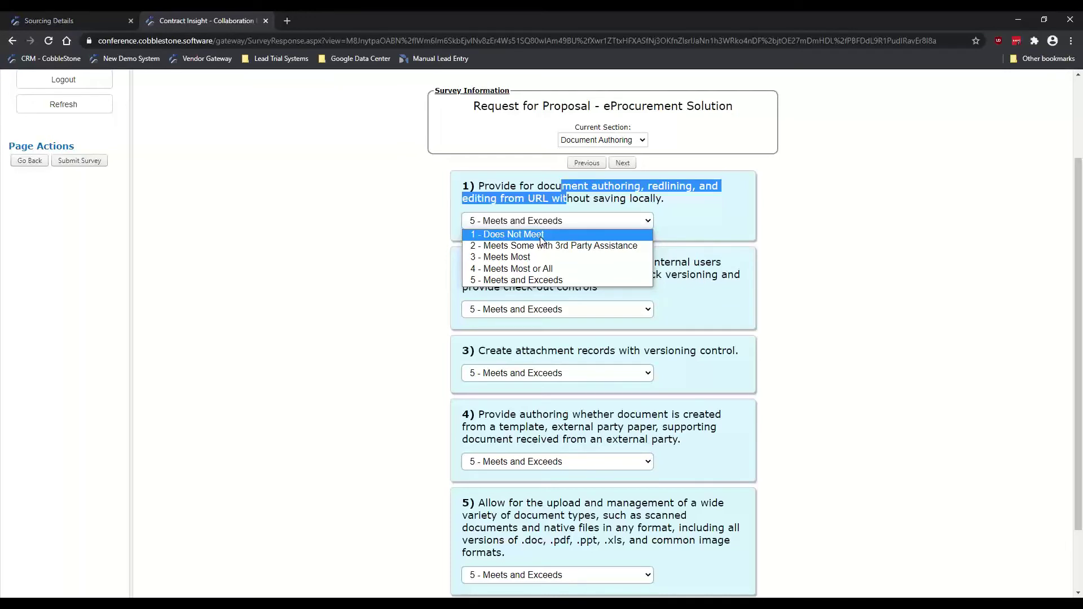
{"action": "left_click", "coordinate": [516, 280]}
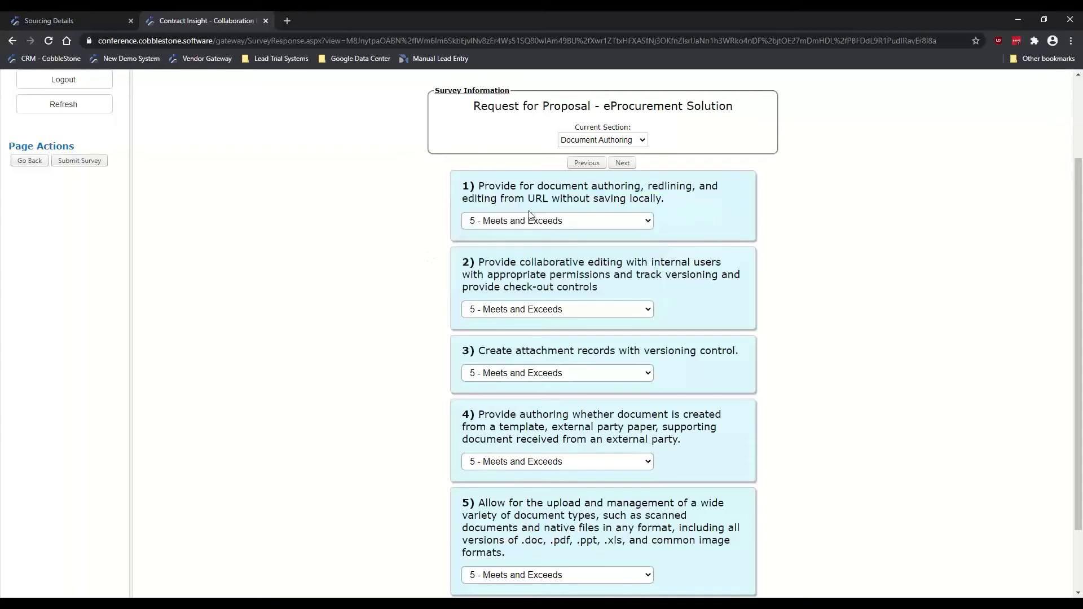
{"action": "scroll", "coordinate": [429, 250], "scroll_direction": "down", "scroll_amount": 2}
{"action": "scroll", "coordinate": [443, 252], "scroll_direction": "up", "scroll_amount": 1}
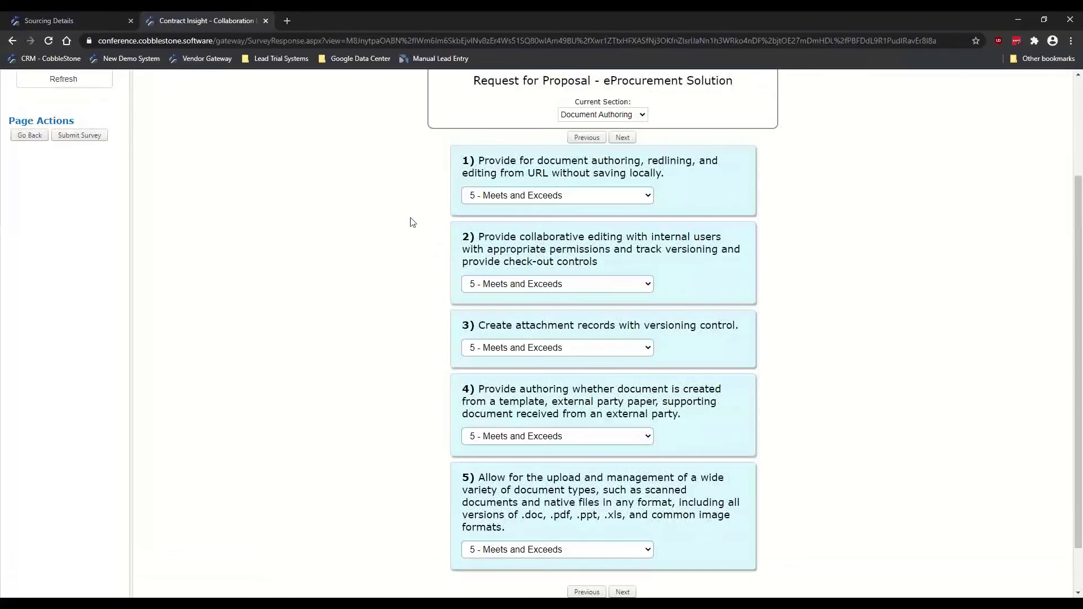
{"action": "scroll", "coordinate": [413, 223], "scroll_direction": "up", "scroll_amount": 1}
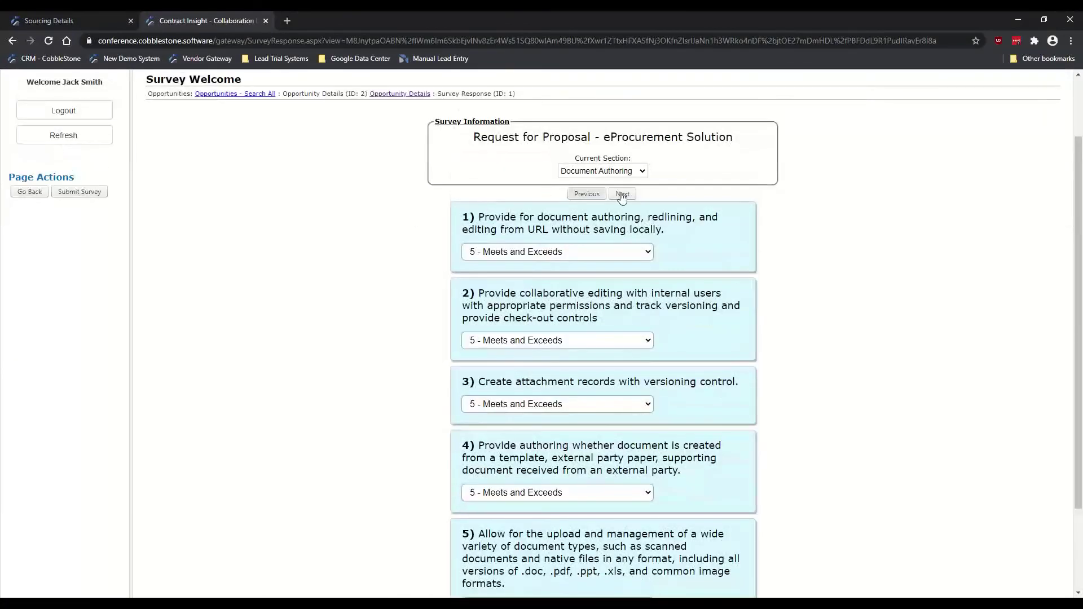
Step: Advance to Pricing and inspect the Contract Management Module License line item's quantity and unit price
{"action": "left_click", "coordinate": [621, 195]}
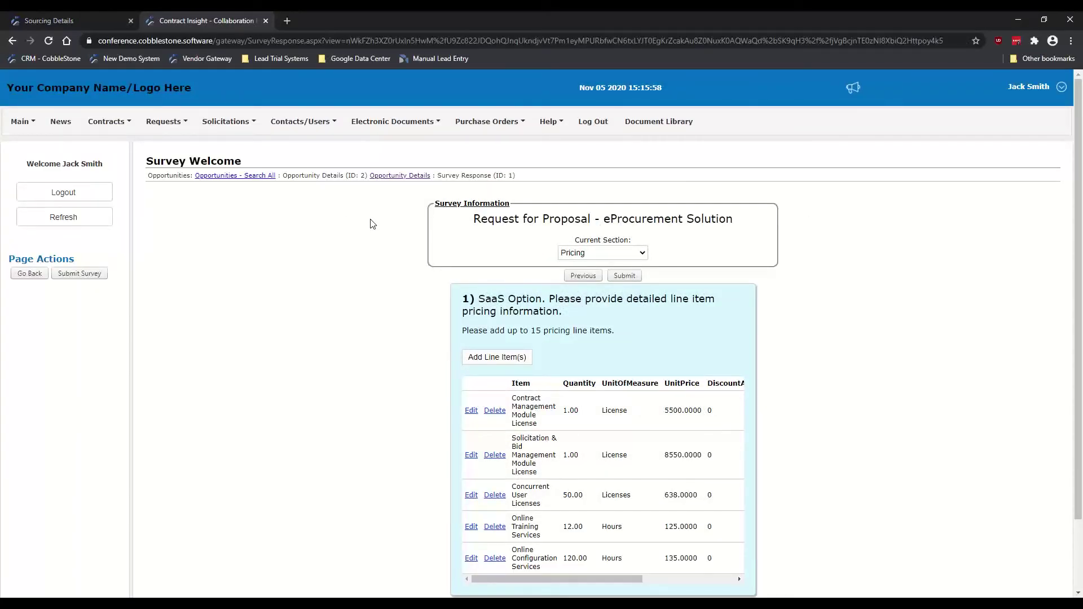
{"action": "scroll", "coordinate": [404, 276], "scroll_direction": "down", "scroll_amount": 2}
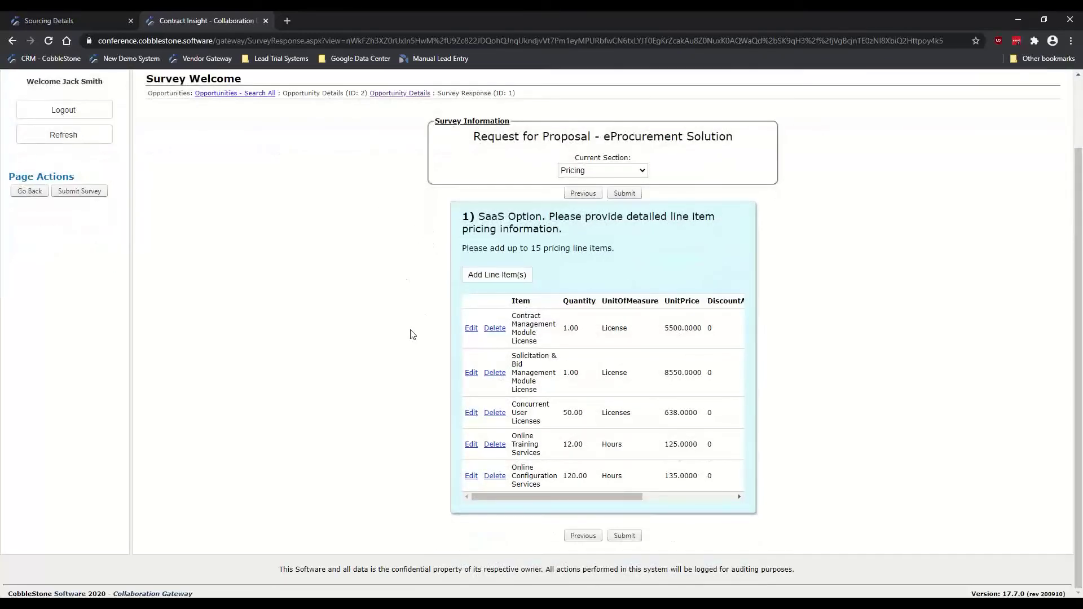
{"action": "left_click_drag", "start_coordinate": [604, 499], "coordinate": [577, 496]}
{"action": "left_click", "coordinate": [472, 330]}
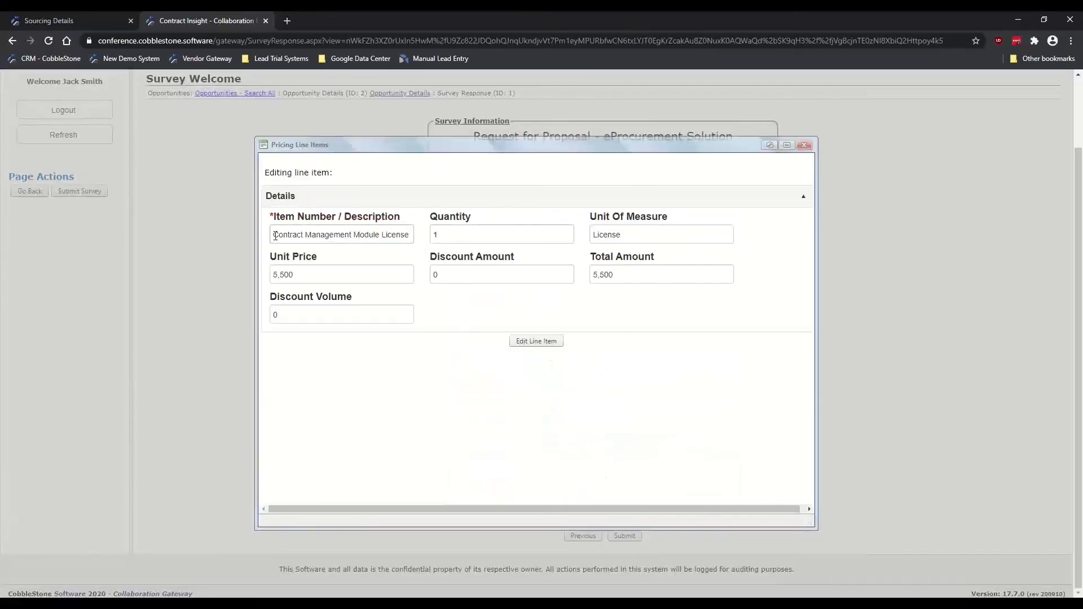
{"action": "left_click_drag", "start_coordinate": [275, 235], "coordinate": [415, 246]}
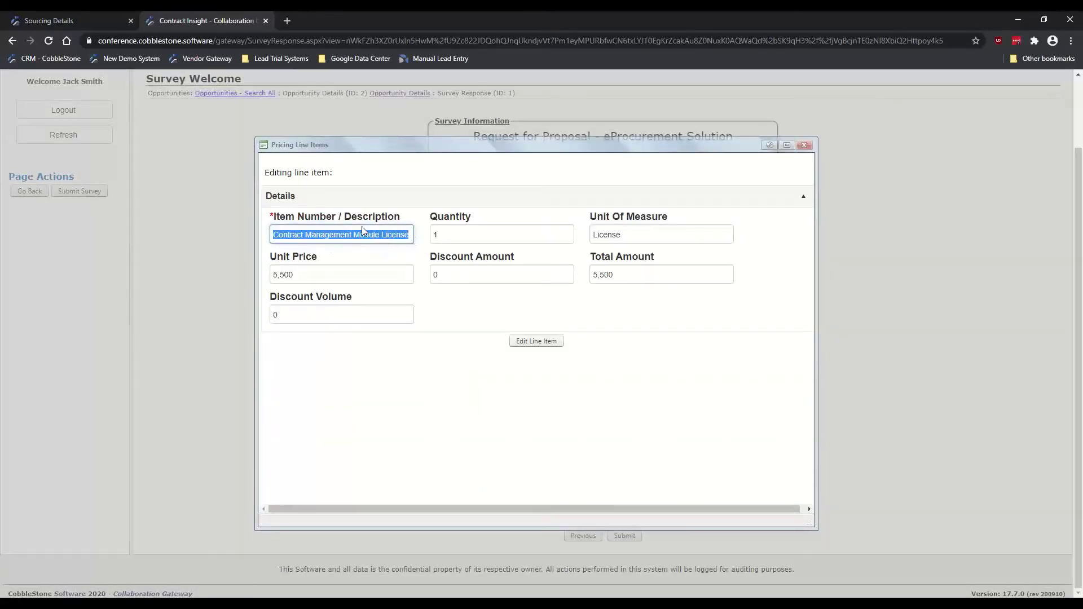
{"action": "double_click", "coordinate": [483, 238]}
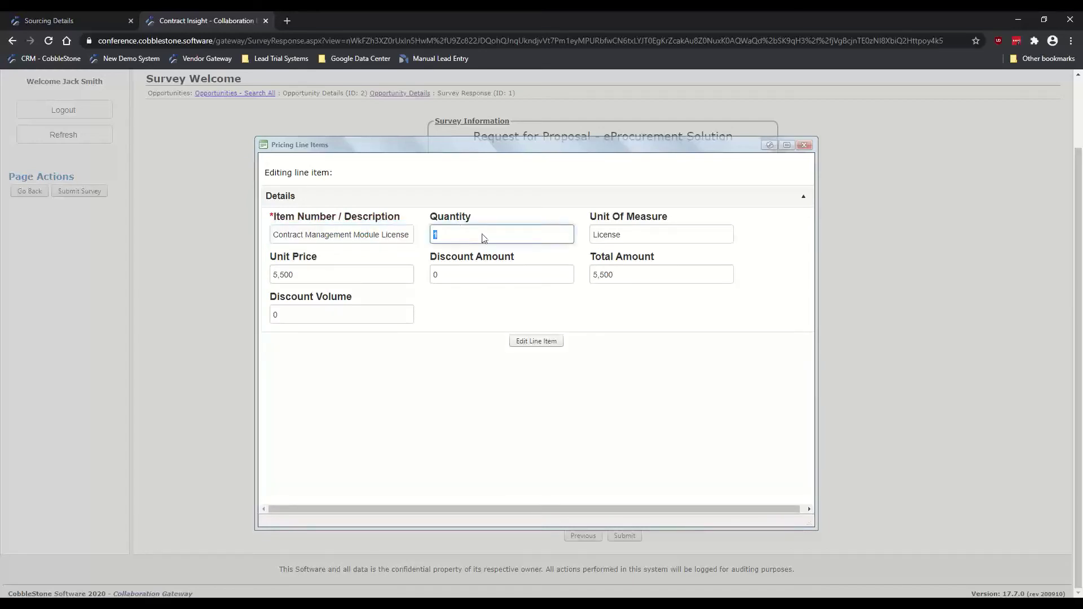
{"action": "left_click", "coordinate": [628, 236]}
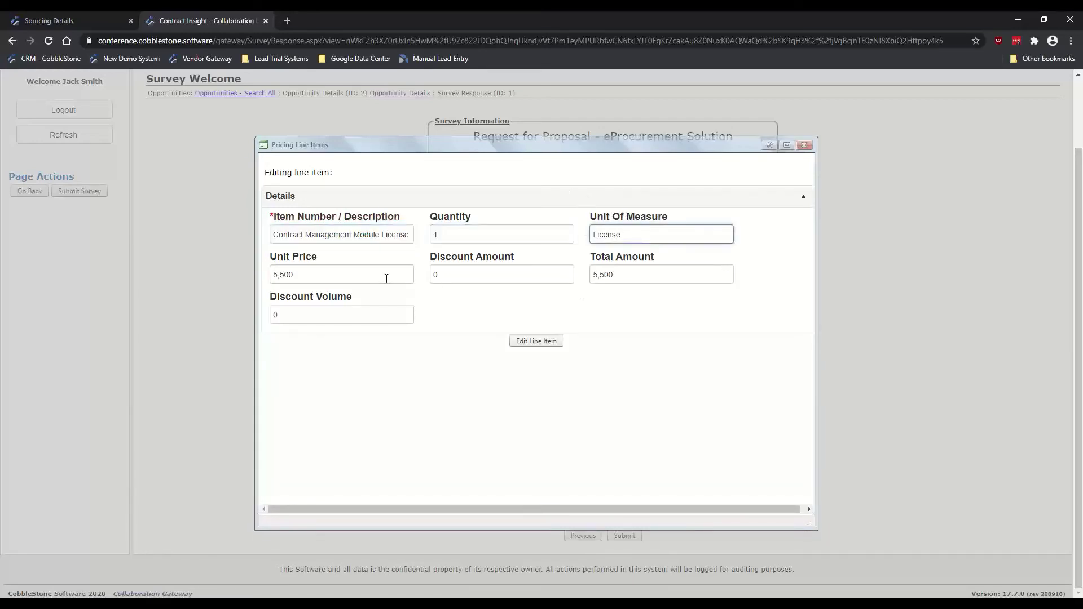
{"action": "double_click", "coordinate": [323, 275]}
{"action": "left_click", "coordinate": [641, 282]}
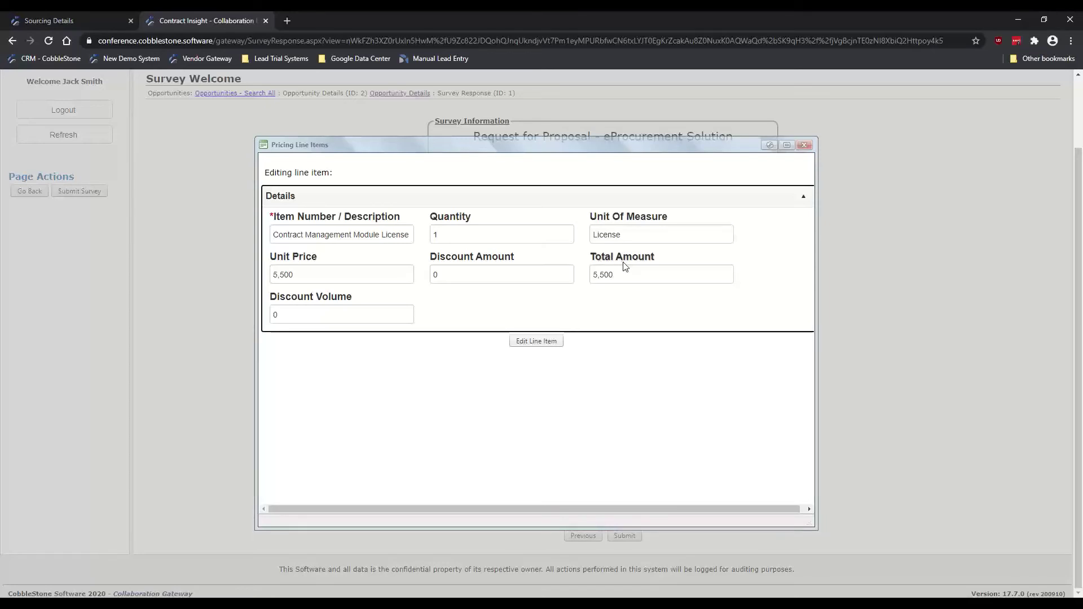
Step: Close the line item editor and the new-line-item window, leaving five SaaS pricing items listed
{"action": "left_click", "coordinate": [461, 234]}
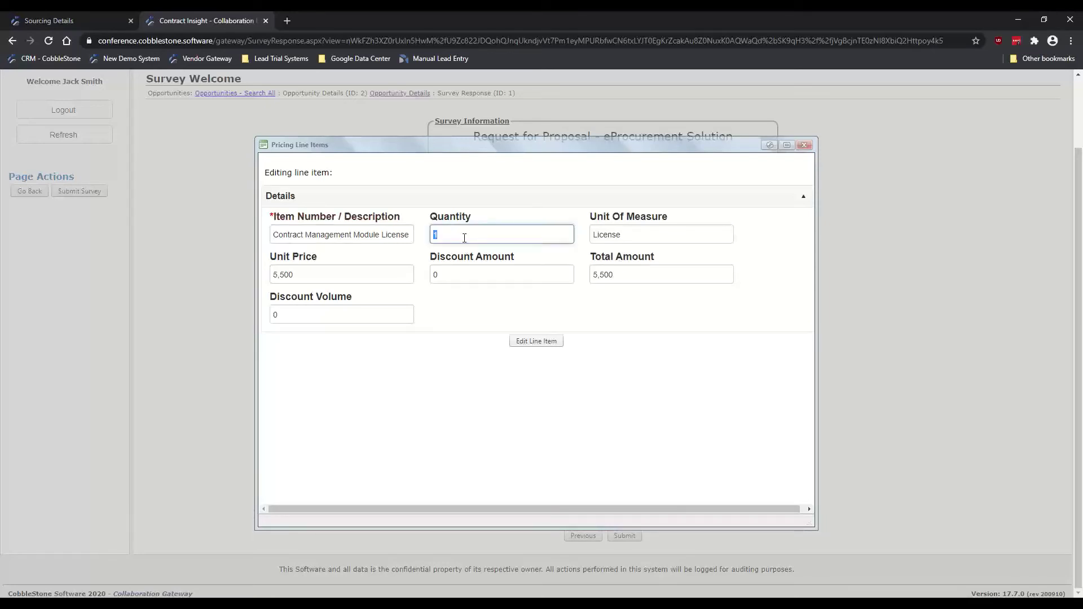
{"action": "left_click", "coordinate": [457, 238]}
{"action": "left_click", "coordinate": [367, 273]}
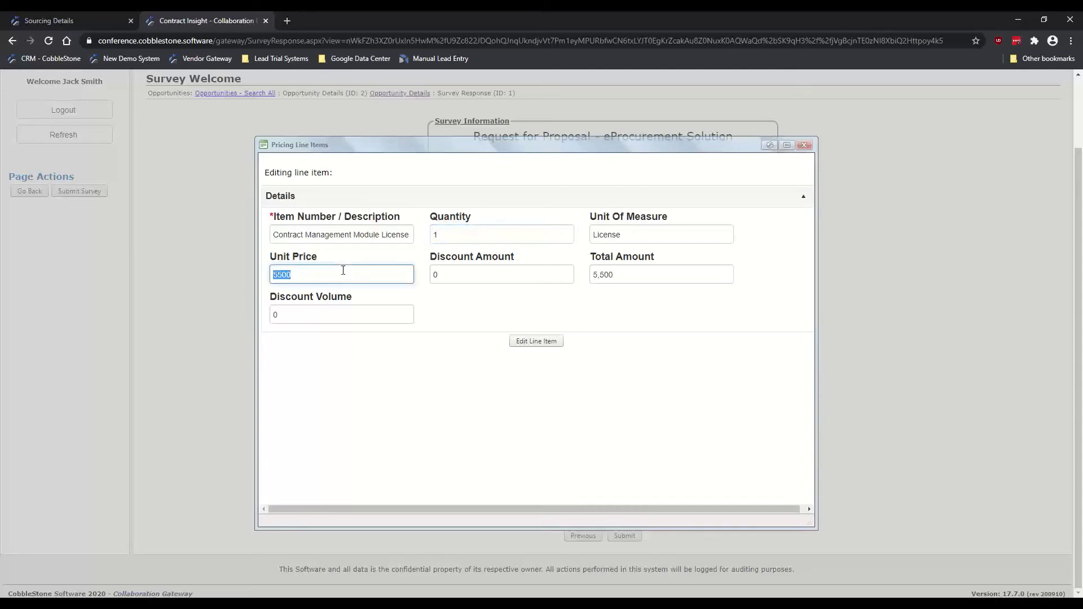
{"action": "left_click", "coordinate": [631, 315]}
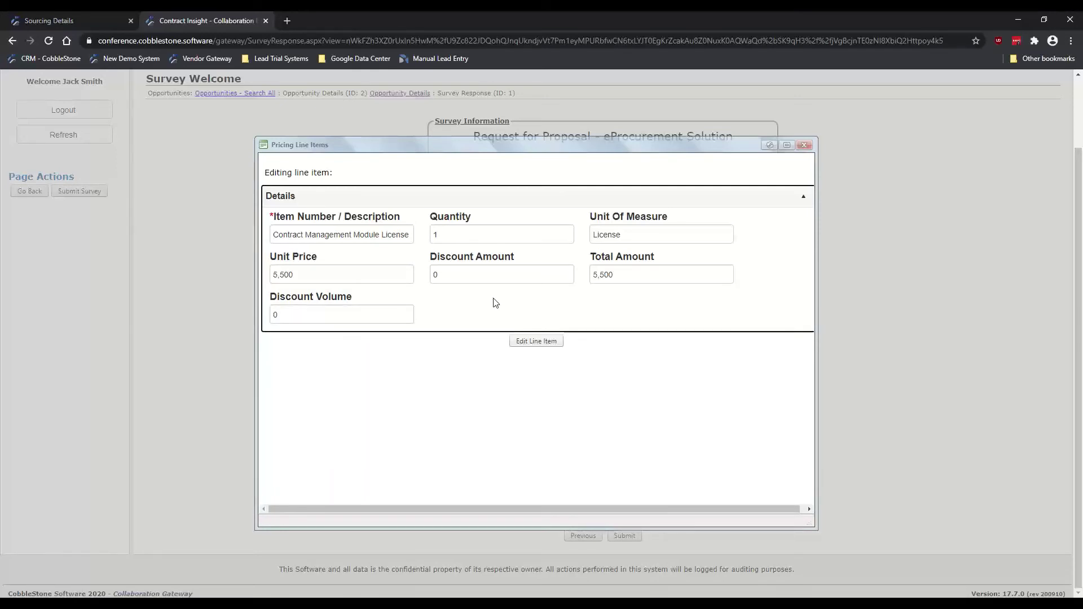
{"action": "left_click", "coordinate": [805, 145]}
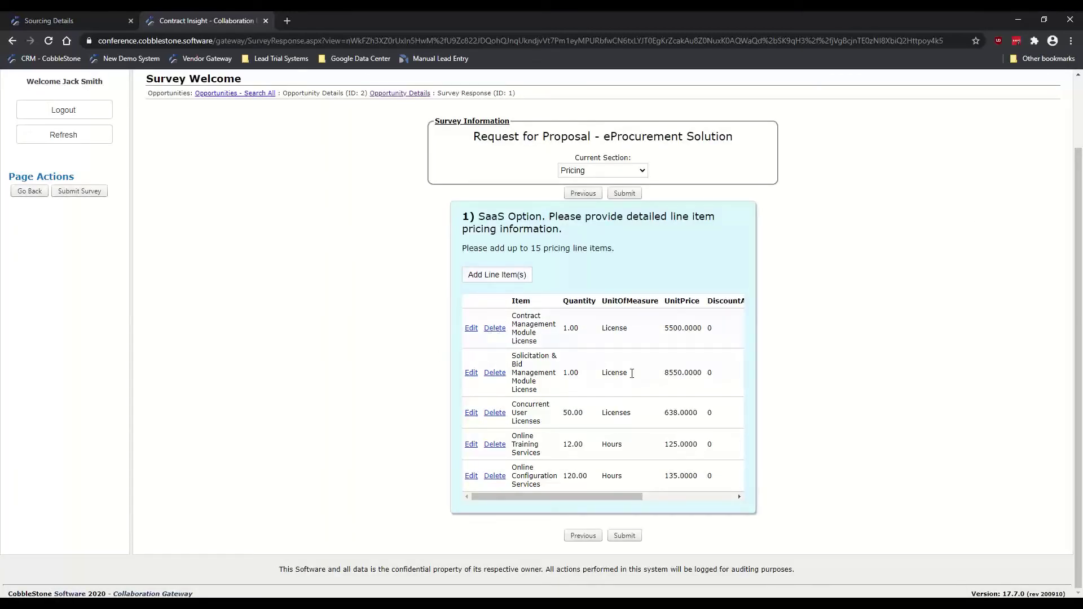
{"action": "left_click", "coordinate": [500, 276]}
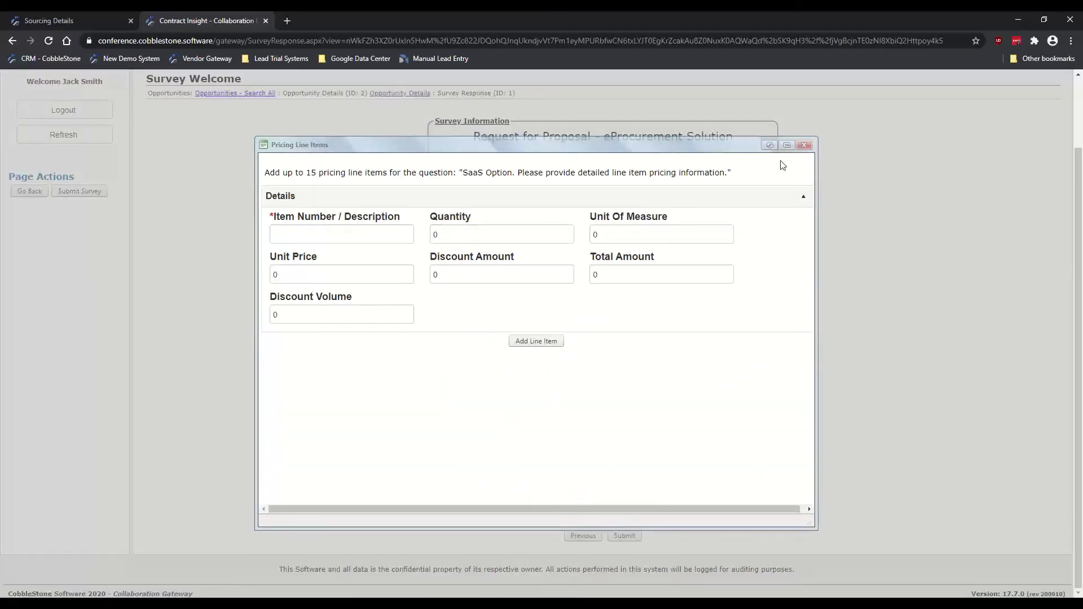
{"action": "left_click", "coordinate": [804, 145]}
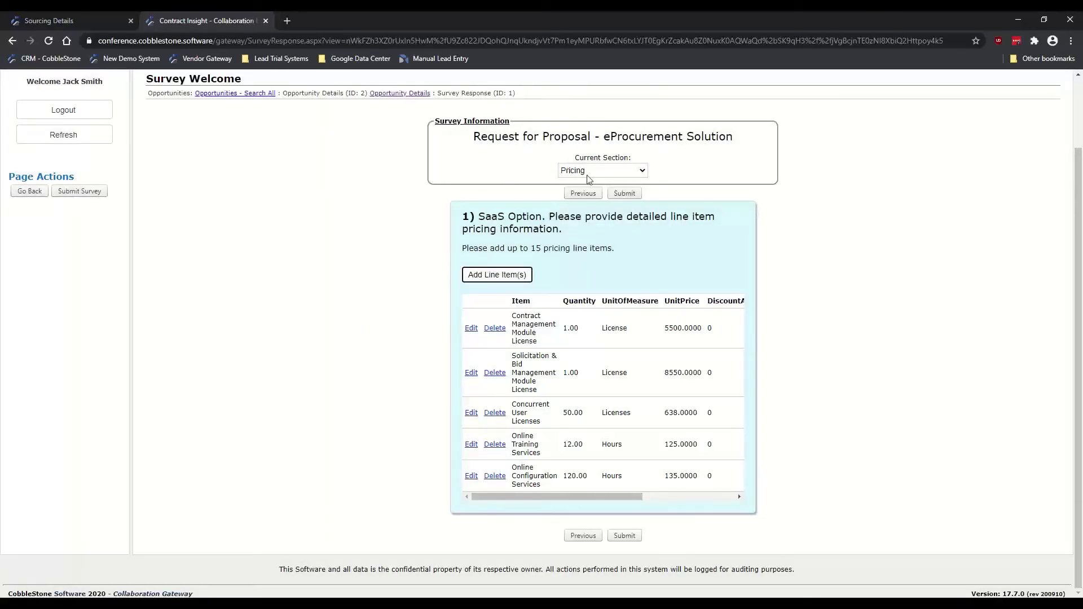
Step: Submit the survey response, signed with your full name and the attestation agreed
{"action": "left_click", "coordinate": [625, 192]}
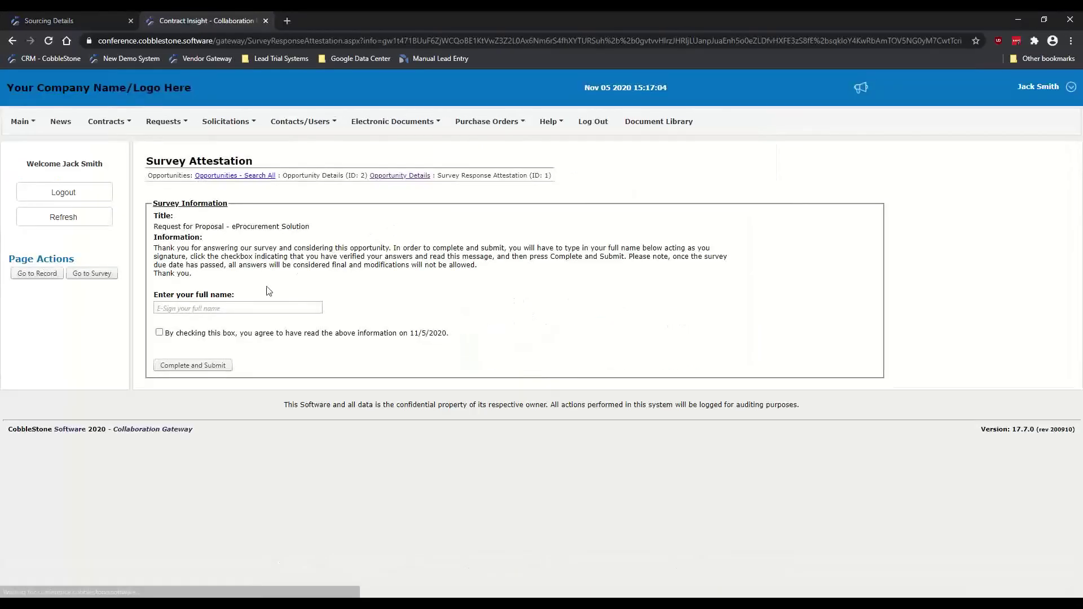
{"action": "left_click", "coordinate": [251, 308]}
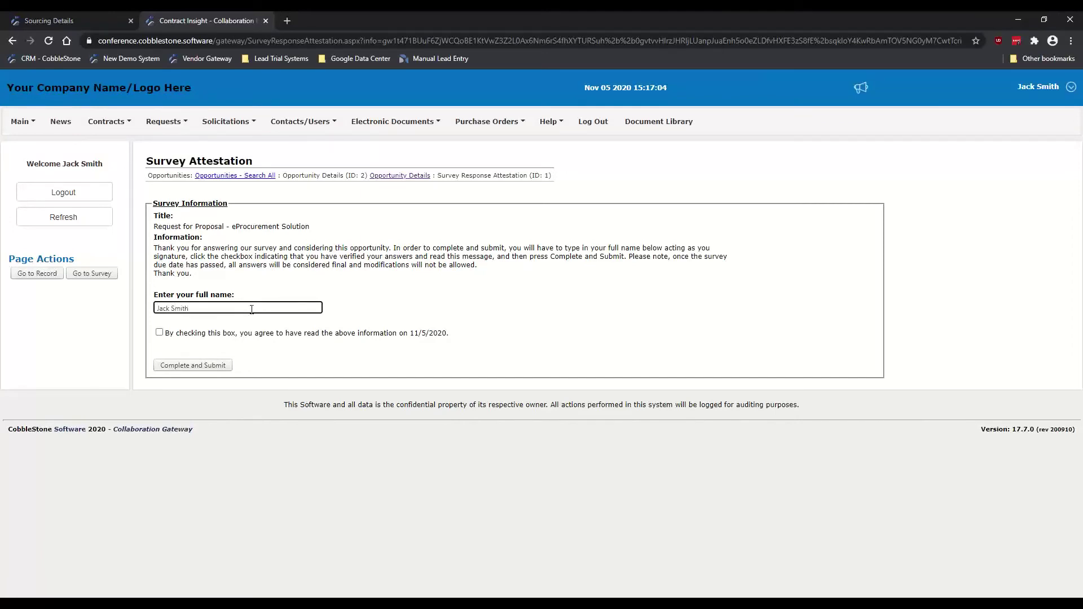
{"action": "left_click", "coordinate": [159, 332]}
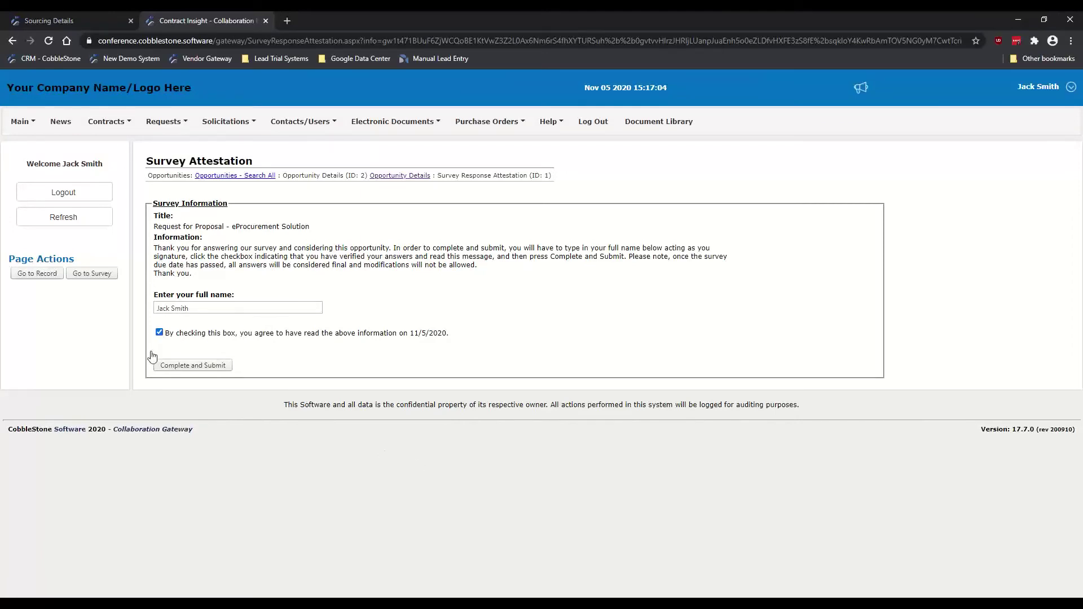
{"action": "left_click", "coordinate": [212, 365]}
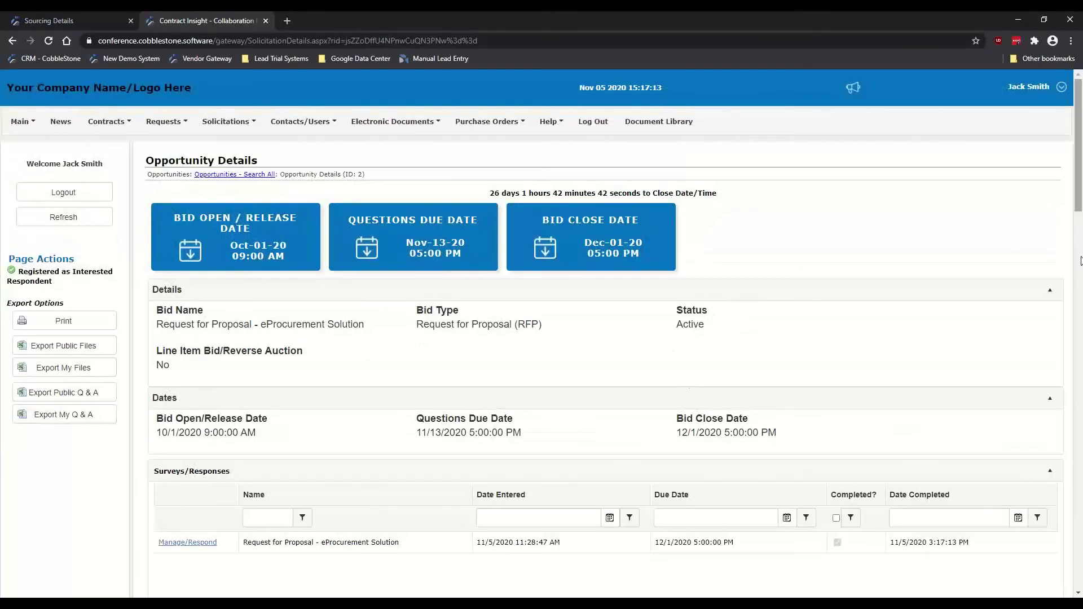
{"action": "left_click", "coordinate": [1078, 594]}
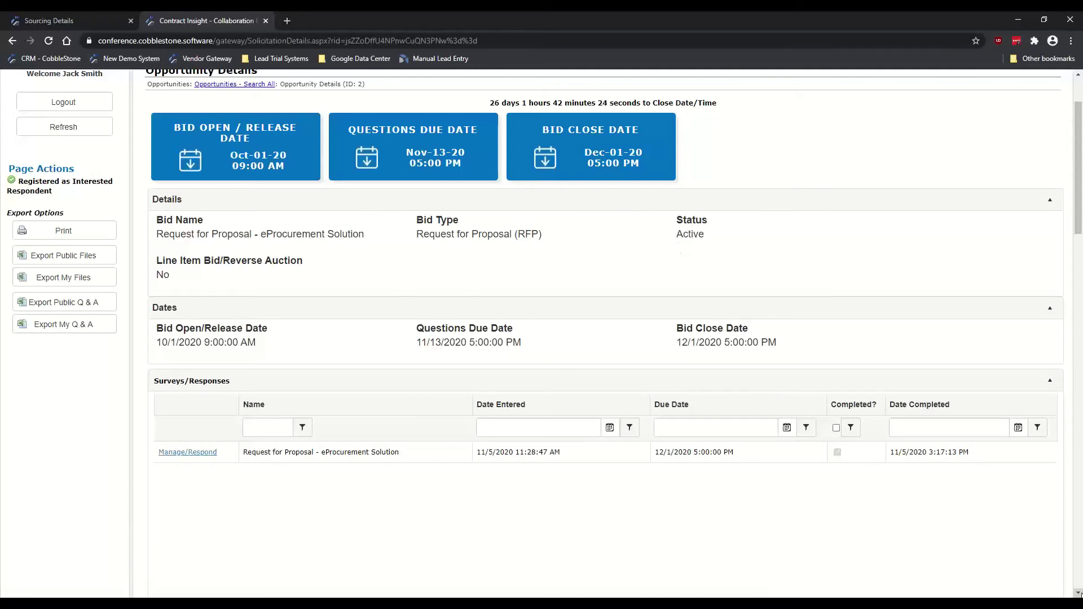
Step: Scroll to Files, Documents, Images showing the published RFP and the vendor's Final Proposal PDF
{"action": "left_click", "coordinate": [1078, 592]}
{"action": "left_click_drag", "start_coordinate": [1078, 592], "coordinate": [1078, 593]}
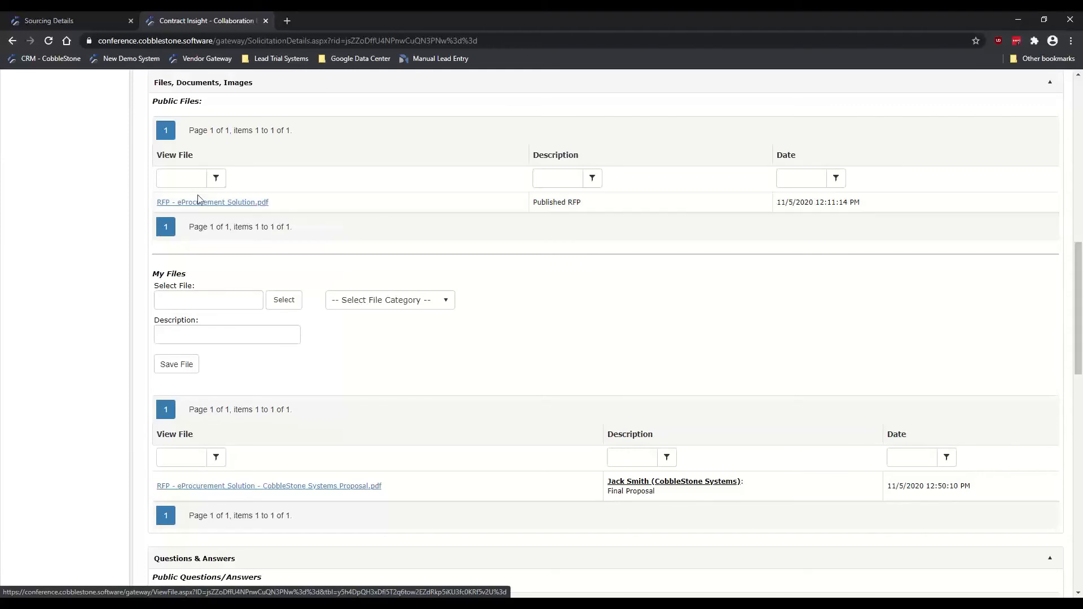
{"action": "left_click", "coordinate": [1078, 593]}
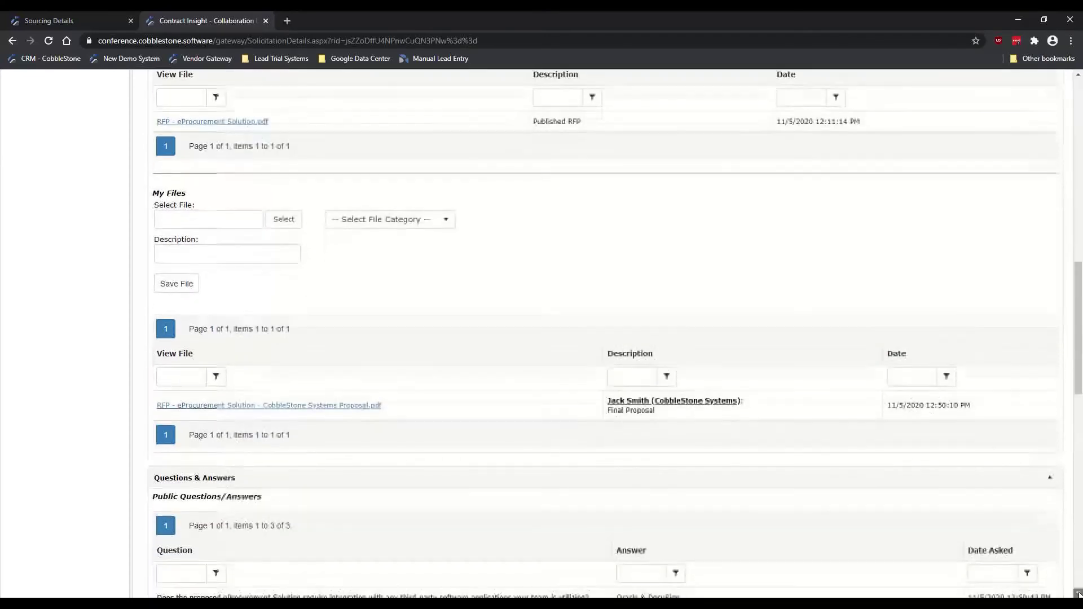
{"action": "scroll", "coordinate": [1078, 593], "scroll_direction": "down", "scroll_amount": 2}
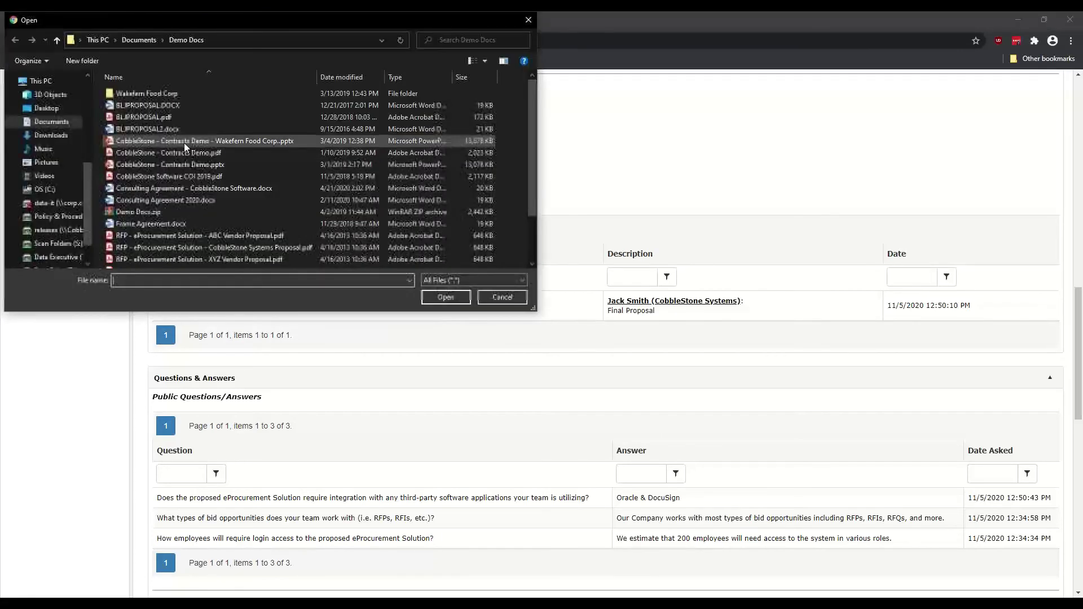
{"action": "left_click", "coordinate": [498, 298]}
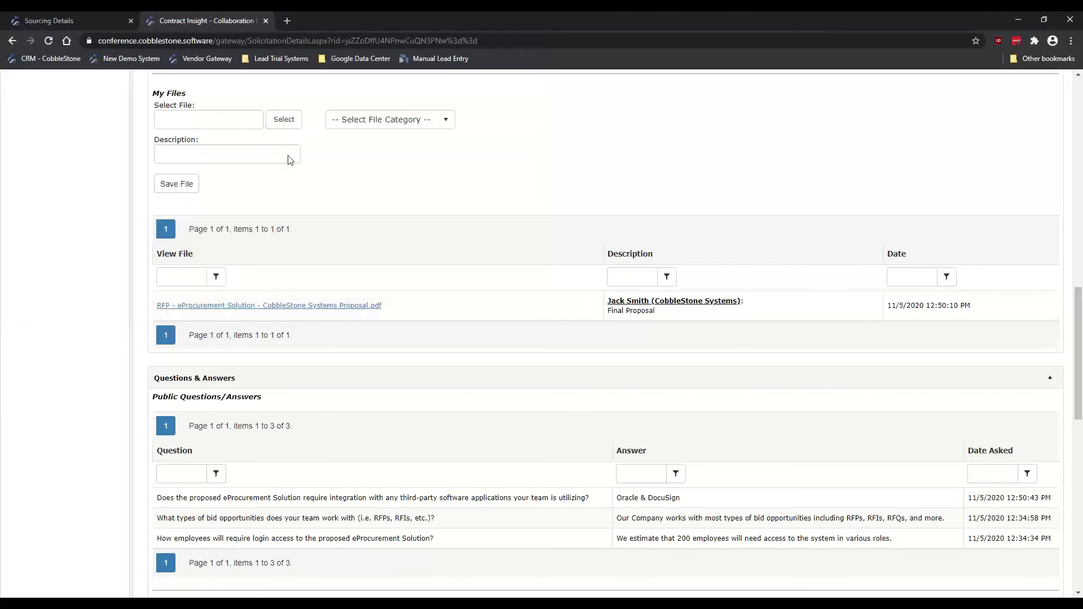
{"action": "left_click", "coordinate": [403, 120]}
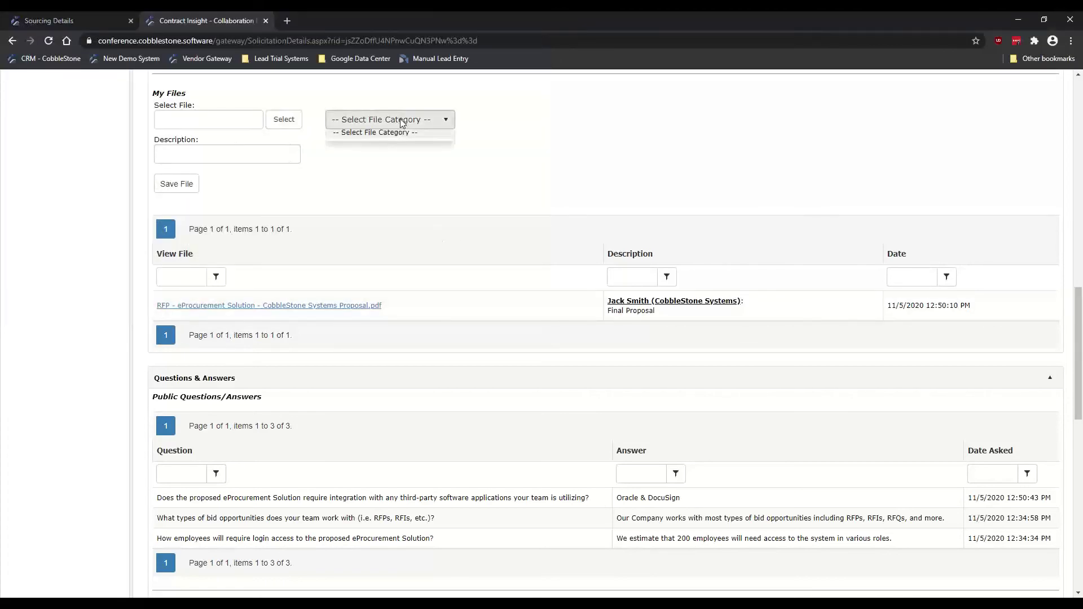
{"action": "left_click", "coordinate": [509, 136]}
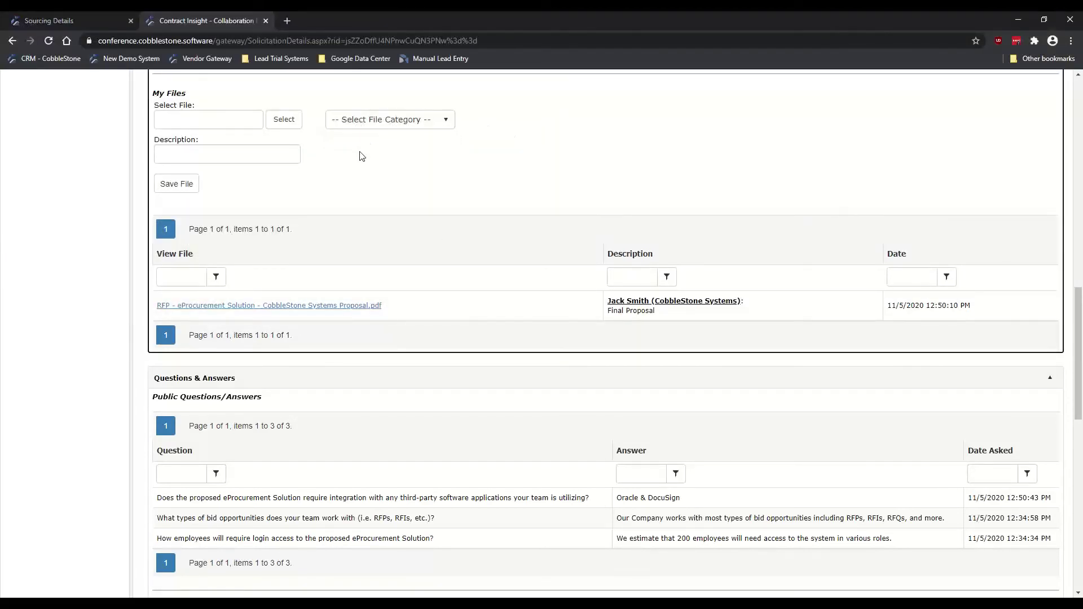
{"action": "left_click", "coordinate": [233, 149]}
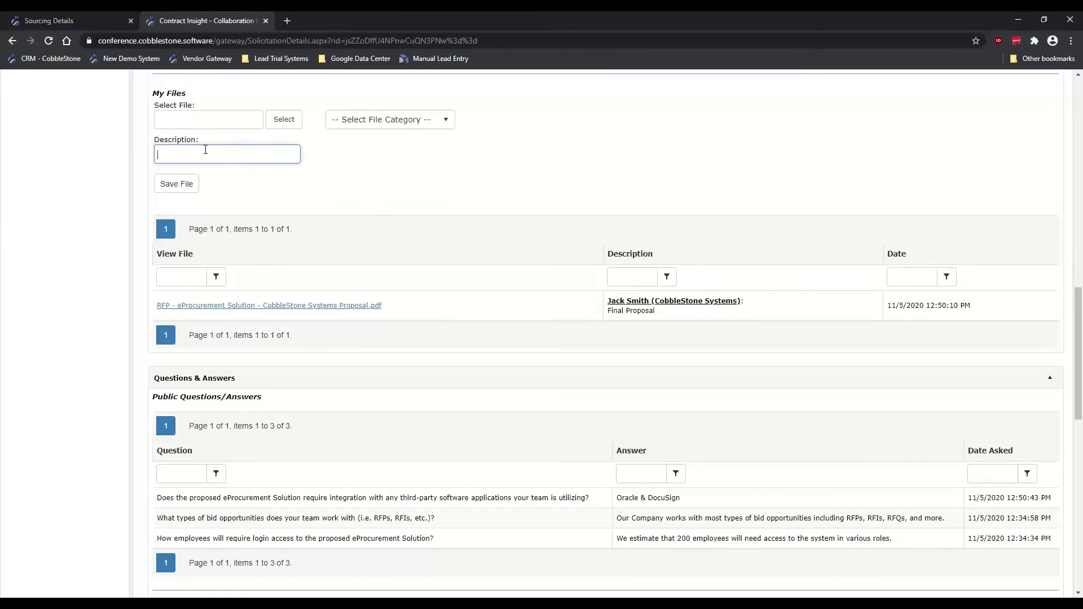
{"action": "left_click", "coordinate": [100, 186]}
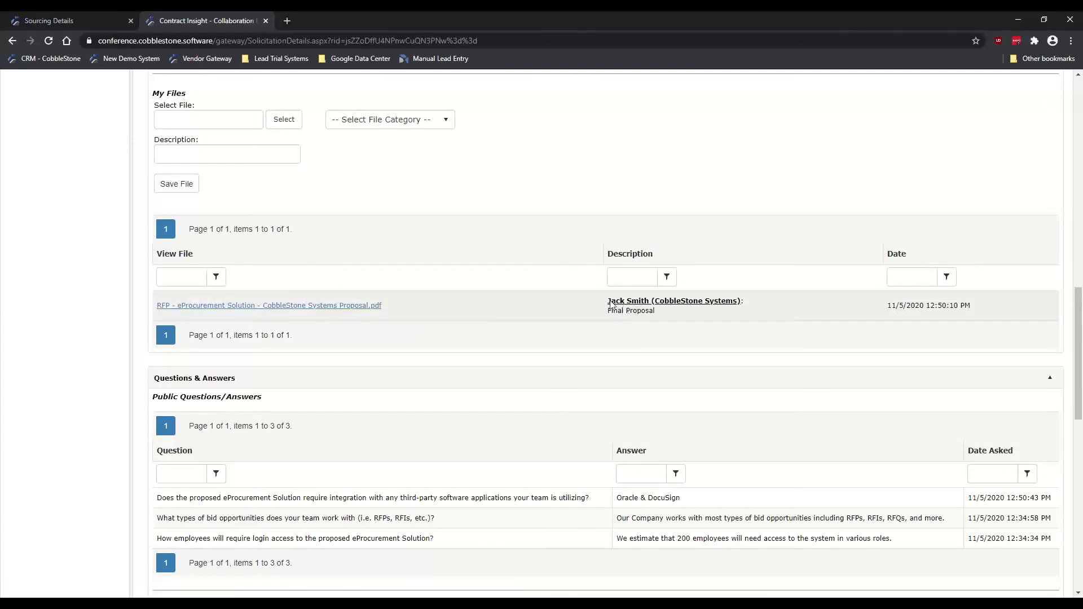
{"action": "left_click_drag", "start_coordinate": [609, 304], "coordinate": [657, 309]}
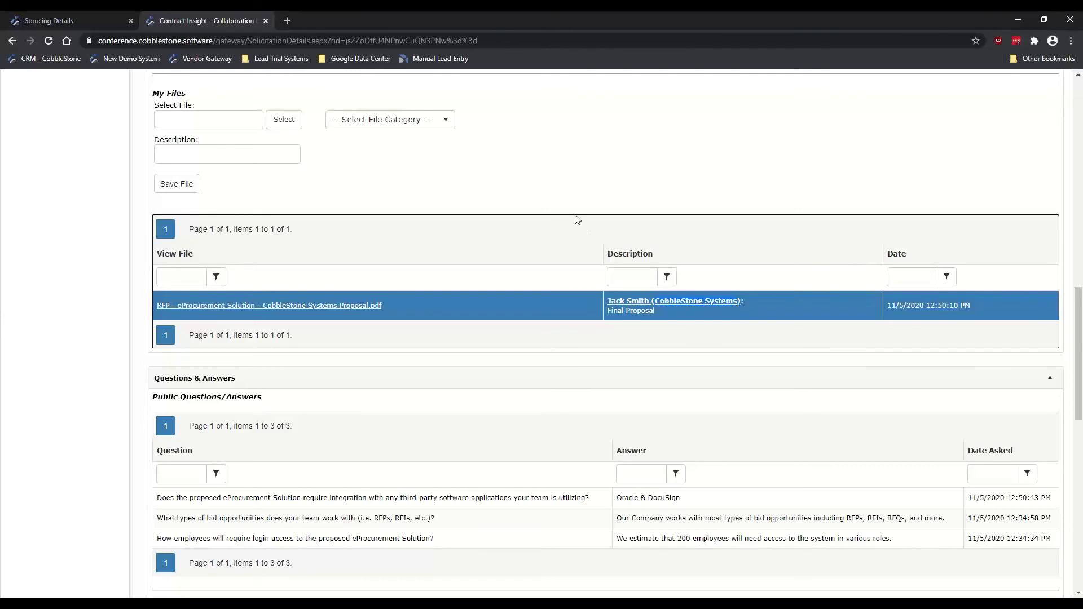
{"action": "left_click", "coordinate": [560, 184]}
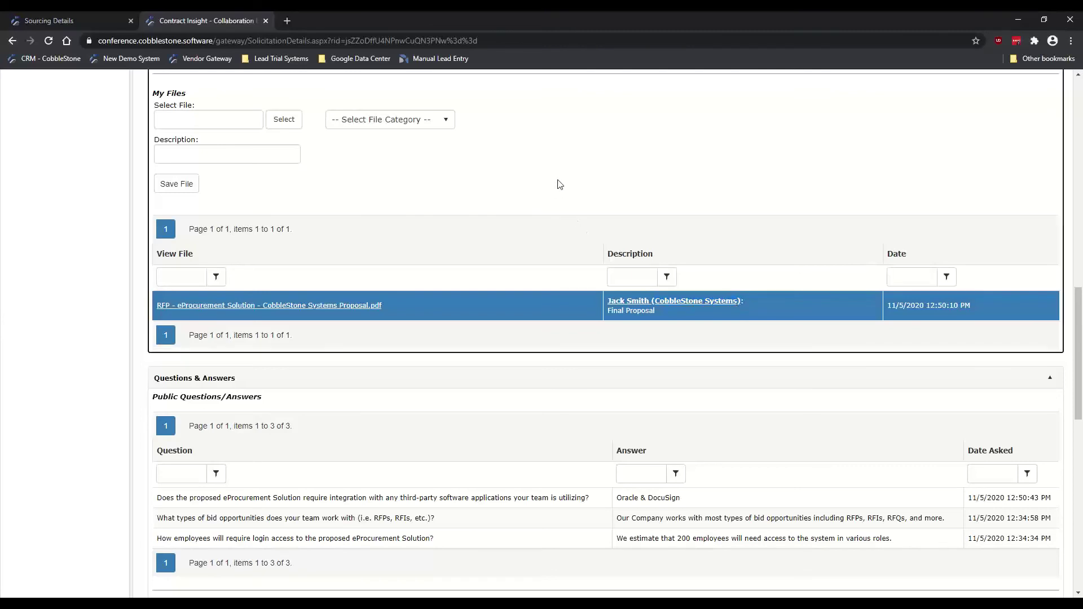
Step: Check the Sourcing Details' CobbleStone Systems folder for the proposal PDF, then return to the vendor portal
{"action": "left_click", "coordinate": [70, 19]}
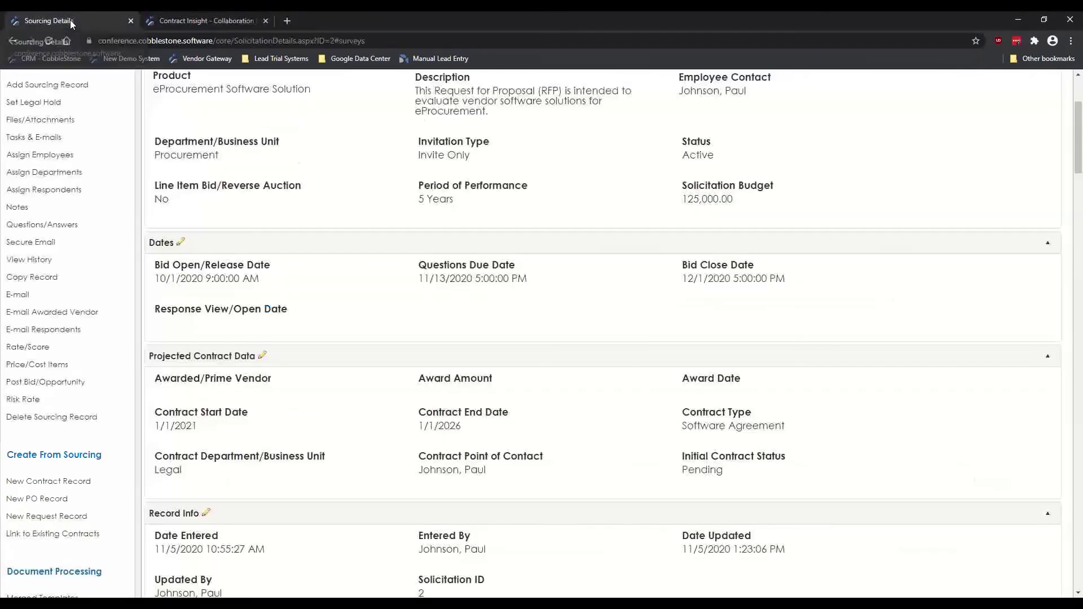
{"action": "scroll", "coordinate": [367, 288], "scroll_direction": "down", "scroll_amount": 5}
{"action": "scroll", "coordinate": [140, 213], "scroll_direction": "down", "scroll_amount": 14}
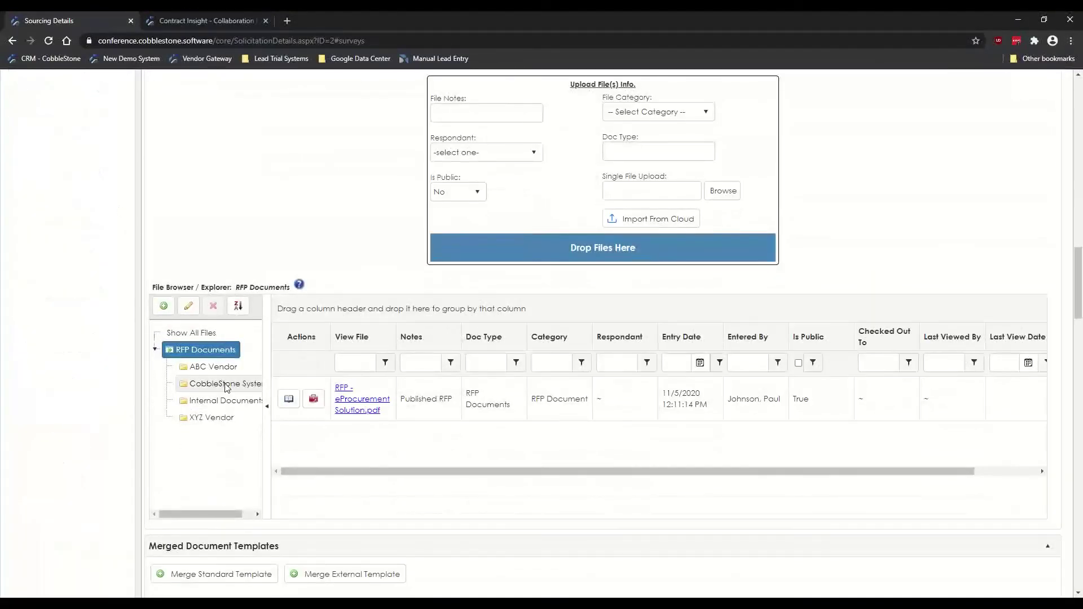
{"action": "left_click", "coordinate": [225, 388]}
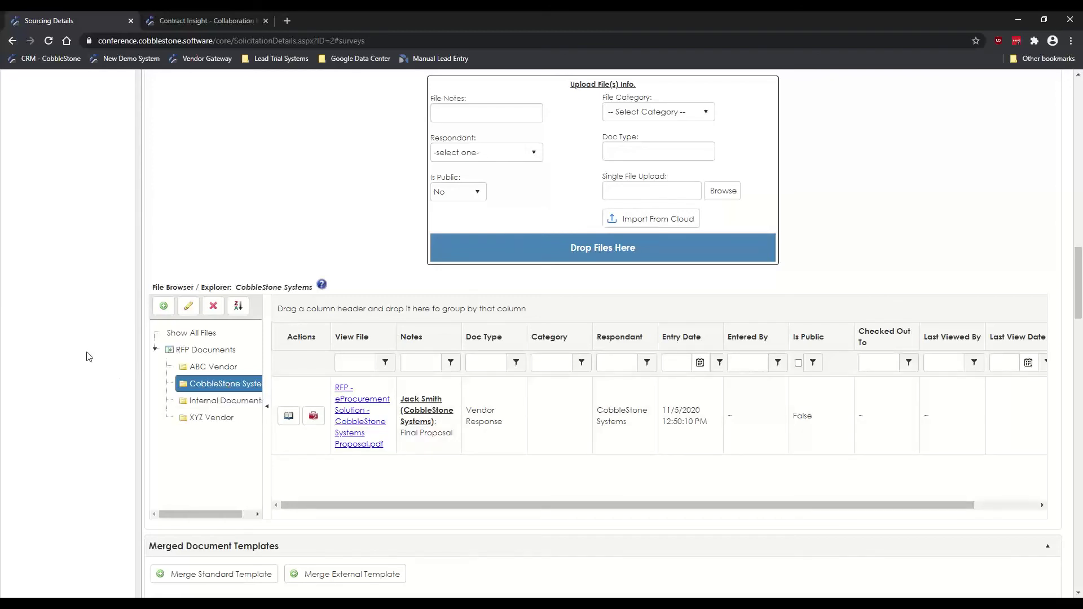
{"action": "left_click", "coordinate": [180, 25]}
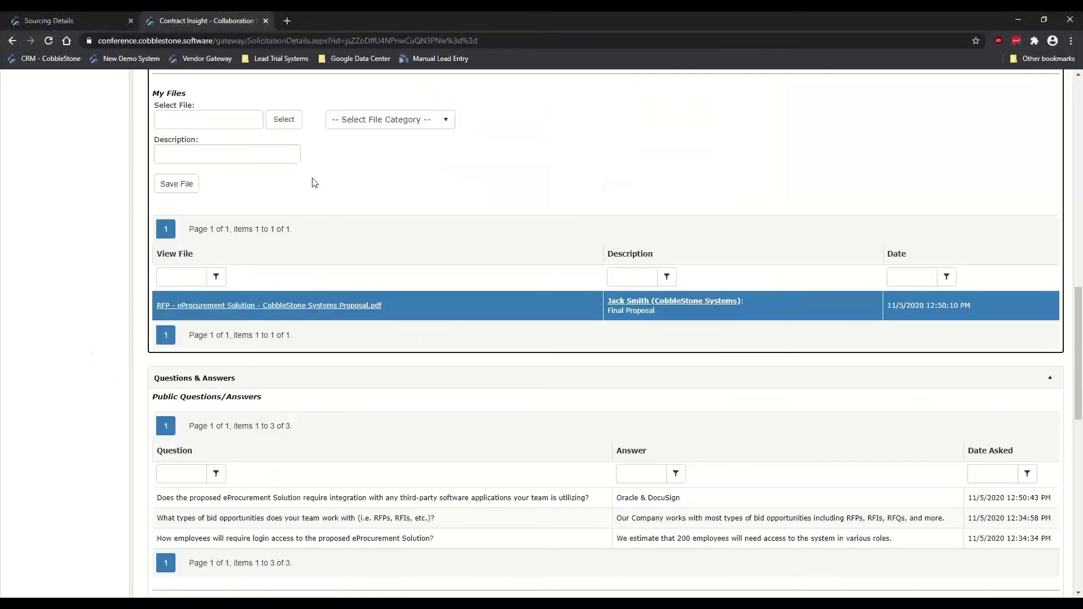
Step: Scroll past My Files to Questions & Answers, showing the third-party integration question answered Oracle & DocuSign
{"action": "scroll", "coordinate": [102, 254], "scroll_direction": "up", "scroll_amount": 2}
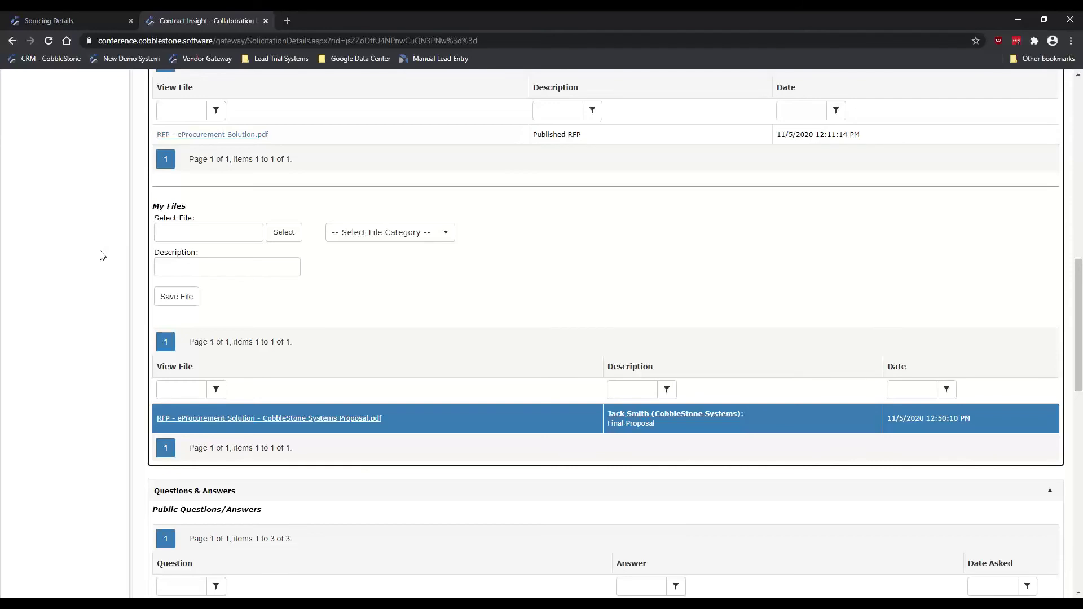
{"action": "left_click", "coordinate": [1077, 592]}
{"action": "left_click_drag", "start_coordinate": [1077, 592], "coordinate": [1077, 593]}
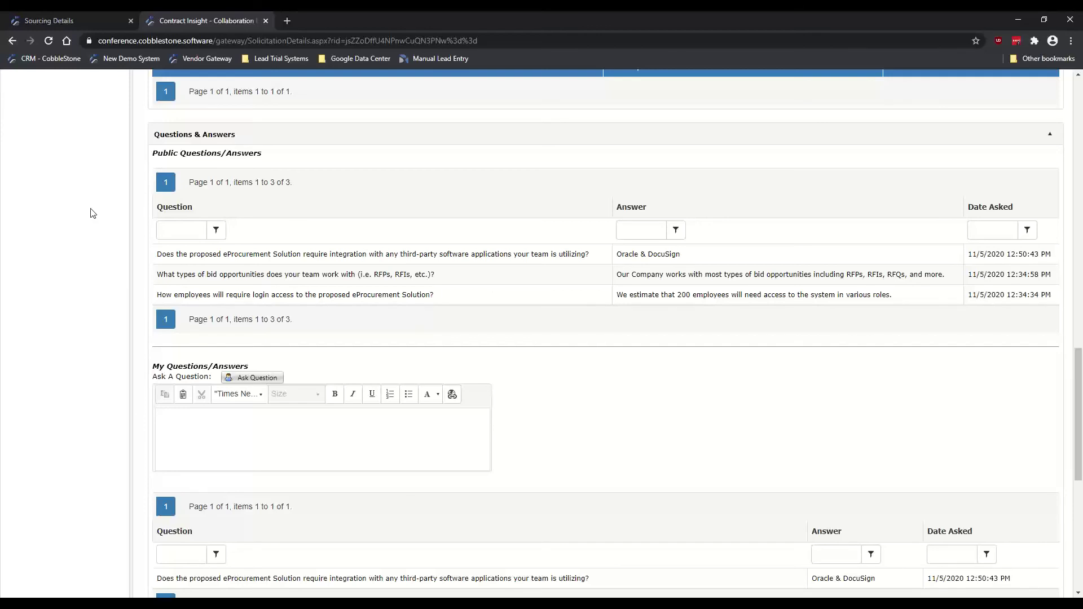
{"action": "left_click", "coordinate": [232, 259]}
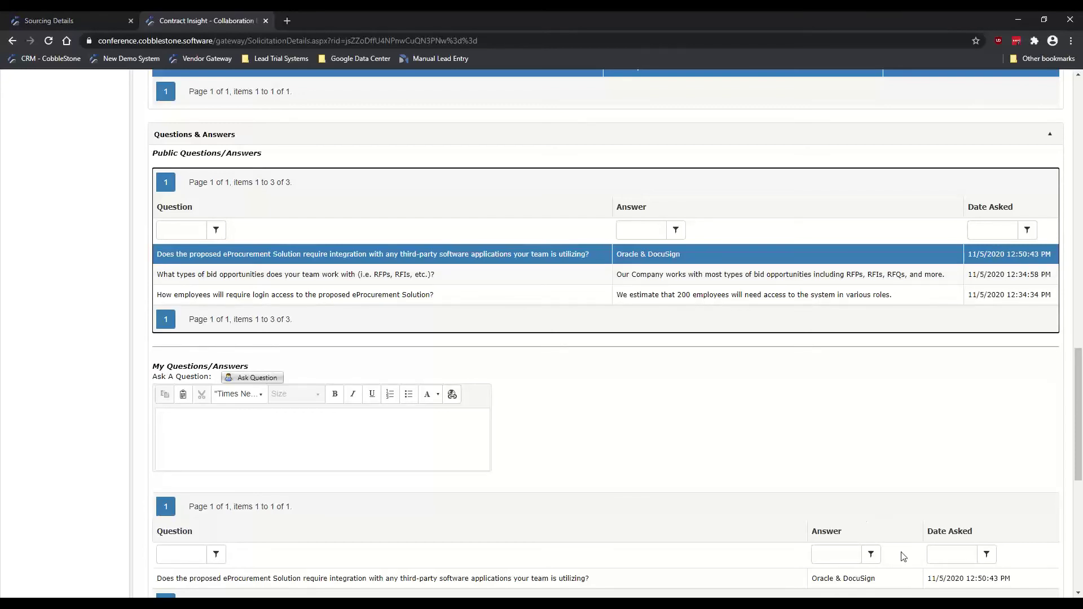
{"action": "left_click", "coordinate": [1078, 593]}
{"action": "scroll", "coordinate": [218, 350], "scroll_direction": "down", "scroll_amount": 3}
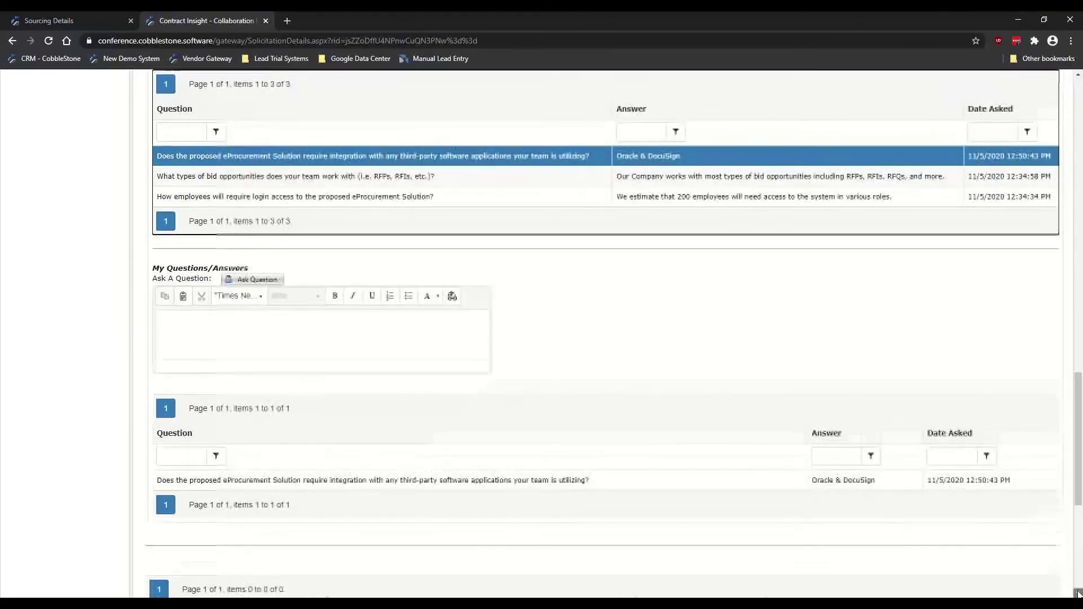
{"action": "left_click", "coordinate": [211, 293]}
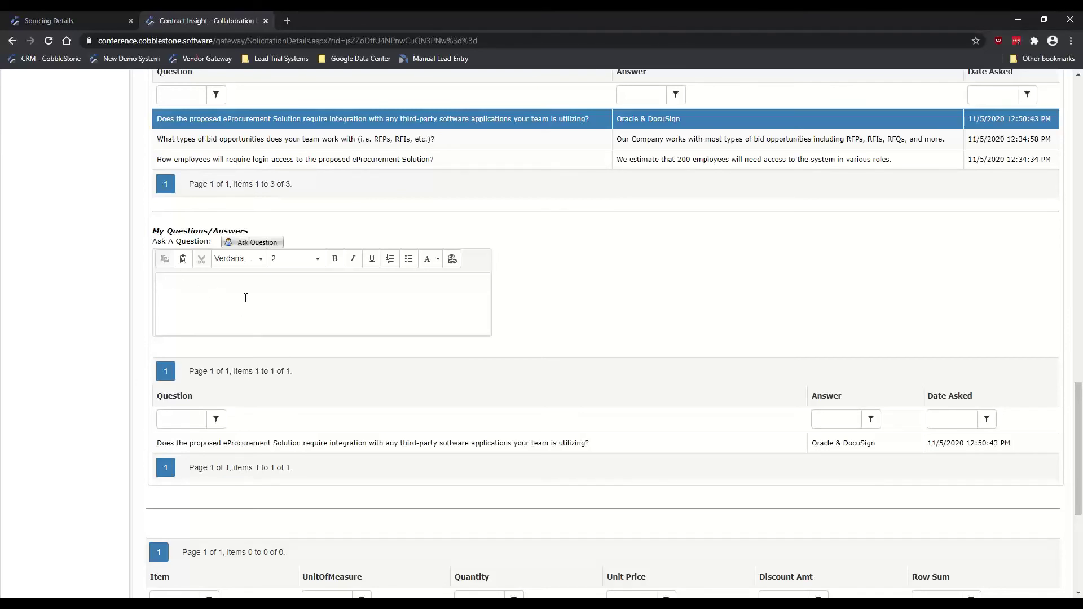
{"action": "scroll", "coordinate": [97, 280], "scroll_direction": "down", "scroll_amount": 1}
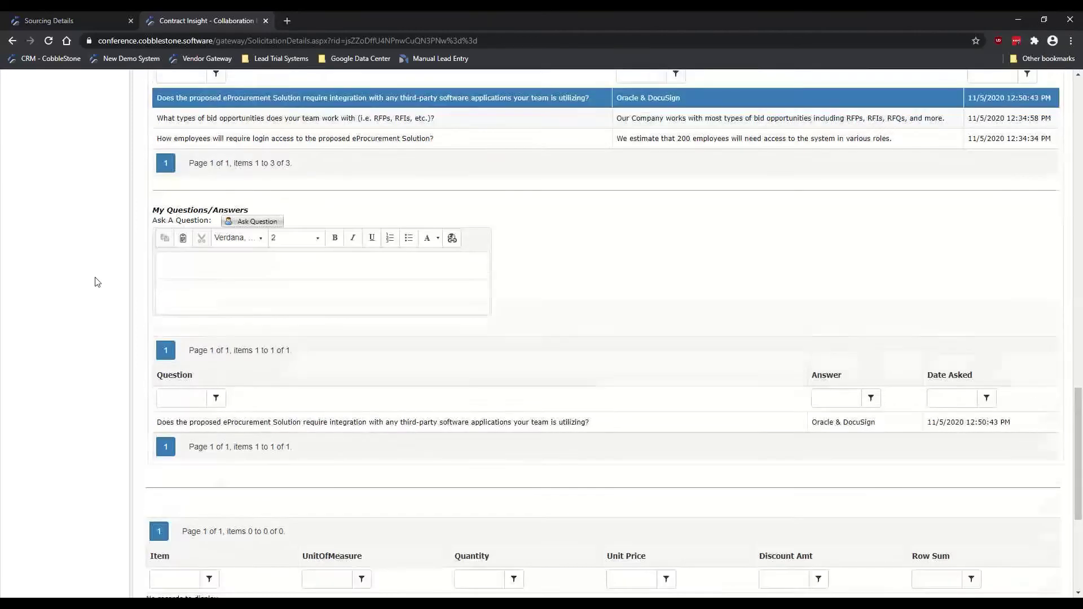
{"action": "scroll", "coordinate": [96, 281], "scroll_direction": "up", "scroll_amount": 1}
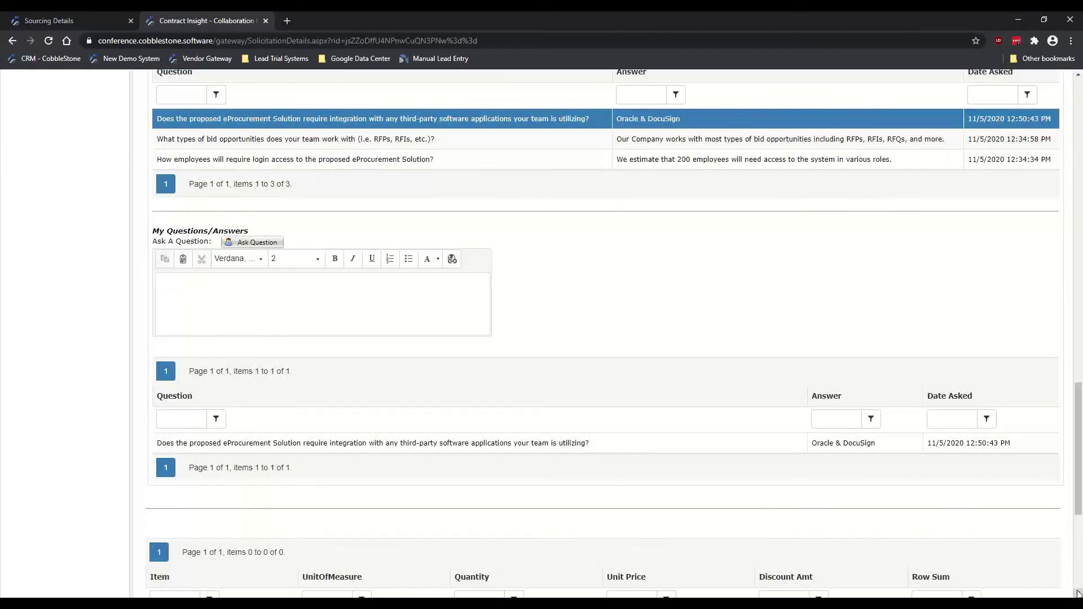
{"action": "left_click", "coordinate": [1077, 593]}
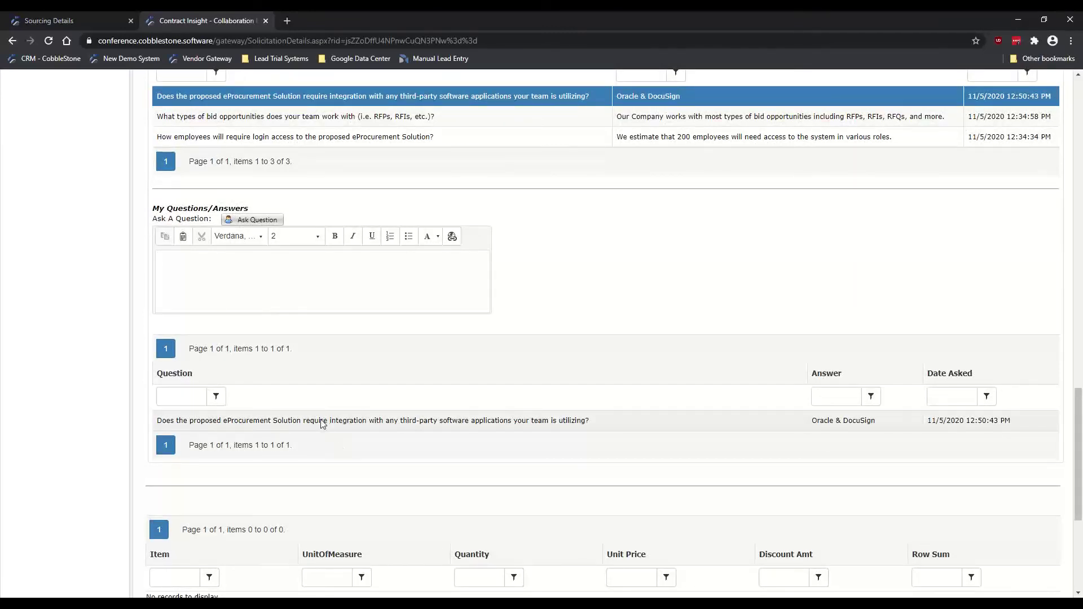
{"action": "left_click", "coordinate": [323, 422]}
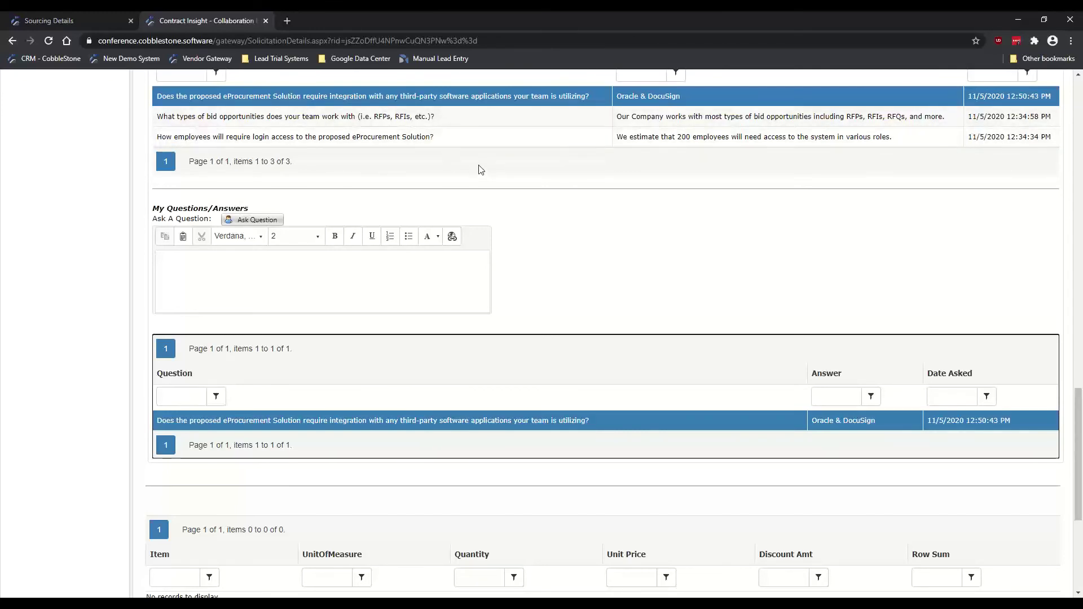
{"action": "left_click", "coordinate": [390, 119]}
{"action": "left_click", "coordinate": [374, 137]}
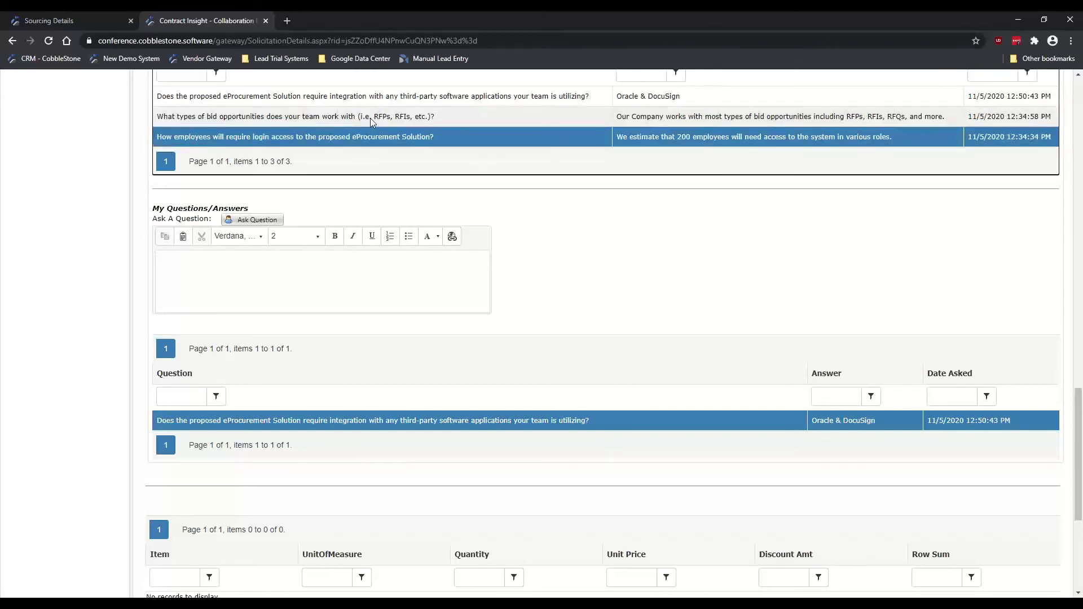
{"action": "left_click", "coordinate": [370, 119]}
{"action": "left_click", "coordinate": [396, 139]}
{"action": "left_click", "coordinate": [375, 118]}
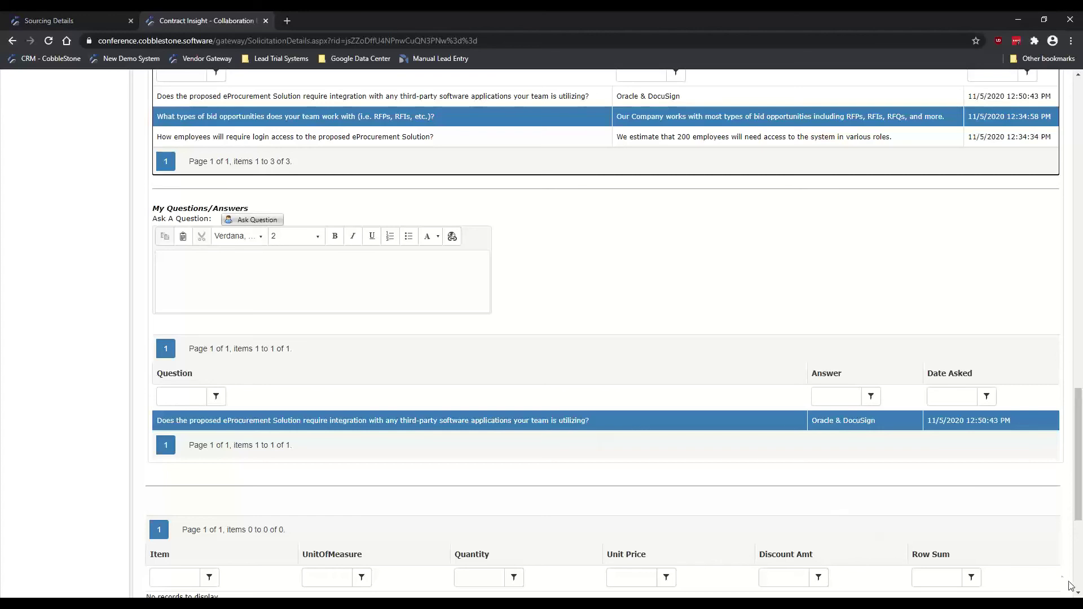
{"action": "scroll", "coordinate": [1078, 593], "scroll_direction": "down", "scroll_amount": 3}
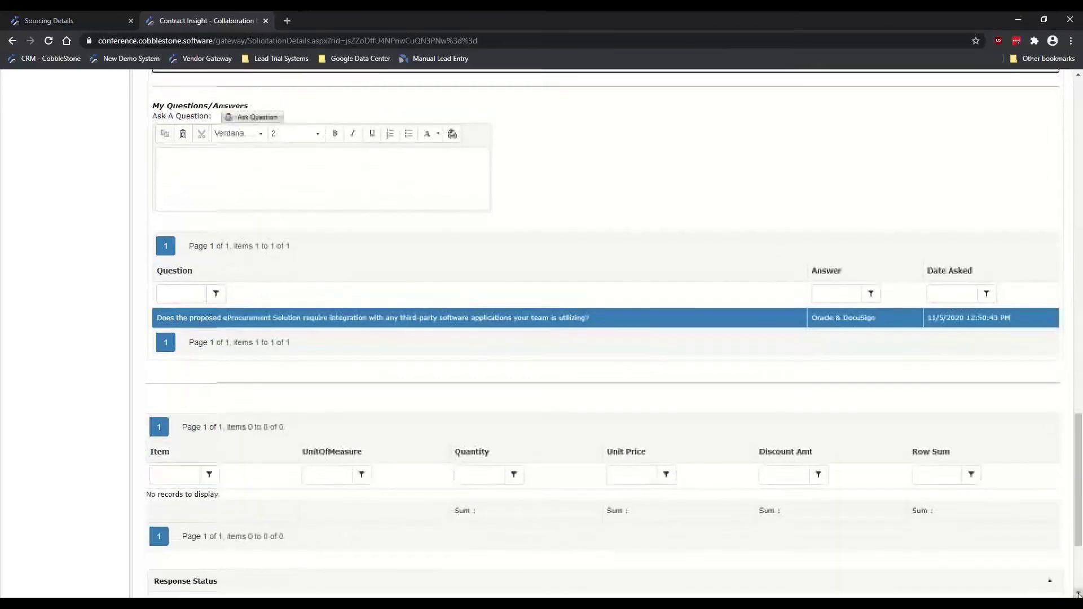
{"action": "scroll", "coordinate": [1077, 593], "scroll_direction": "down", "scroll_amount": 2}
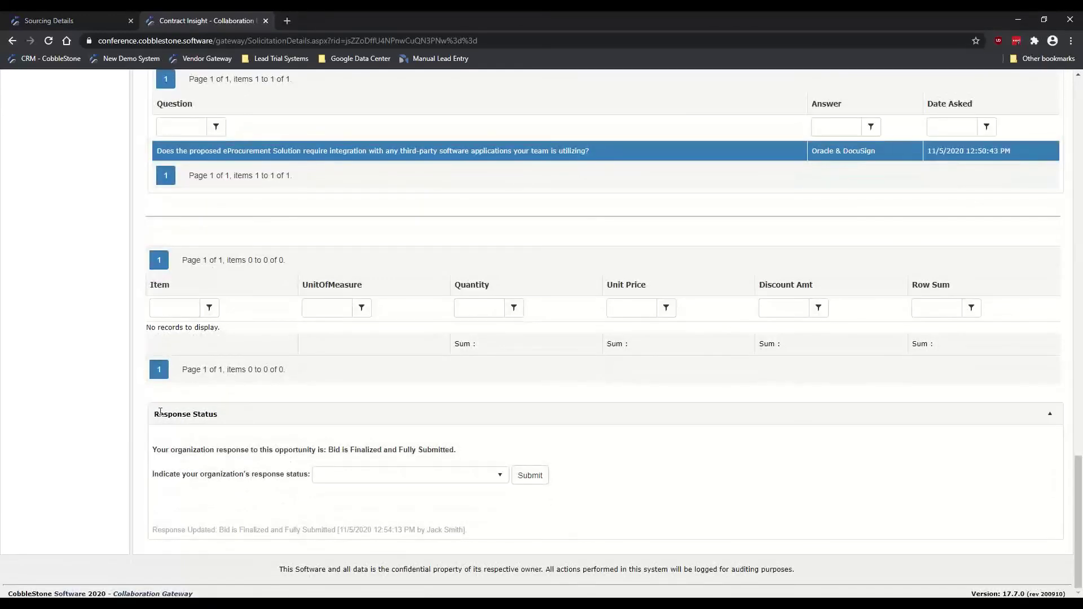
{"action": "left_click_drag", "start_coordinate": [160, 413], "coordinate": [210, 413]}
{"action": "left_click", "coordinate": [210, 413]}
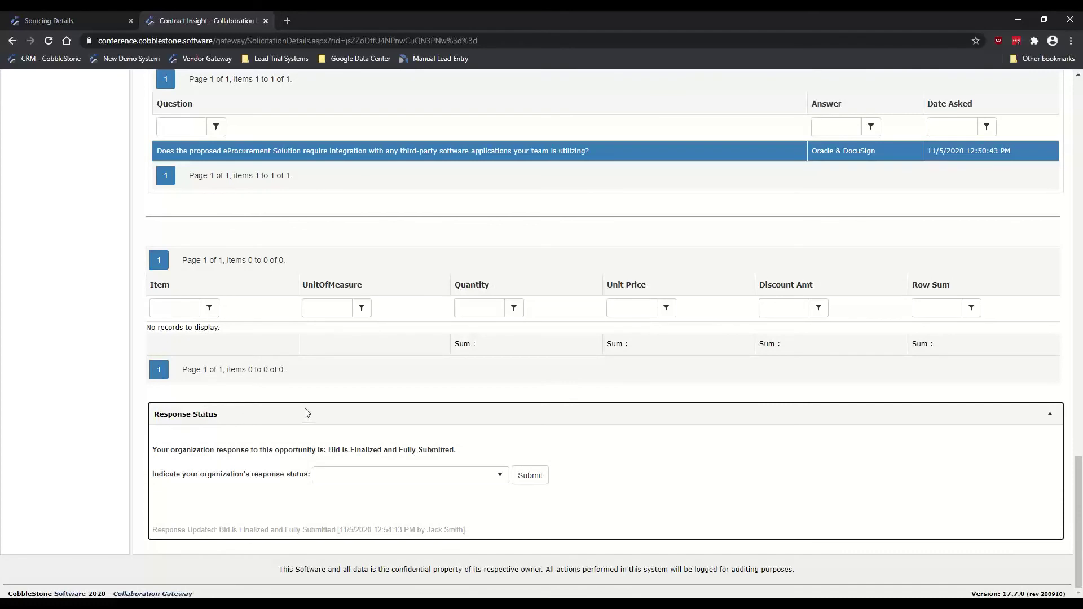
{"action": "left_click", "coordinate": [376, 478]}
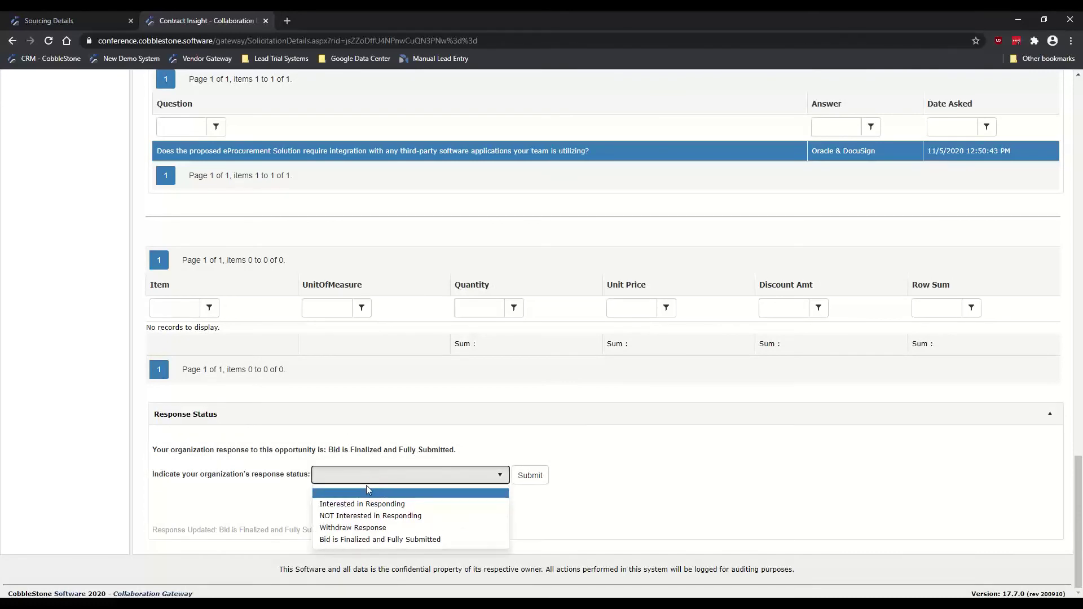
{"action": "left_click", "coordinate": [379, 540]}
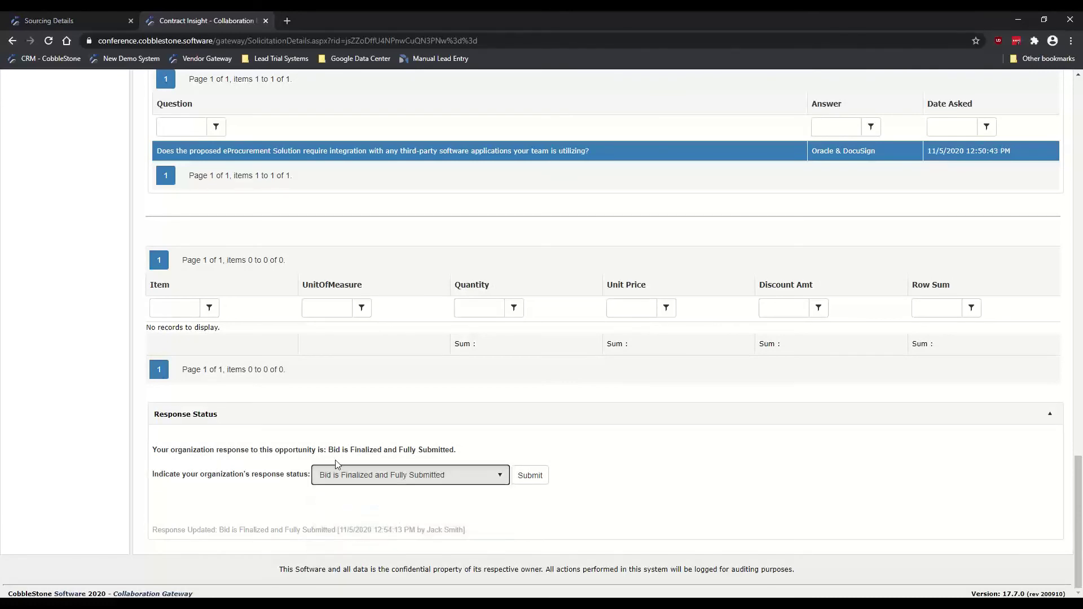
{"action": "left_click", "coordinate": [371, 478]}
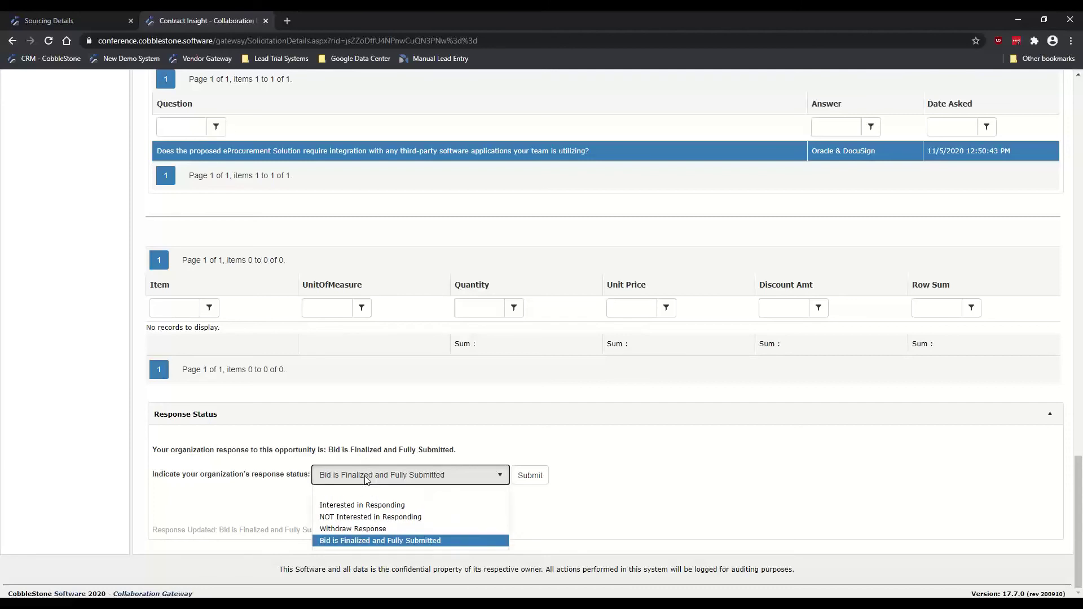
{"action": "left_click", "coordinate": [380, 506]}
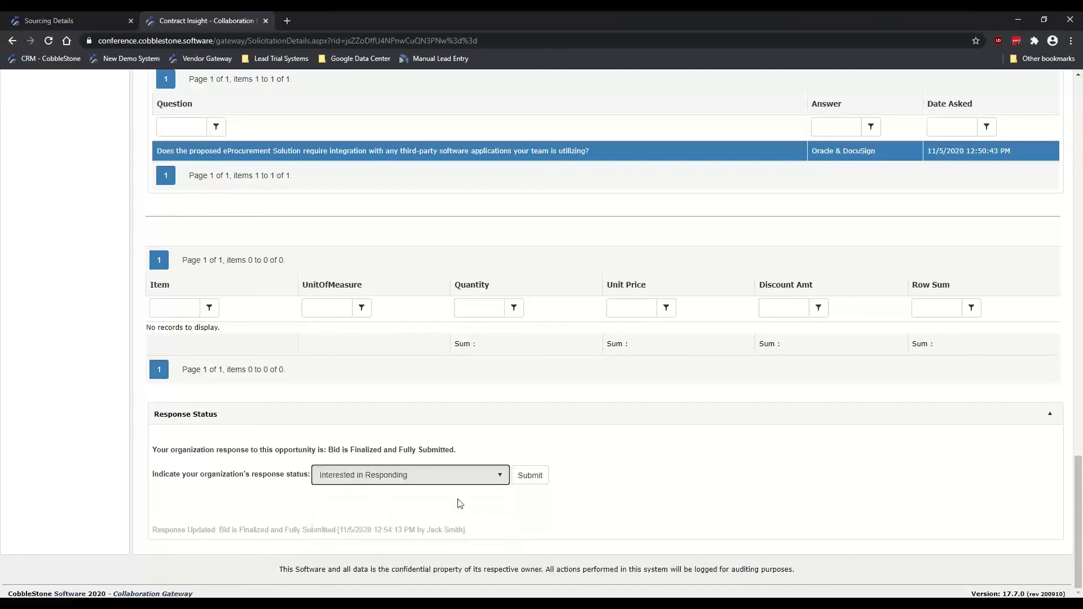
{"action": "left_click", "coordinate": [393, 483]}
{"action": "left_click", "coordinate": [388, 518]}
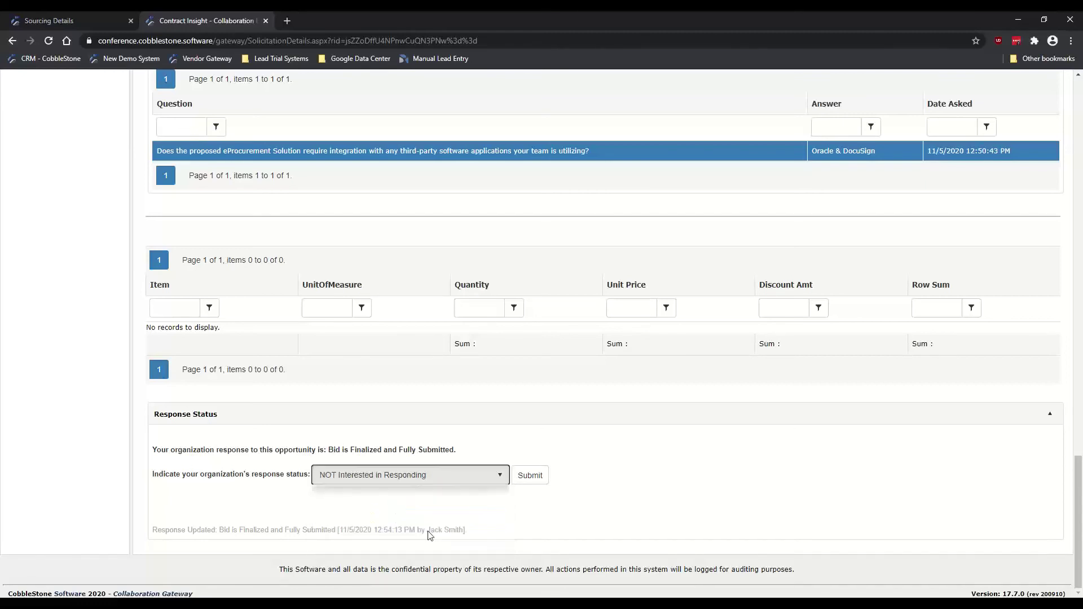
{"action": "left_click", "coordinate": [374, 480]}
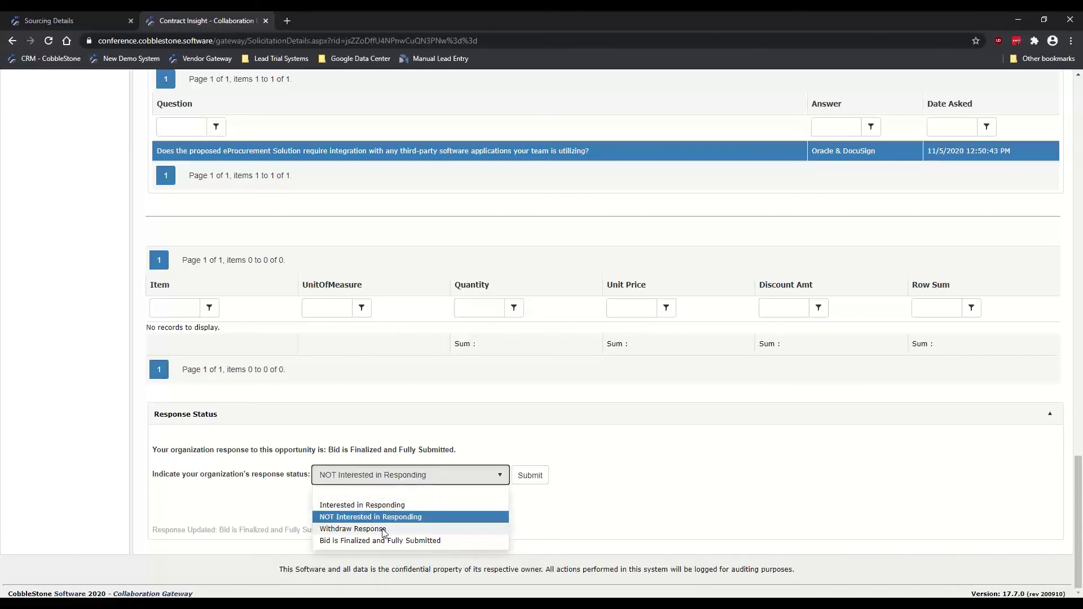
{"action": "left_click", "coordinate": [383, 530]}
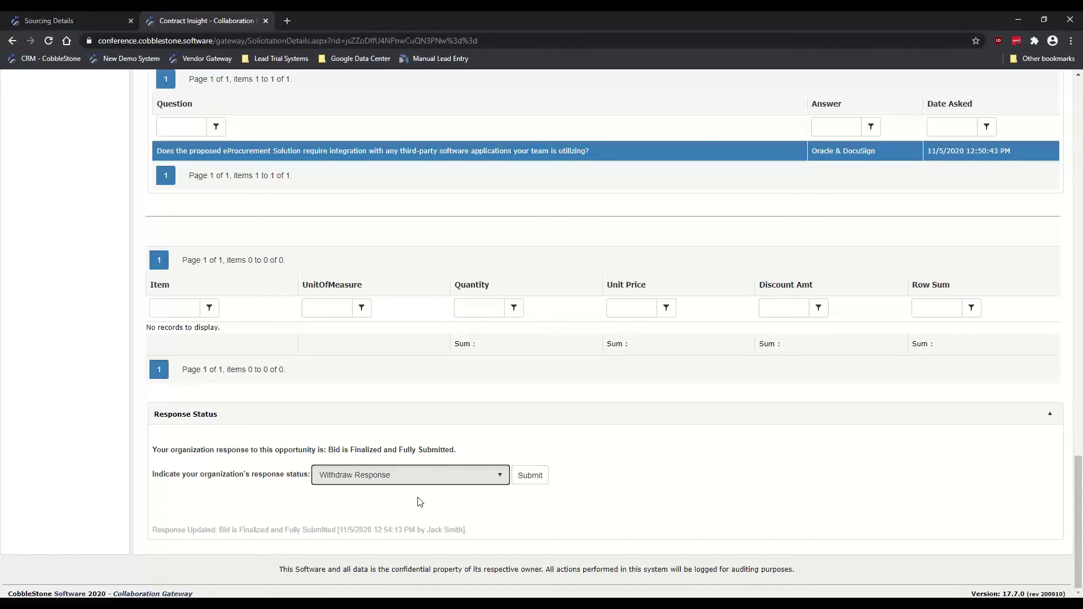
{"action": "left_click", "coordinate": [370, 474]}
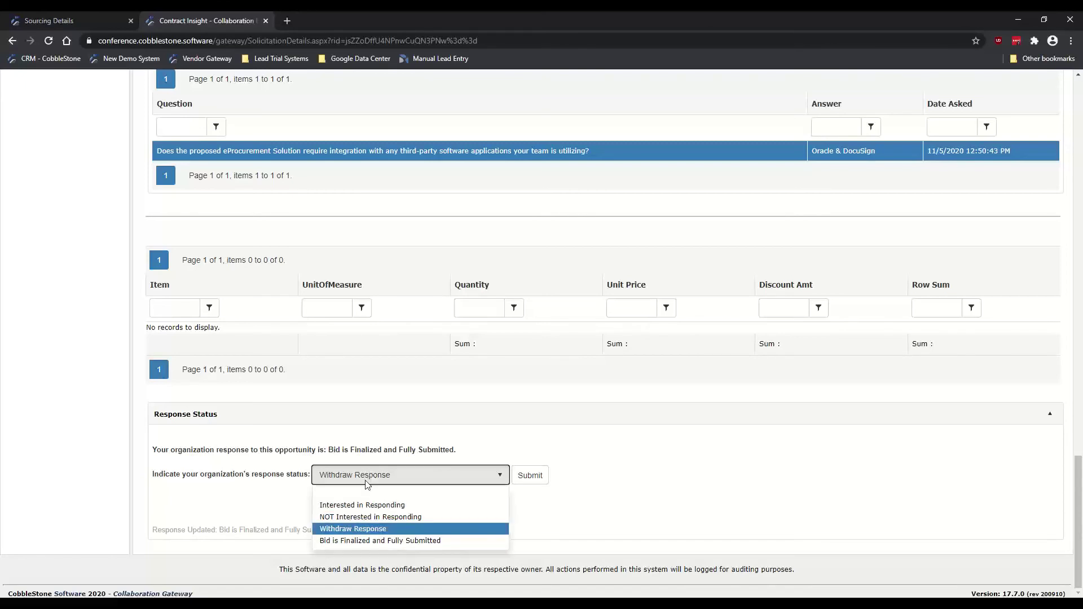
{"action": "left_click", "coordinate": [364, 540]}
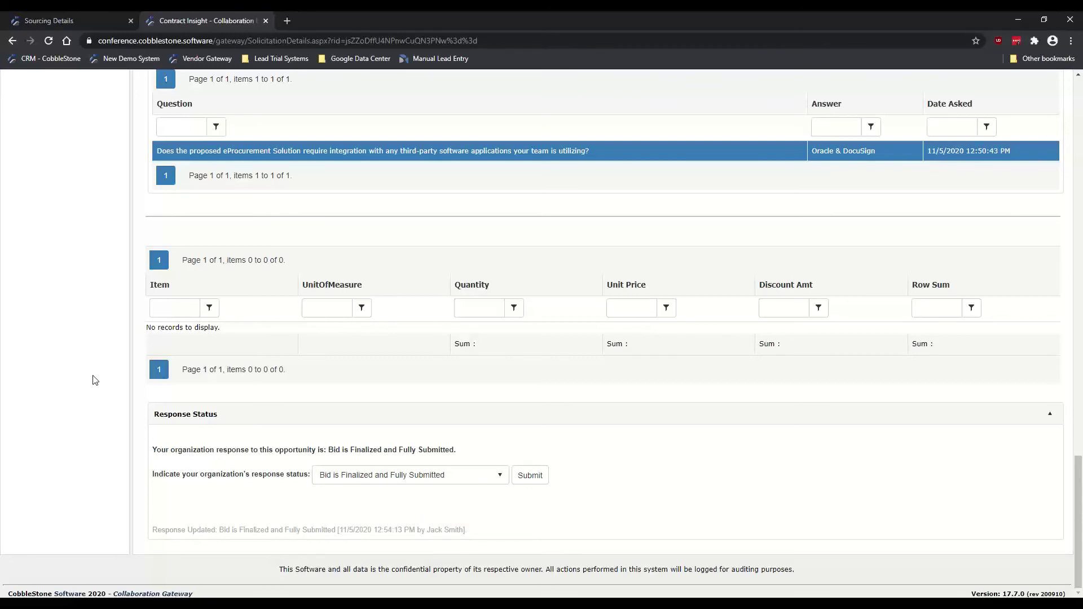
{"action": "left_click", "coordinate": [1078, 75]}
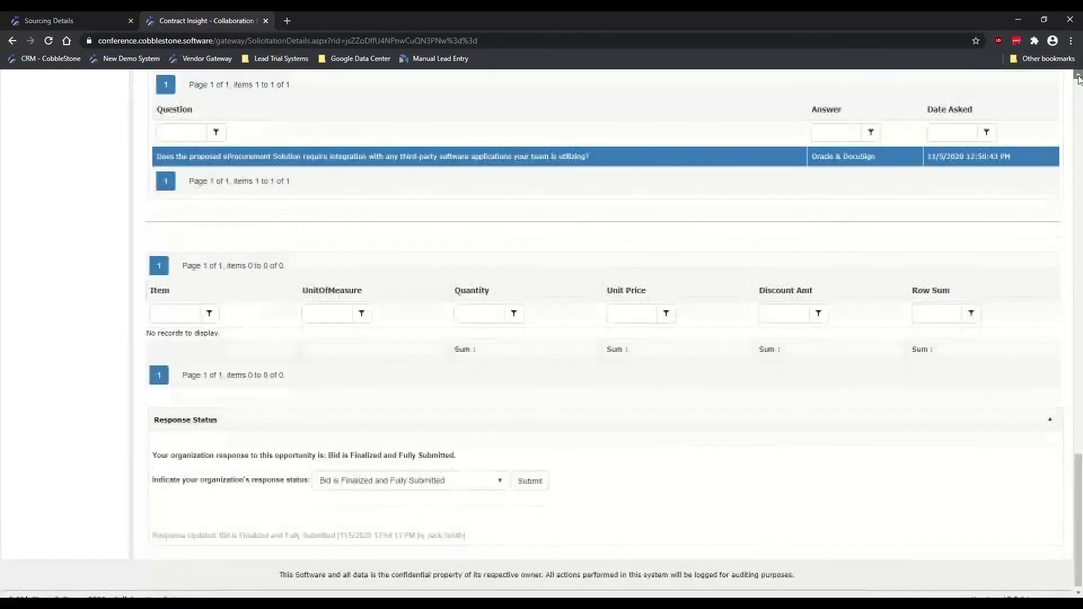
Step: Go back to the Sourcing Details tab for the Request for Proposal - eProcurement Solution bid
{"action": "scroll", "coordinate": [1077, 75], "scroll_direction": "up", "scroll_amount": 15}
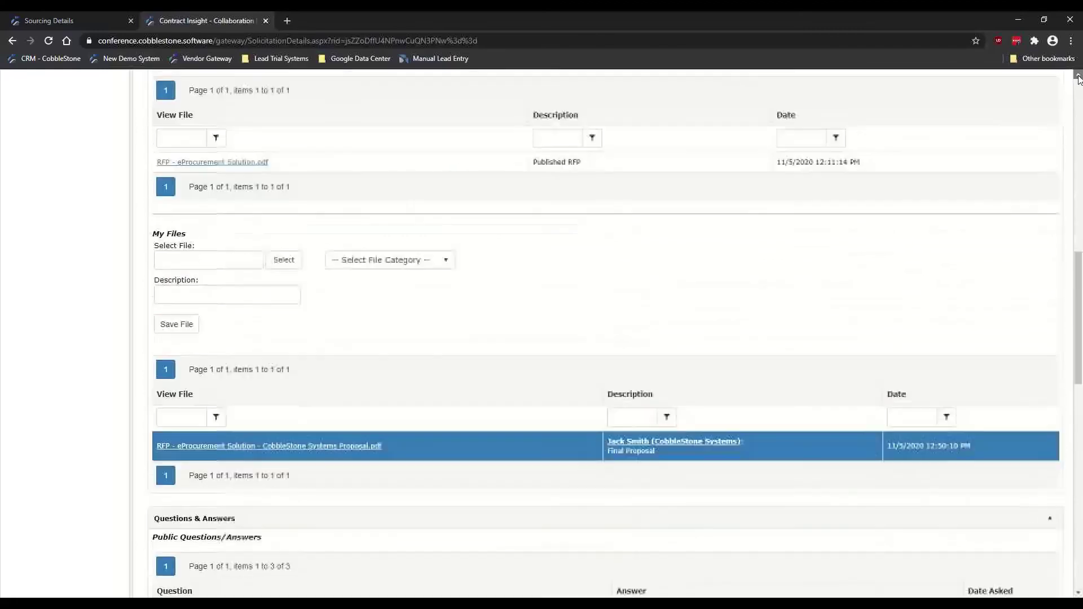
{"action": "scroll", "coordinate": [1078, 79], "scroll_direction": "up", "scroll_amount": 15}
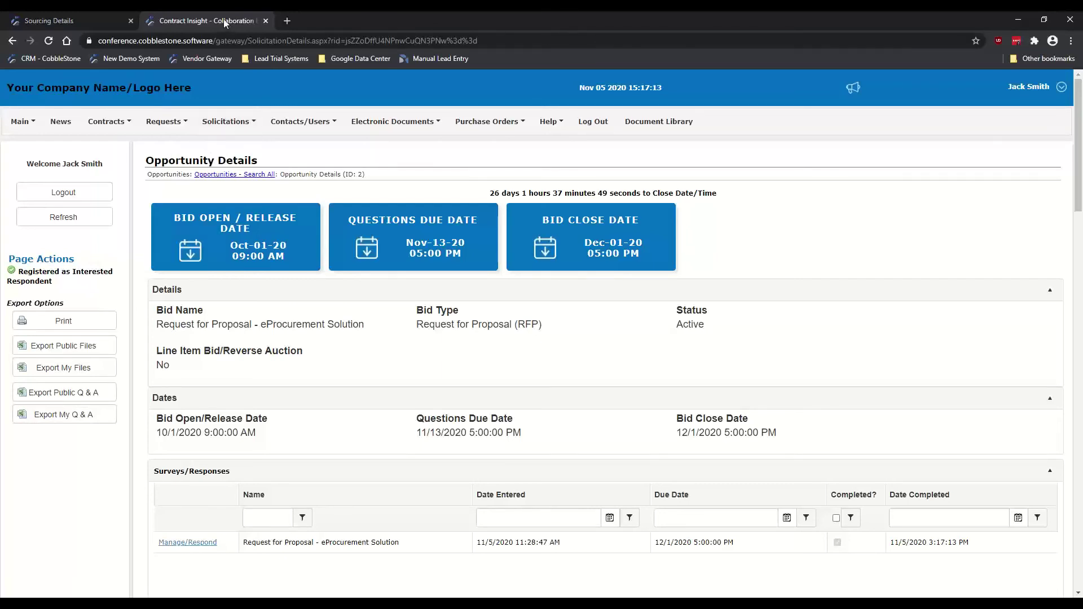
{"action": "left_click", "coordinate": [86, 19]}
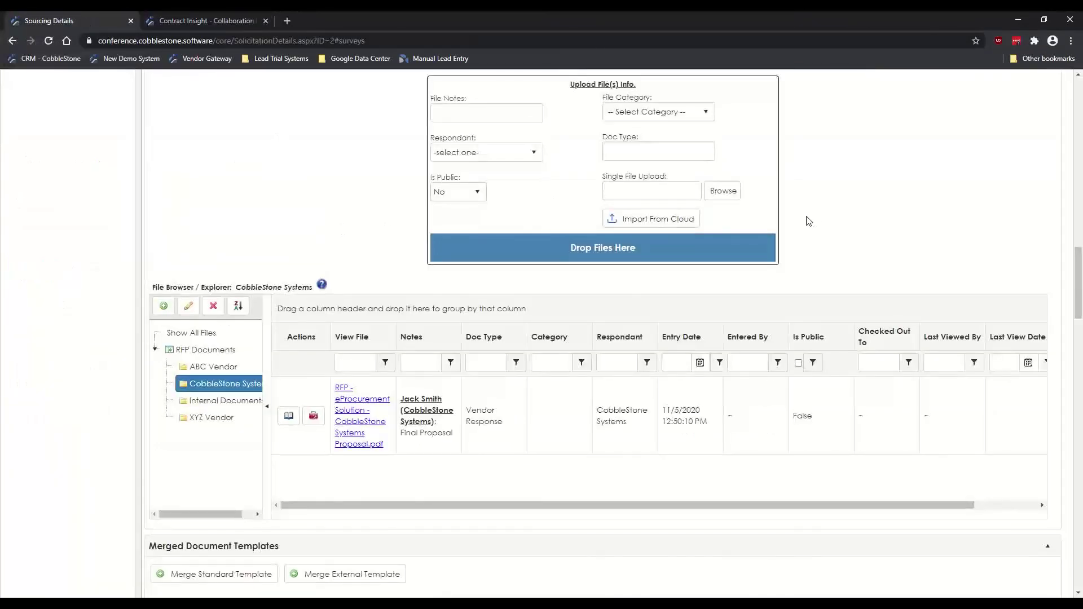
{"action": "scroll", "coordinate": [1070, 295], "scroll_direction": "up", "scroll_amount": 15}
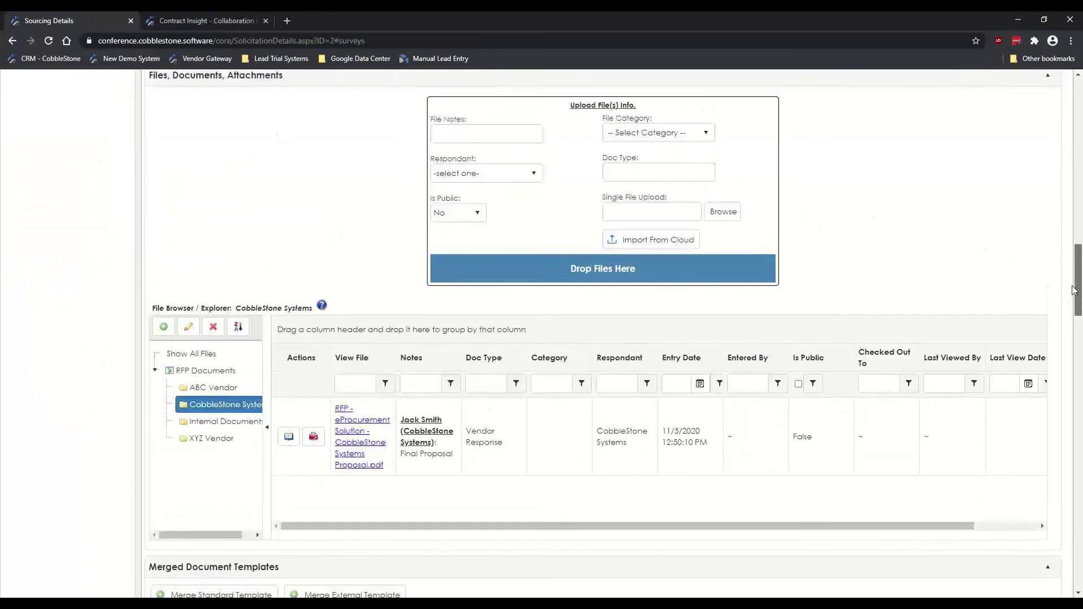
{"action": "scroll", "coordinate": [1048, 146], "scroll_direction": "up", "scroll_amount": 3}
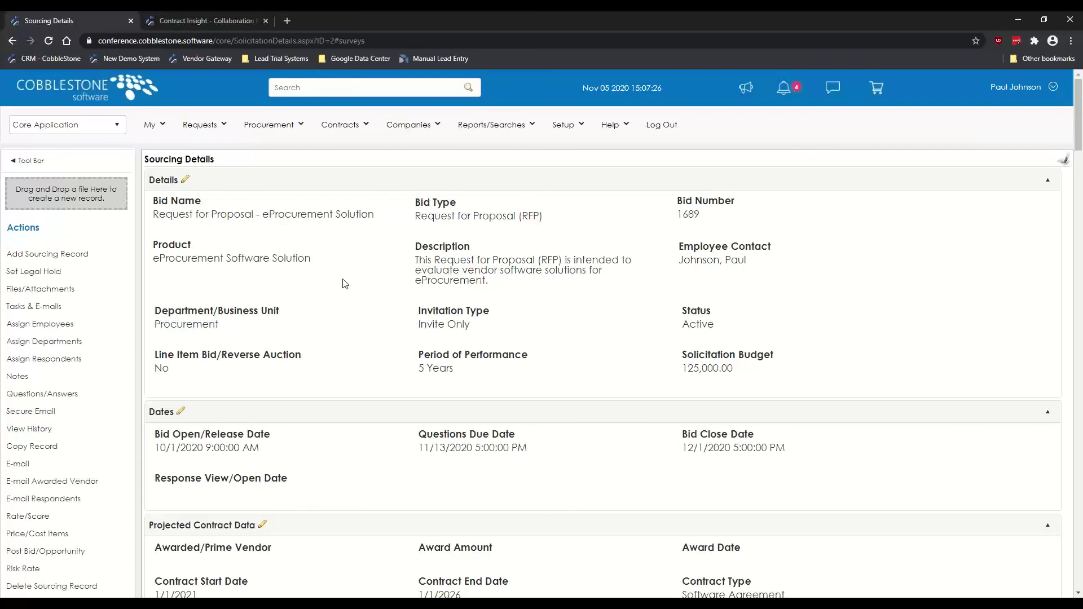
Step: Open the Projected Contract Data edit dialog (Software Agreement, 1/1/2021 to 1/1/2026, Pending)
{"action": "scroll", "coordinate": [330, 350], "scroll_direction": "down", "scroll_amount": 2}
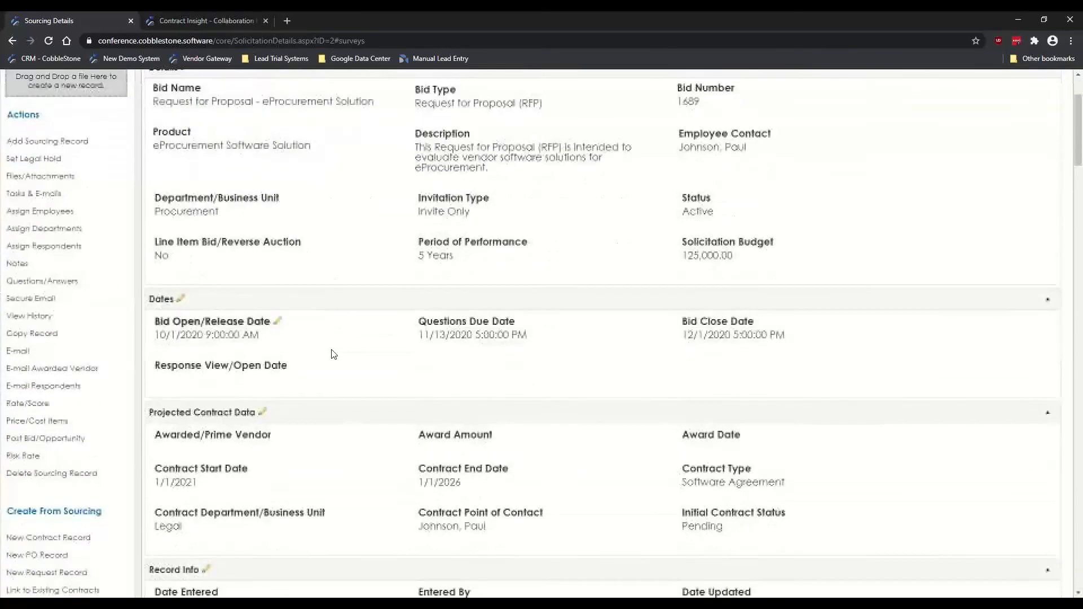
{"action": "scroll", "coordinate": [333, 354], "scroll_direction": "down", "scroll_amount": 2}
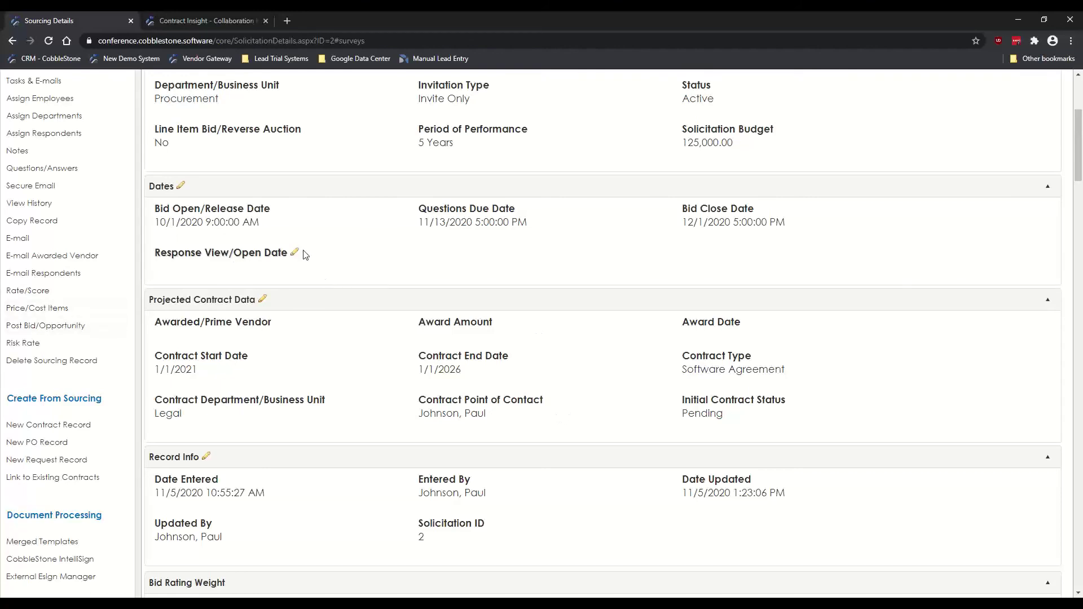
{"action": "left_click", "coordinate": [263, 298]}
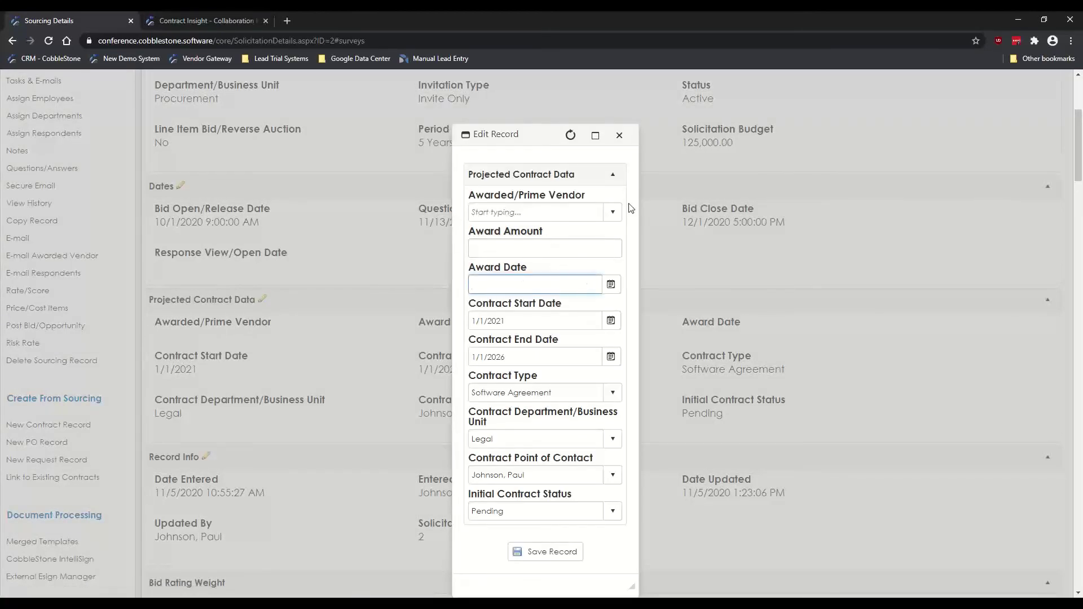
Step: Set Awarded/Prime Vendor to CobbleStone Systems, Award Amount 125000 and Award Date 11/5/2020, then save
{"action": "left_click", "coordinate": [613, 214]}
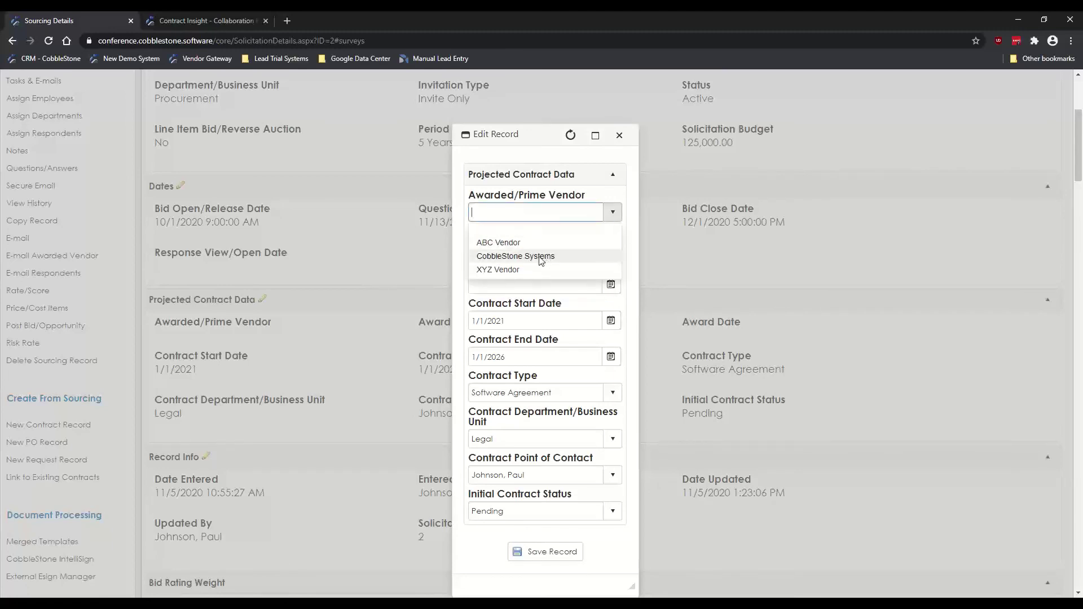
{"action": "left_click", "coordinate": [535, 248]}
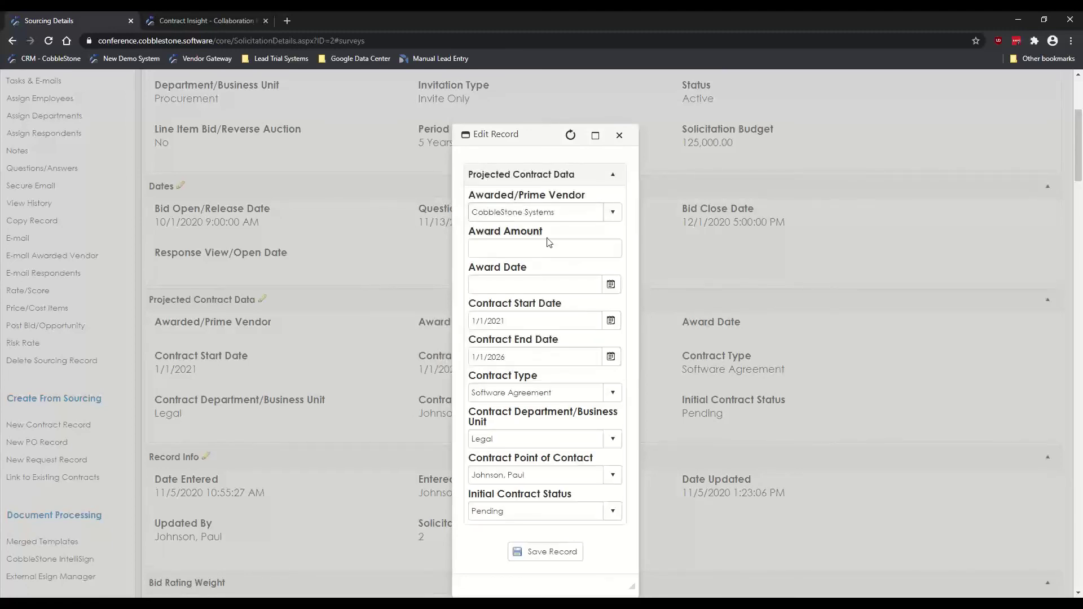
{"action": "left_click", "coordinate": [533, 248]}
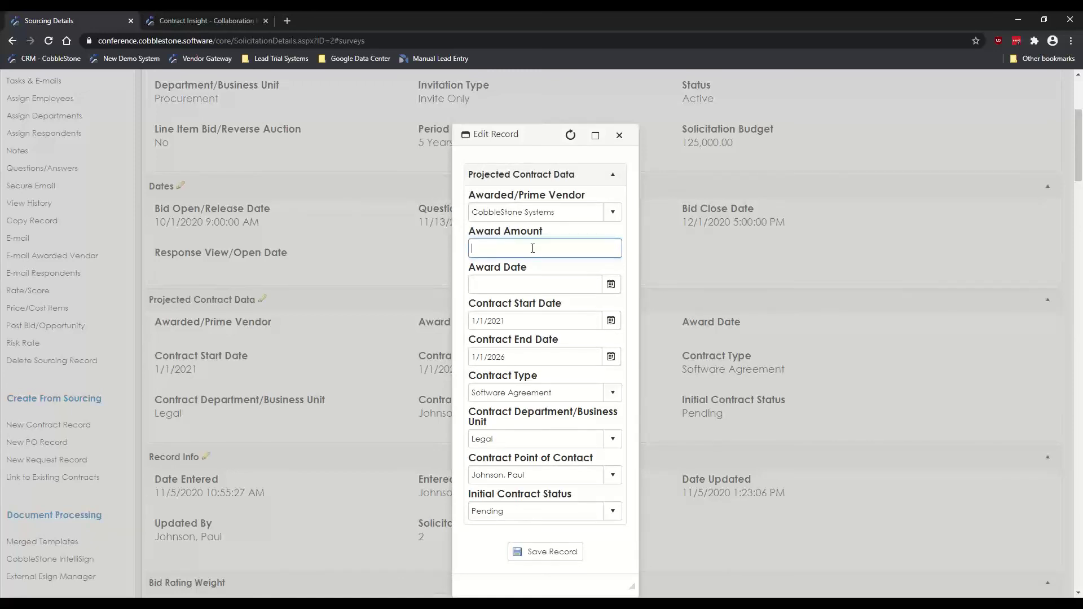
{"action": "type", "text": "125000"}
{"action": "left_click", "coordinate": [625, 272]}
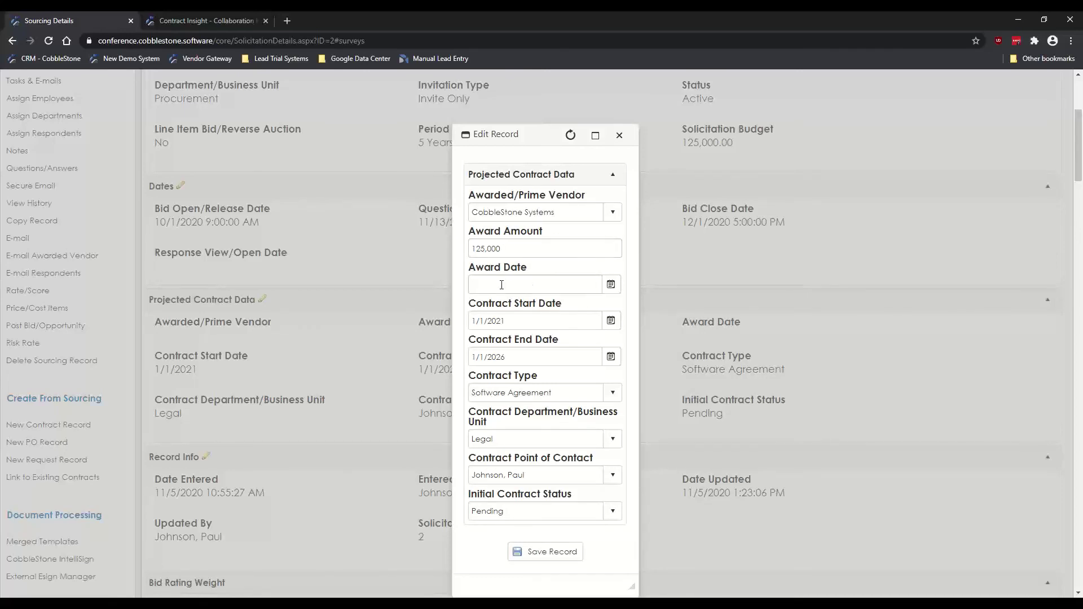
{"action": "left_click", "coordinate": [611, 284]}
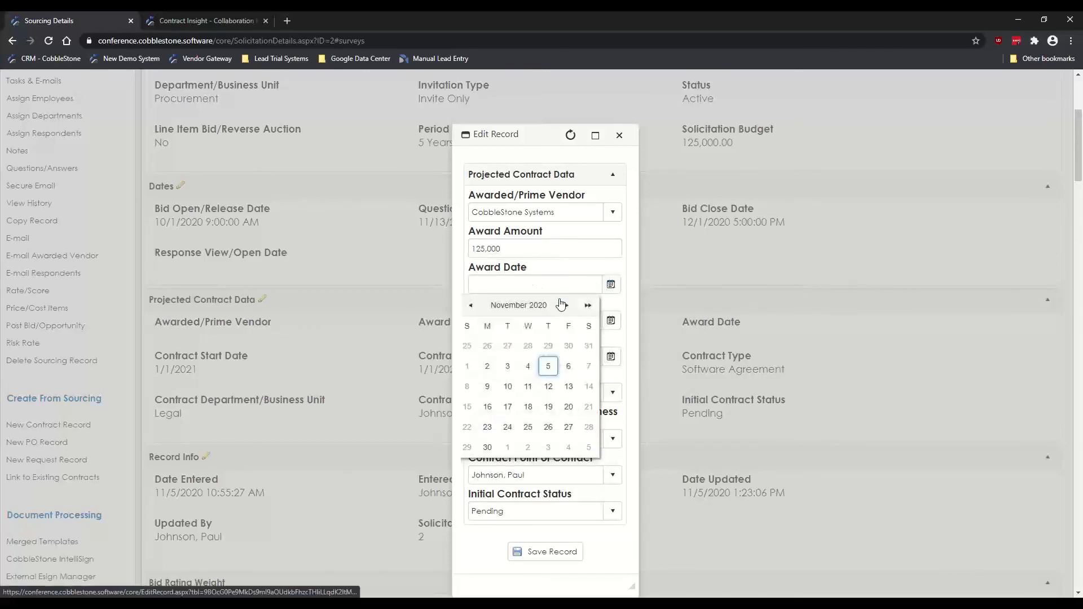
{"action": "left_click", "coordinate": [548, 366]}
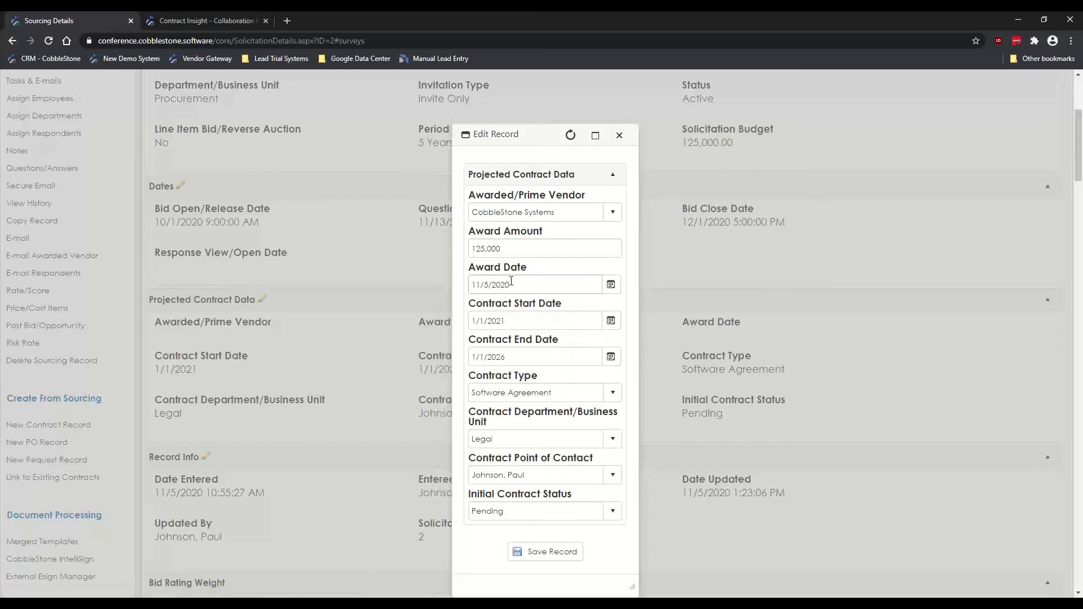
{"action": "left_click", "coordinate": [561, 552]}
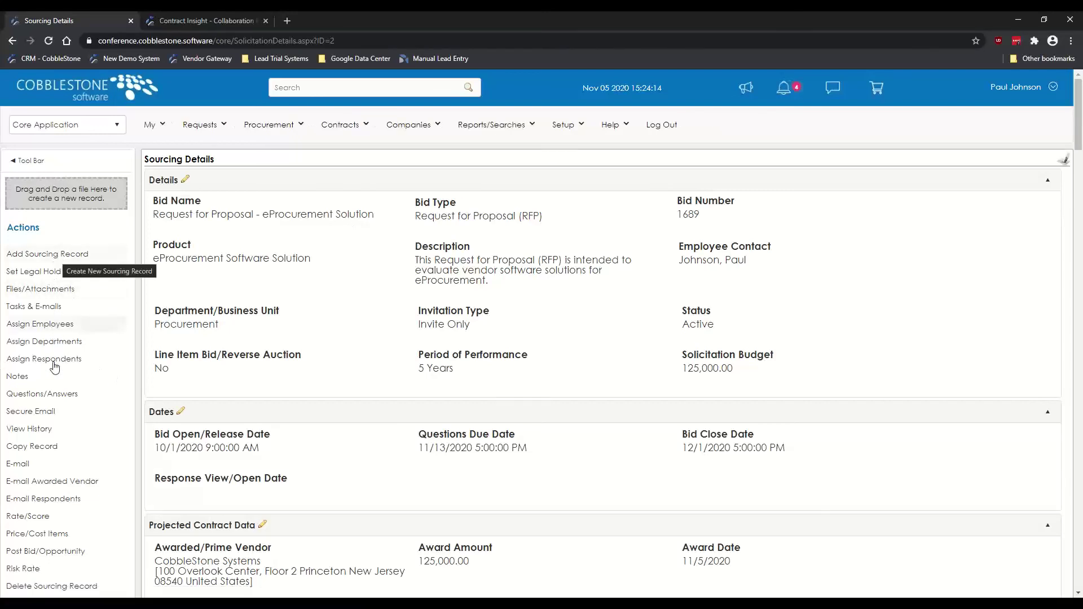
Step: Choose New Contract Record under Create From Sourcing in the left Actions bar
{"action": "scroll", "coordinate": [54, 397], "scroll_direction": "down", "scroll_amount": 2}
{"action": "scroll", "coordinate": [55, 397], "scroll_direction": "down", "scroll_amount": 3}
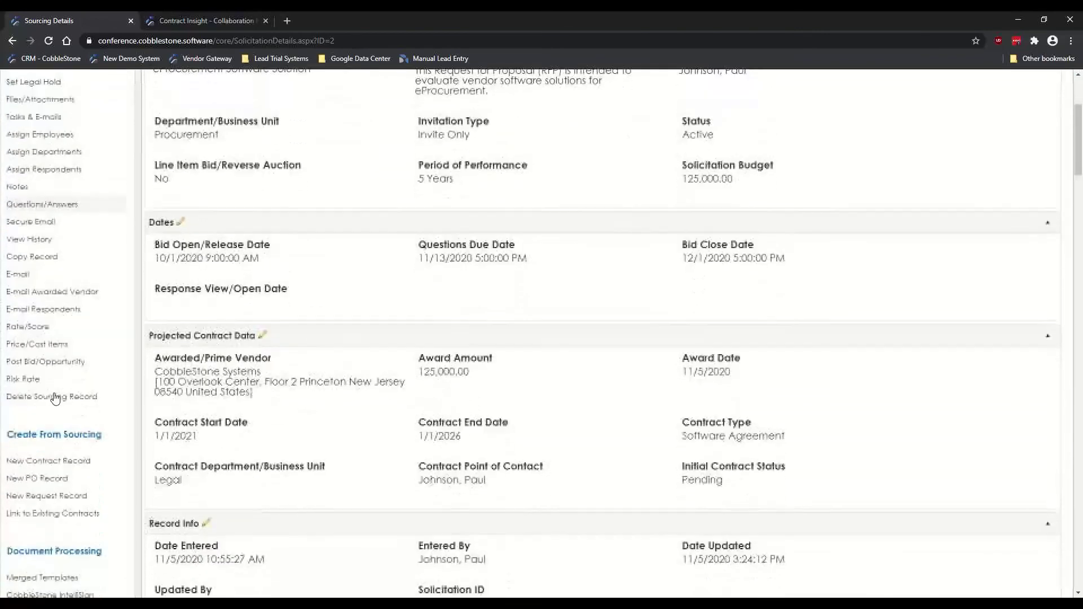
{"action": "left_click_drag", "start_coordinate": [14, 342], "coordinate": [96, 343]}
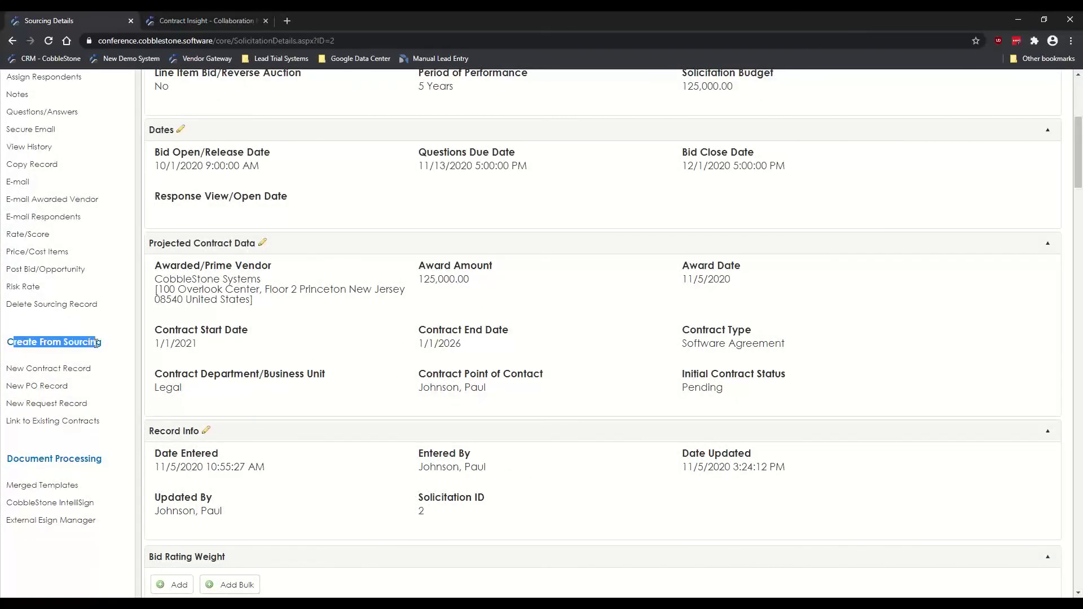
{"action": "left_click", "coordinate": [46, 346]}
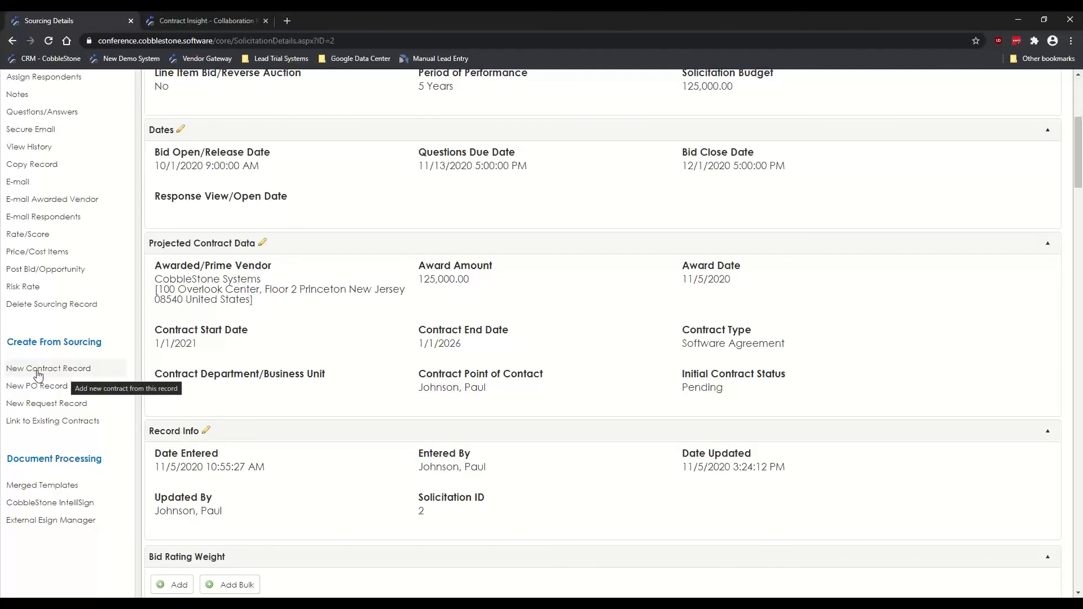
{"action": "left_click", "coordinate": [39, 374]}
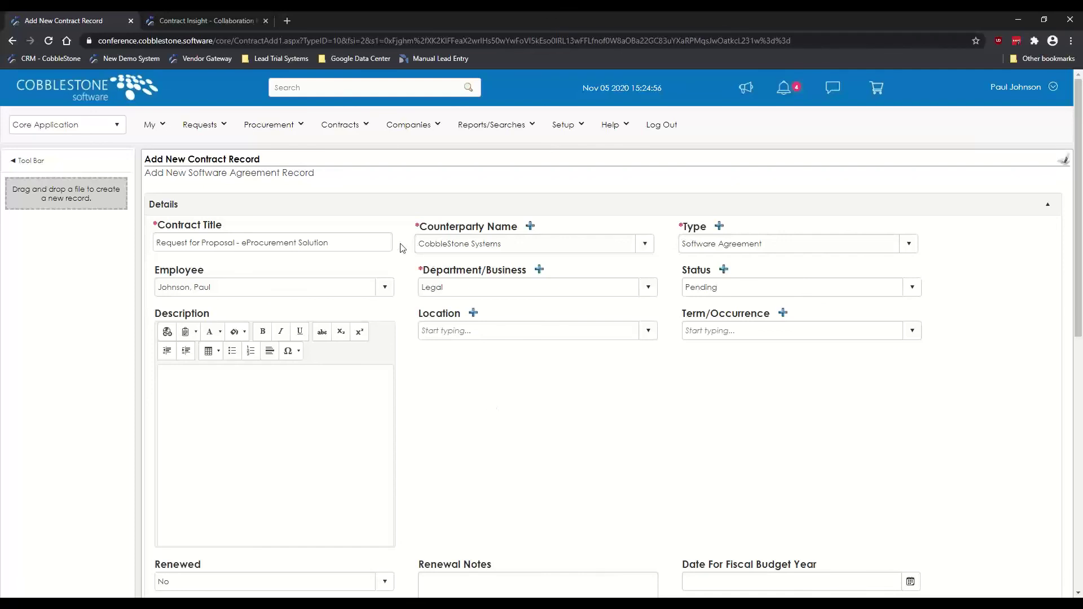
{"action": "left_click", "coordinate": [356, 243]}
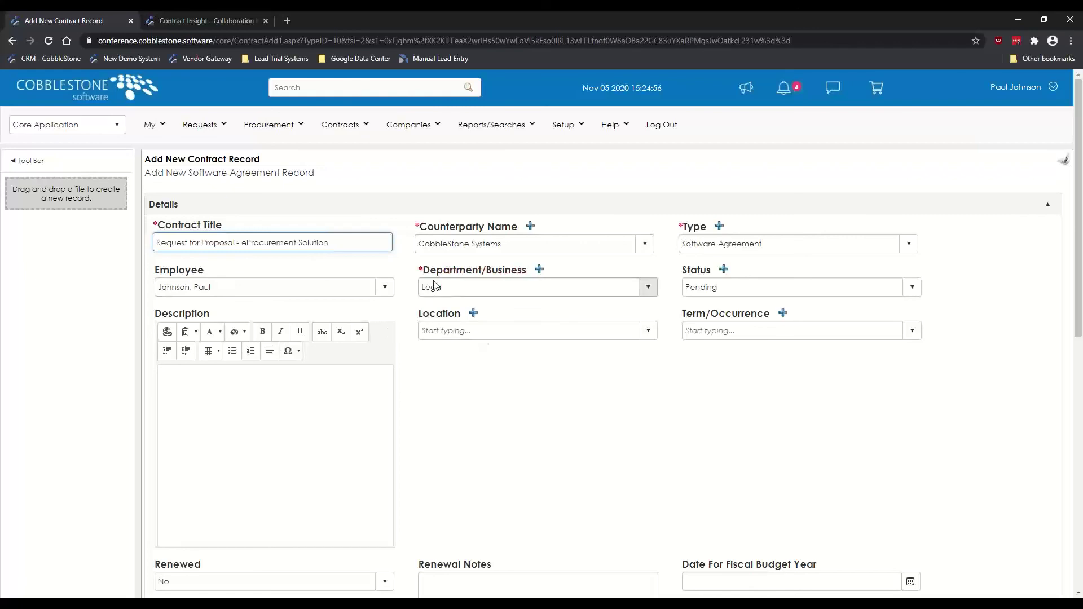
{"action": "left_click", "coordinate": [515, 449]}
{"action": "scroll", "coordinate": [128, 367], "scroll_direction": "down", "scroll_amount": 6}
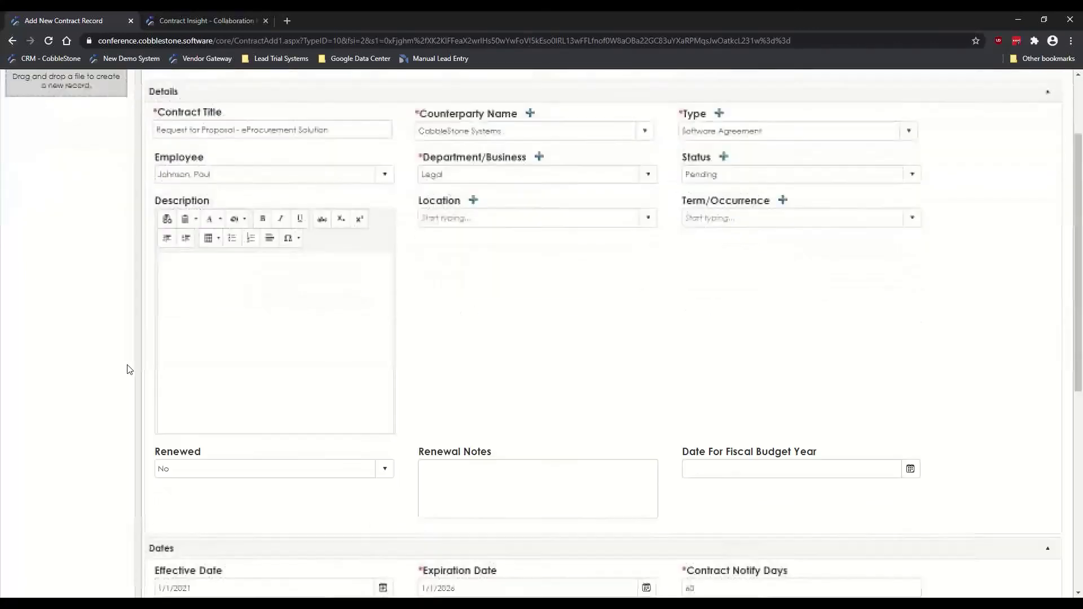
{"action": "left_click", "coordinate": [225, 363]}
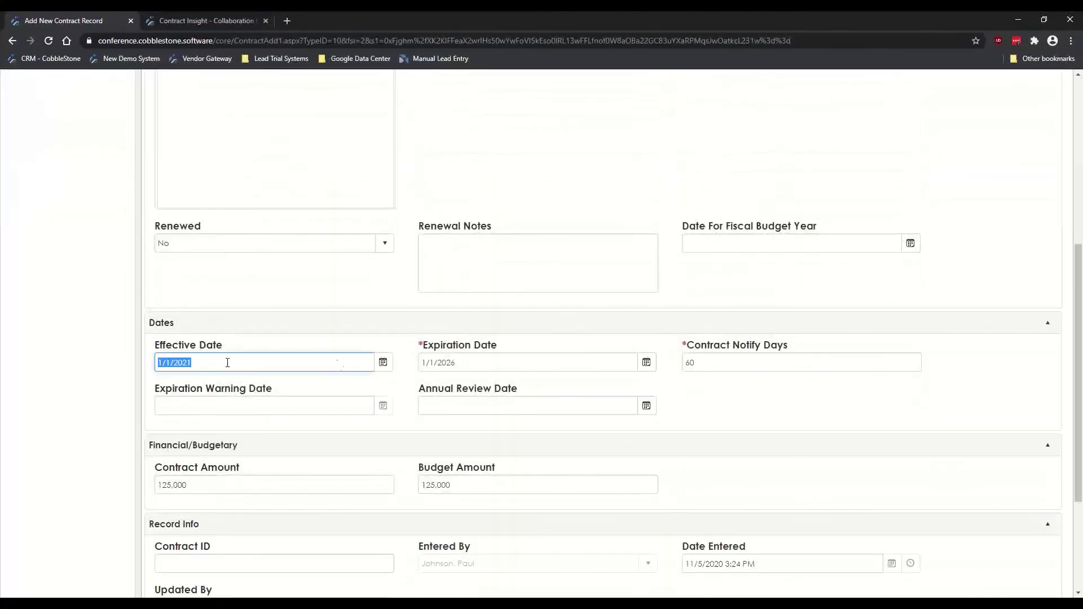
{"action": "left_click", "coordinate": [485, 362]}
{"action": "left_click", "coordinate": [112, 405]}
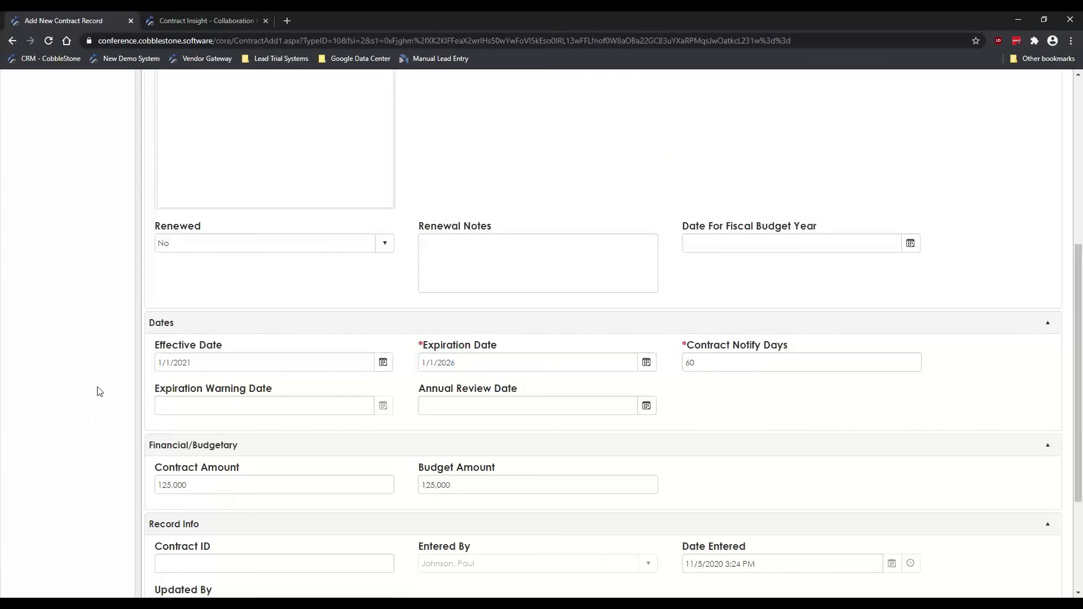
{"action": "scroll", "coordinate": [96, 389], "scroll_direction": "down", "scroll_amount": 2}
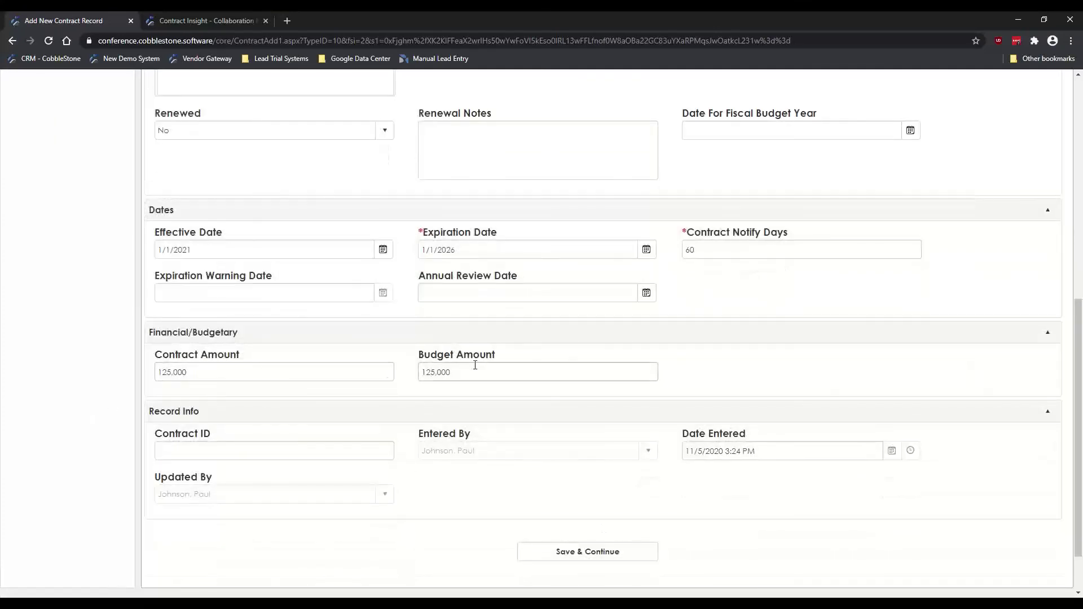
{"action": "scroll", "coordinate": [125, 322], "scroll_direction": "up", "scroll_amount": 10}
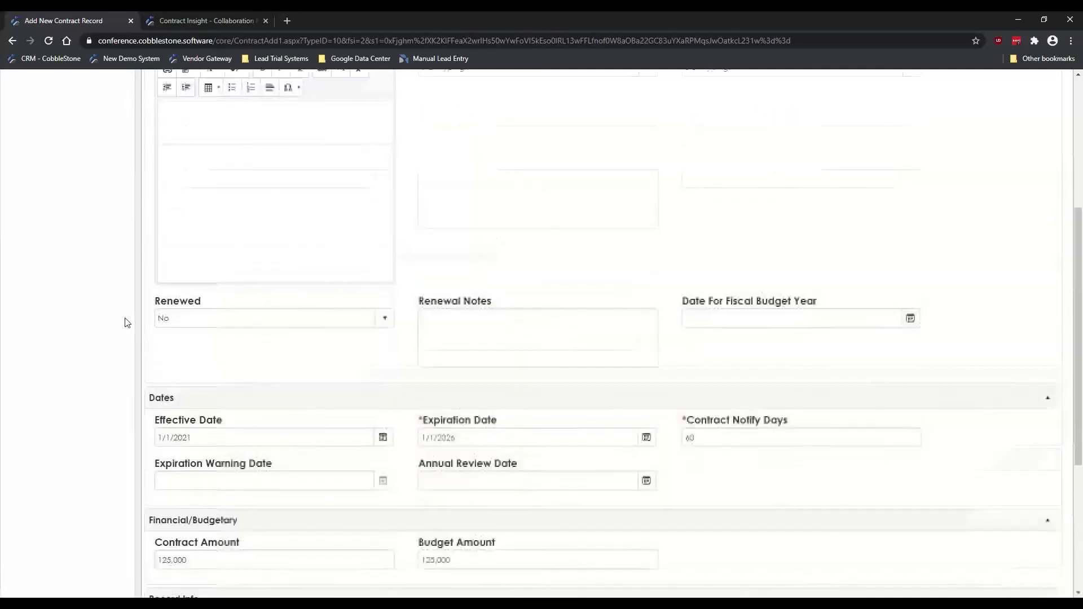
Step: Retitle the contract 'Software Agreement - CobbleStone Systems'
{"action": "left_click", "coordinate": [243, 247]}
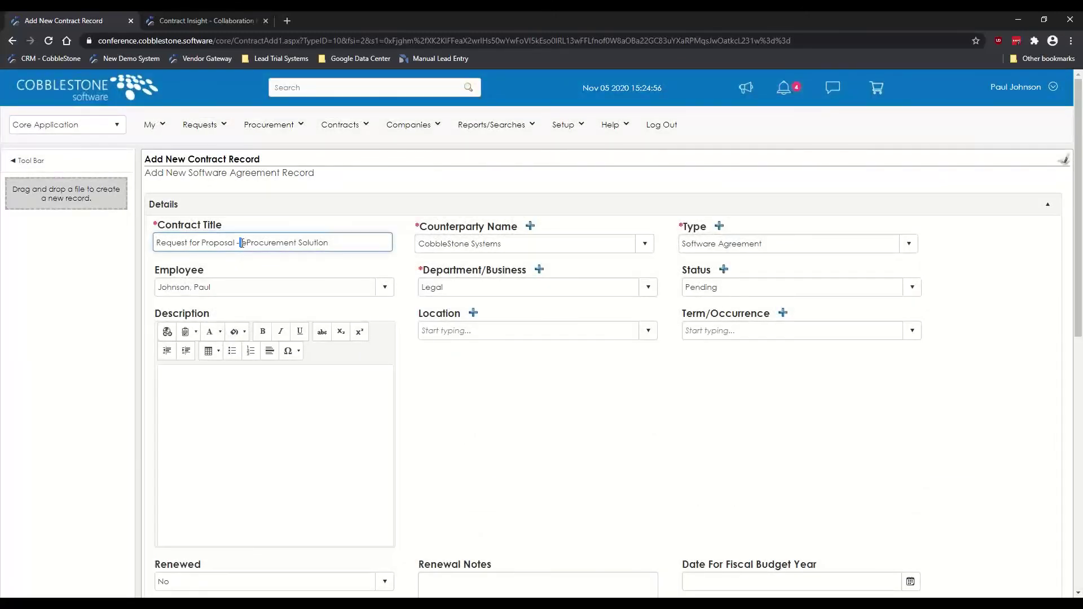
{"action": "left_click_drag", "start_coordinate": [340, 239], "coordinate": [4, 256]}
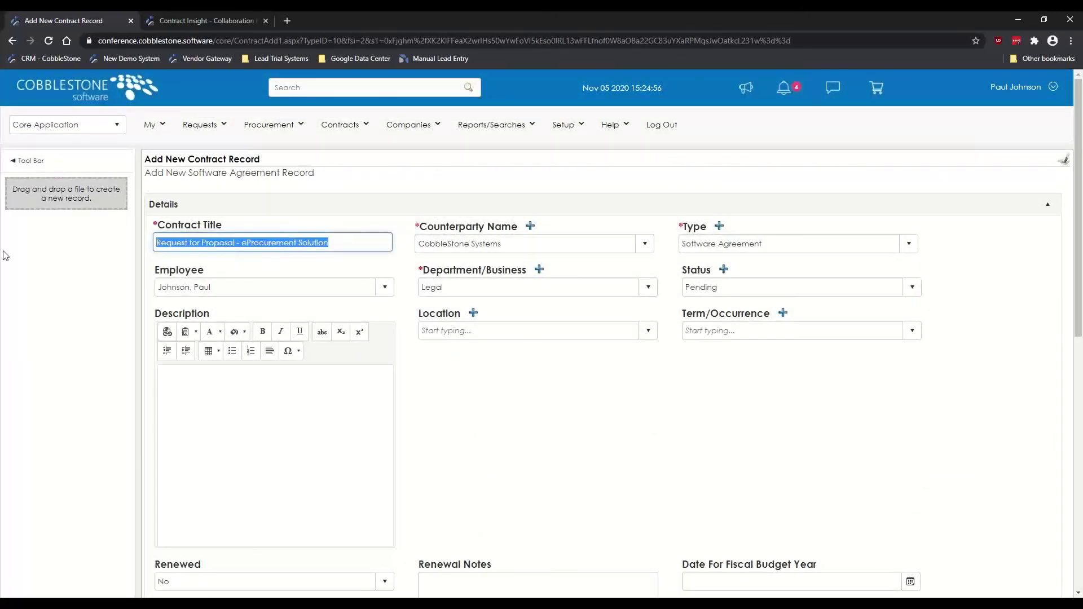
{"action": "type", "text": "Soft"}
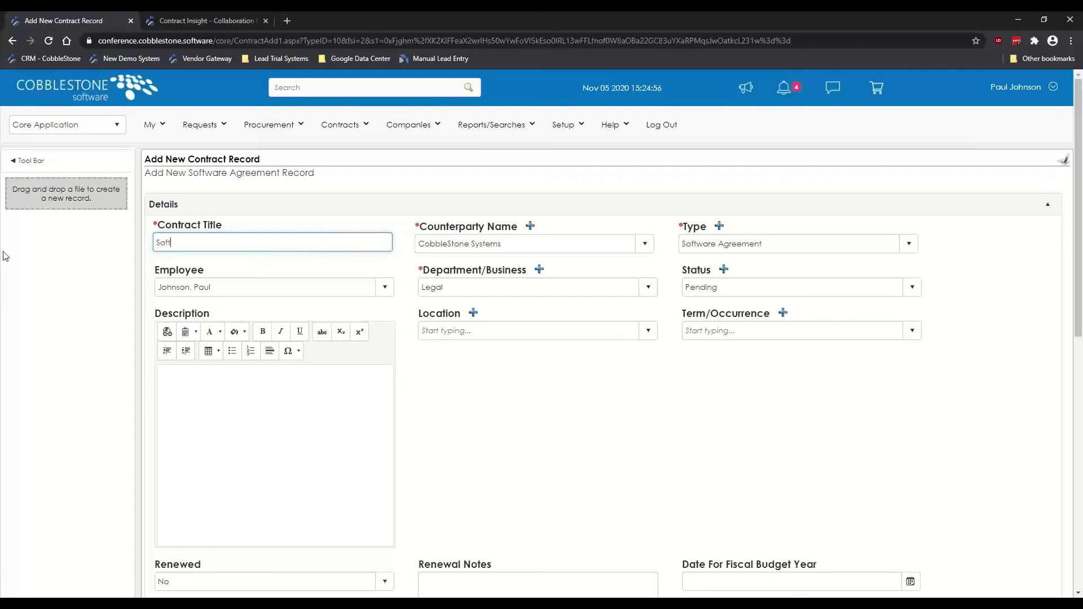
{"action": "type", "text": "ware Agreement - CobbleStone Systems"}
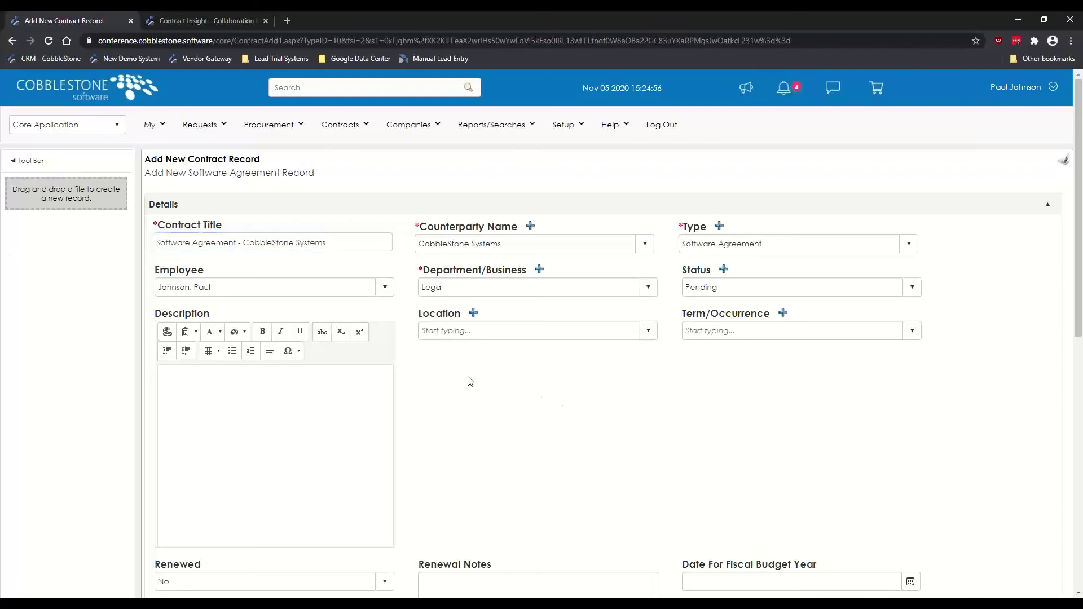
Step: Set Location to Corporate and Term/Occurrence to 05 Year
{"action": "left_click", "coordinate": [455, 331]}
{"action": "left_click", "coordinate": [447, 360]}
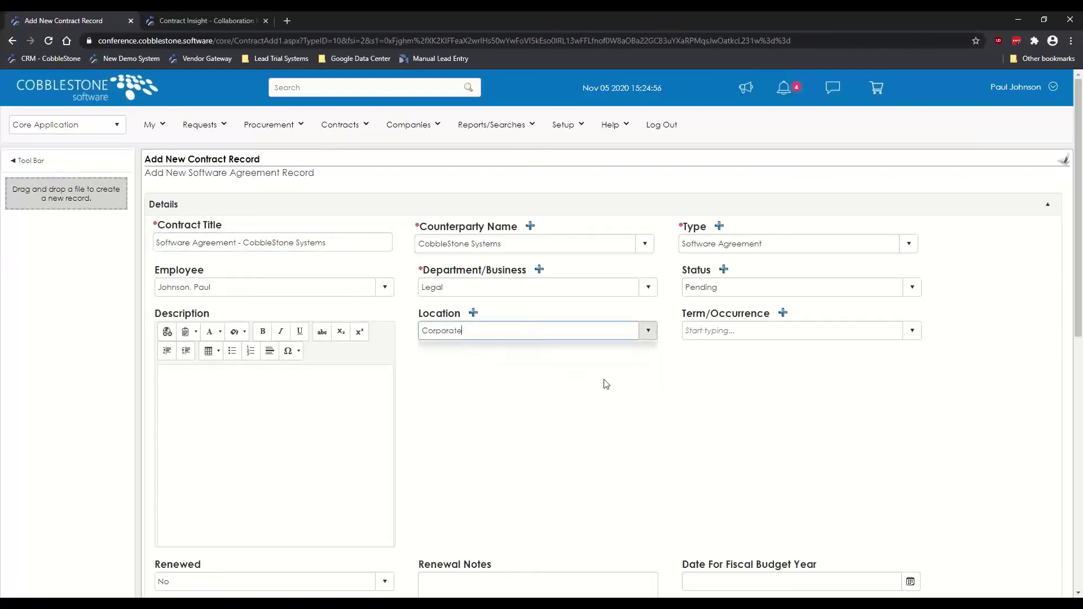
{"action": "left_click", "coordinate": [708, 330]}
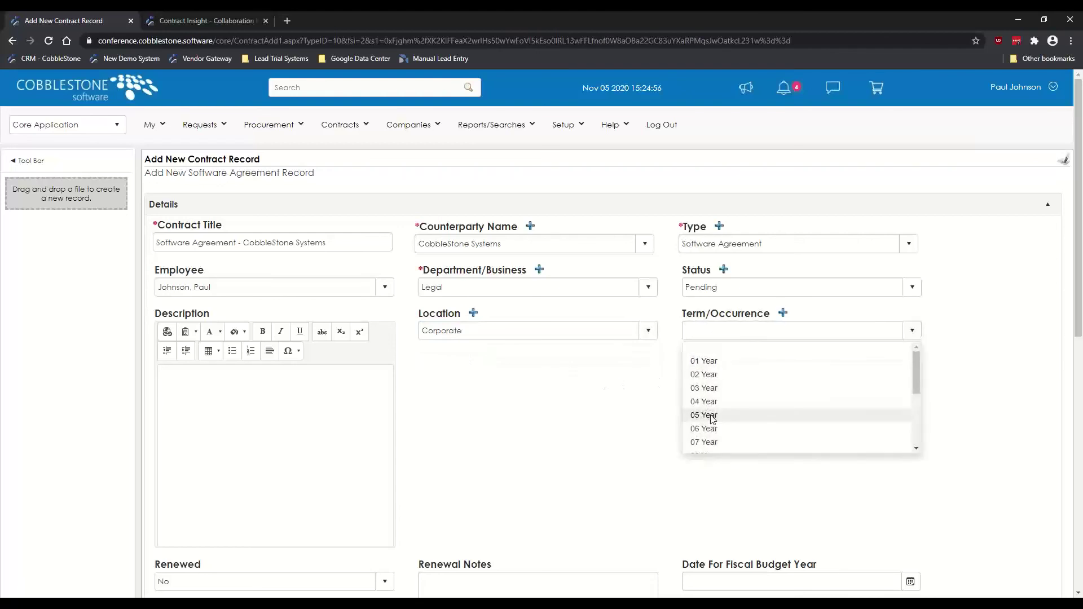
{"action": "left_click", "coordinate": [705, 416]}
Step: Set the Fiscal Budget year to 11/5/2020 and the Annual Review Date
{"action": "scroll", "coordinate": [105, 331], "scroll_direction": "down", "scroll_amount": 2}
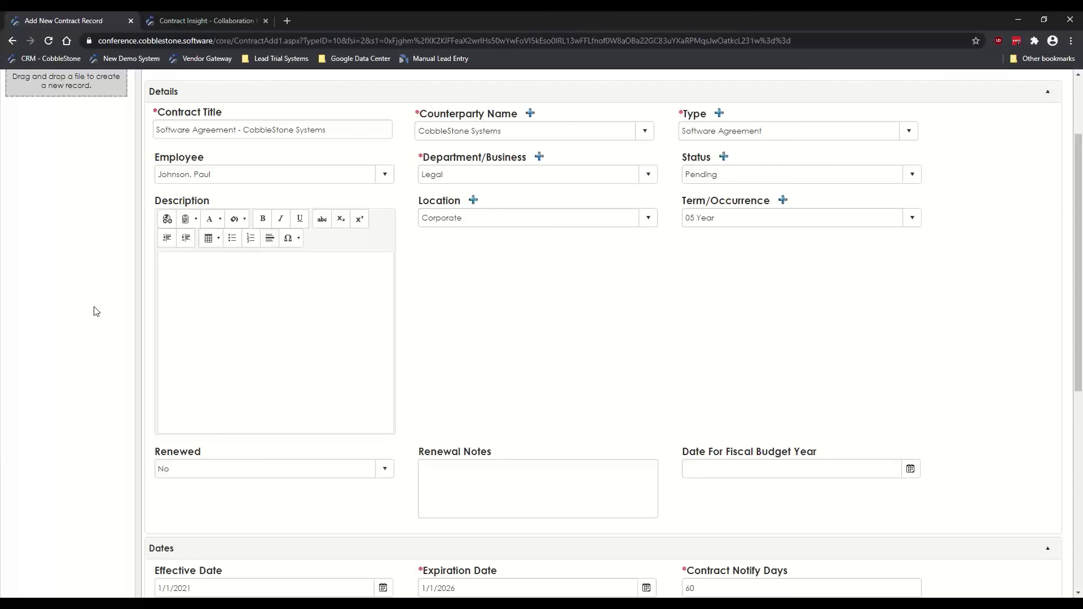
{"action": "scroll", "coordinate": [542, 338], "scroll_direction": "down", "scroll_amount": 1}
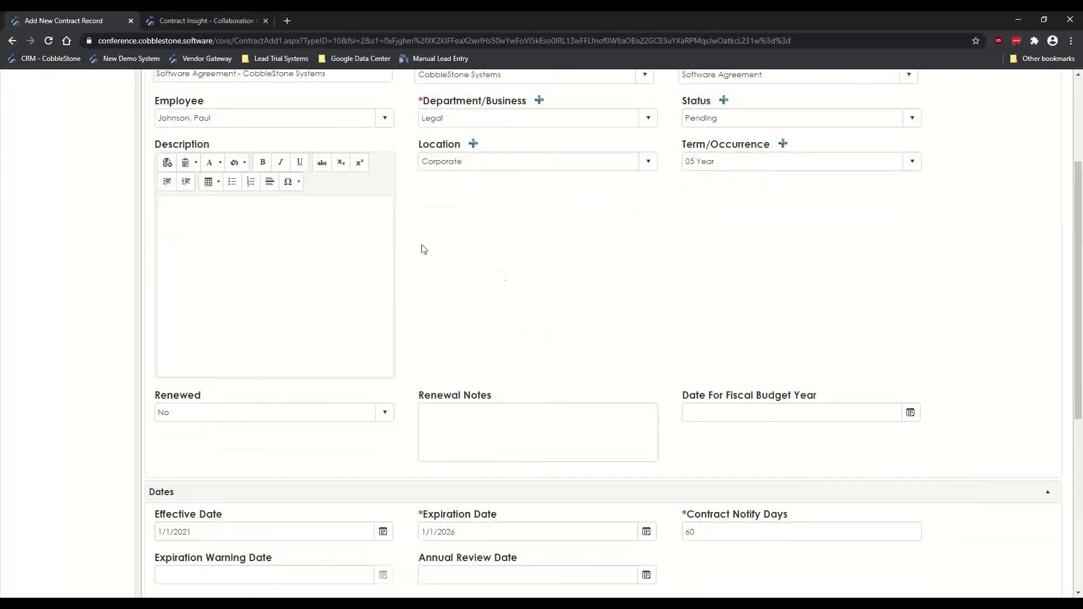
{"action": "left_click", "coordinate": [522, 427]}
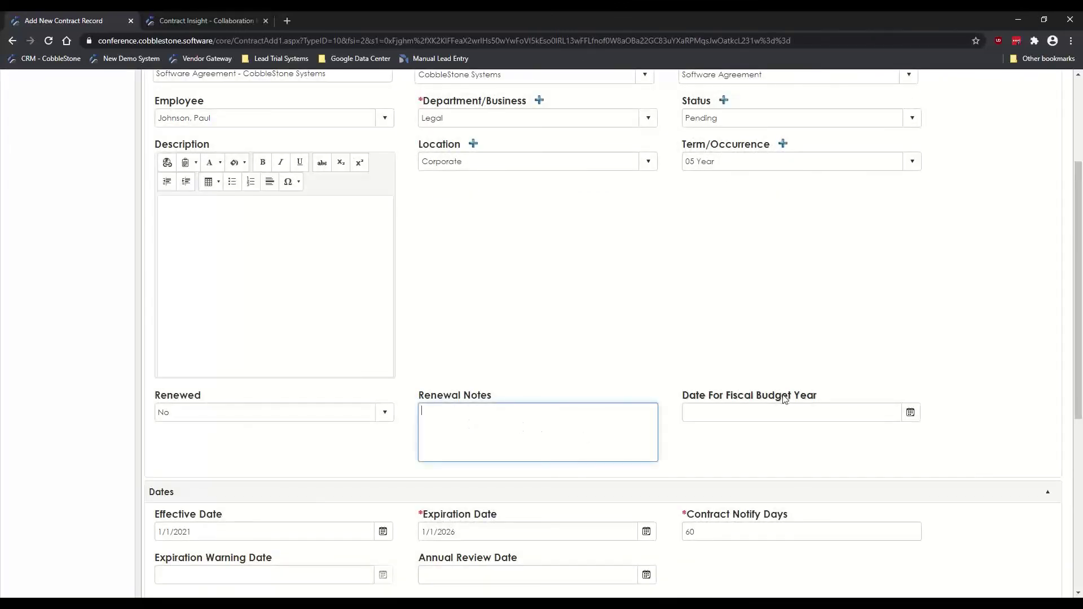
{"action": "left_click", "coordinate": [910, 411]}
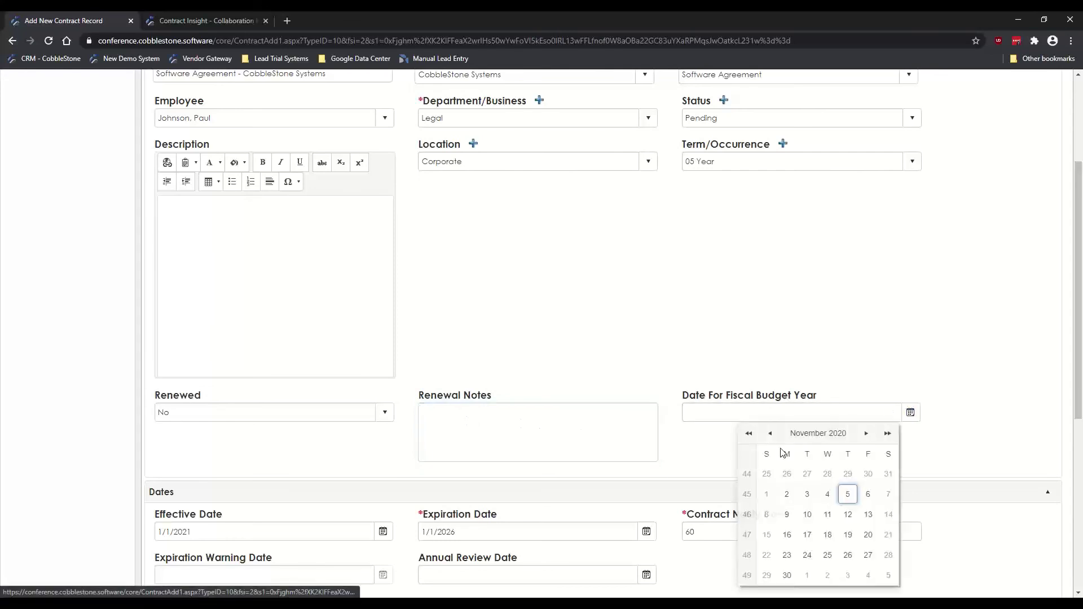
{"action": "left_click", "coordinate": [847, 494]}
{"action": "scroll", "coordinate": [591, 343], "scroll_direction": "down", "scroll_amount": 4}
{"action": "left_click", "coordinate": [455, 349]}
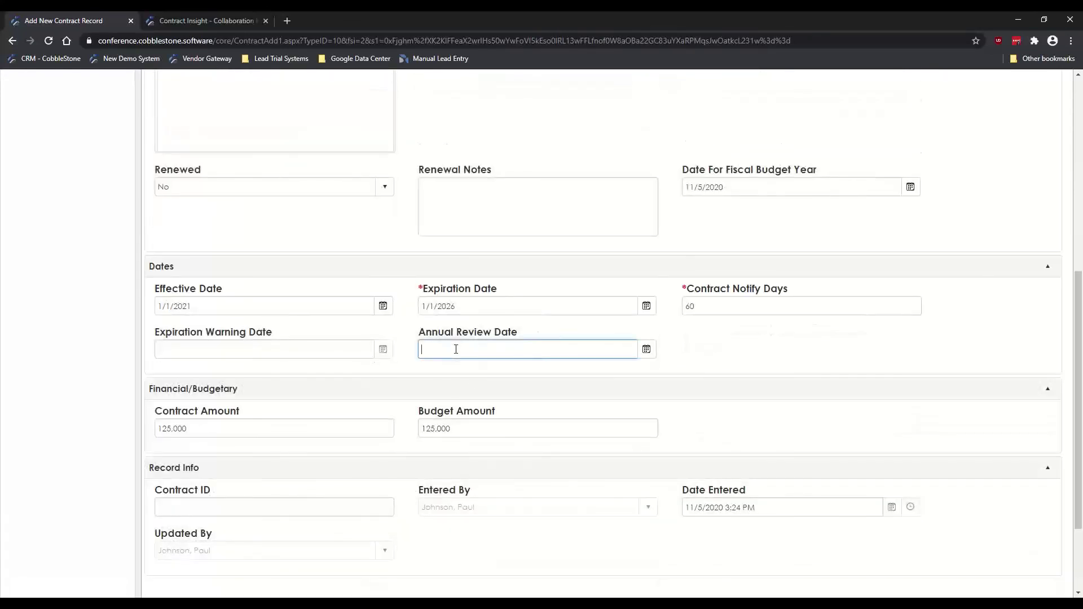
{"action": "type", "text": "12/1/2025"}
{"action": "scroll", "coordinate": [100, 269], "scroll_direction": "up", "scroll_amount": 7}
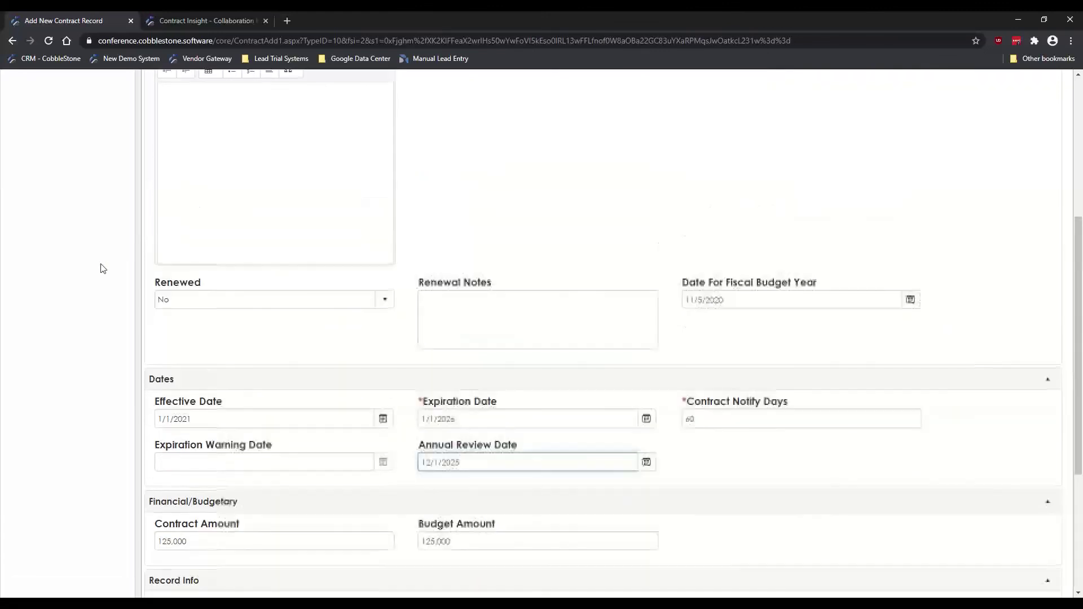
{"action": "scroll", "coordinate": [180, 316], "scroll_direction": "down", "scroll_amount": 10}
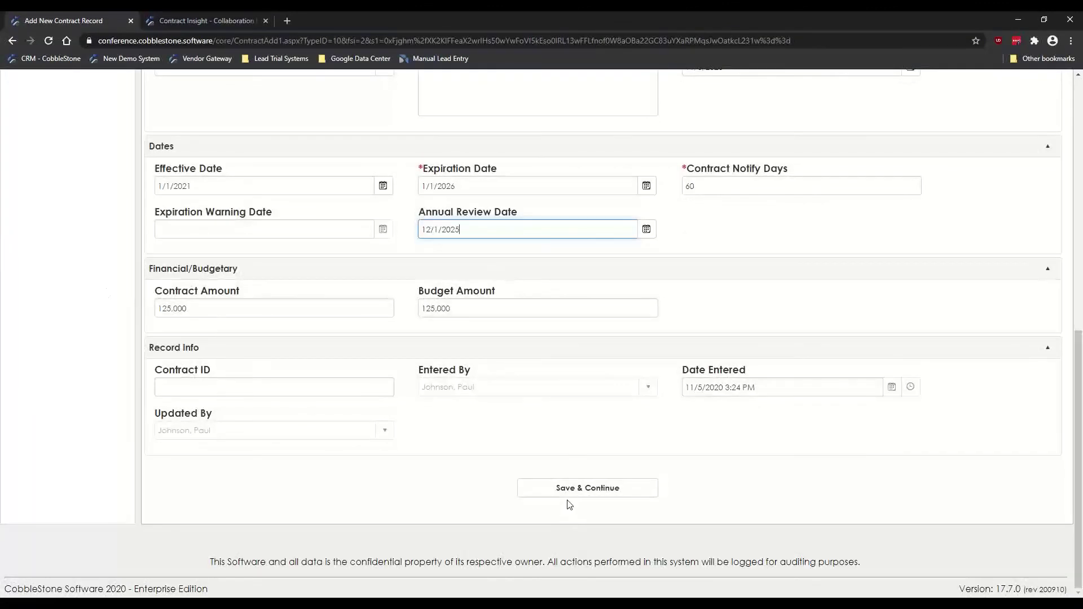
Step: Save the contract and view the linked RFP under Linked and Associated E-Sourcing Records
{"action": "left_click", "coordinate": [585, 487]}
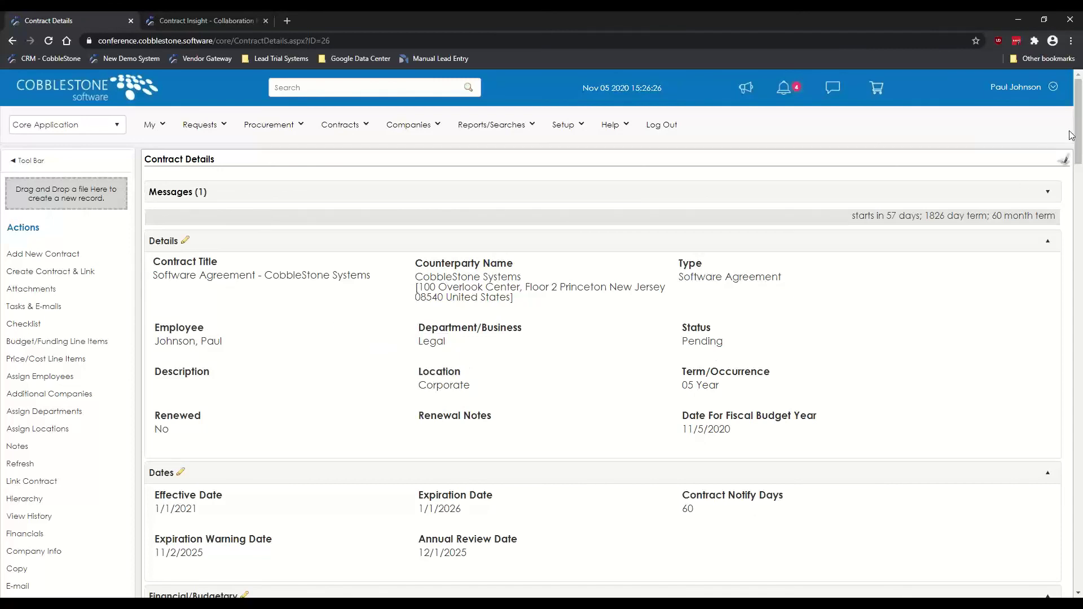
{"action": "left_click_drag", "start_coordinate": [1079, 125], "coordinate": [1078, 511]}
{"action": "scroll", "coordinate": [137, 225], "scroll_direction": "down", "scroll_amount": 4}
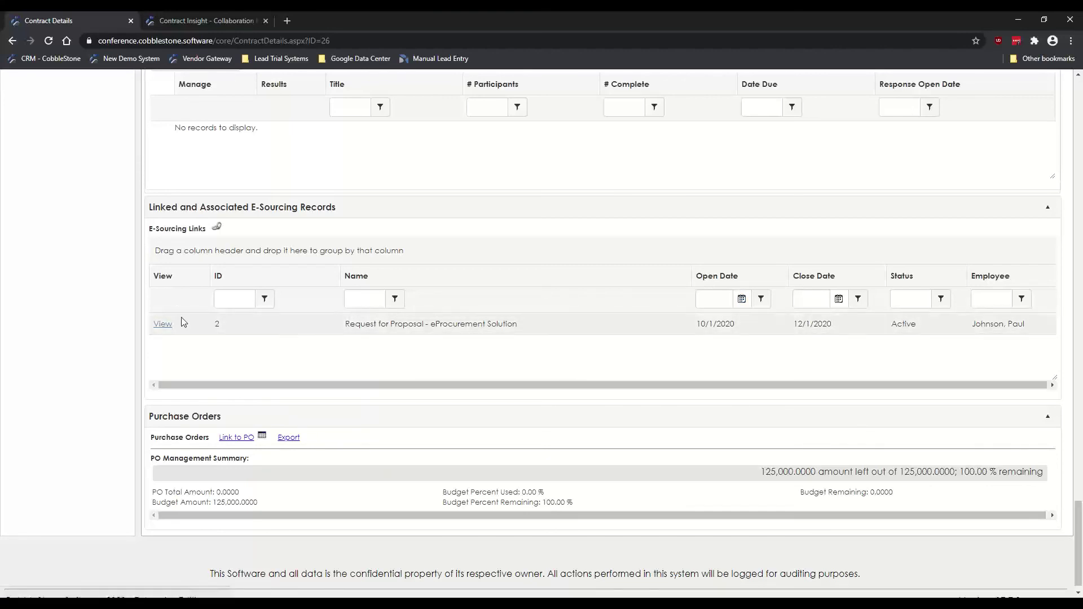
{"action": "left_click", "coordinate": [162, 327]}
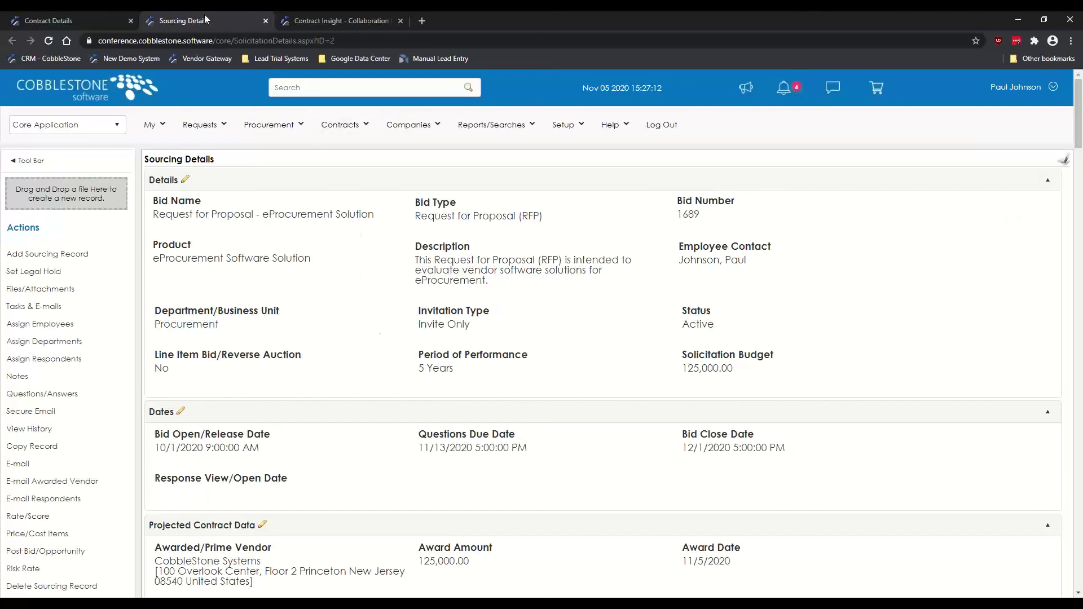
Step: Close the Contract Details tab, returning to the eProcurement Solution bid's Sourcing Details
{"action": "left_click", "coordinate": [112, 20]}
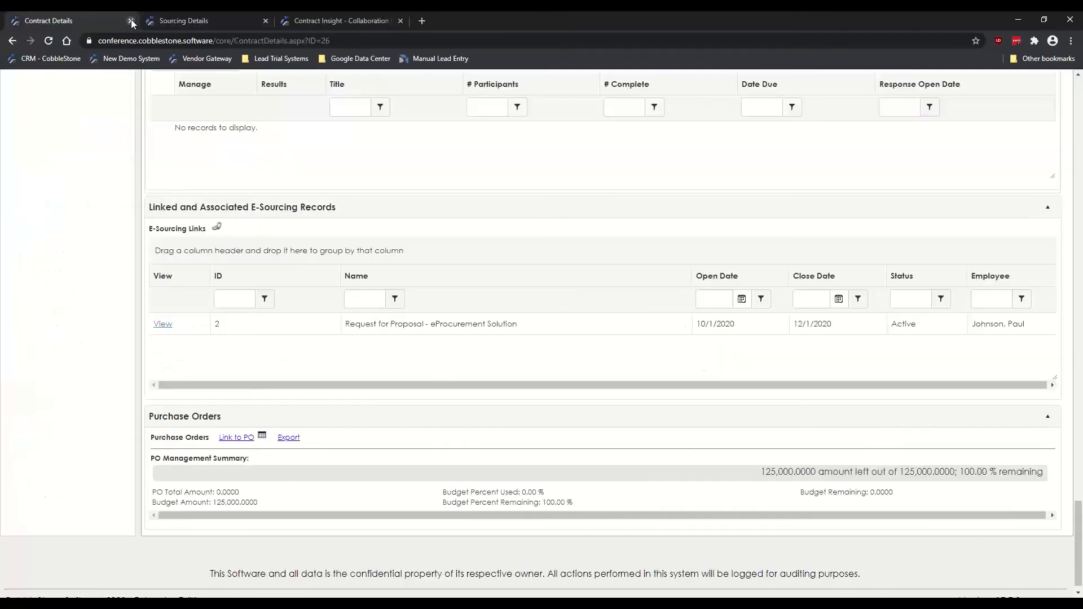
{"action": "left_click", "coordinate": [130, 21]}
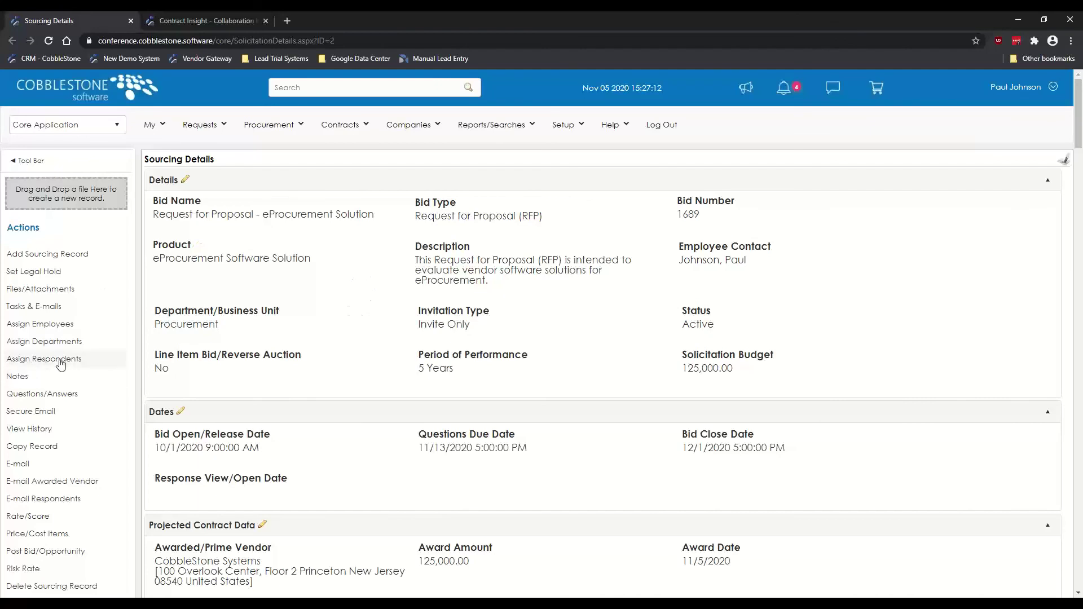
{"action": "scroll", "coordinate": [56, 306], "scroll_direction": "down", "scroll_amount": 1}
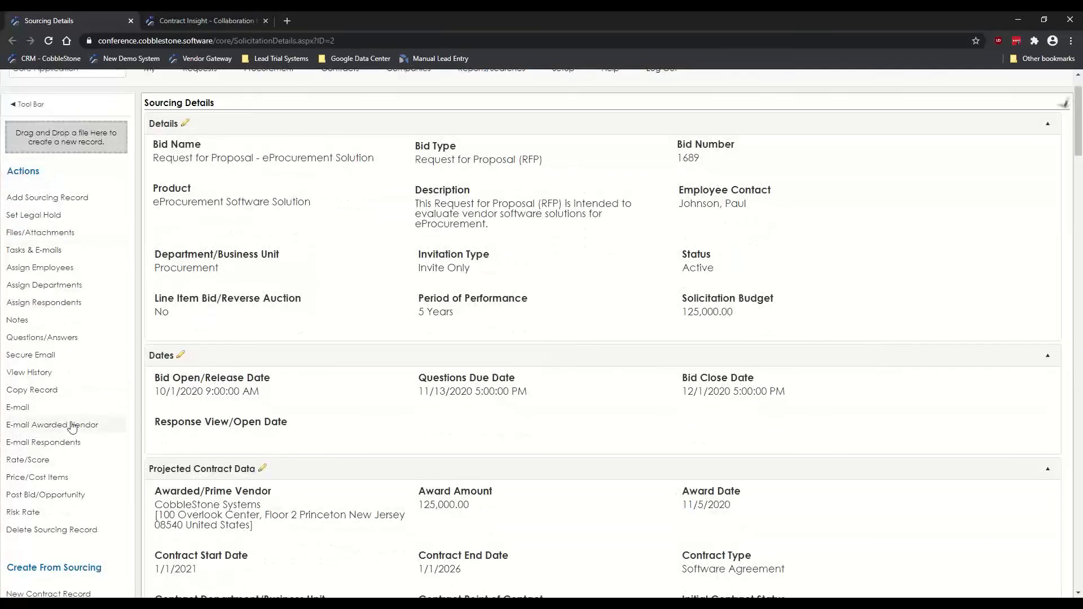